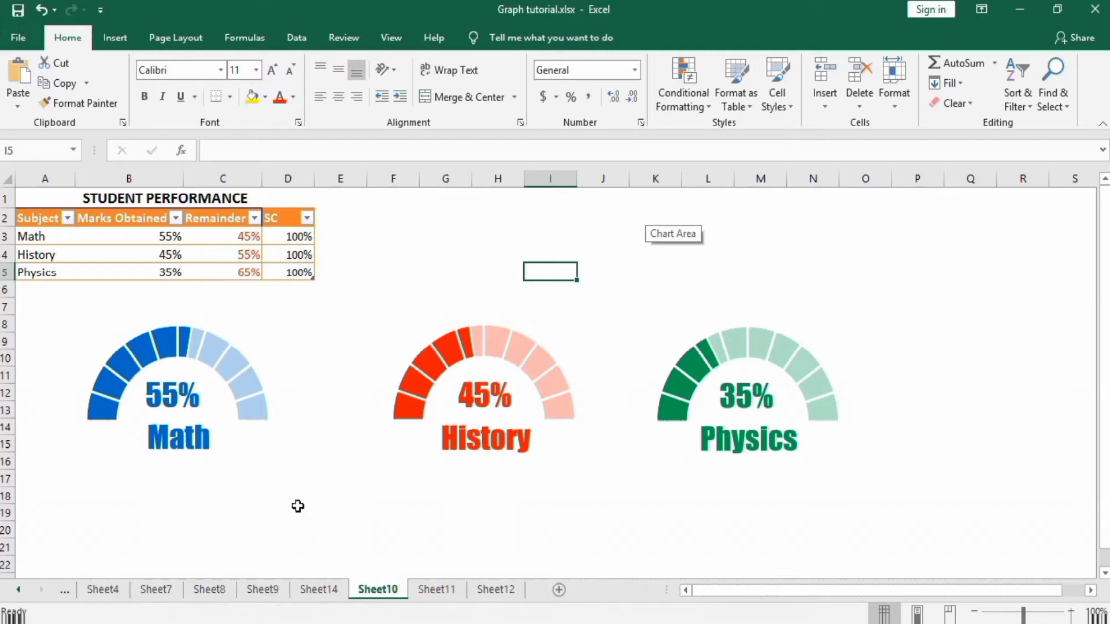
Step: Review the finished doughnut charts on Sheet7 and Sheet9, and the half-circle gauge charts on Sheet10
{"action": "left_click", "coordinate": [163, 591]}
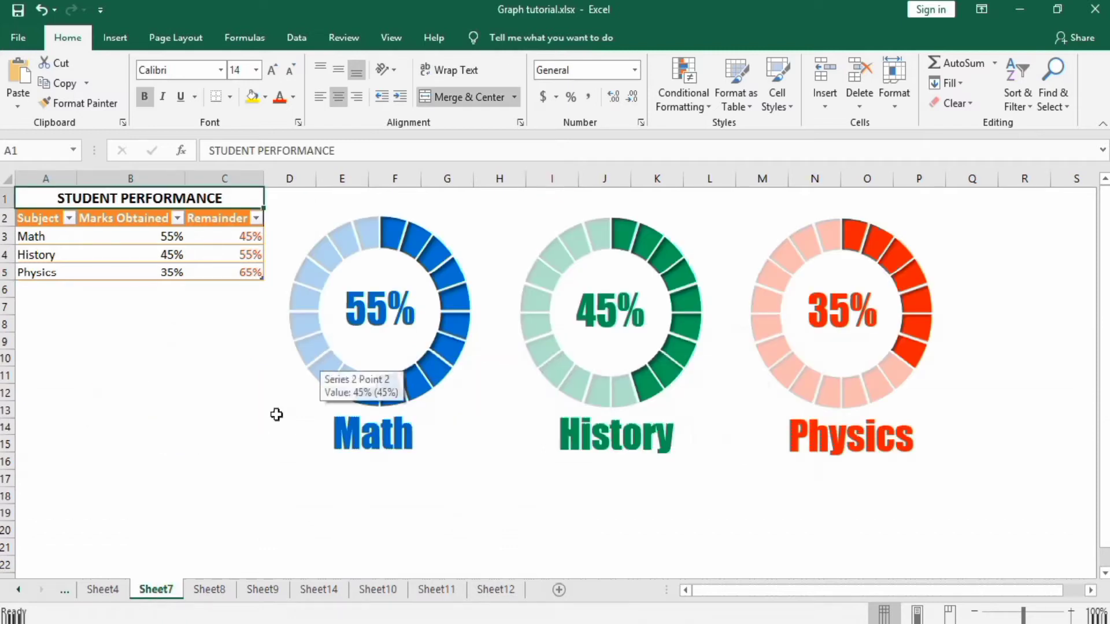
{"action": "left_click", "coordinate": [263, 590]}
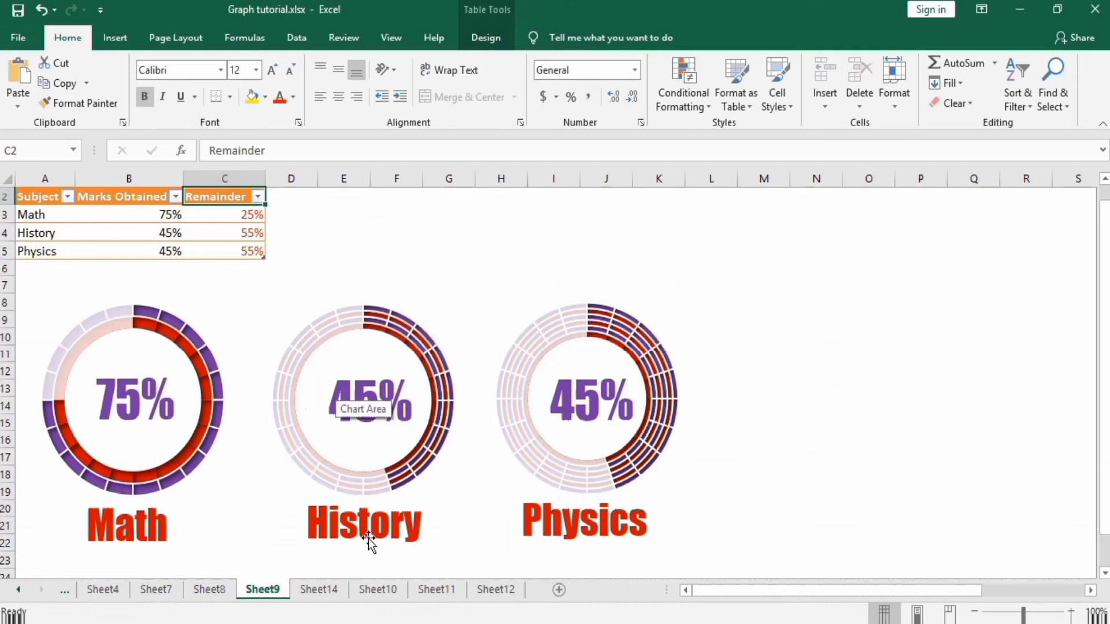
{"action": "left_click", "coordinate": [387, 590]}
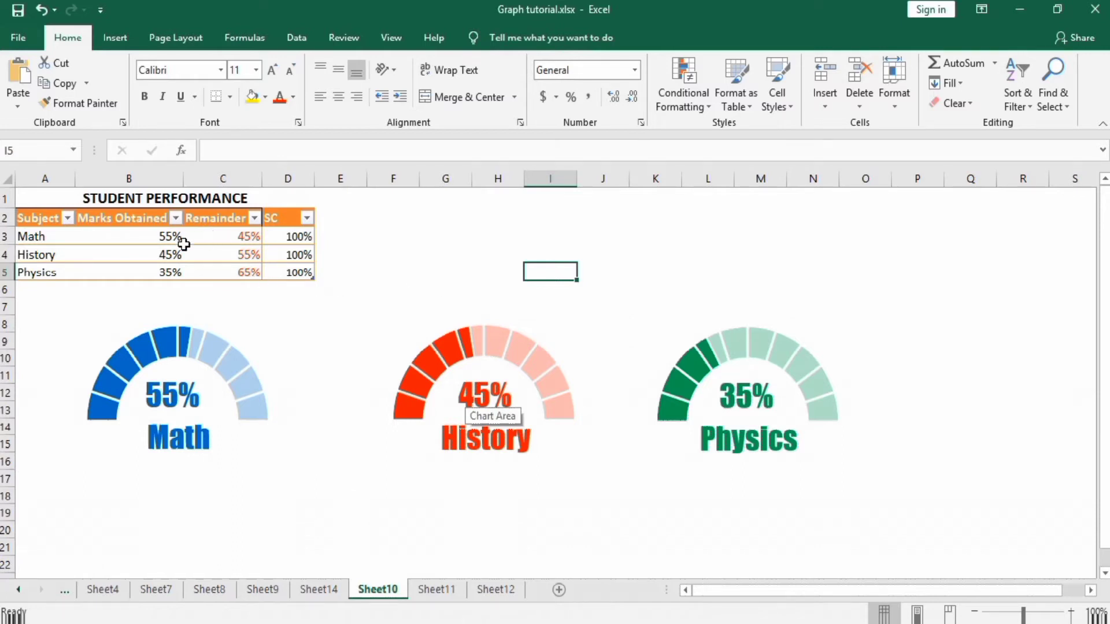
Step: Set the Math marks obtained in cell B3 of Sheet10 to 65%
{"action": "left_click", "coordinate": [167, 236]}
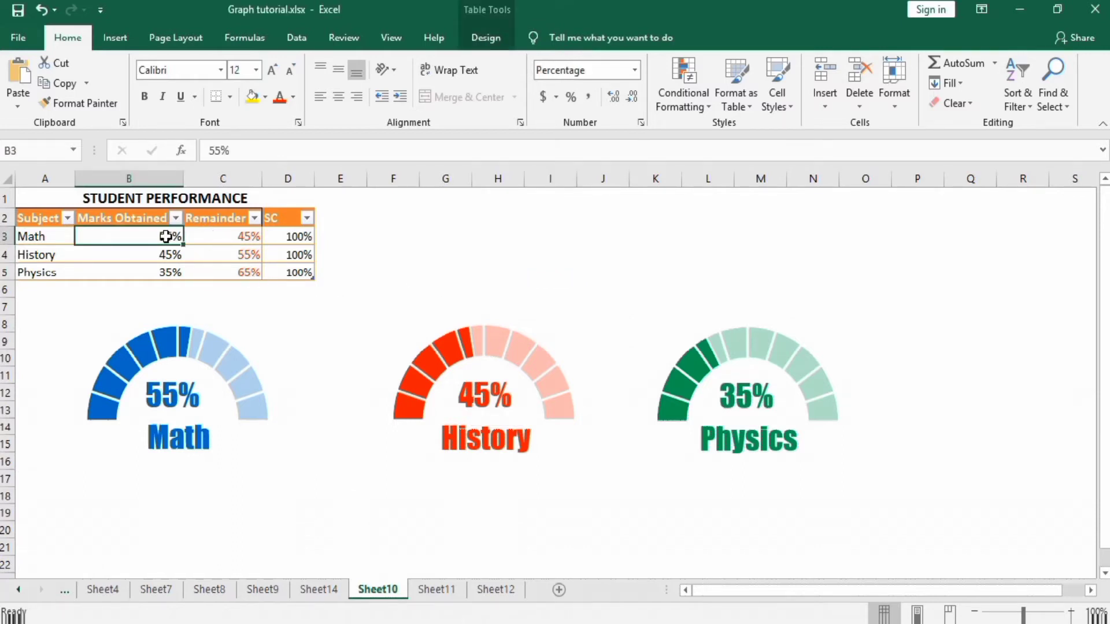
{"action": "double_click", "coordinate": [166, 237]}
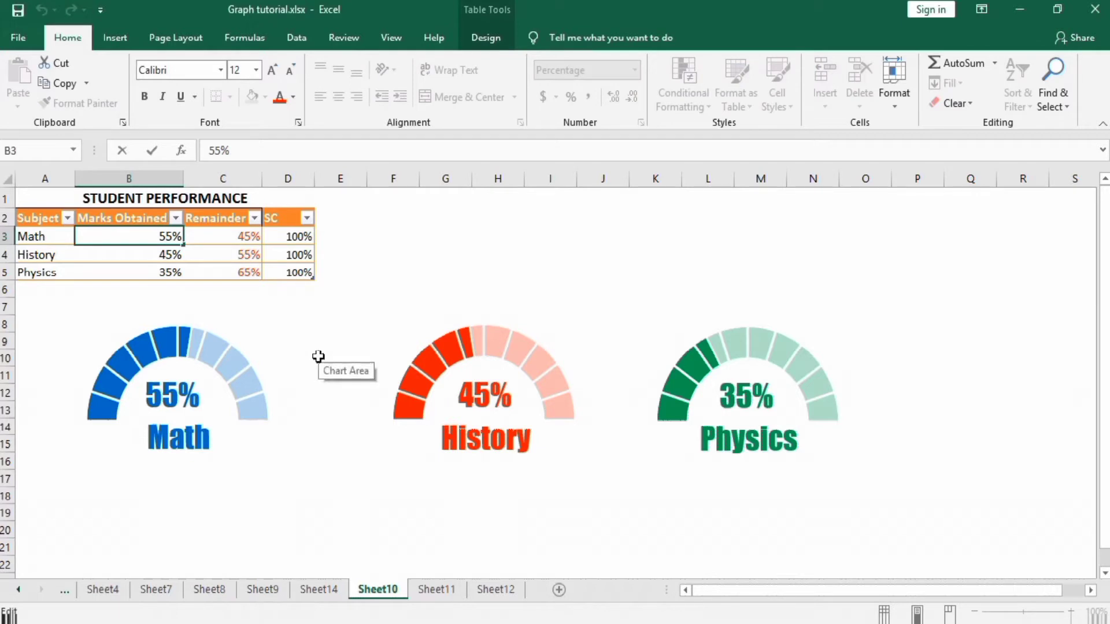
{"action": "key", "text": "BackSpace"}
{"action": "type", "text": "6"}
{"action": "left_click", "coordinate": [393, 219]}
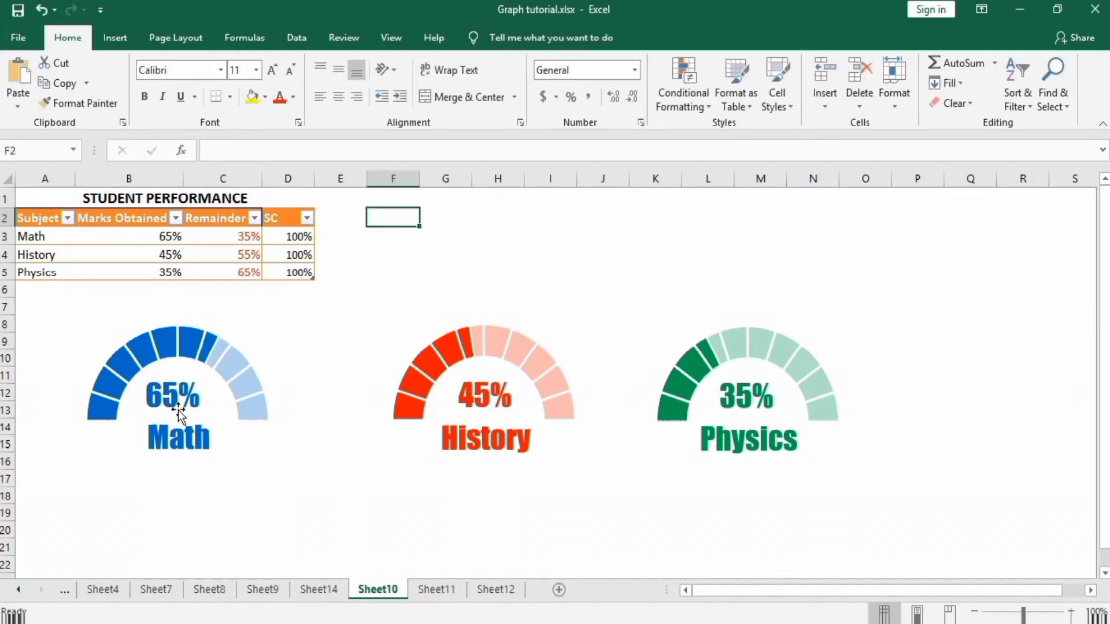
Step: Set the Math marks obtained in cell B3 of Sheet10 back to 55%
{"action": "double_click", "coordinate": [166, 237]}
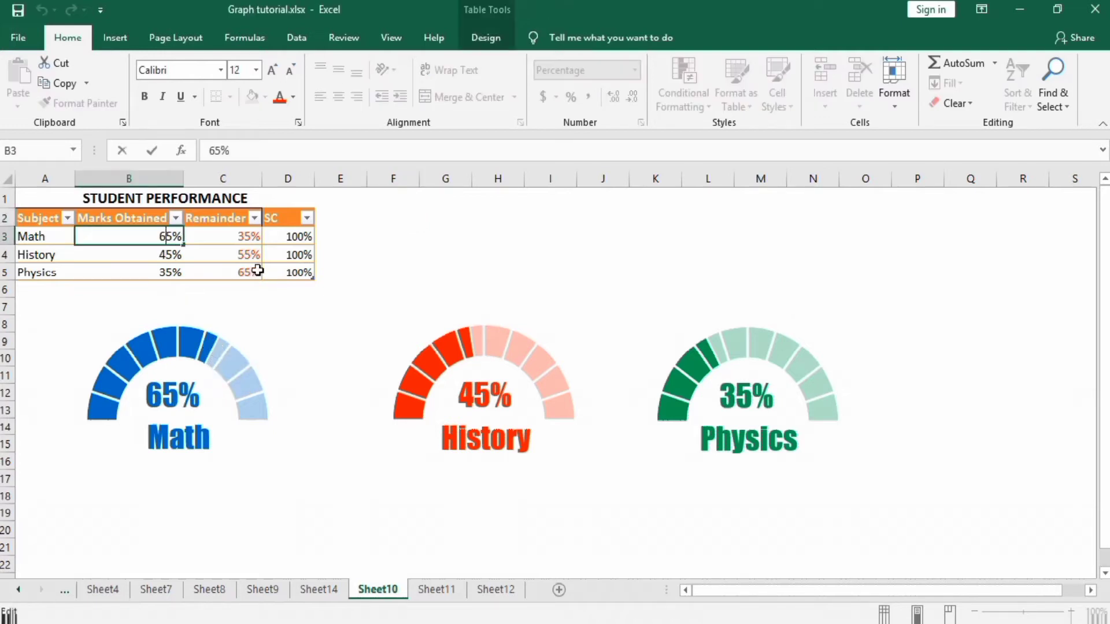
{"action": "key", "text": "BackSpace"}
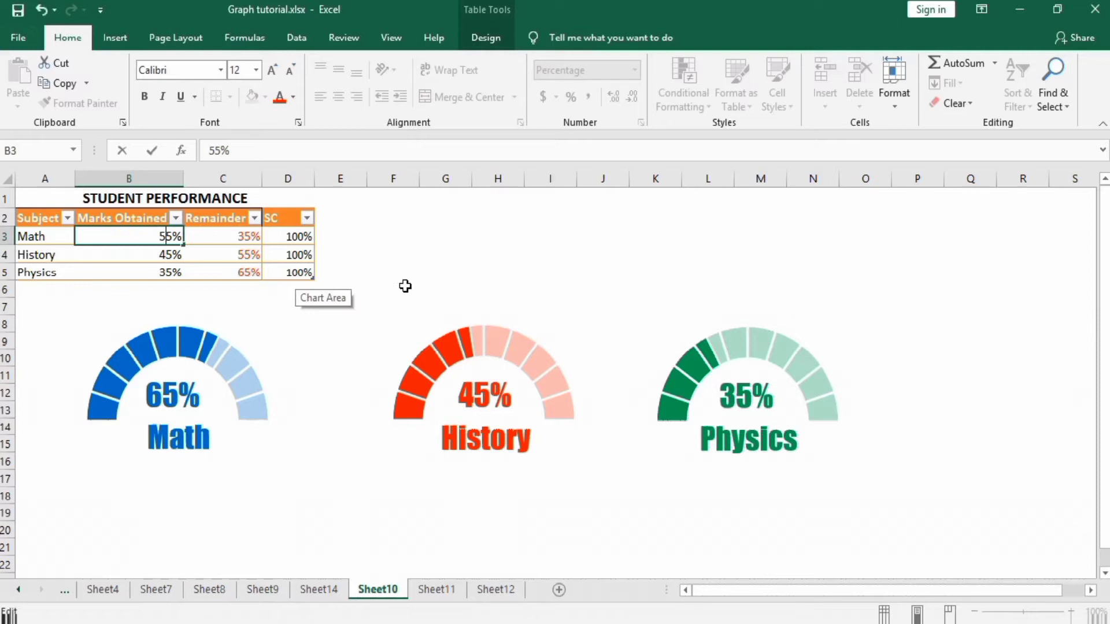
{"action": "left_click", "coordinate": [414, 261]}
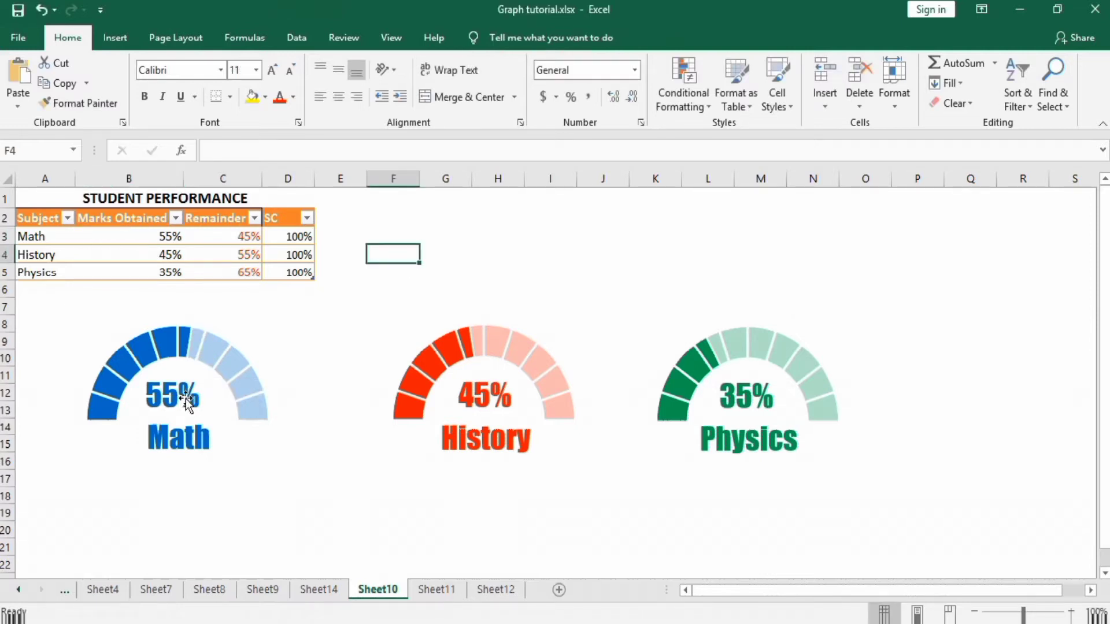
Step: On Sheet11, calculate the Math remainder in C3 with =1-B3 and fill the formula down through C5
{"action": "left_click", "coordinate": [440, 588]}
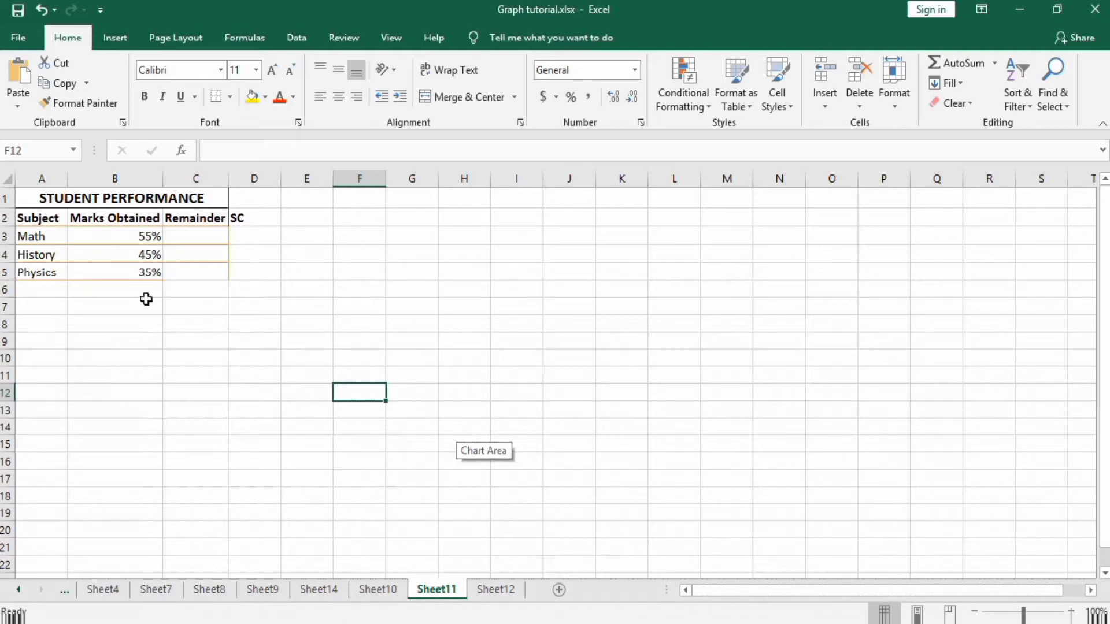
{"action": "left_click", "coordinate": [200, 236]}
{"action": "left_click", "coordinate": [231, 149]}
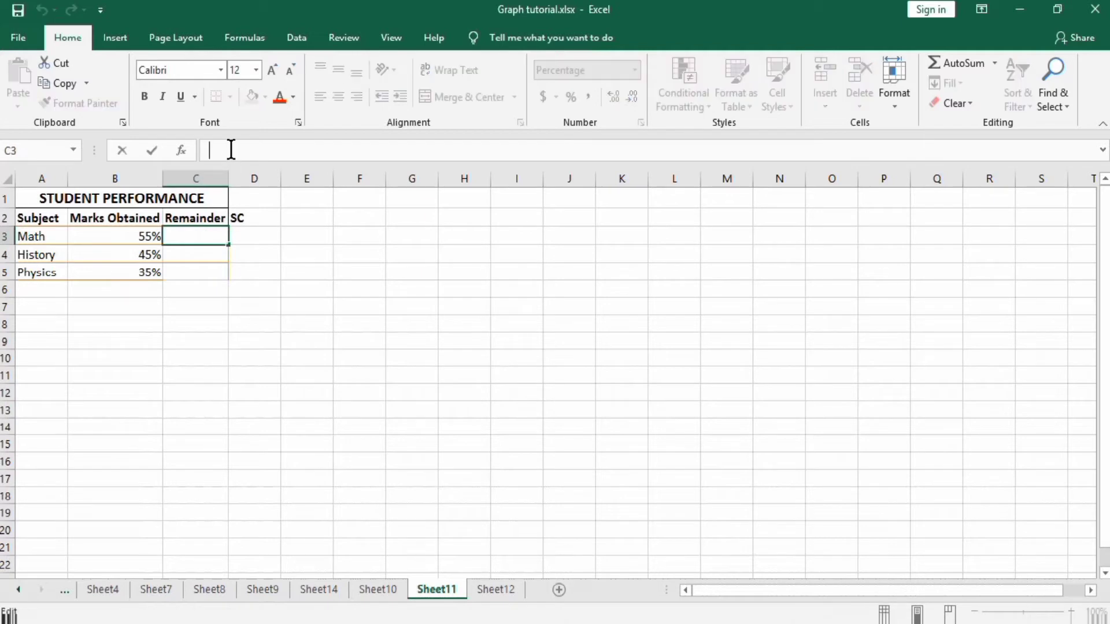
{"action": "type", "text": "="}
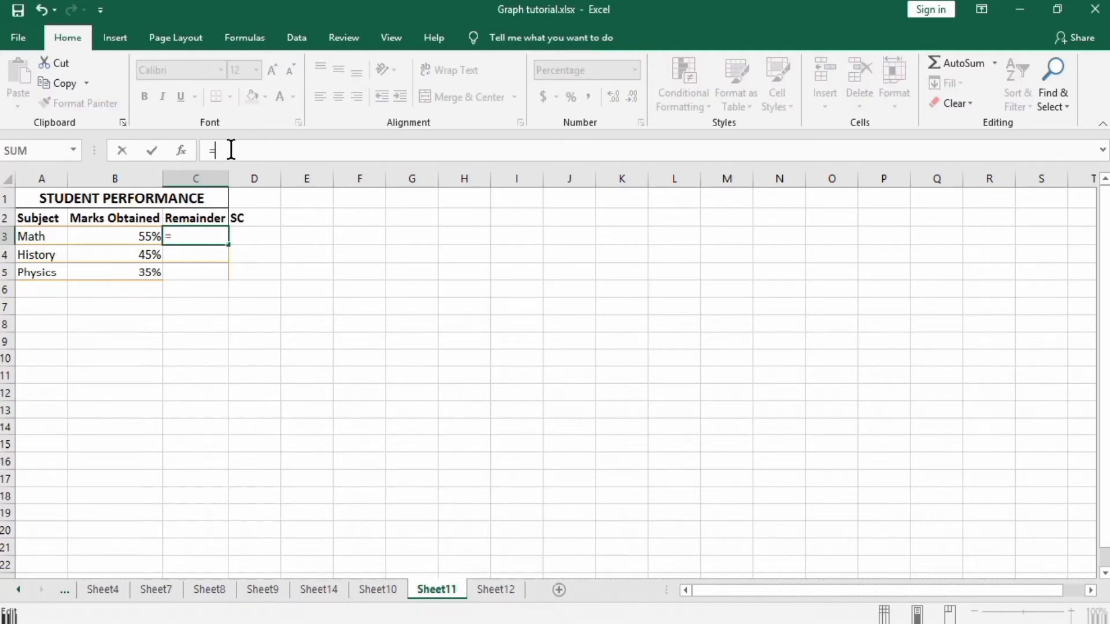
{"action": "type", "text": "1-"}
{"action": "left_click", "coordinate": [142, 236]}
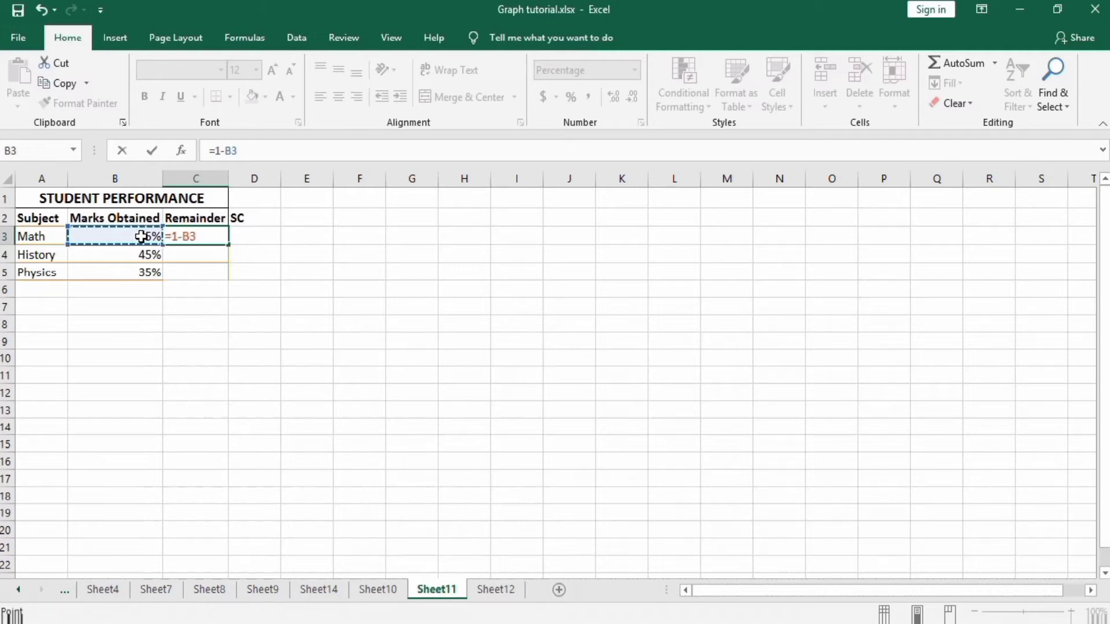
{"action": "key", "text": "Return"}
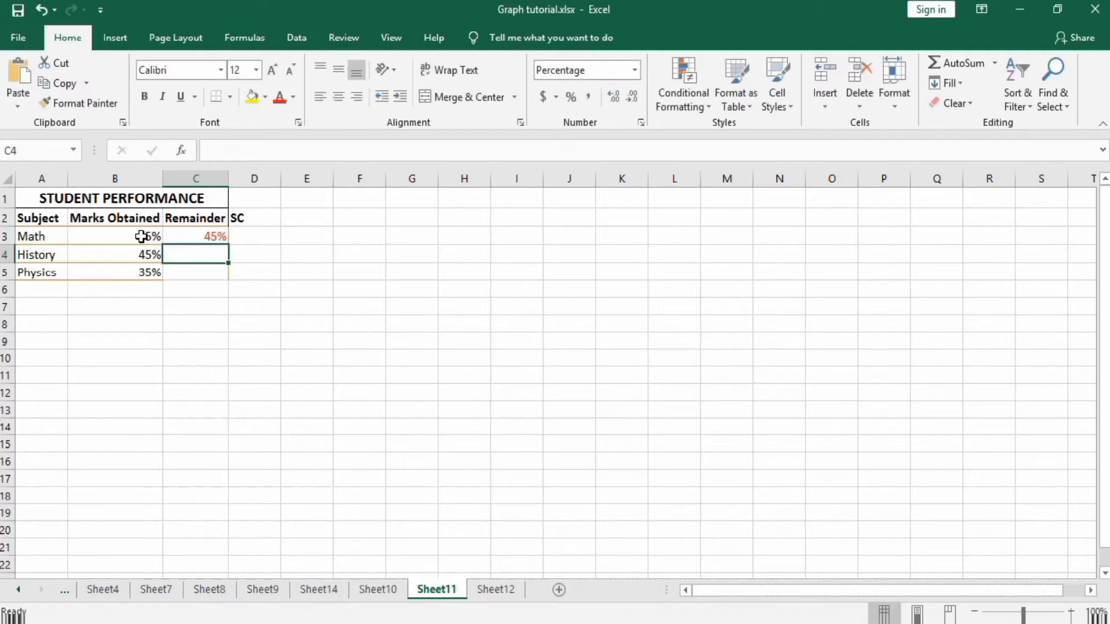
{"action": "left_click", "coordinate": [208, 237]}
{"action": "left_click_drag", "start_coordinate": [229, 246], "coordinate": [230, 274]}
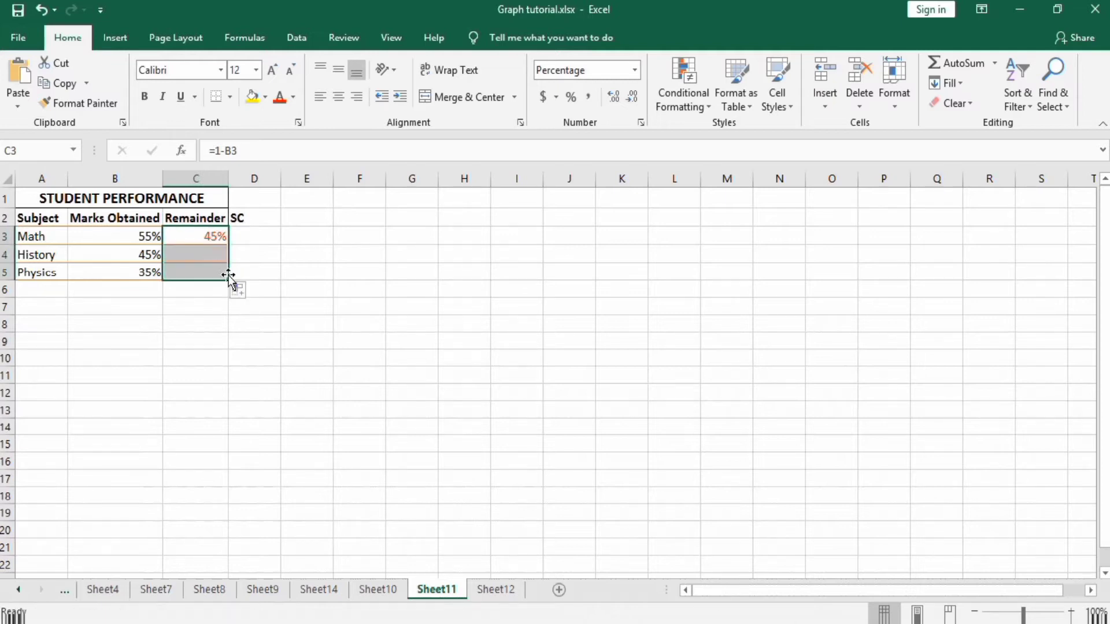
Step: Enter 100% for Math in the SC column and fill it down to the History and Physics rows
{"action": "left_click", "coordinate": [253, 233]}
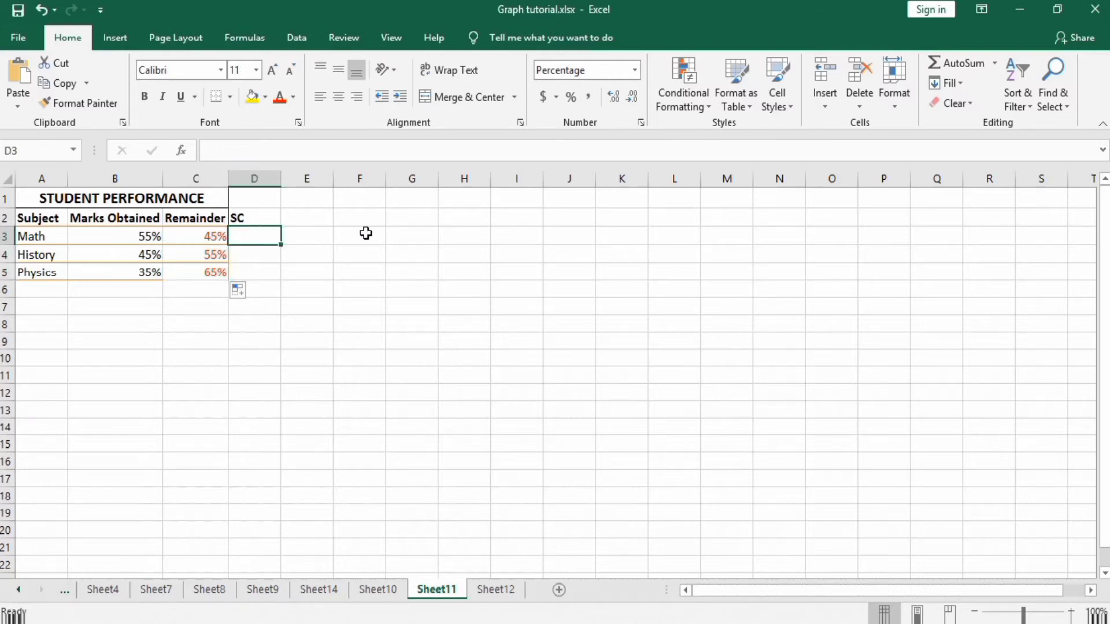
{"action": "type", "text": "100"}
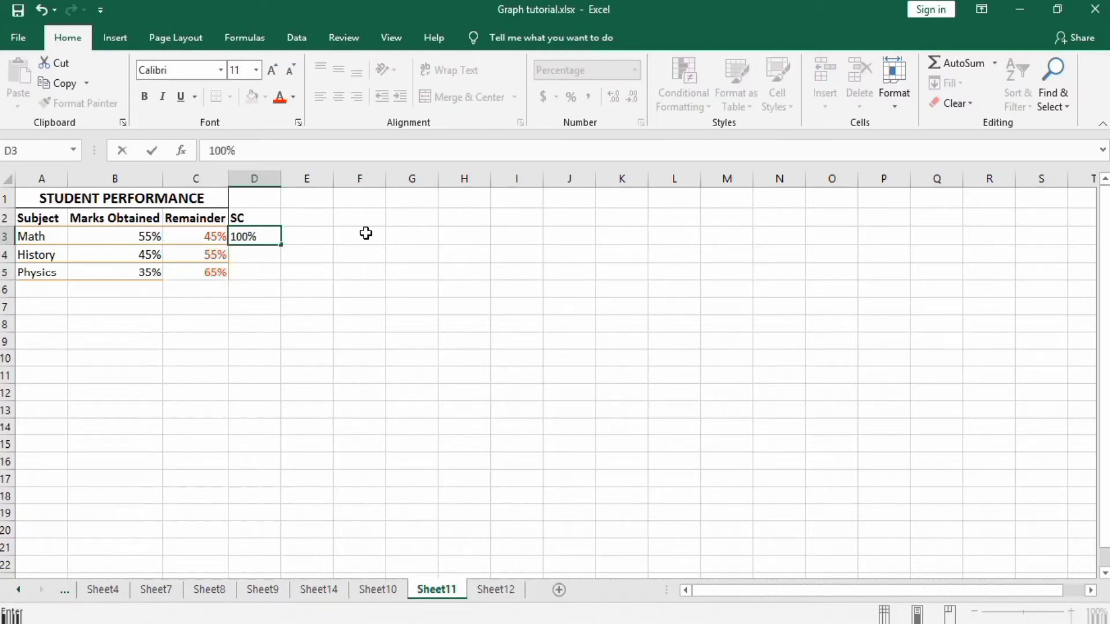
{"action": "left_click_drag", "start_coordinate": [282, 246], "coordinate": [282, 276]}
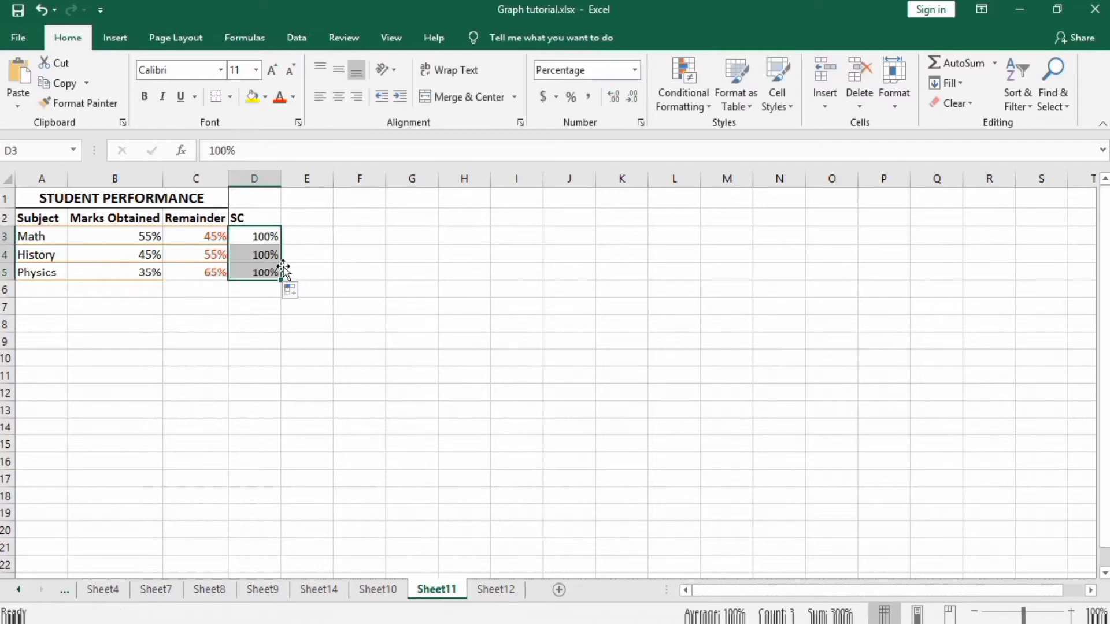
{"action": "left_click", "coordinate": [283, 323]}
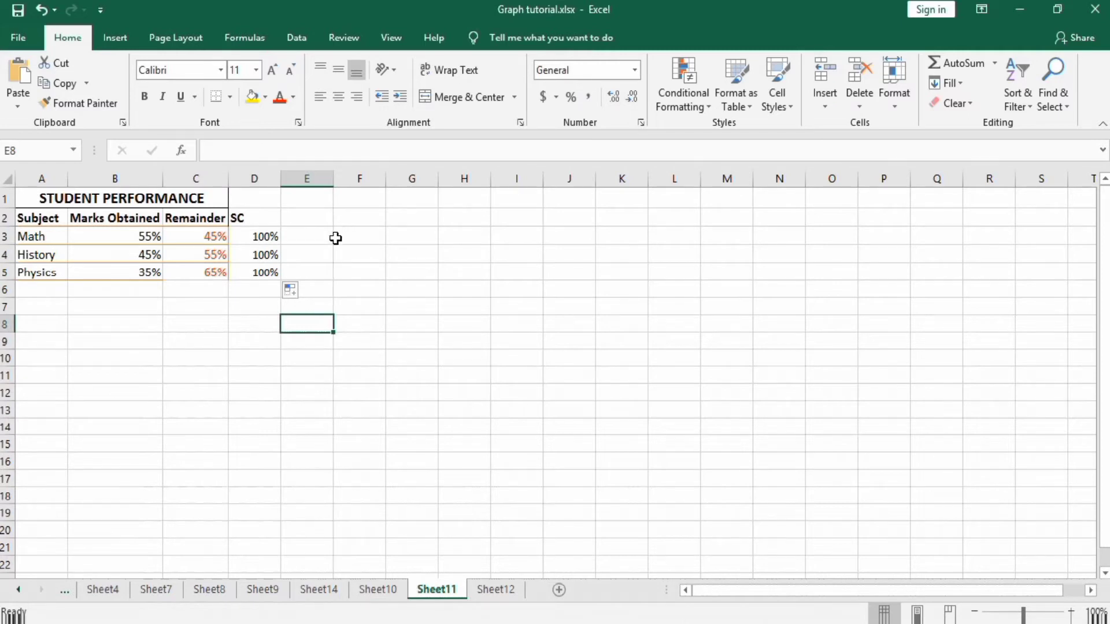
Step: Insert an empty doughnut chart on Sheet11 beside the student performance table
{"action": "left_click", "coordinate": [117, 43]}
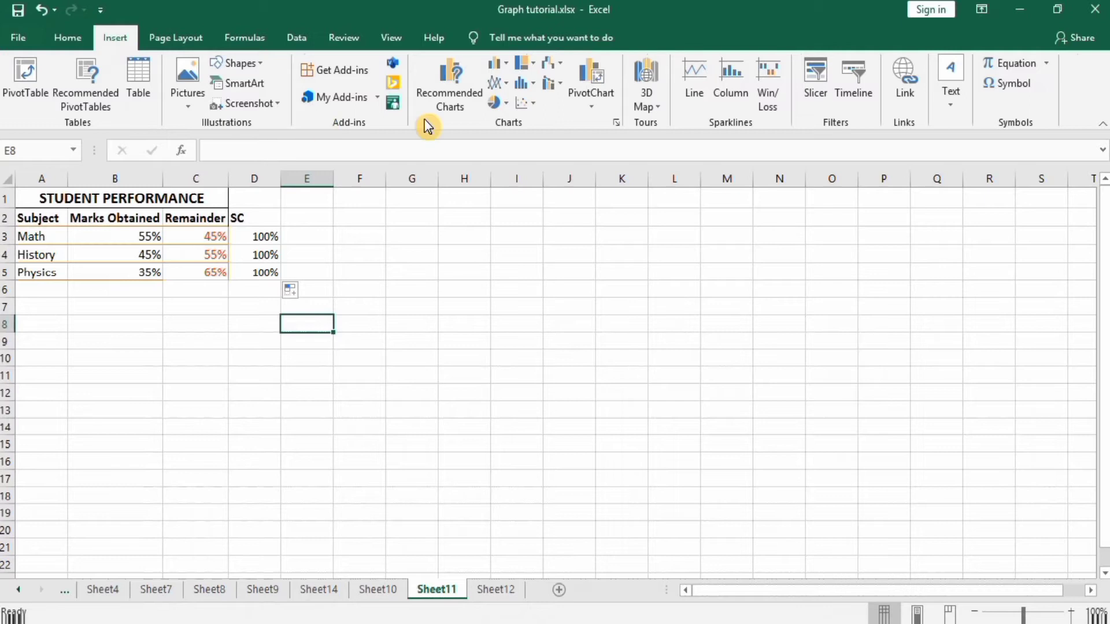
{"action": "left_click", "coordinate": [508, 108]}
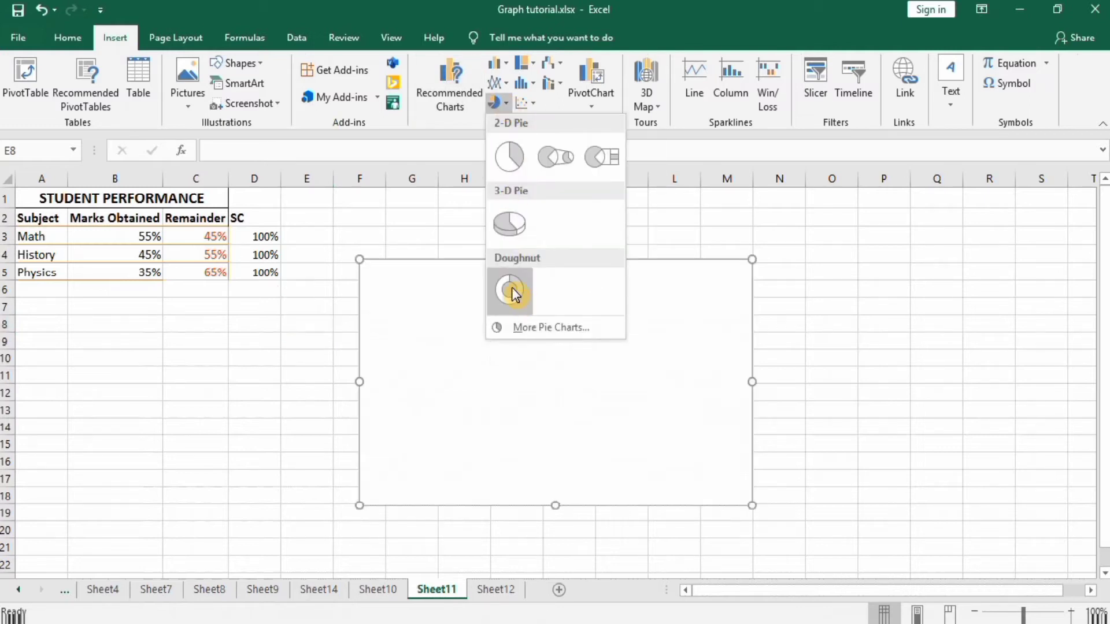
{"action": "left_click", "coordinate": [513, 287]}
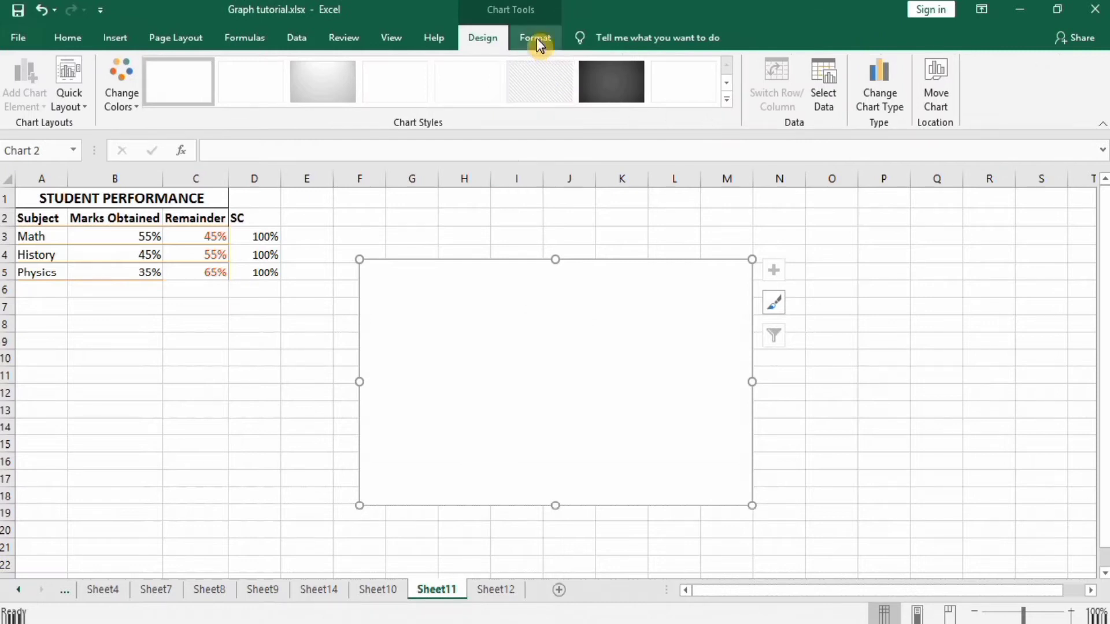
Step: Set the width of the empty doughnut chart to 3 inches
{"action": "left_click", "coordinate": [536, 38]}
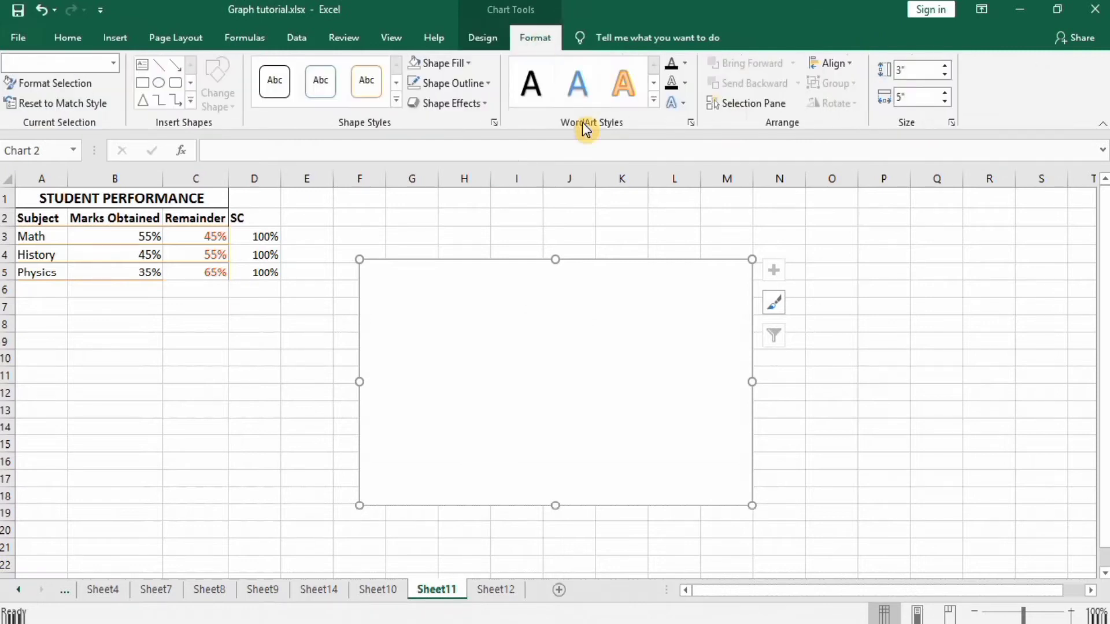
{"action": "left_click", "coordinate": [900, 97]}
{"action": "key", "text": "BackSpace"}
{"action": "left_click", "coordinate": [822, 357]}
Step: Add an unnamed data series to the doughnut chart, with twenty comma-separated 1s as its values, and apply the data source
{"action": "right_click", "coordinate": [486, 327]}
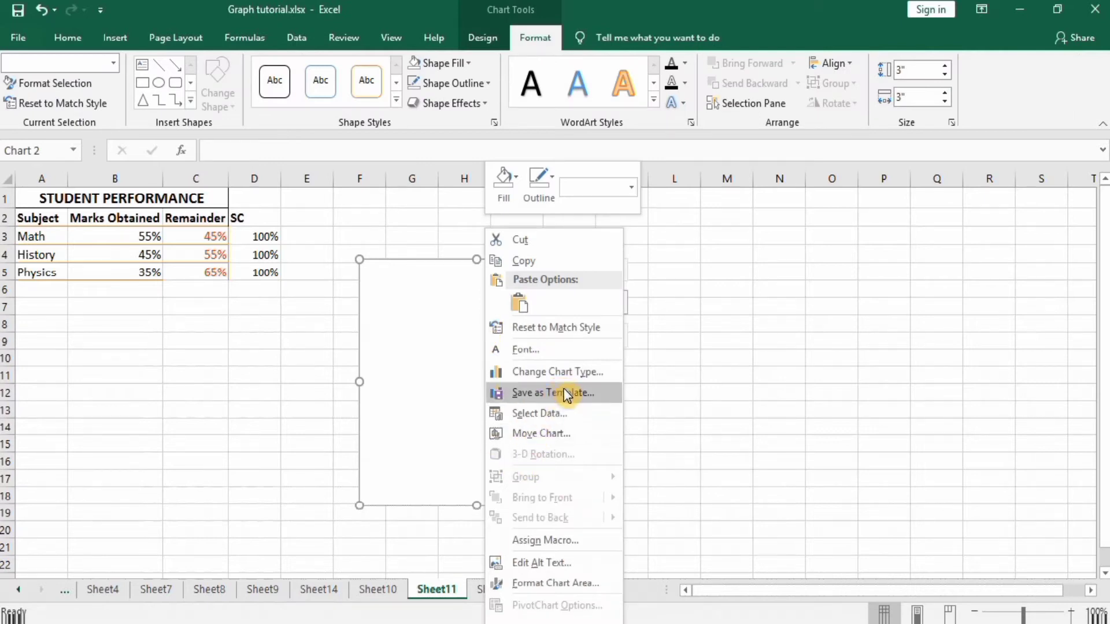
{"action": "left_click", "coordinate": [559, 414]}
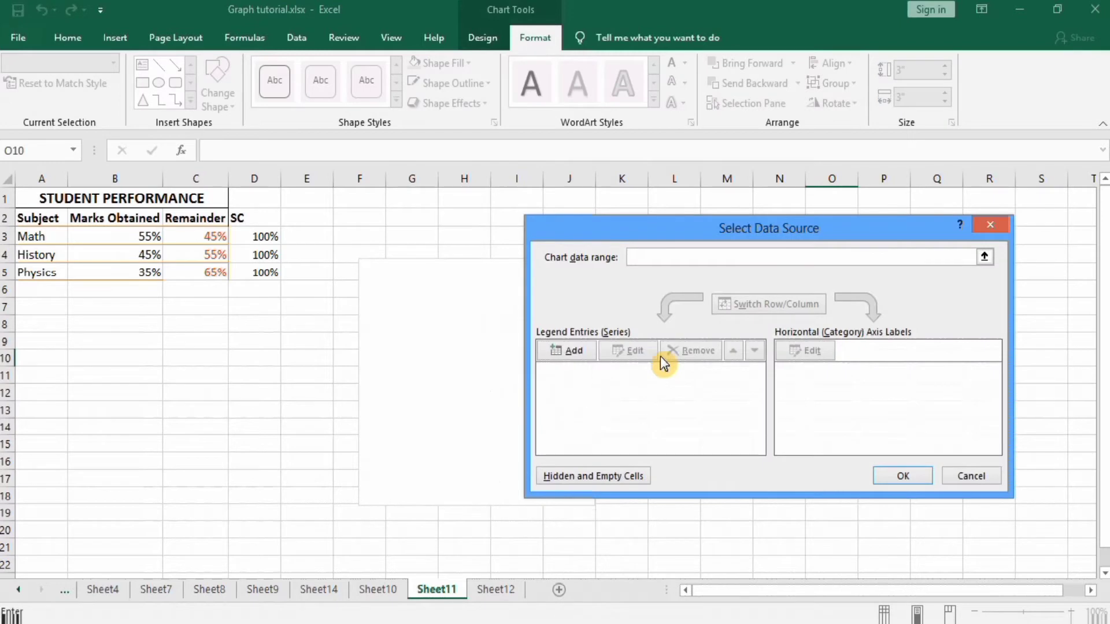
{"action": "left_click", "coordinate": [582, 351]}
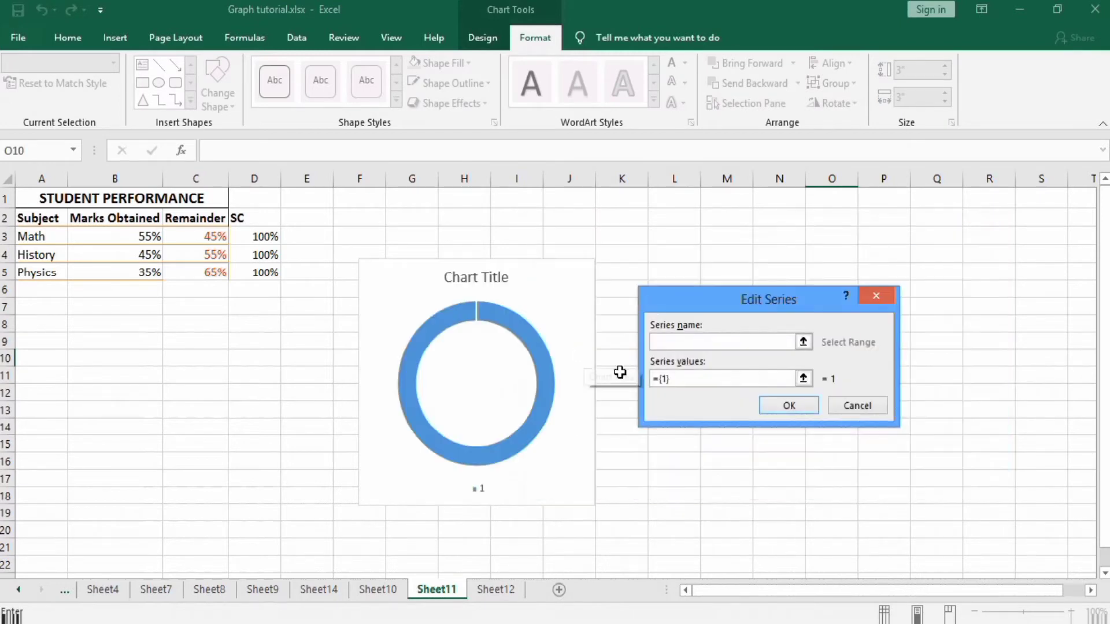
{"action": "left_click", "coordinate": [691, 341]}
{"action": "left_click", "coordinate": [689, 377]}
{"action": "left_click", "coordinate": [673, 350]}
{"action": "left_click", "coordinate": [680, 373]}
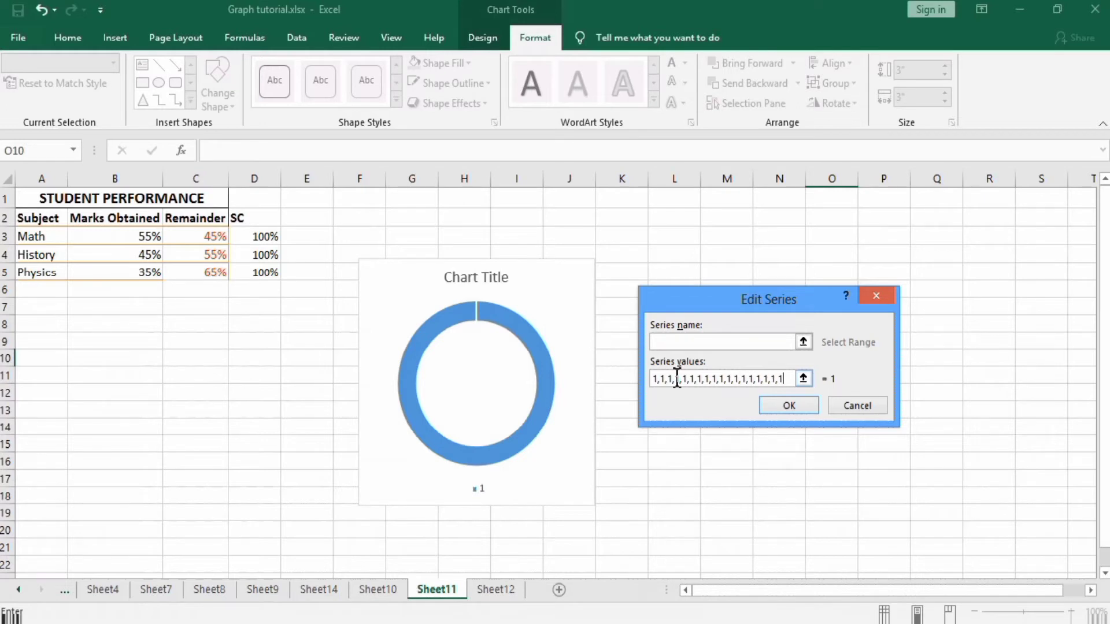
{"action": "key", "text": "BackSpace"}
{"action": "key", "text": "BackSpace"}
{"action": "key", "text": "BackSpace"}
{"action": "key", "text": "BackSpace"}
{"action": "key", "text": "BackSpace"}
{"action": "key", "text": "BackSpace"}
{"action": "key", "text": "BackSpace"}
{"action": "key", "text": "BackSpace"}
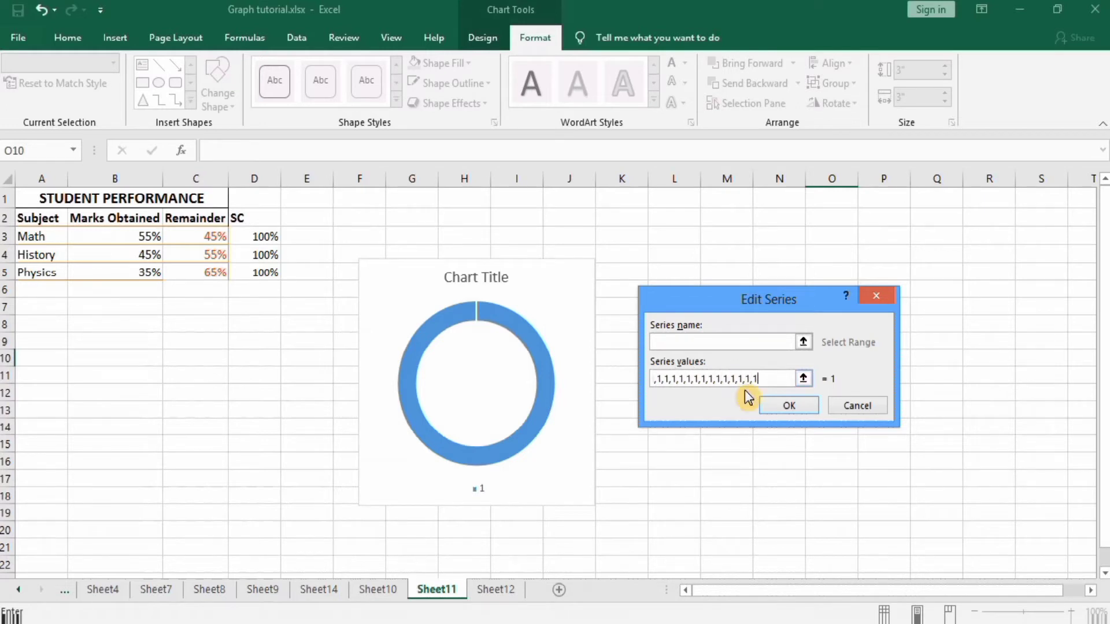
{"action": "left_click", "coordinate": [775, 406]}
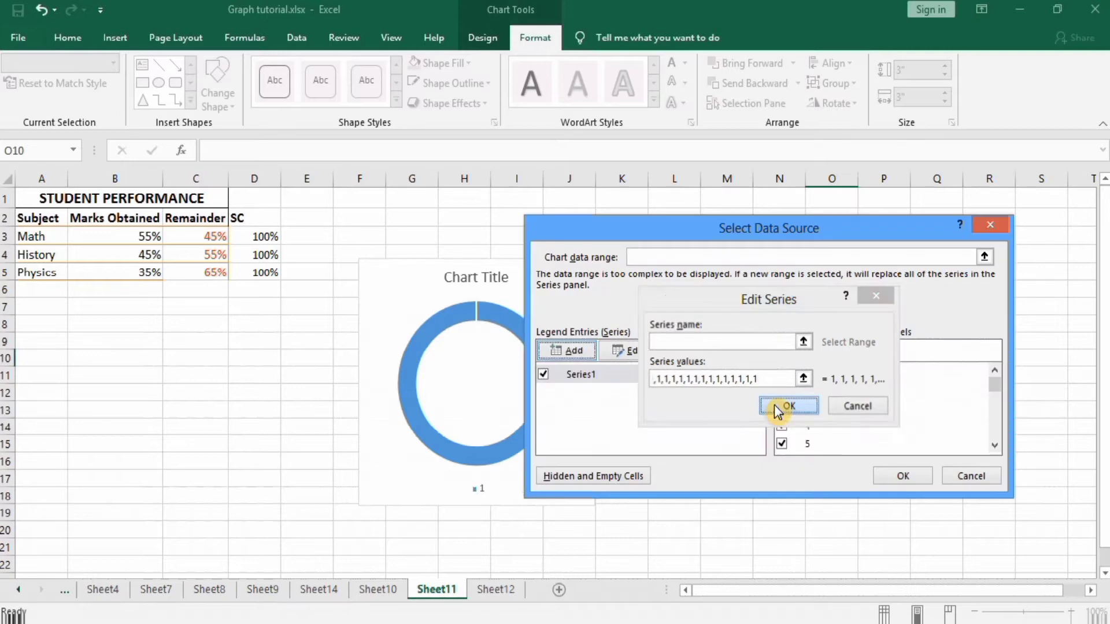
{"action": "left_click", "coordinate": [905, 475]}
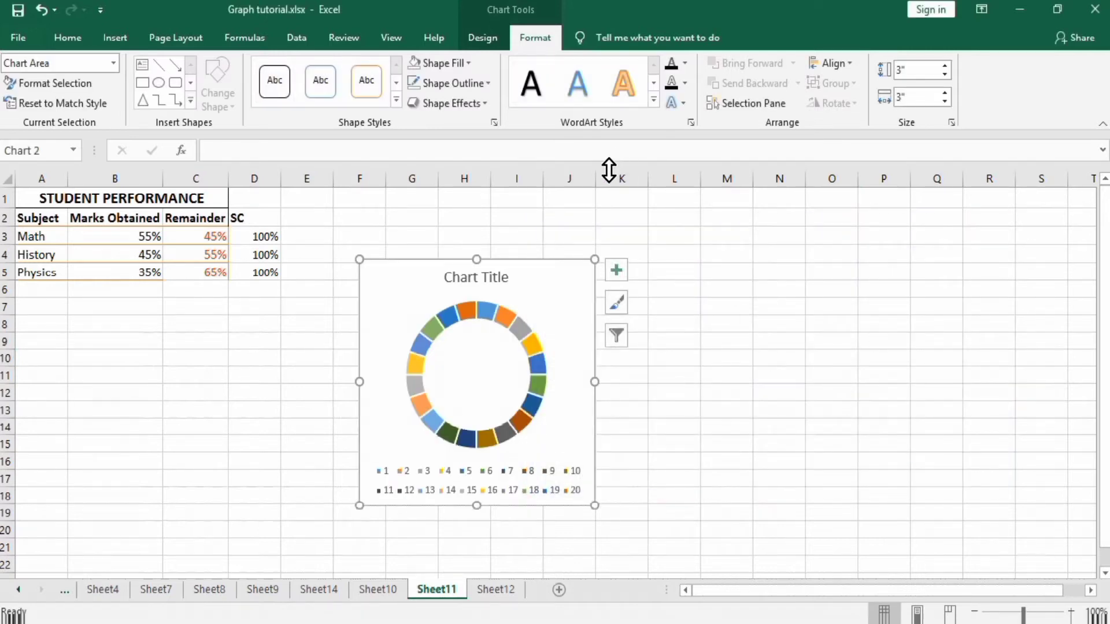
Step: Delete the title and the legend from the doughnut chart
{"action": "left_click", "coordinate": [491, 280]}
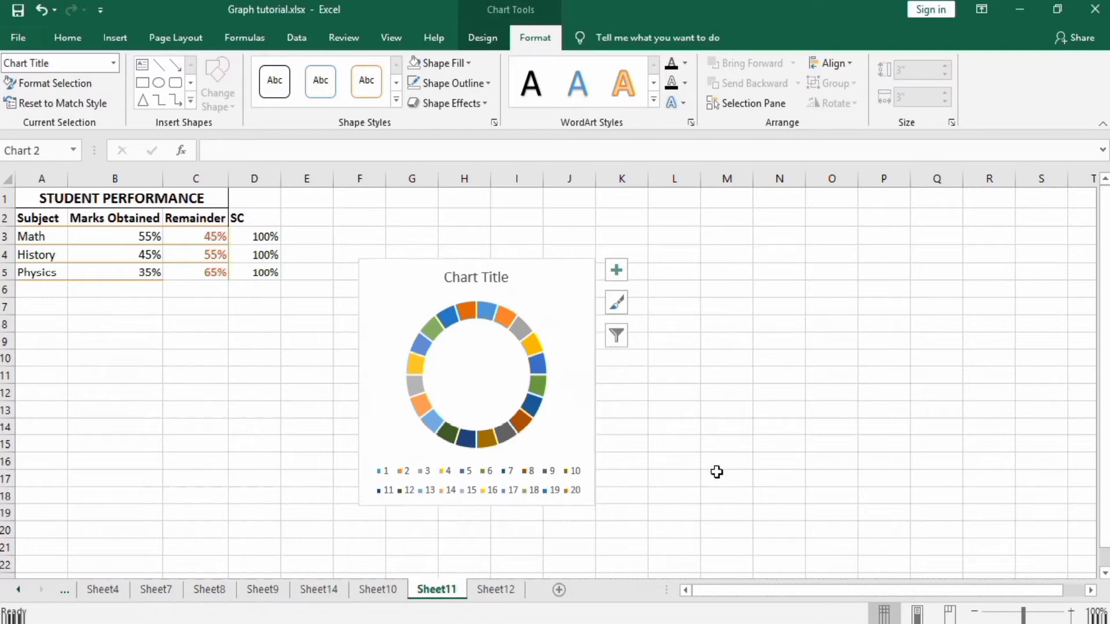
{"action": "key", "text": "Delete"}
{"action": "left_click", "coordinate": [553, 477]}
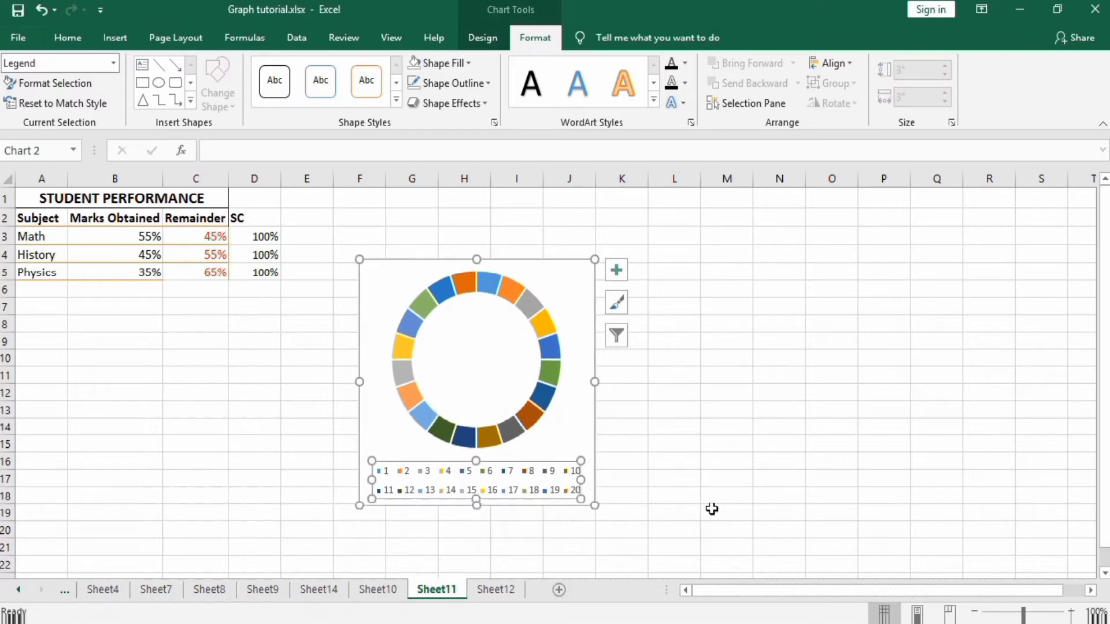
{"action": "key", "text": "Delete"}
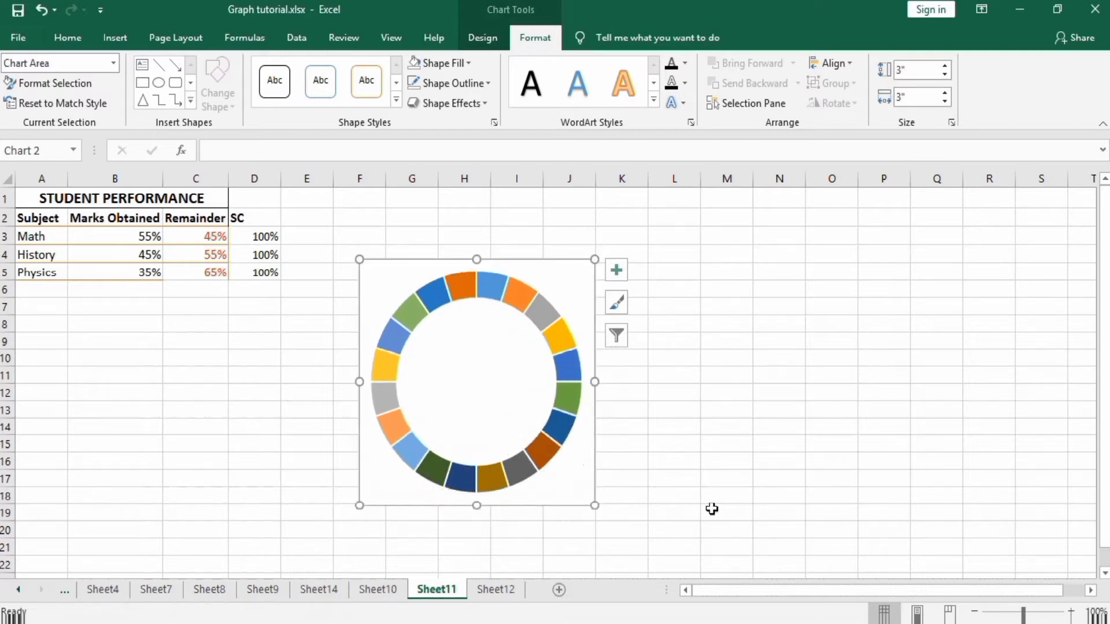
Step: Set the doughnut series' hole size to 65% and its explosion to 3%
{"action": "left_click", "coordinate": [538, 309]}
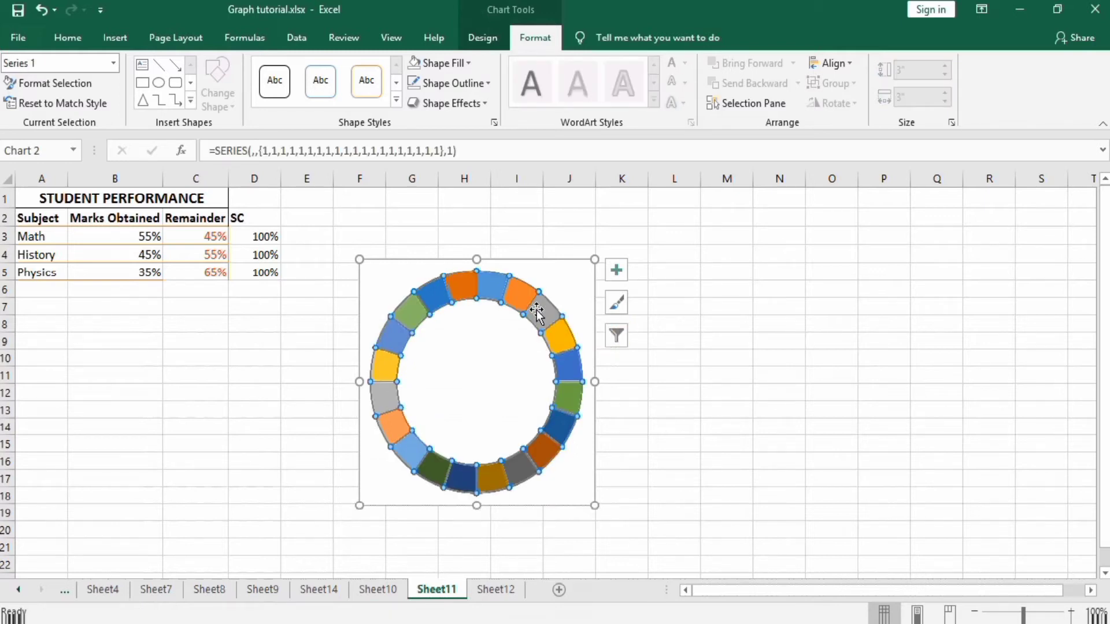
{"action": "right_click", "coordinate": [537, 313]}
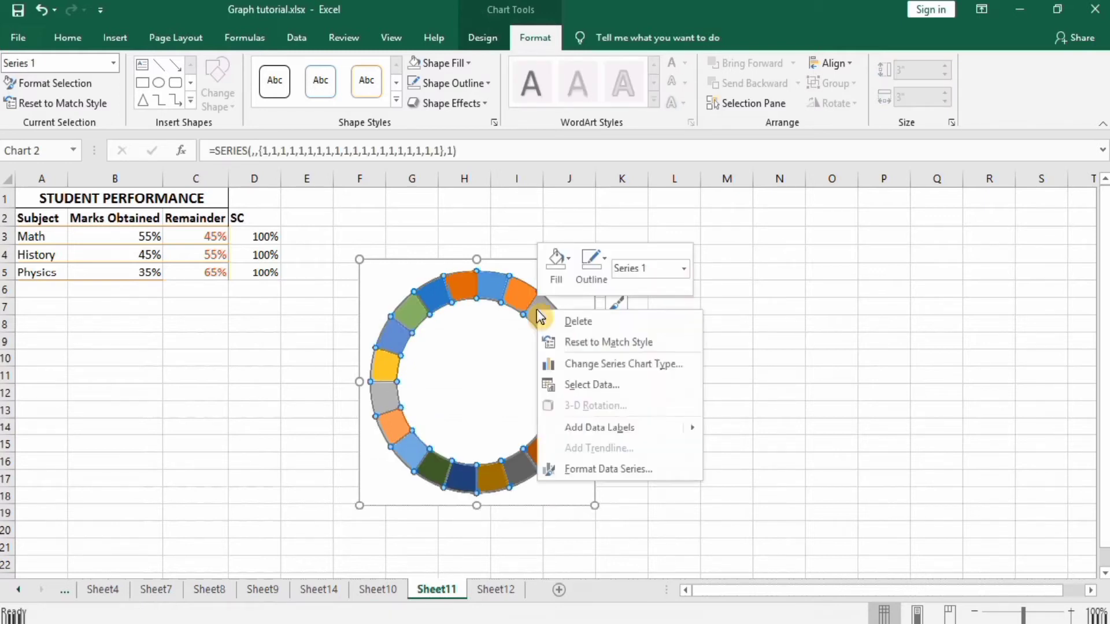
{"action": "left_click", "coordinate": [609, 470]}
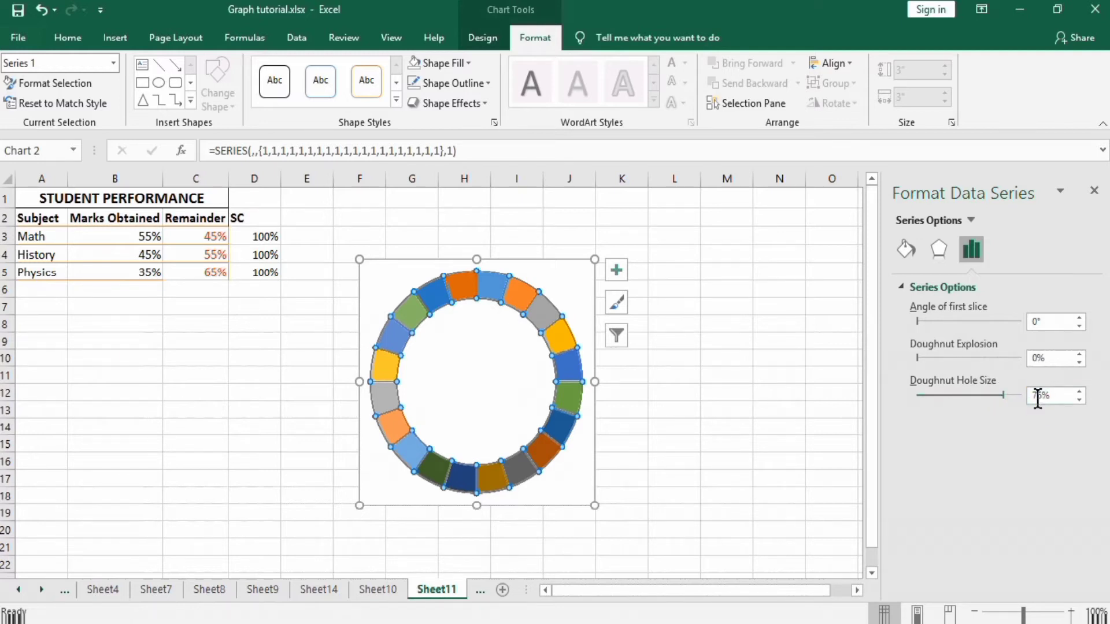
{"action": "key", "text": "BackSpace"}
{"action": "left_click", "coordinate": [1079, 355]}
{"action": "left_click", "coordinate": [1079, 355]}
{"action": "left_click", "coordinate": [1079, 354]}
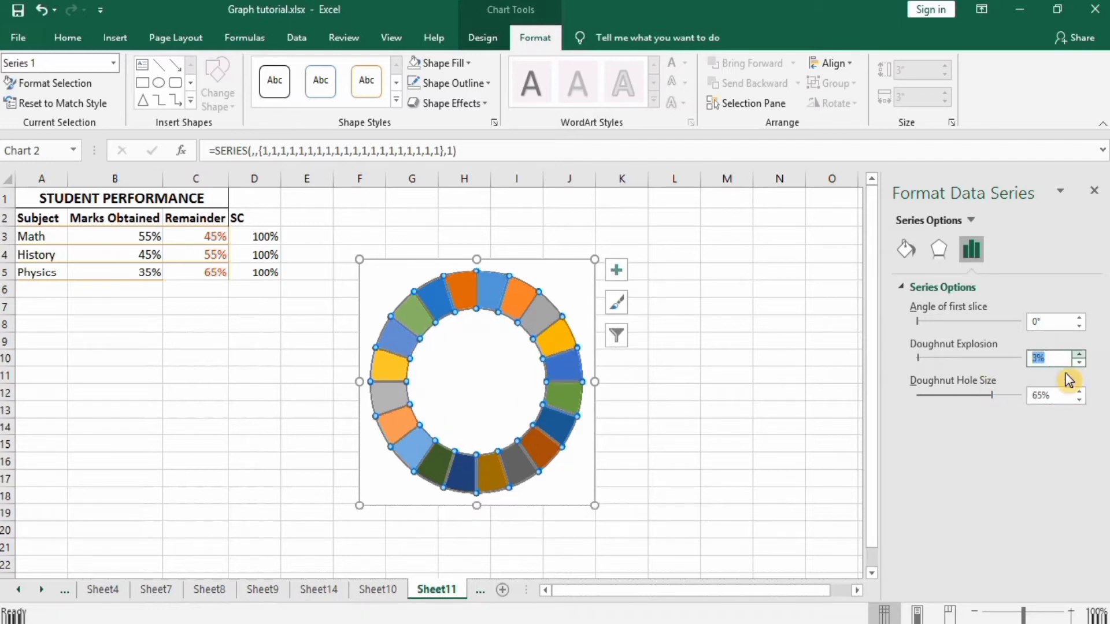
Step: Give all twenty doughnut segments a solid fill in the standard Blue colour
{"action": "left_click", "coordinate": [908, 250]}
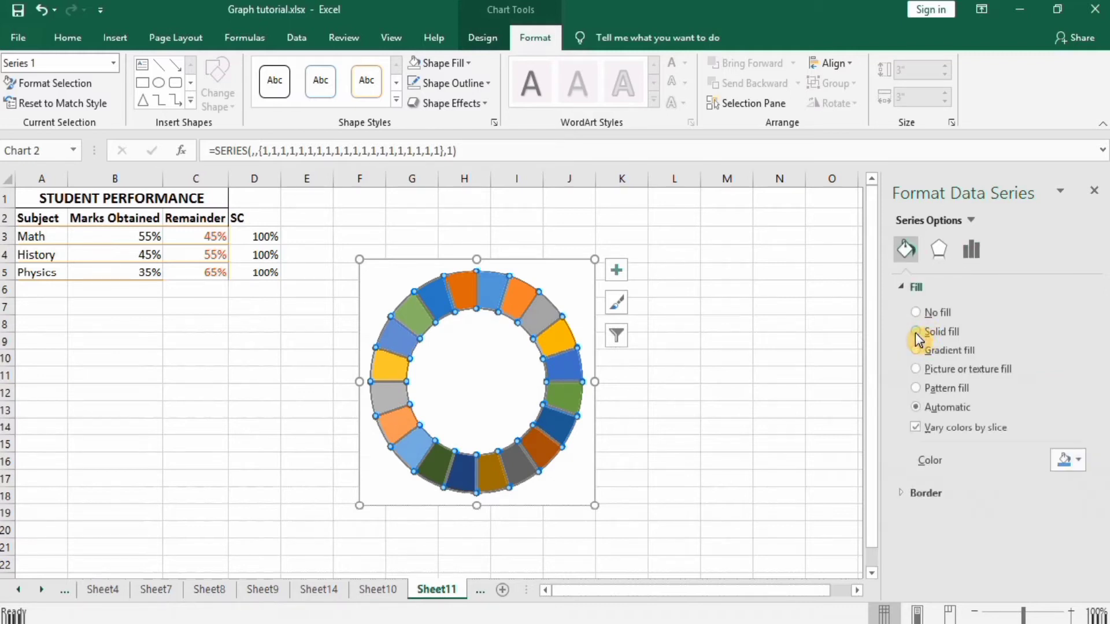
{"action": "left_click", "coordinate": [924, 333]}
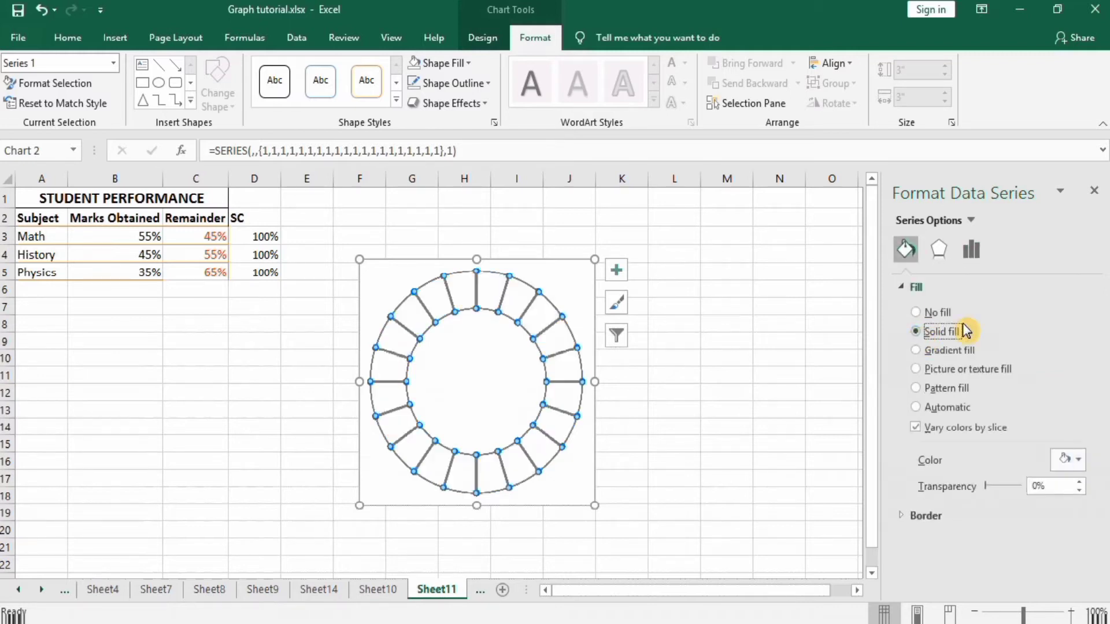
{"action": "left_click", "coordinate": [1079, 461]}
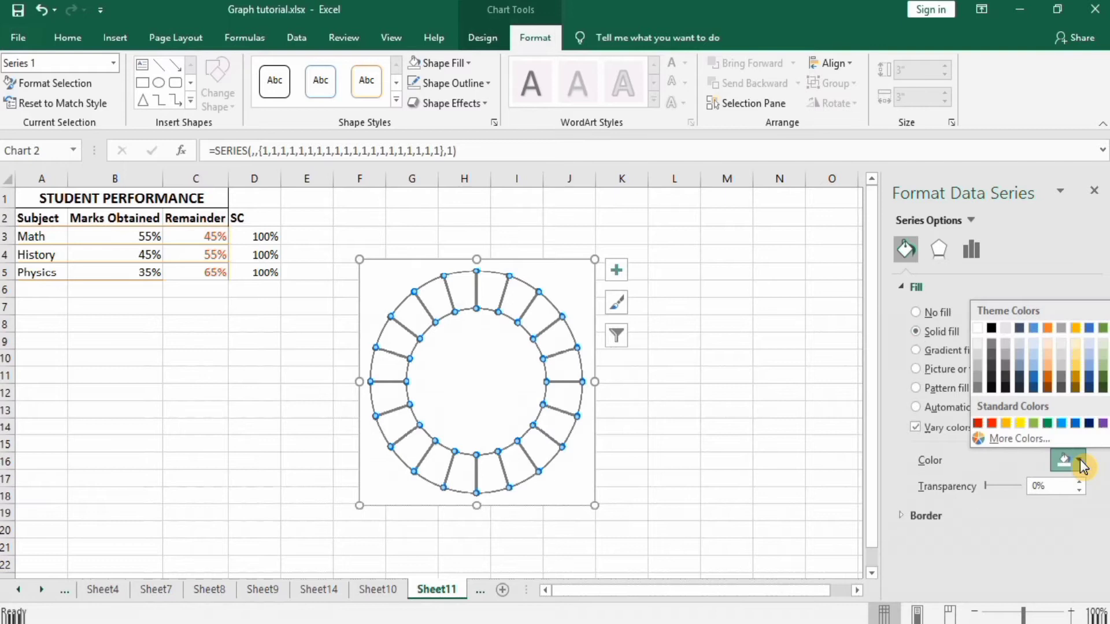
{"action": "left_click", "coordinate": [1076, 425]}
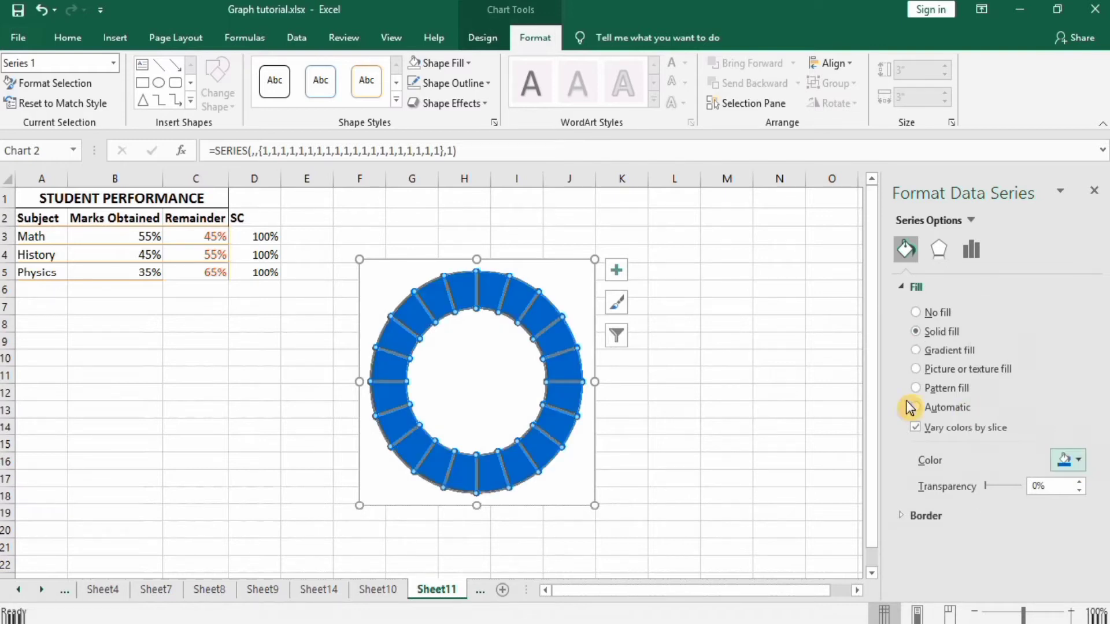
Step: Remove the fill and the outline from the doughnut chart's chart area
{"action": "left_click", "coordinate": [576, 270]}
{"action": "left_click", "coordinate": [576, 261]}
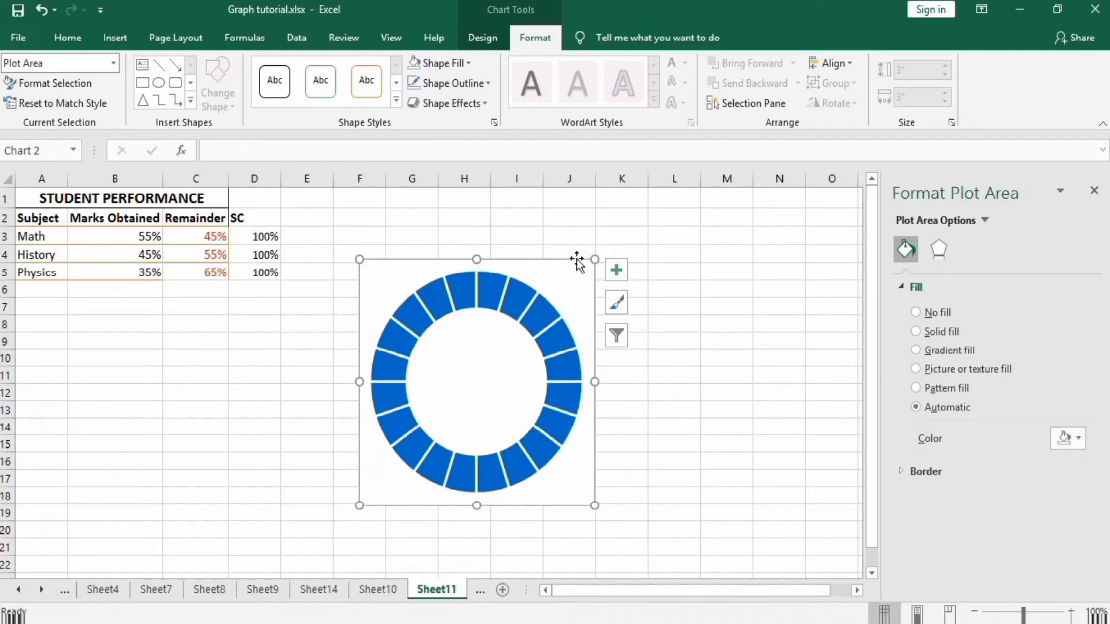
{"action": "left_click", "coordinate": [467, 64]}
{"action": "left_click", "coordinate": [415, 234]}
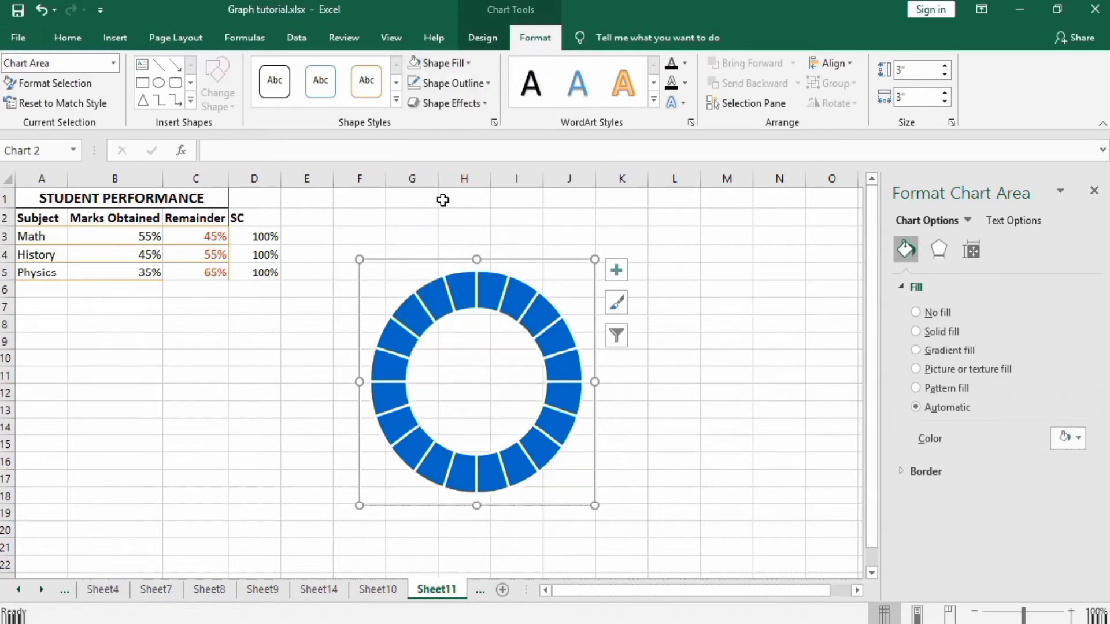
{"action": "left_click", "coordinate": [490, 85]}
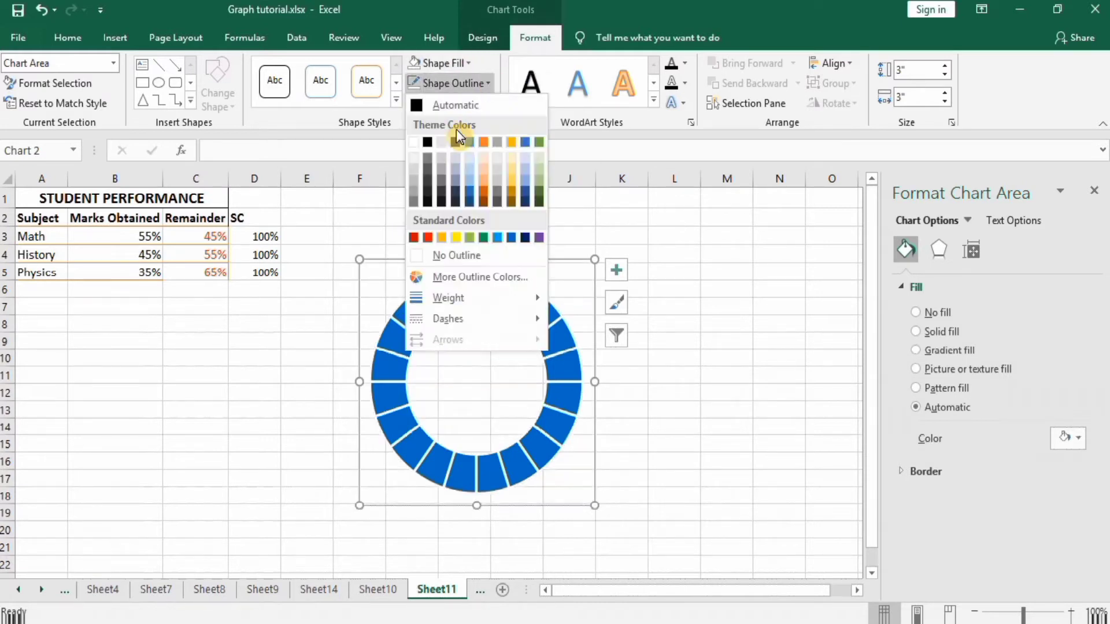
{"action": "left_click", "coordinate": [420, 256]}
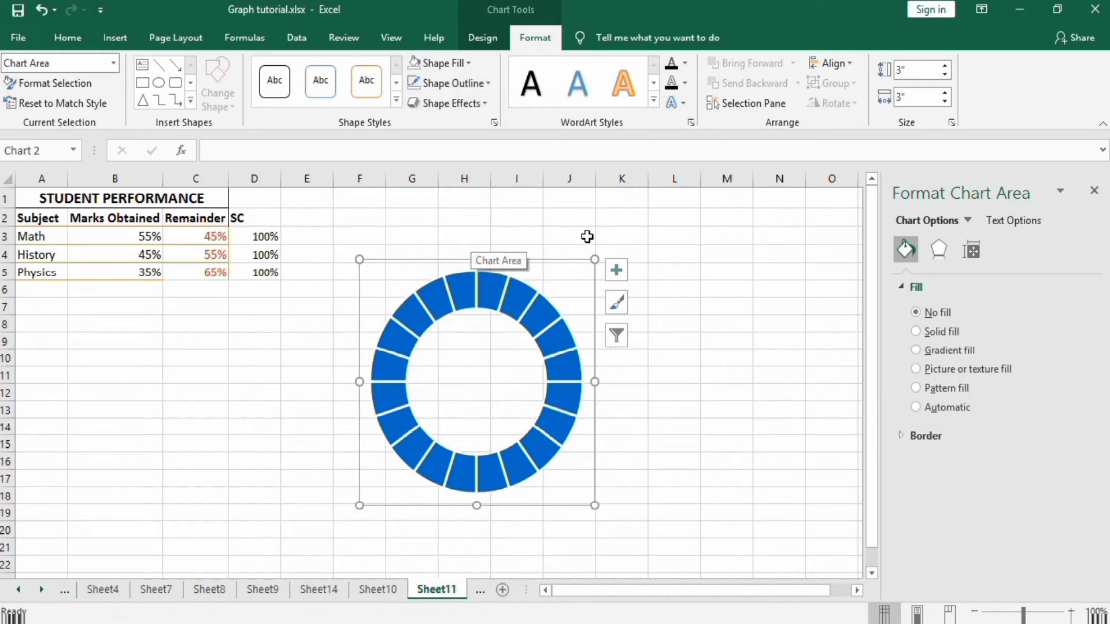
{"action": "left_click", "coordinate": [680, 377]}
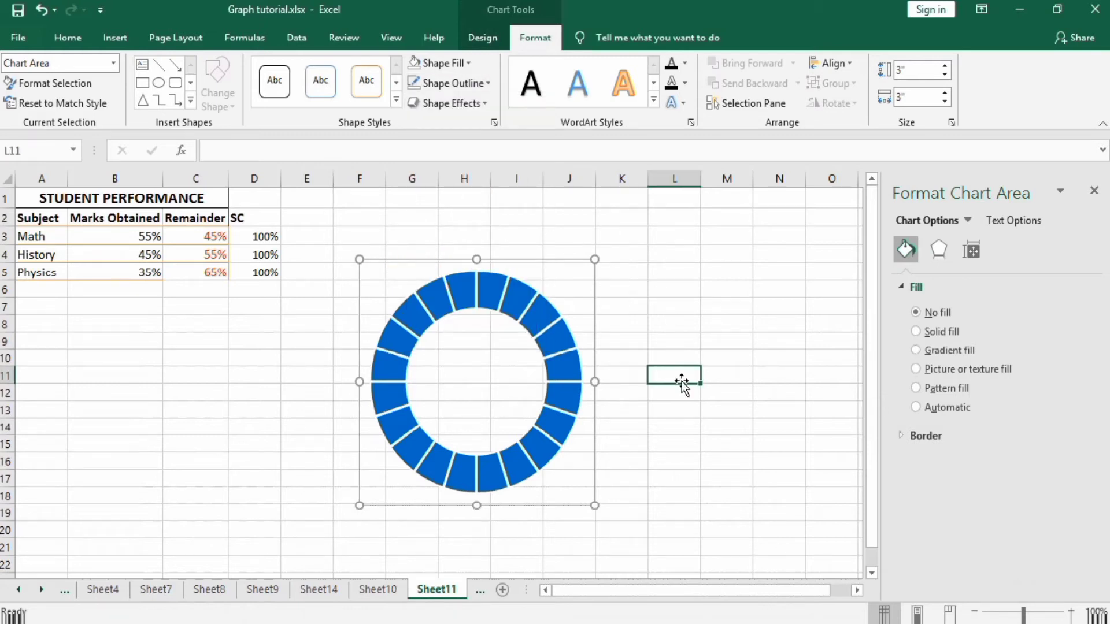
Step: Copy the blue doughnut chart and paste two duplicates beside it, at cells K5 and P5
{"action": "left_click", "coordinate": [568, 267]}
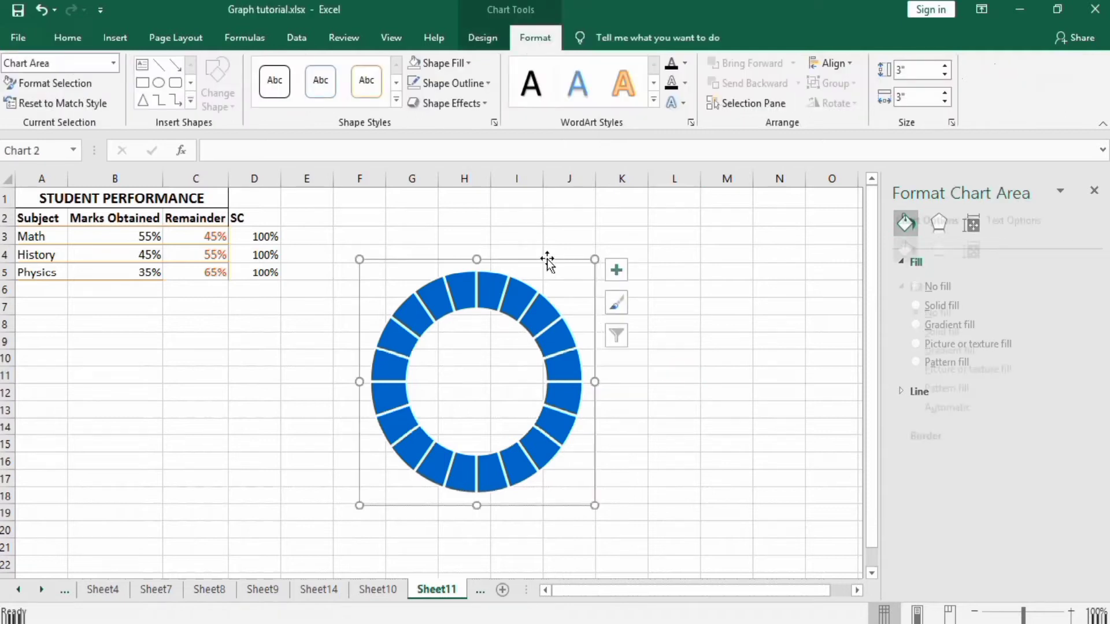
{"action": "right_click", "coordinate": [550, 267]}
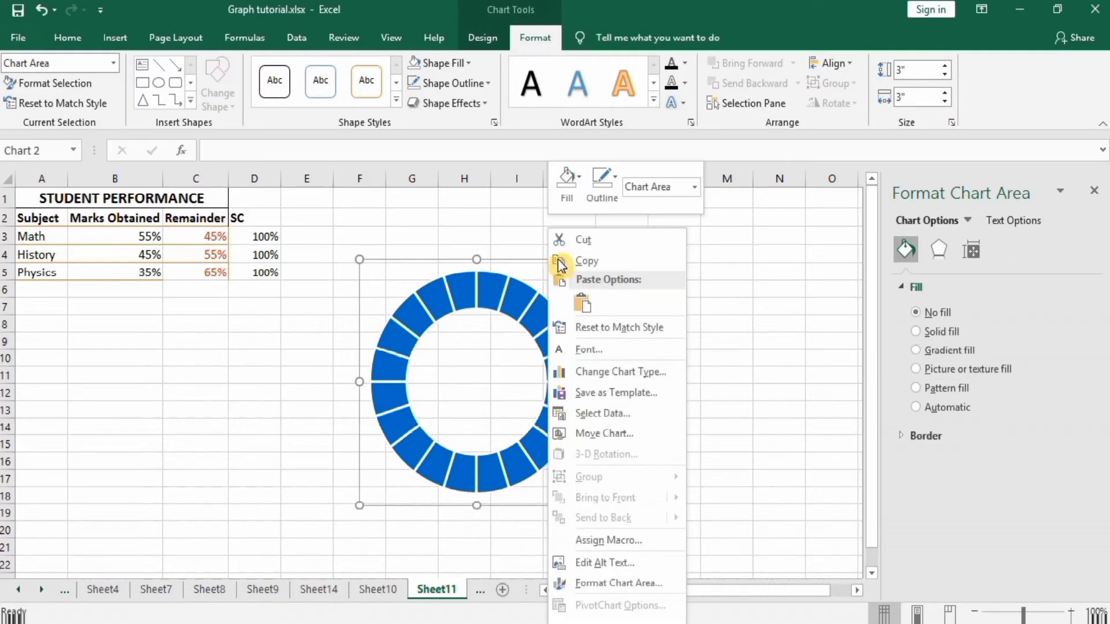
{"action": "left_click", "coordinate": [579, 261]}
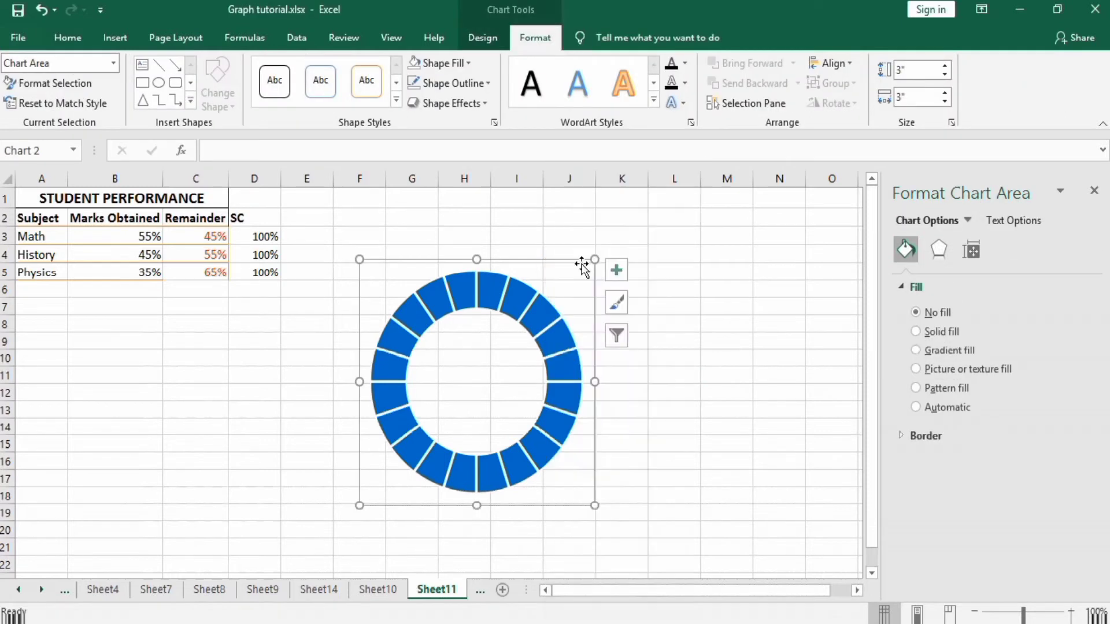
{"action": "left_click", "coordinate": [634, 268]}
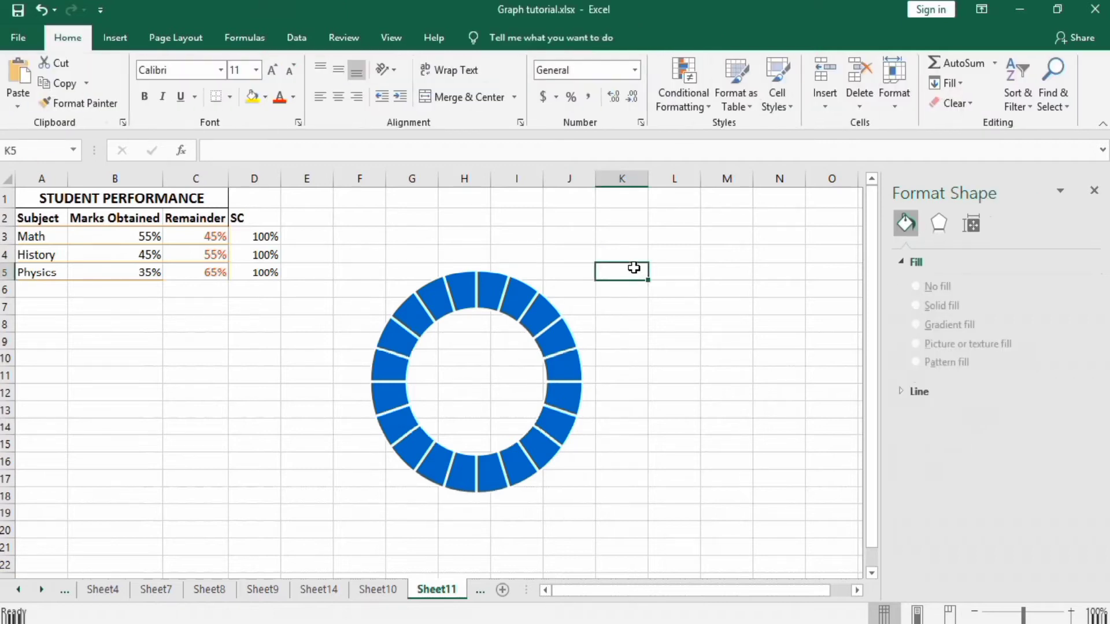
{"action": "key", "text": "ctrl+v"}
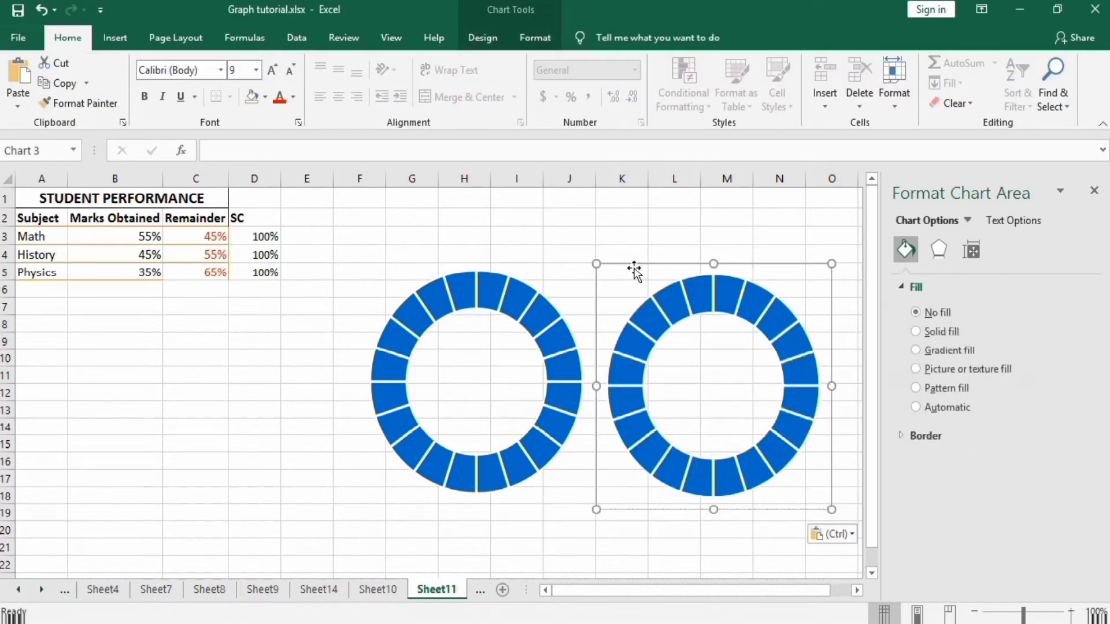
{"action": "left_click", "coordinate": [856, 590]}
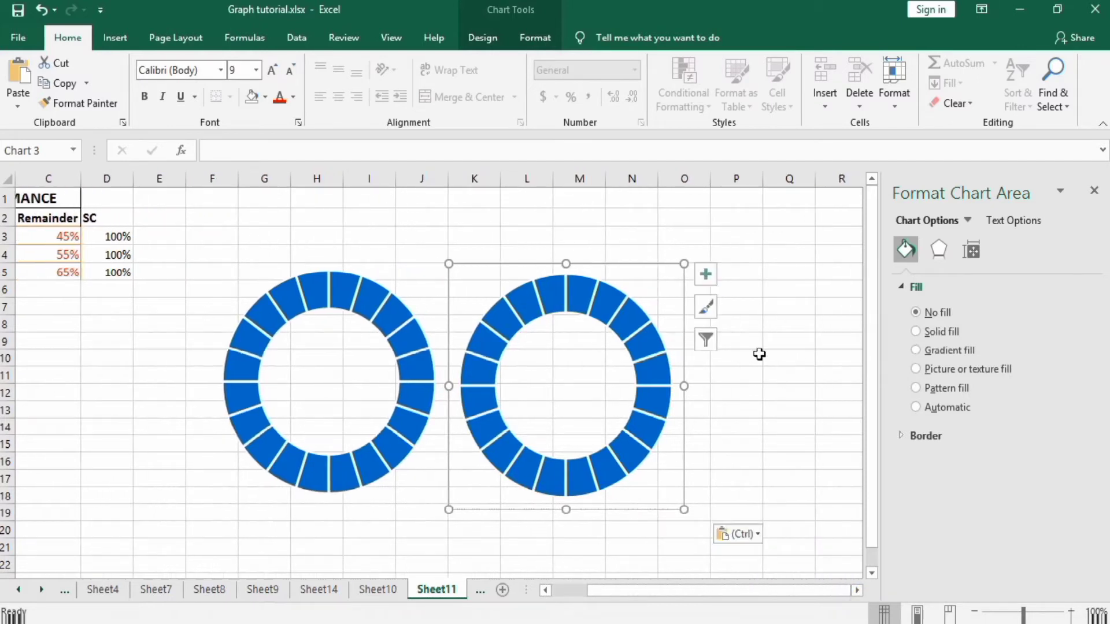
{"action": "left_click", "coordinate": [734, 271]}
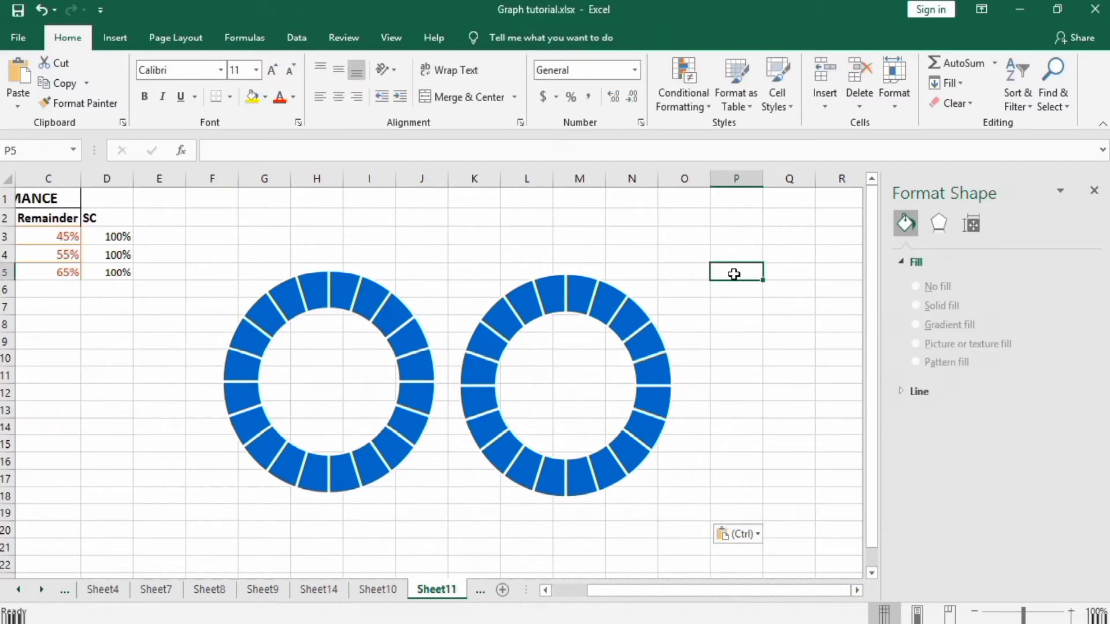
{"action": "key", "text": "ctrl+v"}
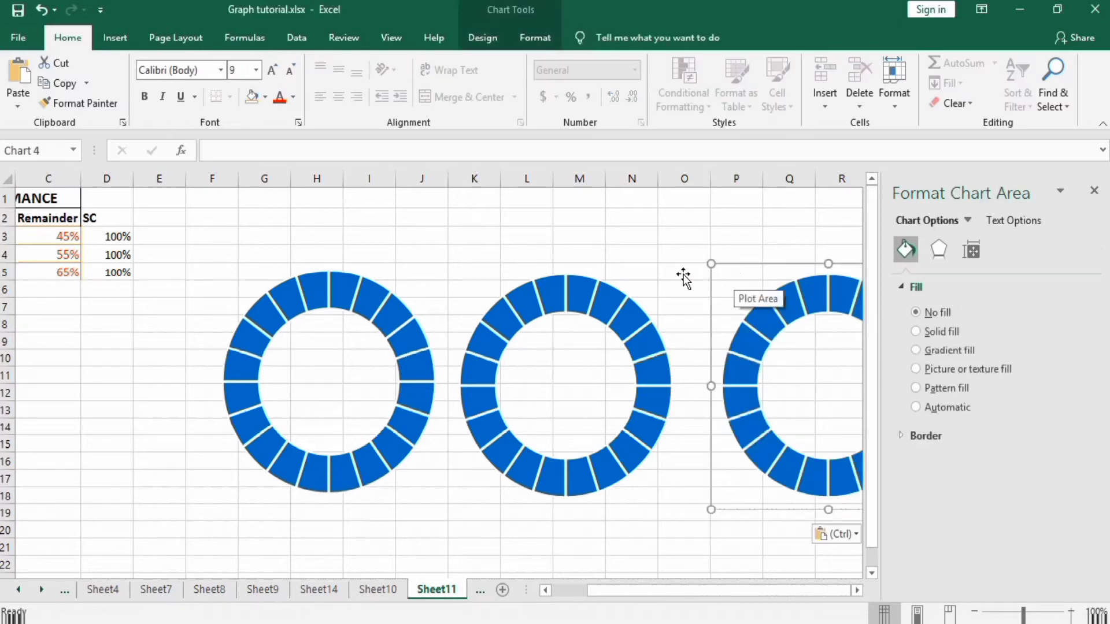
Step: Move the middle doughnut chart slightly away from the first one and level with it
{"action": "left_click", "coordinate": [539, 267]}
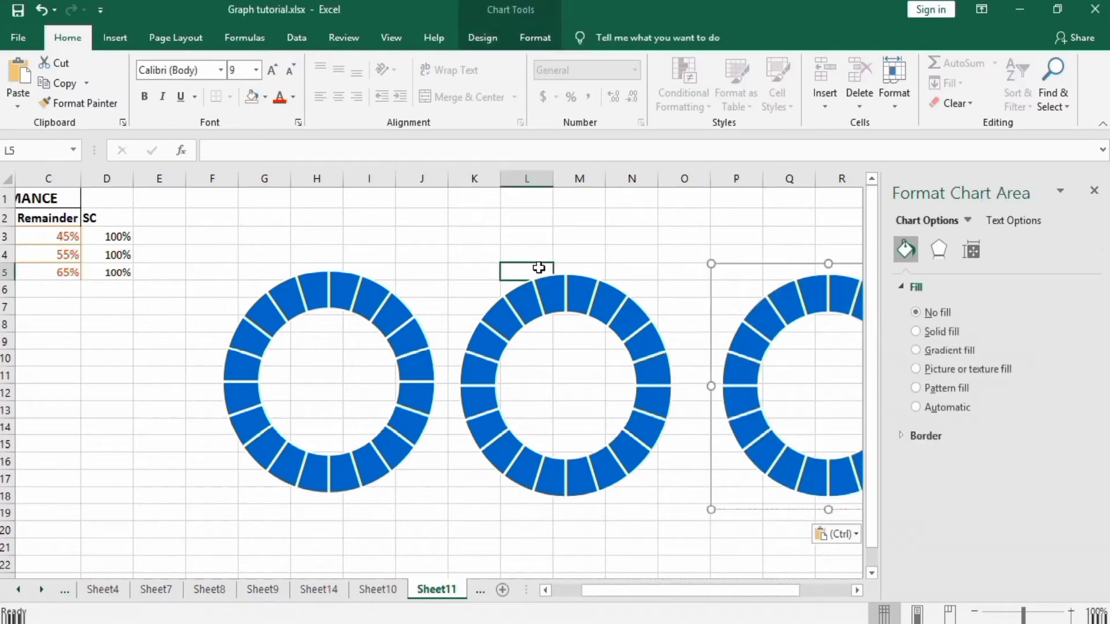
{"action": "left_click", "coordinate": [581, 268]}
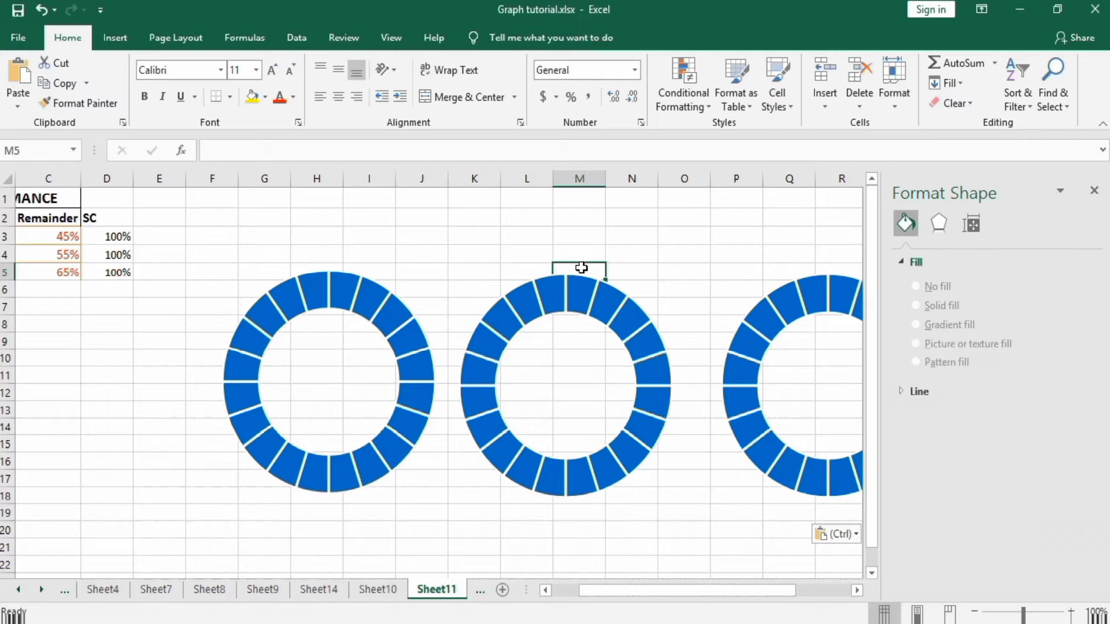
{"action": "left_click", "coordinate": [616, 282]}
{"action": "left_click", "coordinate": [612, 267]}
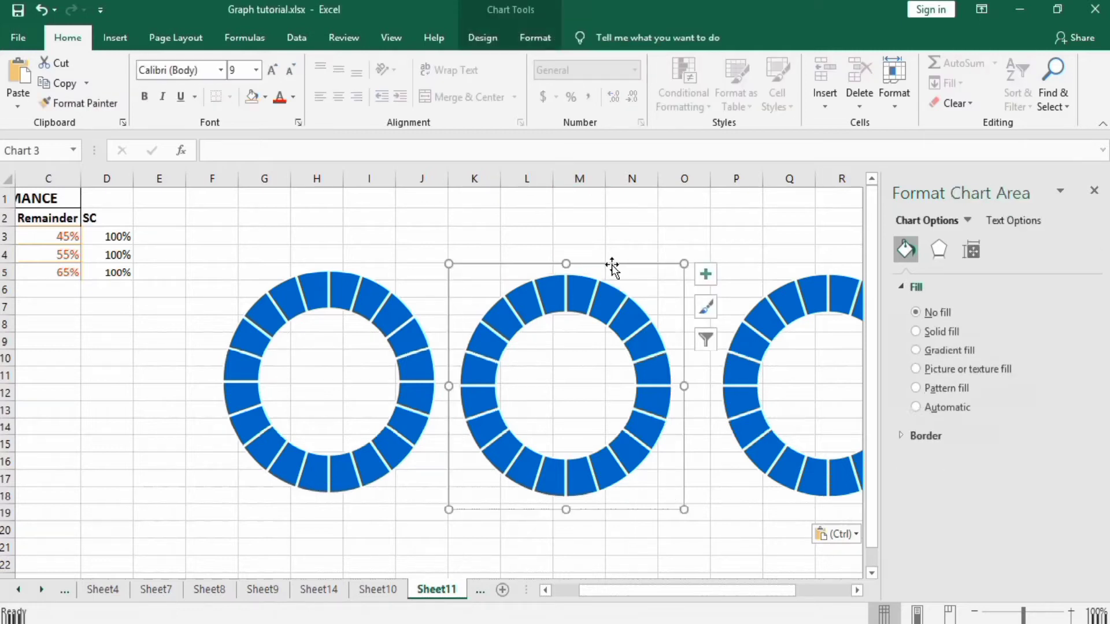
{"action": "left_click_drag", "start_coordinate": [615, 265], "coordinate": [620, 262]}
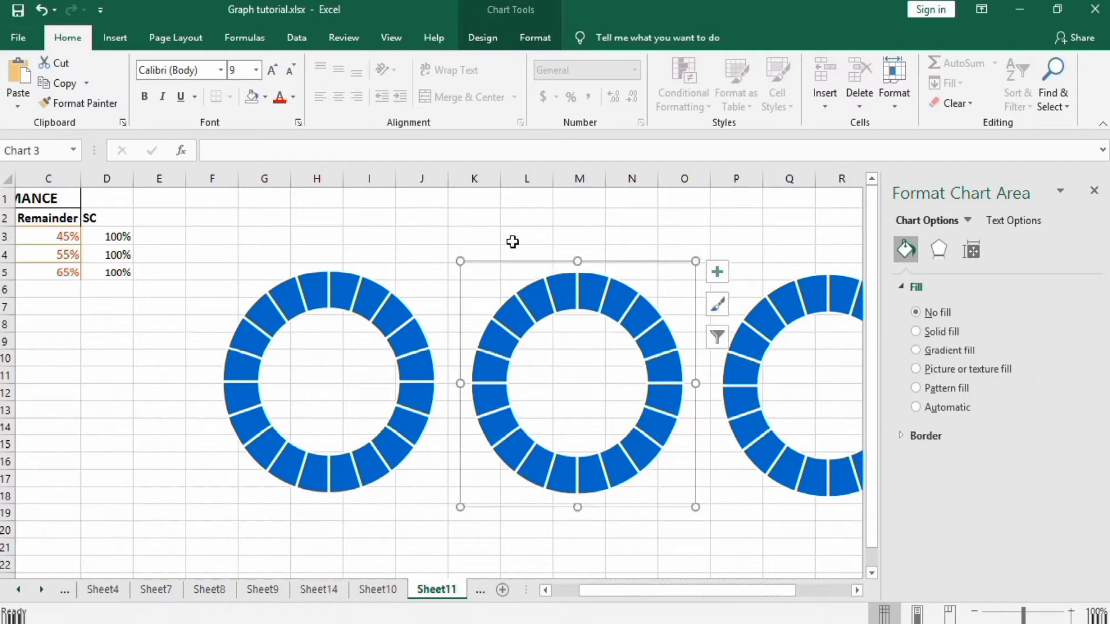
{"action": "left_click", "coordinate": [457, 233]}
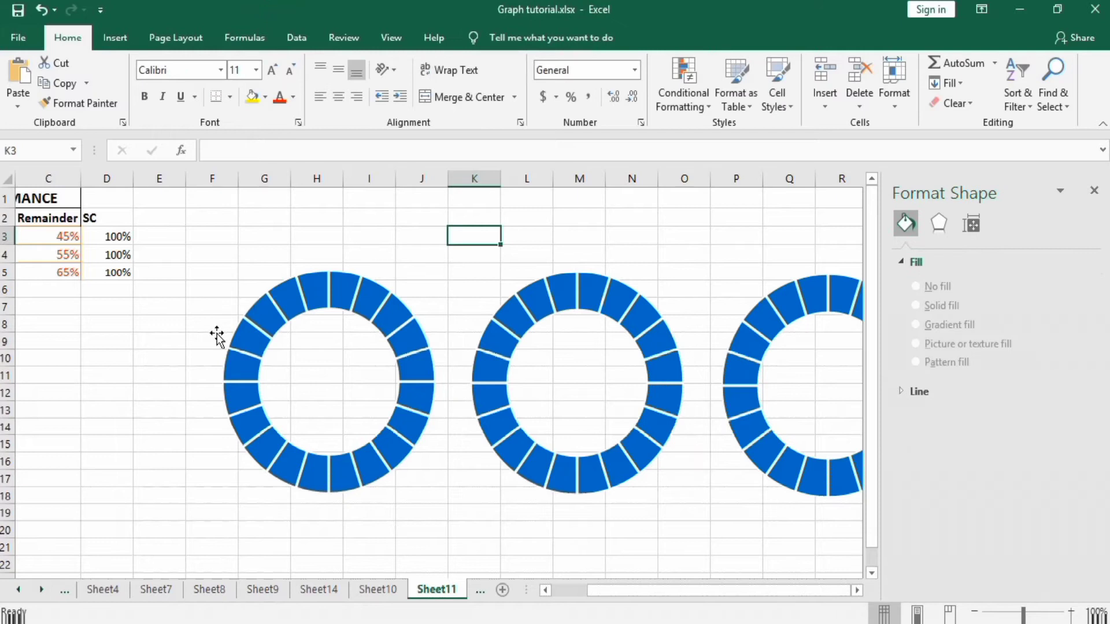
Step: Add a data series named "series 2" to the first doughnut chart, using the Math values in B3:D3, and apply the data source
{"action": "left_click", "coordinate": [196, 380]}
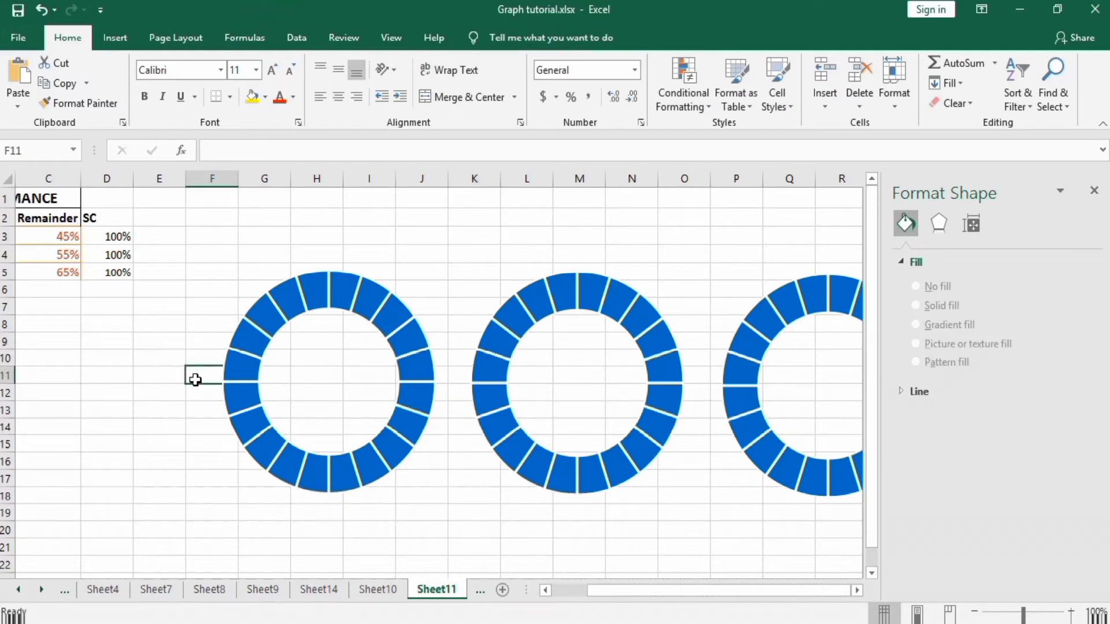
{"action": "left_click_drag", "start_coordinate": [616, 588], "coordinate": [598, 591]}
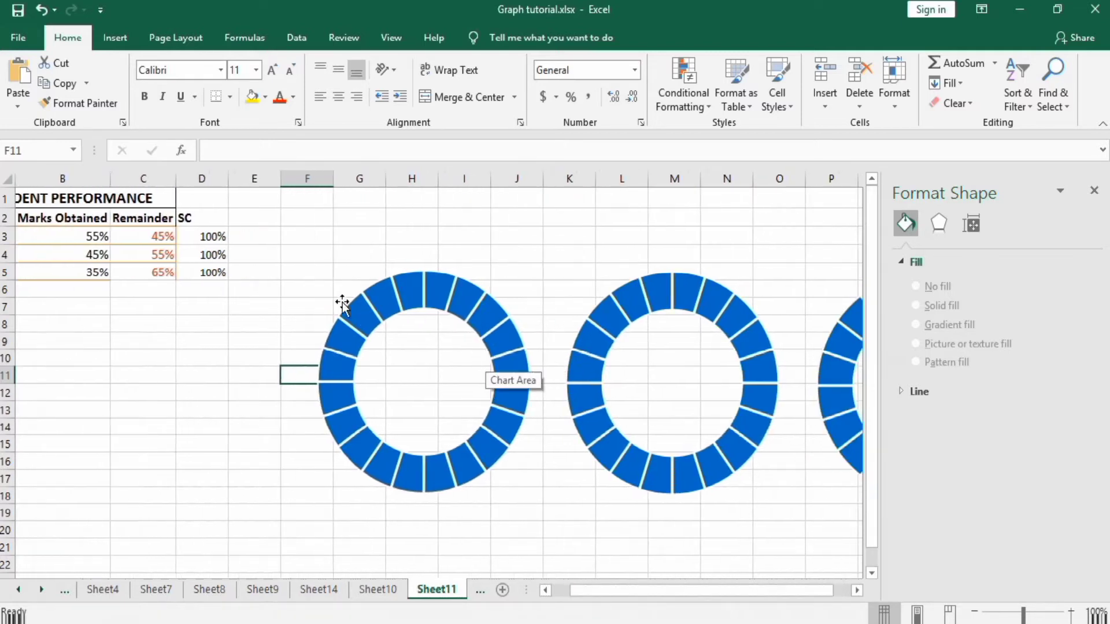
{"action": "left_click", "coordinate": [335, 285]}
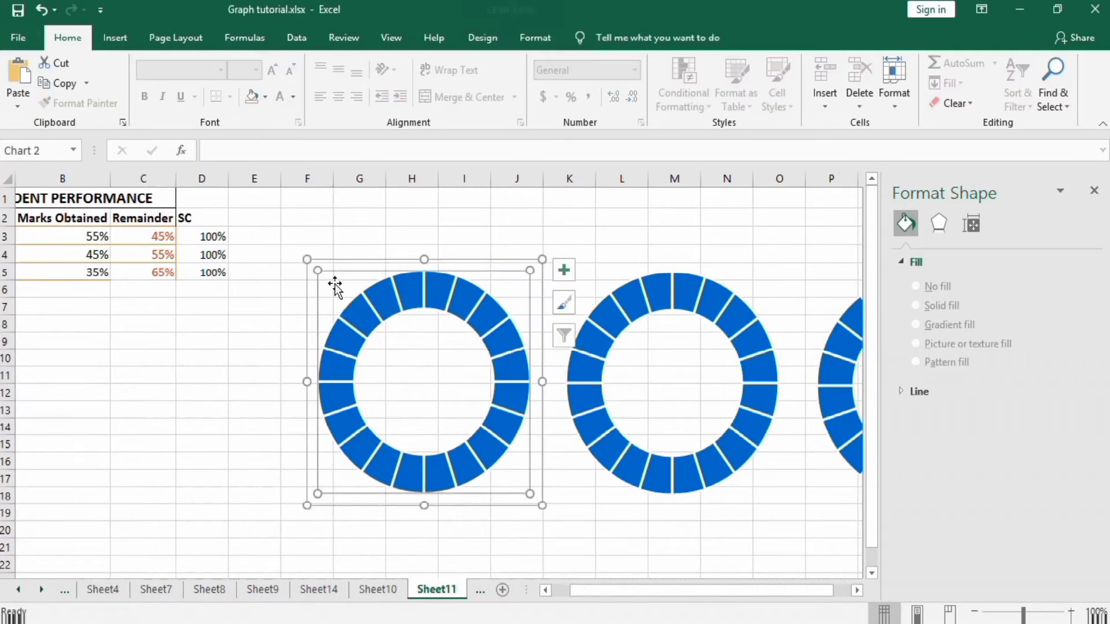
{"action": "right_click", "coordinate": [402, 350]}
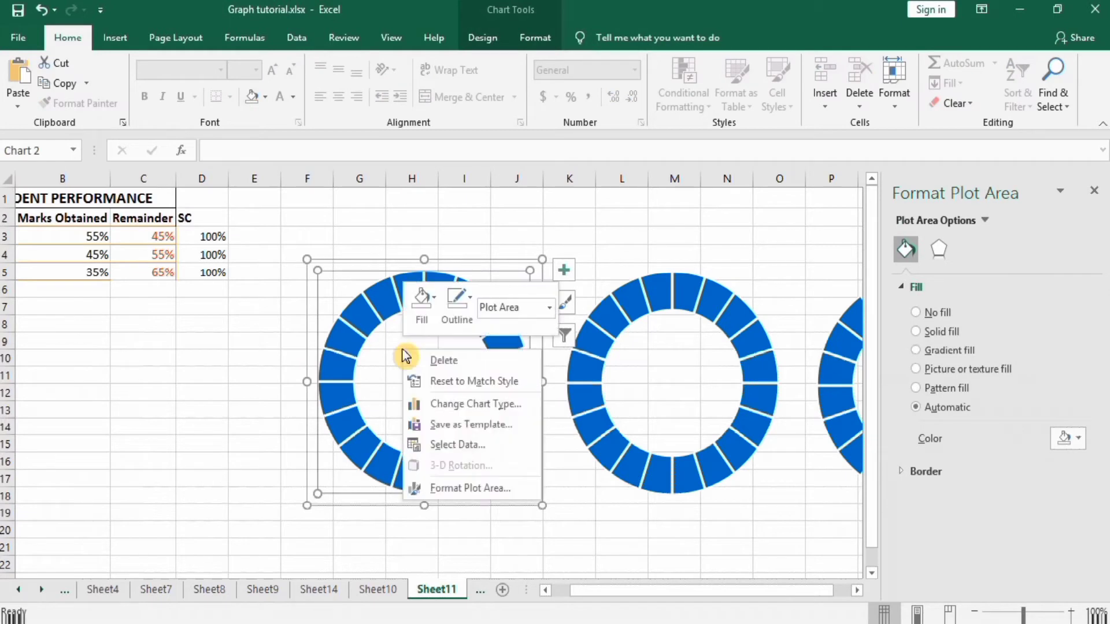
{"action": "left_click", "coordinate": [452, 447]}
{"action": "left_click", "coordinate": [573, 352]}
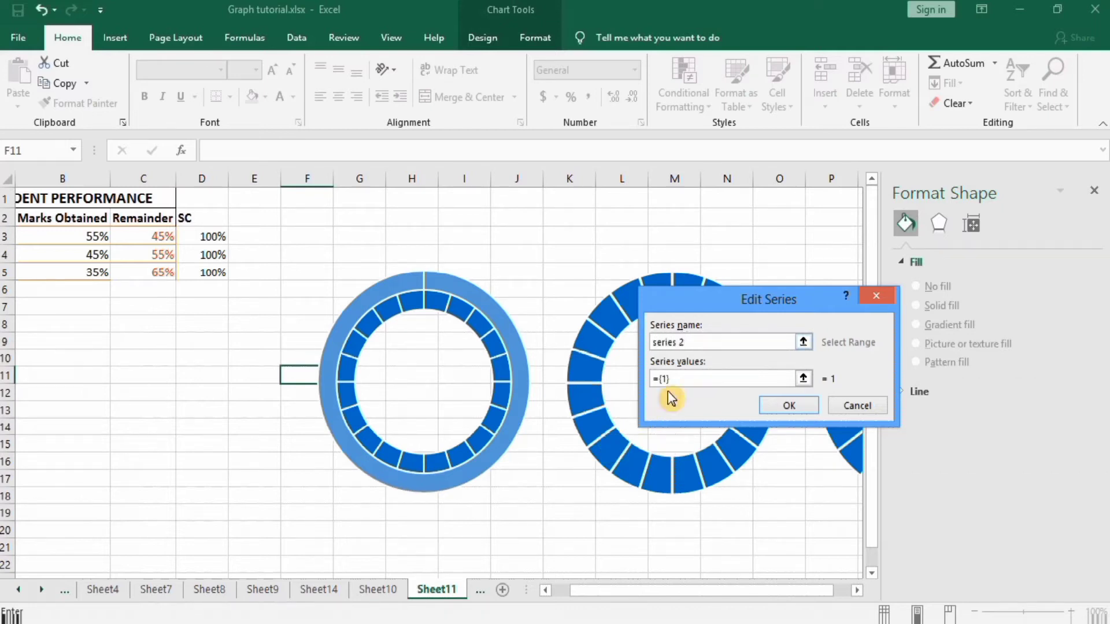
{"action": "left_click", "coordinate": [688, 378]}
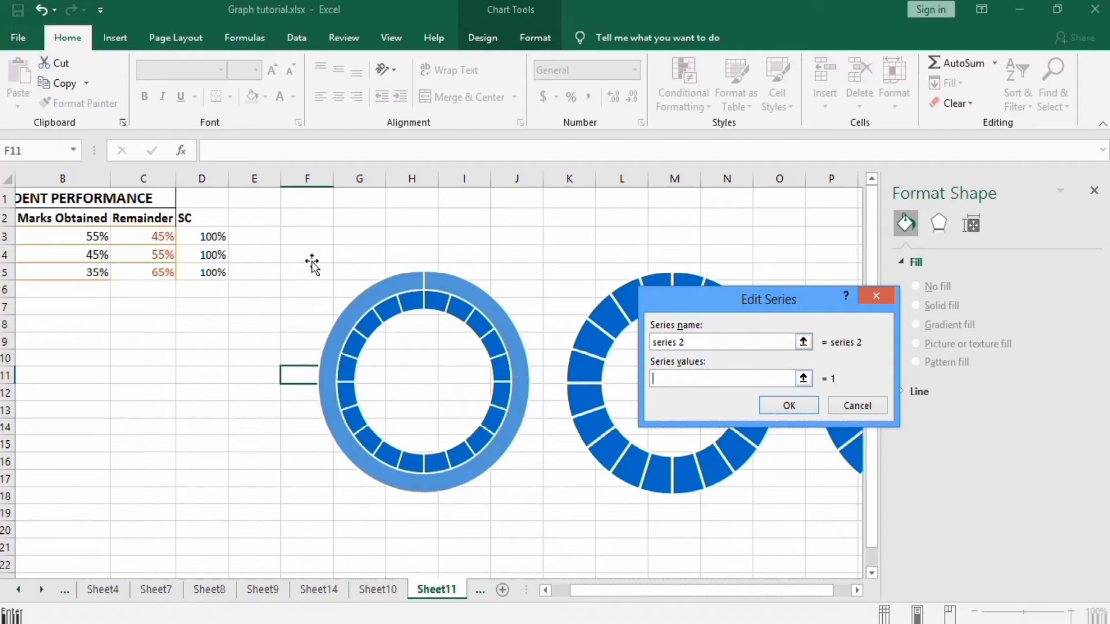
{"action": "left_click", "coordinate": [545, 590]}
{"action": "left_click_drag", "start_coordinate": [135, 236], "coordinate": [260, 238]}
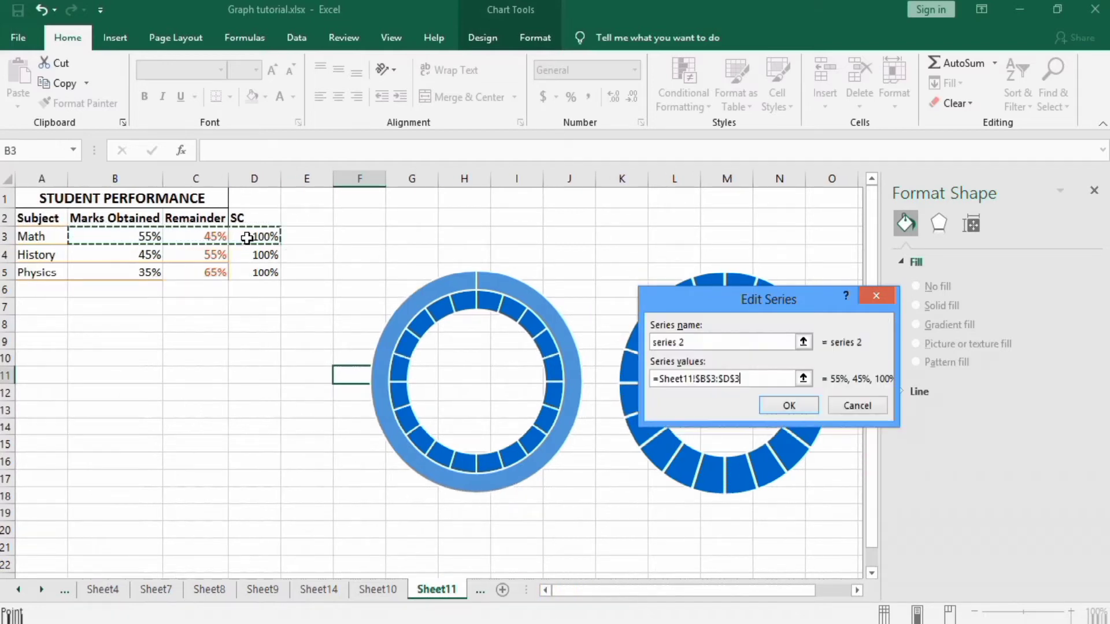
{"action": "left_click", "coordinate": [772, 406]}
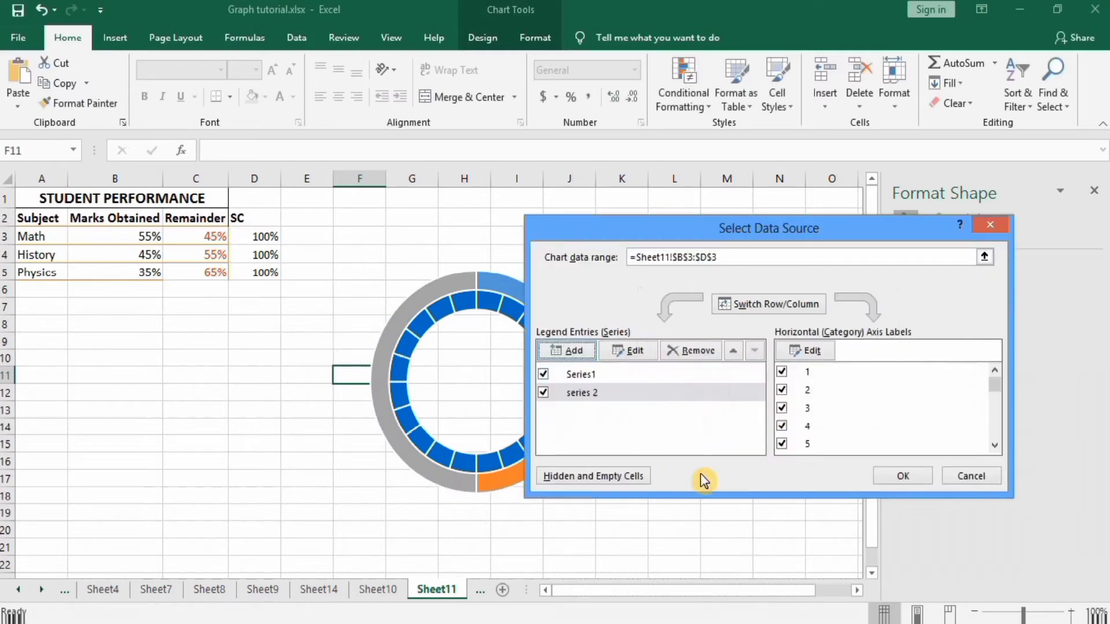
{"action": "left_click", "coordinate": [895, 476]}
Step: Move the outer "series 2" ring of the first doughnut chart to the secondary axis, keeping the Doughnut type
{"action": "left_click", "coordinate": [539, 301]}
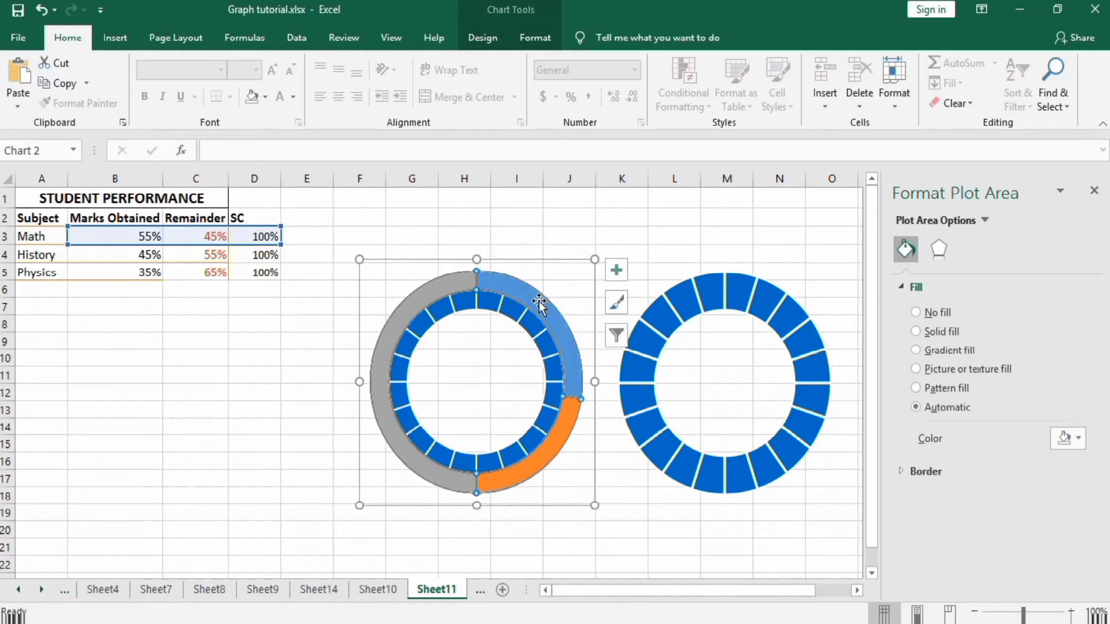
{"action": "right_click", "coordinate": [538, 300]}
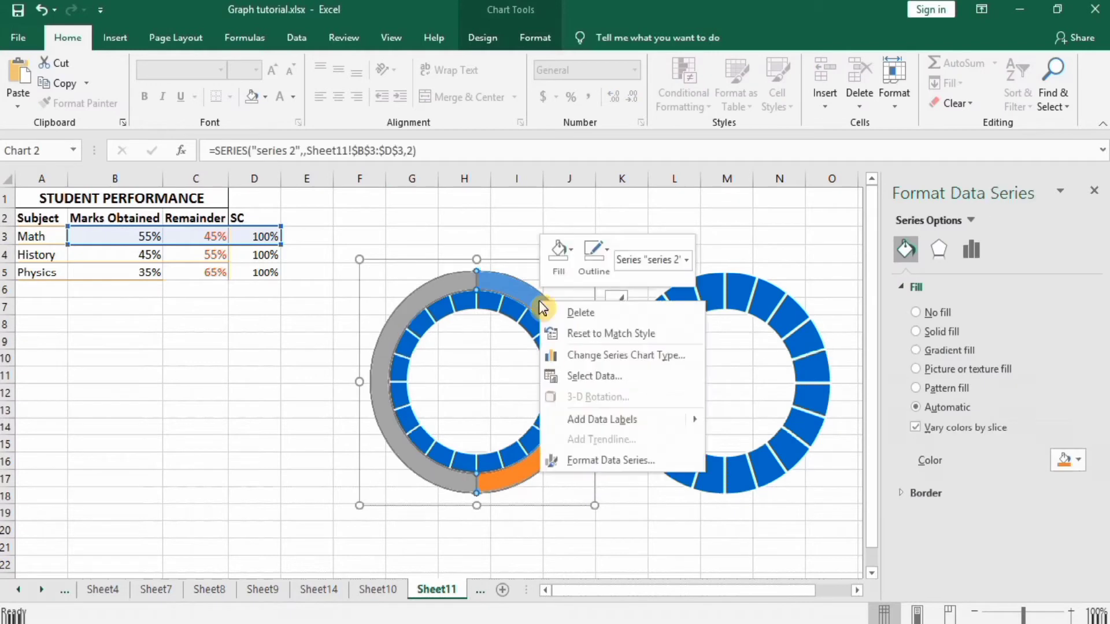
{"action": "left_click", "coordinate": [596, 355]}
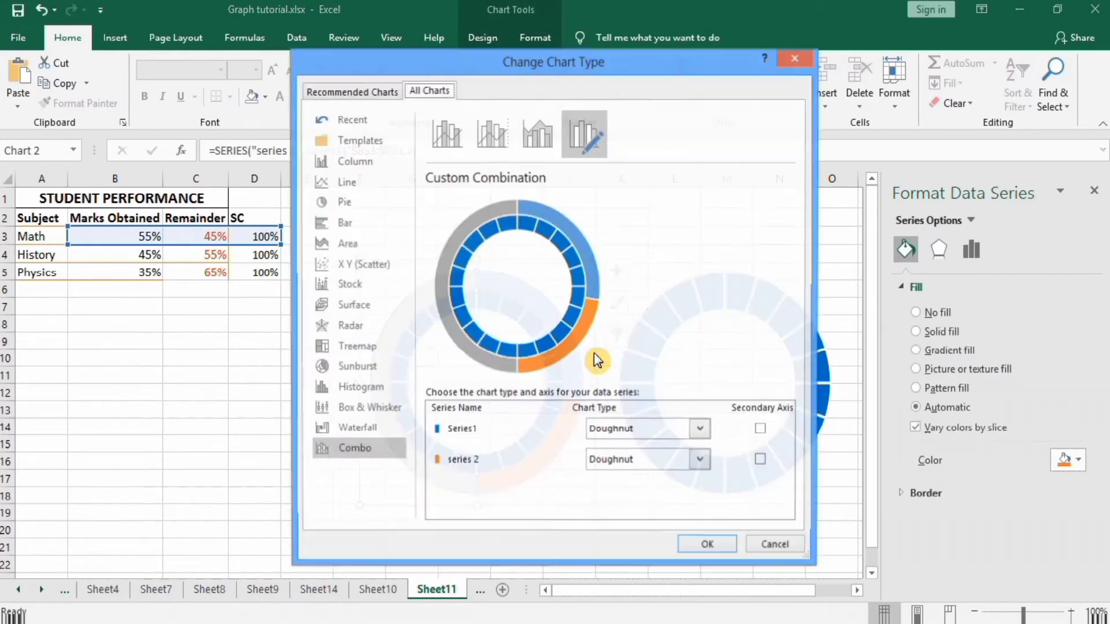
{"action": "left_click", "coordinate": [762, 462]}
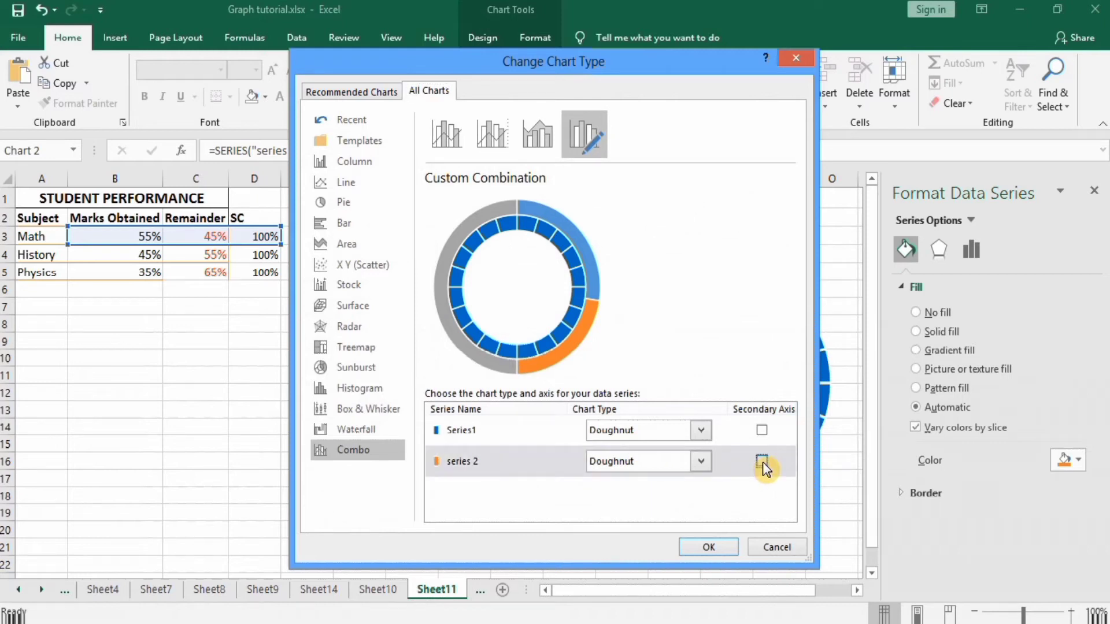
{"action": "left_click", "coordinate": [696, 545]}
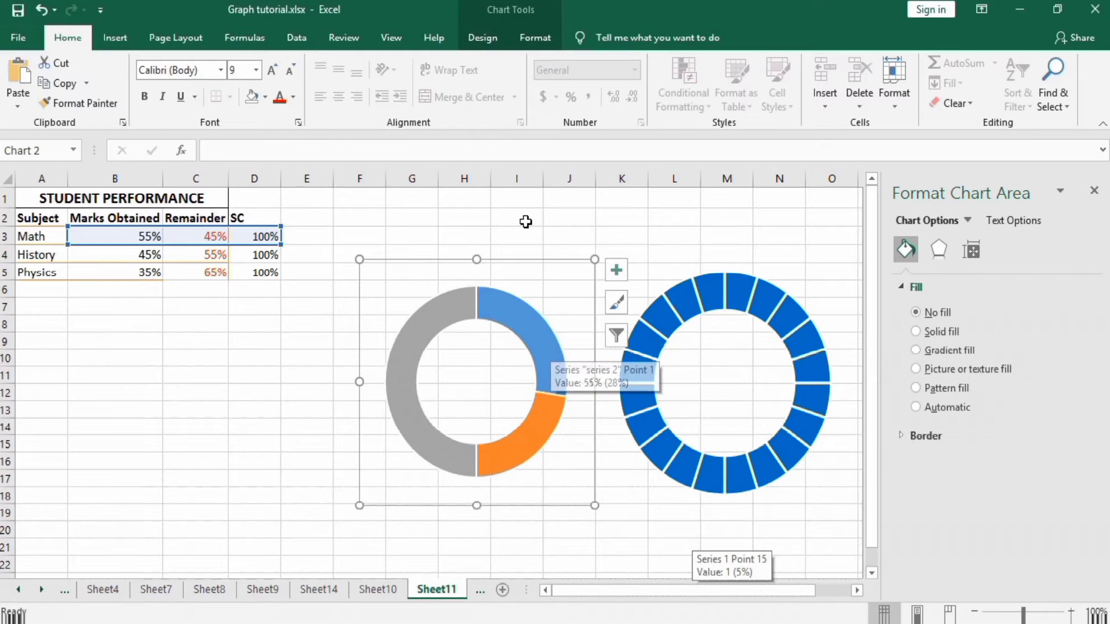
Step: Rotate the "series 2" ring of the first doughnut chart by setting its angle of first slice to 270°
{"action": "left_click", "coordinate": [495, 300]}
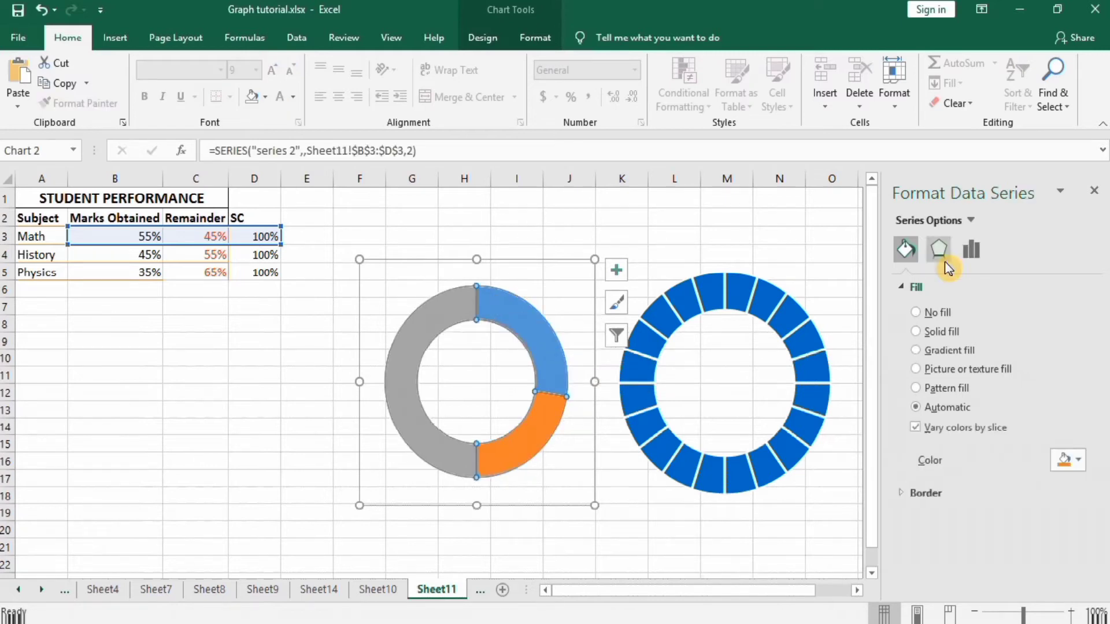
{"action": "left_click", "coordinate": [972, 250]}
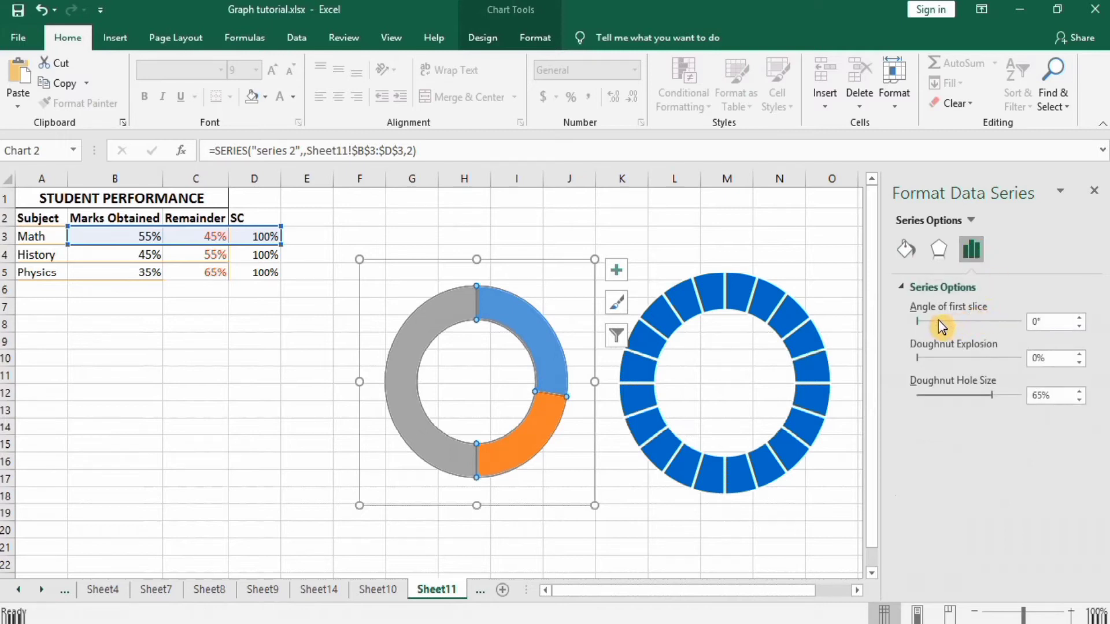
{"action": "left_click", "coordinate": [1032, 321]}
{"action": "type", "text": "27"}
{"action": "left_click", "coordinate": [286, 410]}
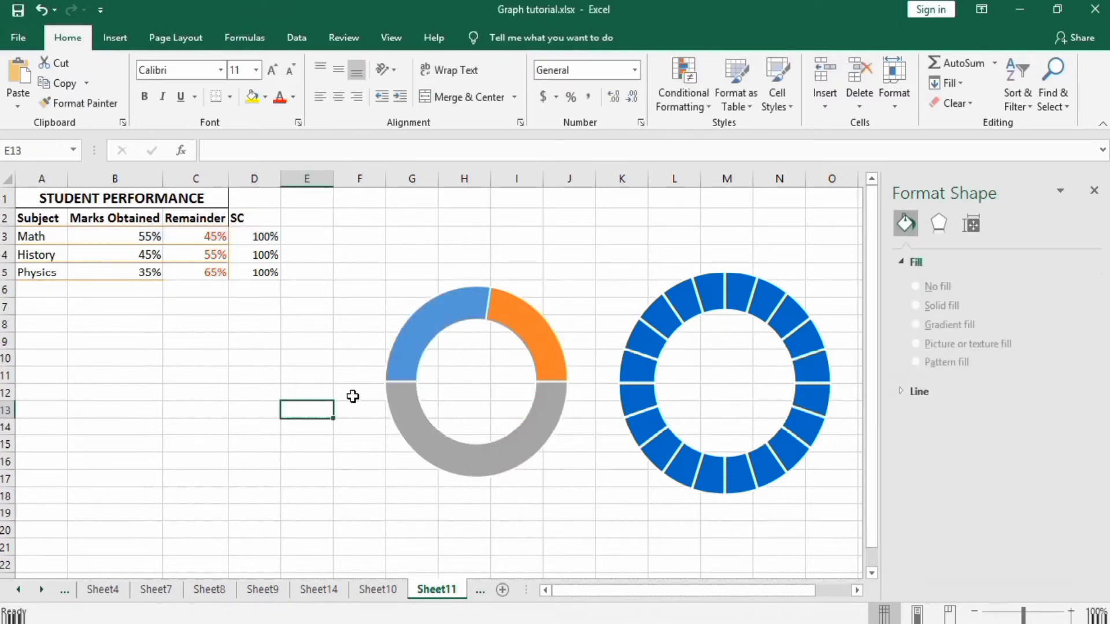
Step: Remove the fill from the light blue Marks Obtained slice of "series 2" in the first doughnut chart
{"action": "mouse_move", "coordinate": [411, 398]}
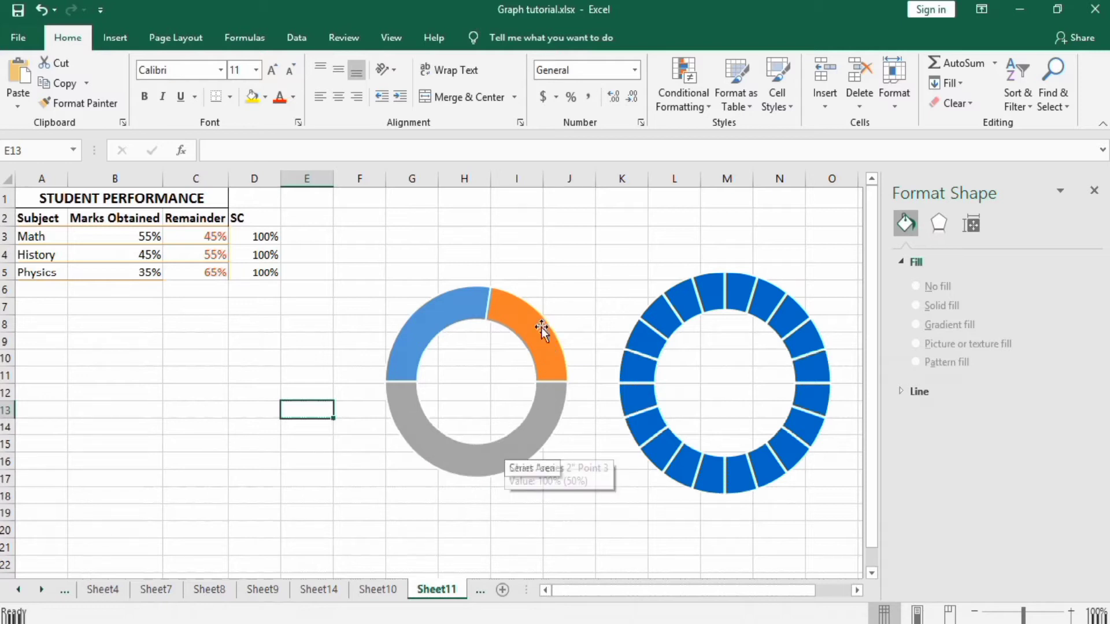
{"action": "mouse_move", "coordinate": [521, 319]}
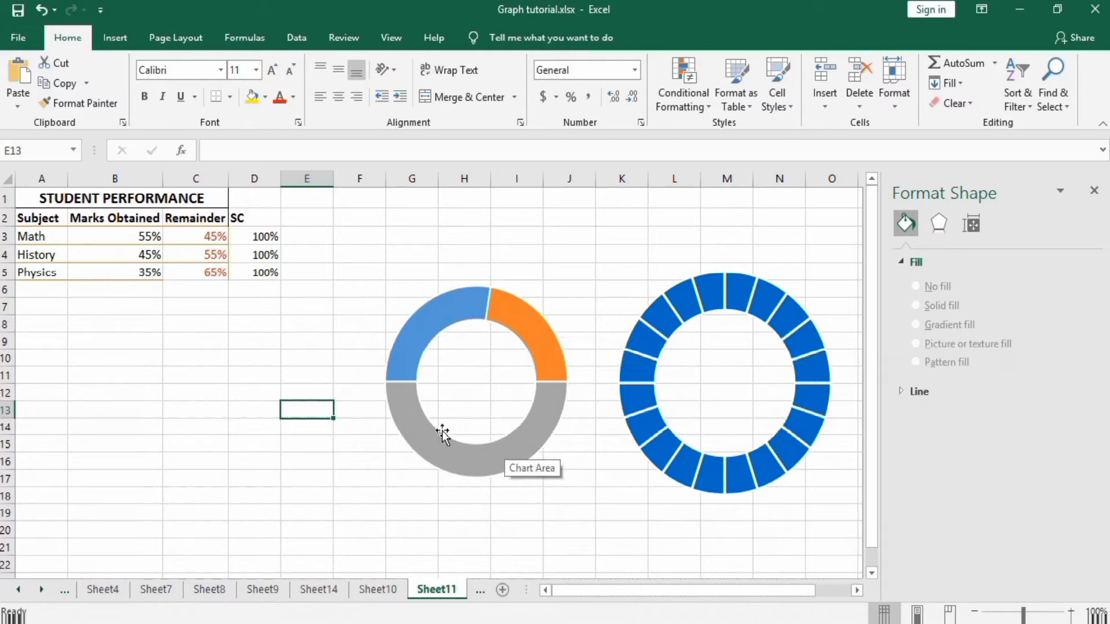
{"action": "left_click", "coordinate": [516, 315]}
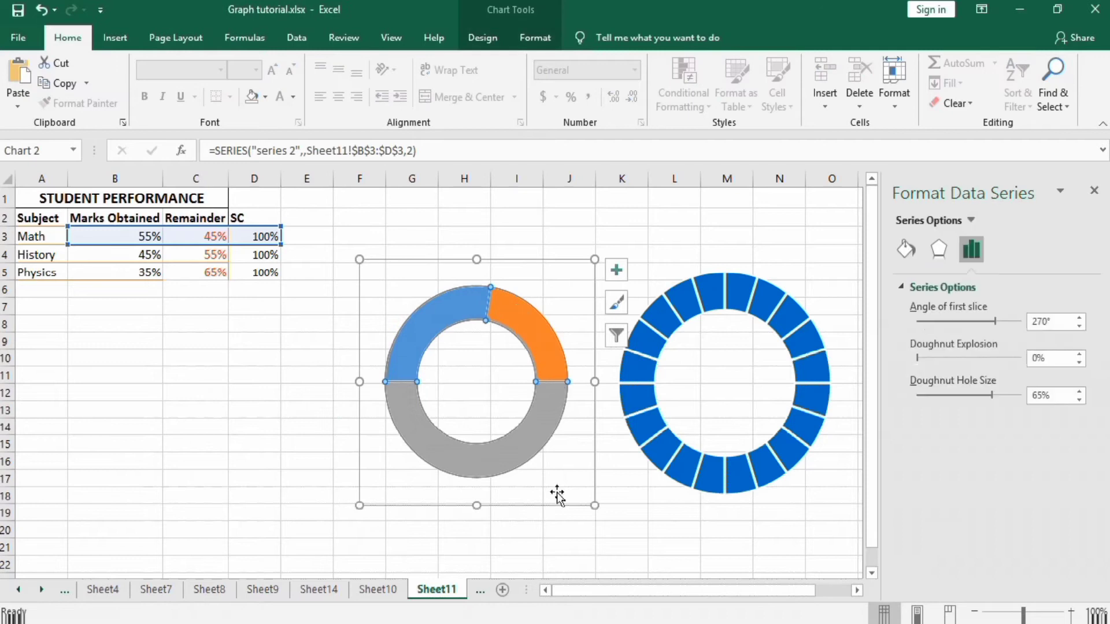
{"action": "mouse_move", "coordinate": [543, 434]}
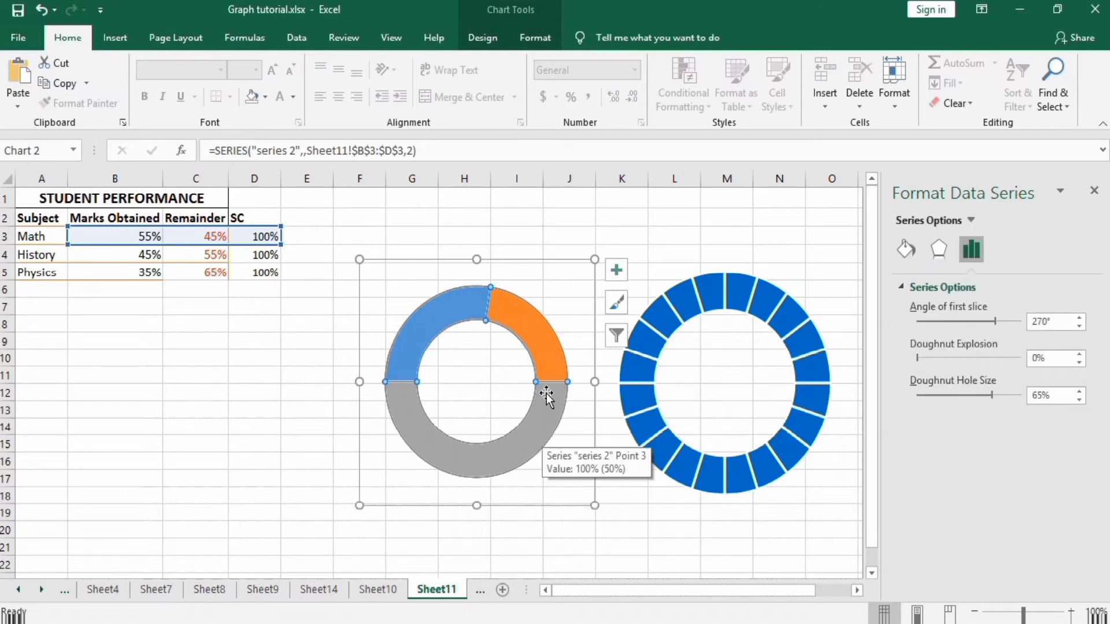
{"action": "left_click", "coordinate": [435, 307]}
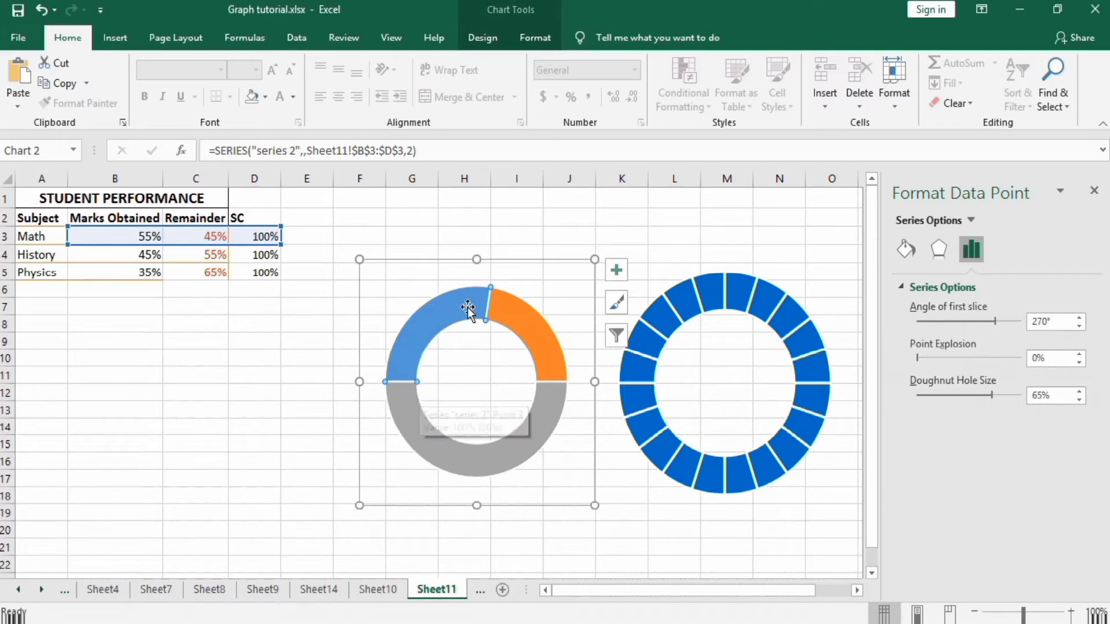
{"action": "left_click", "coordinate": [906, 249]}
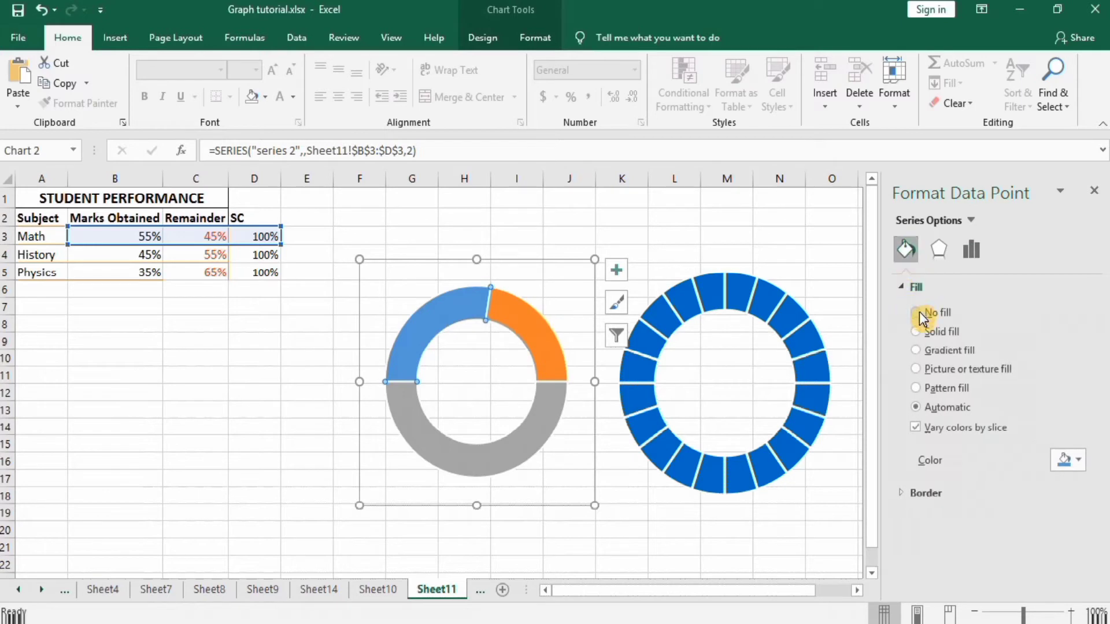
{"action": "left_click", "coordinate": [919, 314]}
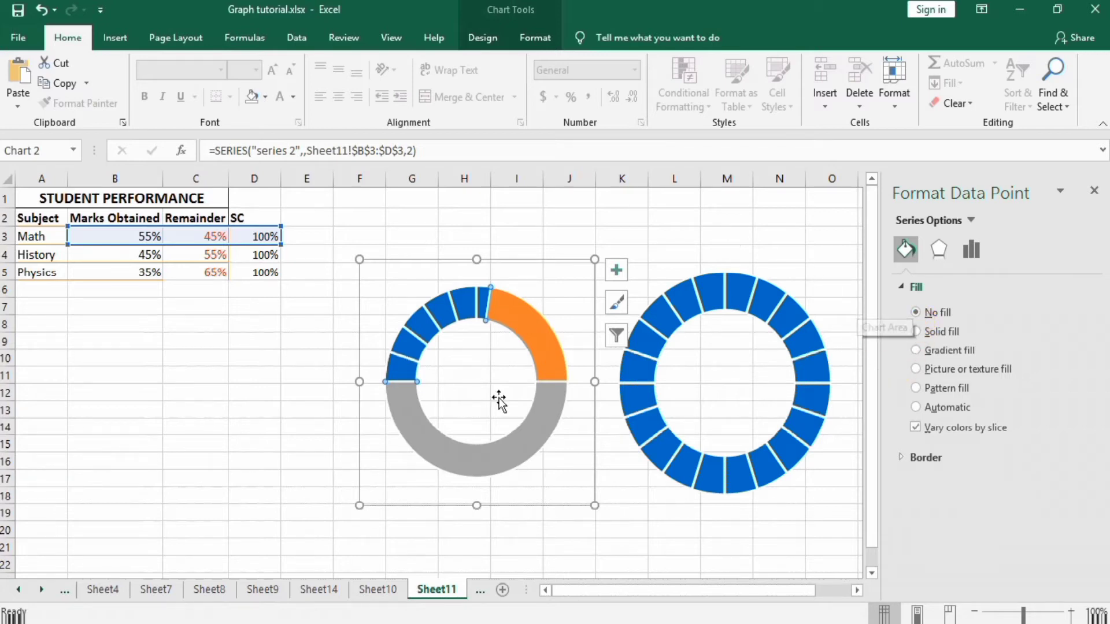
Step: Give the orange Remainder slice of "series 2" a solid white fill with 30% transparency
{"action": "left_click", "coordinate": [524, 328]}
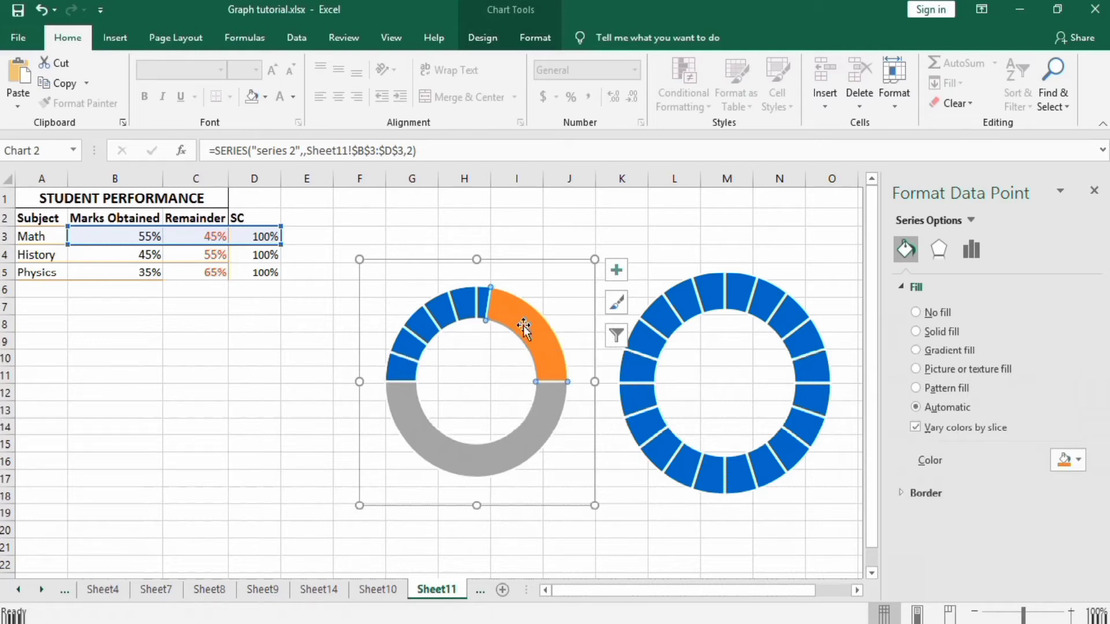
{"action": "left_click", "coordinate": [916, 332]}
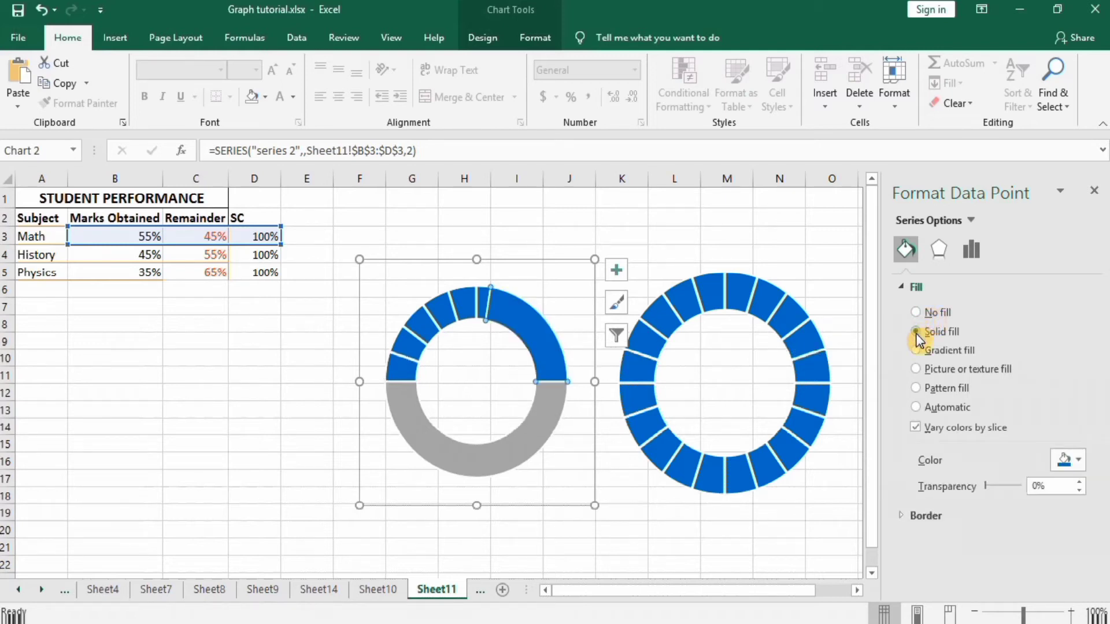
{"action": "left_click", "coordinate": [1077, 460]}
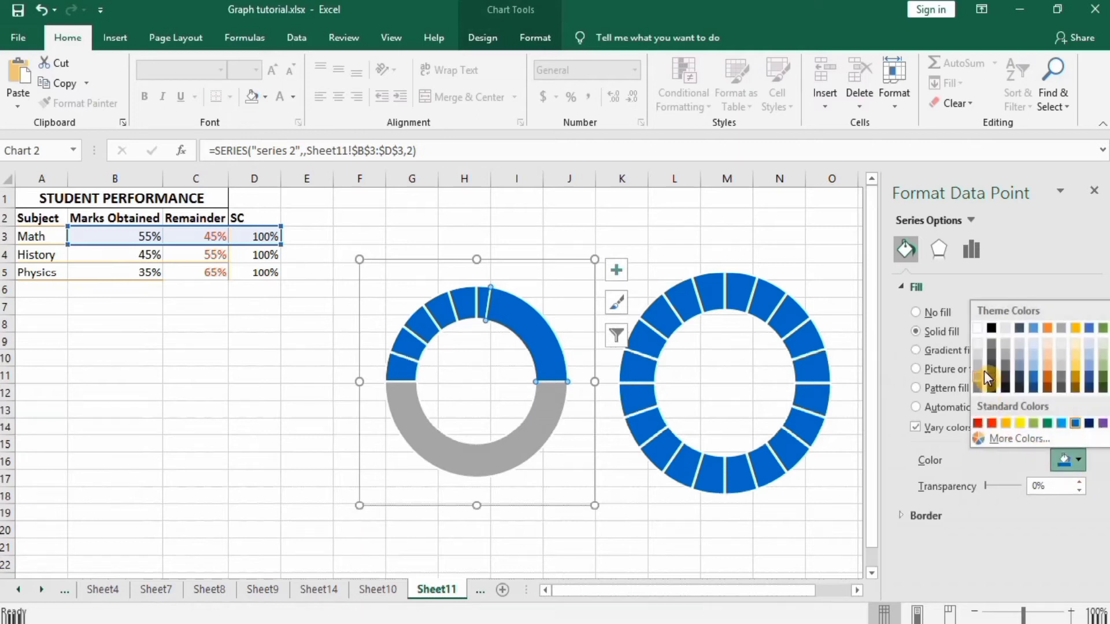
{"action": "left_click", "coordinate": [977, 328]}
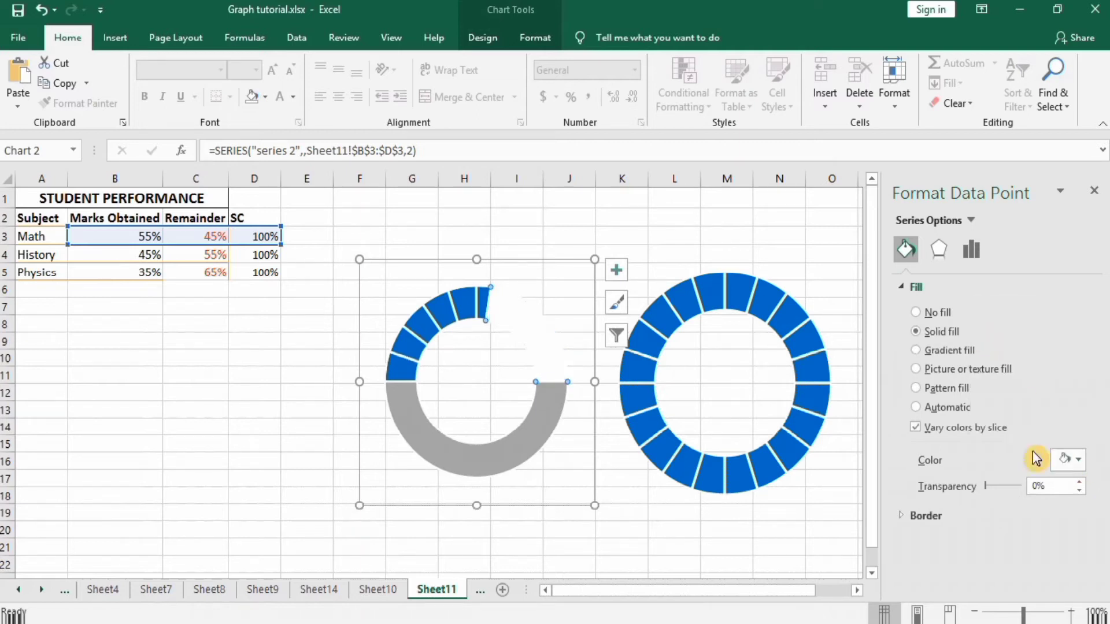
{"action": "left_click", "coordinate": [1035, 488]}
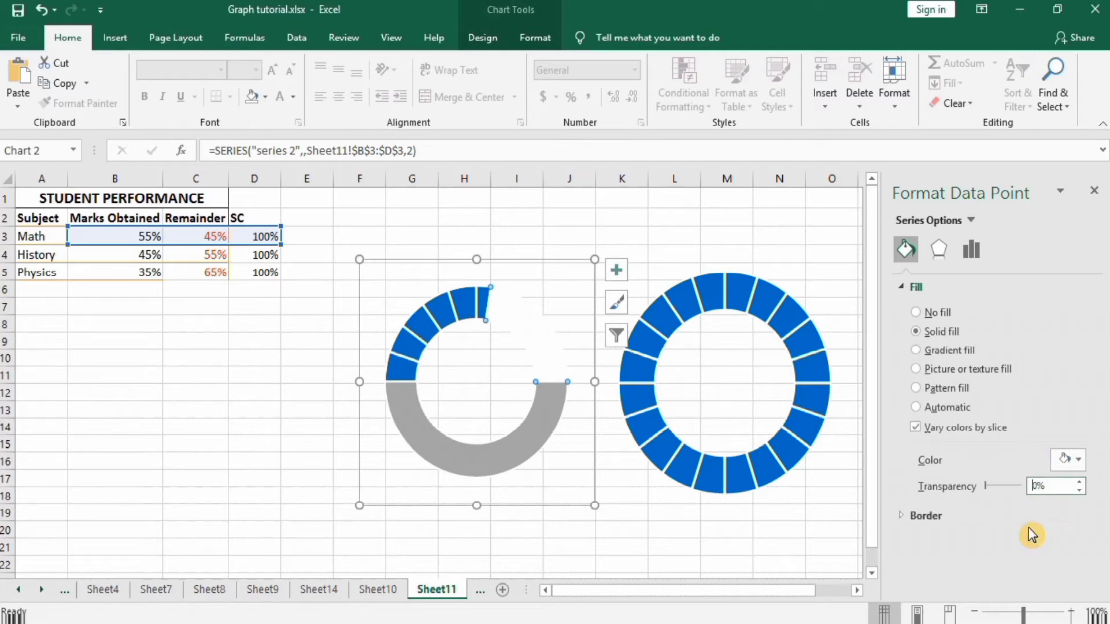
{"action": "type", "text": "3"}
{"action": "key", "text": "Return"}
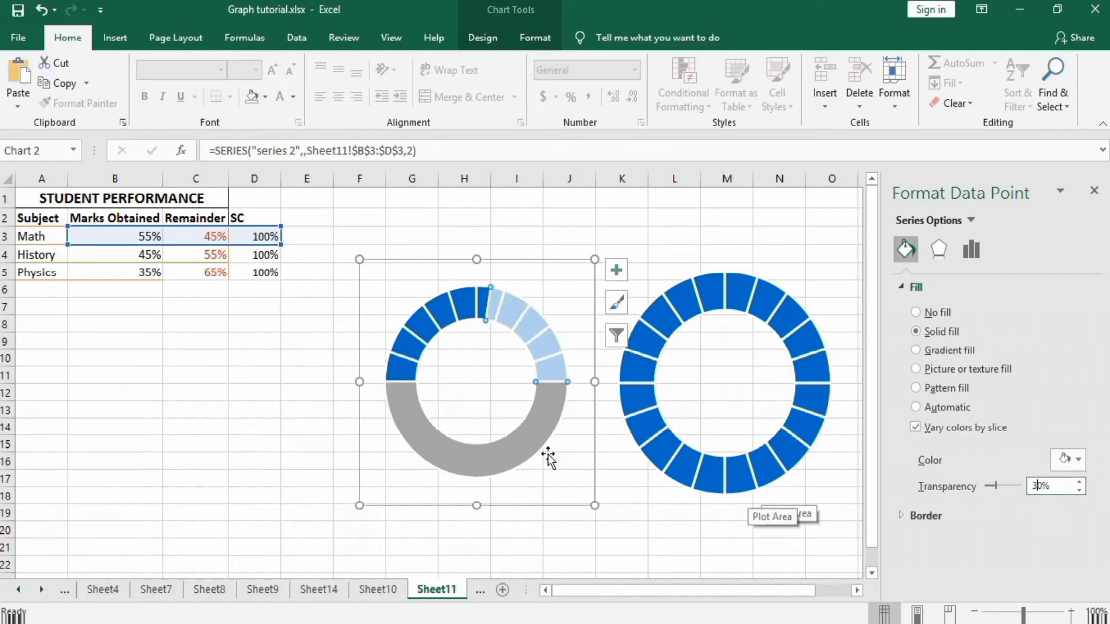
Step: Hide the gray lower half of the first doughnut chart with a solid white fill
{"action": "left_click", "coordinate": [509, 449]}
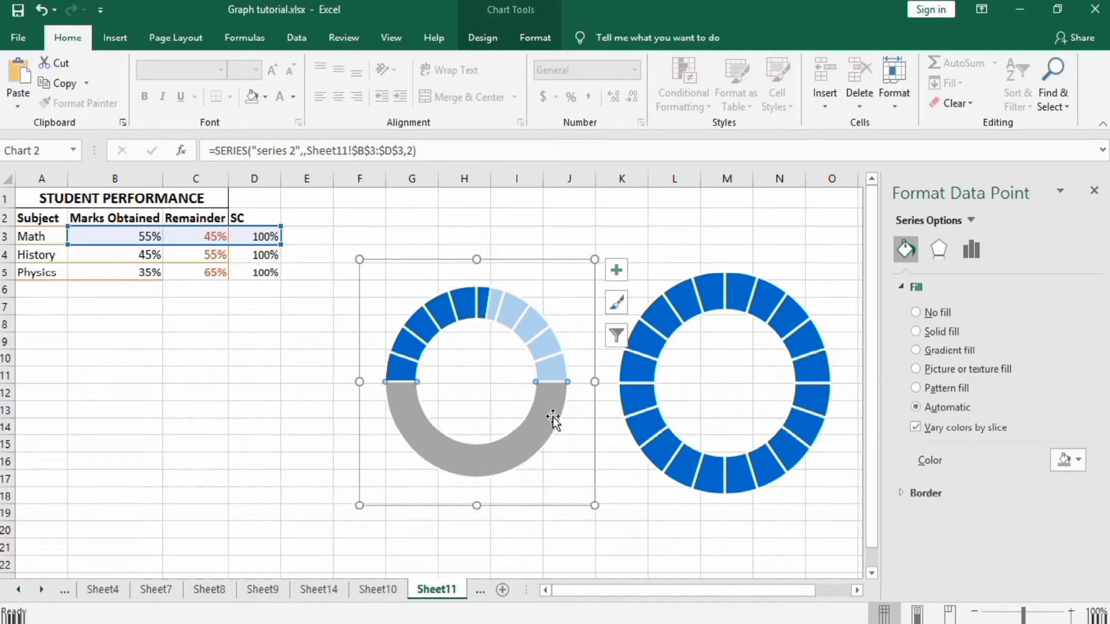
{"action": "left_click", "coordinate": [917, 333]}
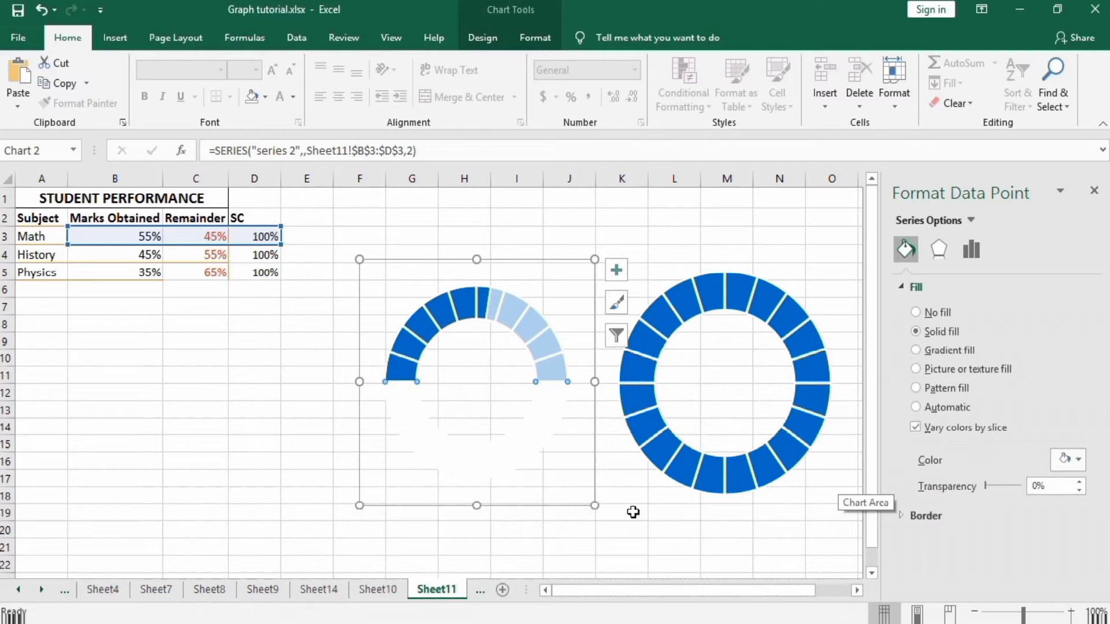
{"action": "left_click", "coordinate": [633, 512]}
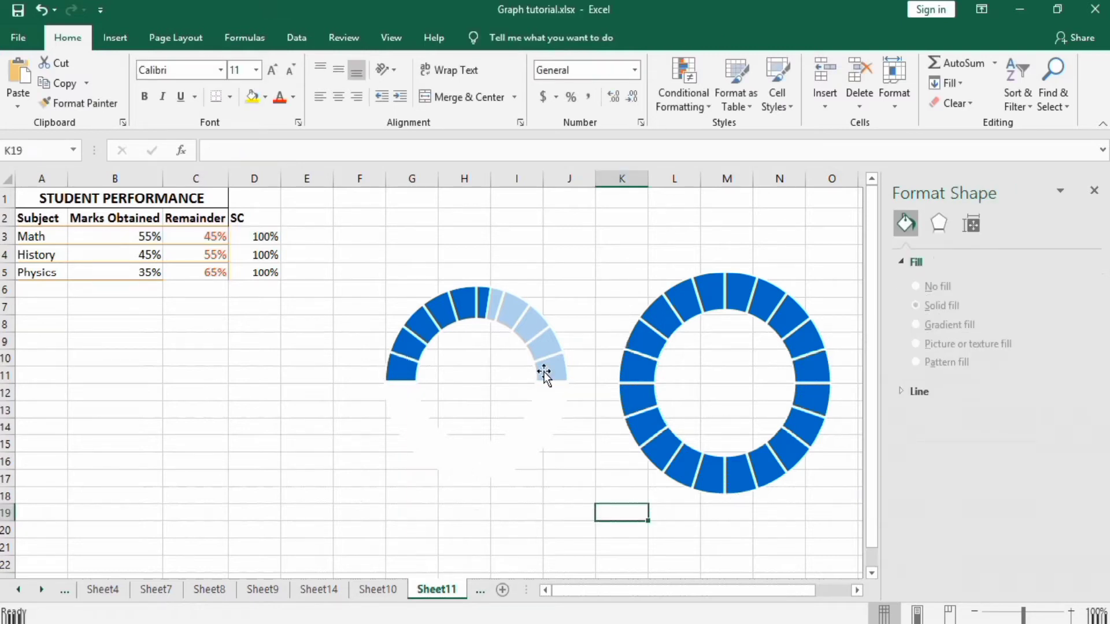
Step: Apply the "Inside: Top Left" shadow preset to the segmented series of the second doughnut chart
{"action": "mouse_move", "coordinate": [528, 347]}
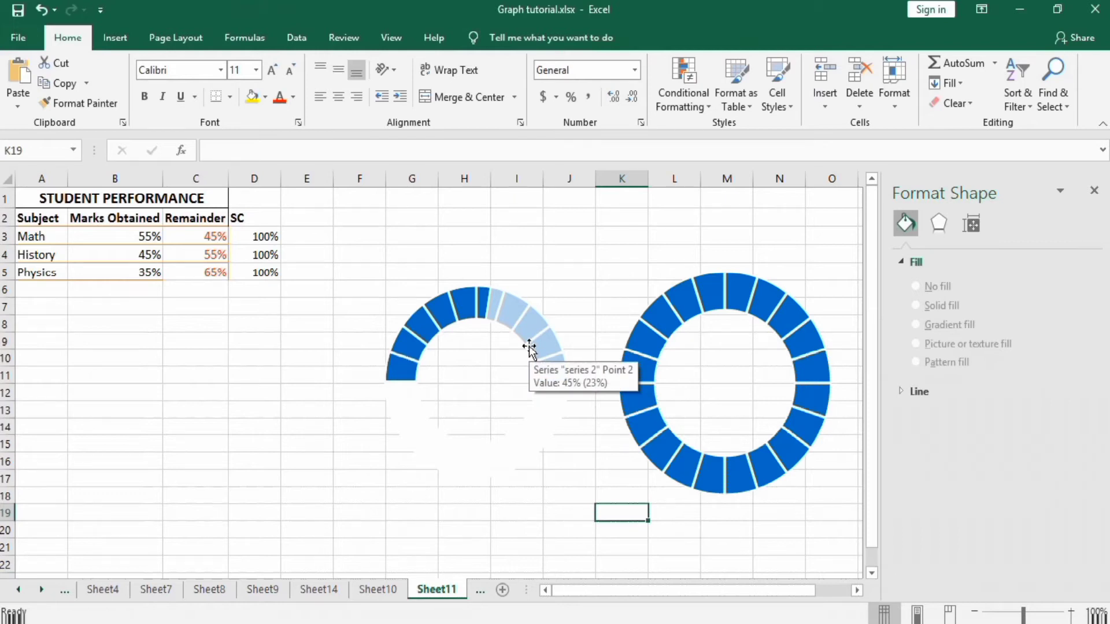
{"action": "left_click", "coordinate": [682, 295]}
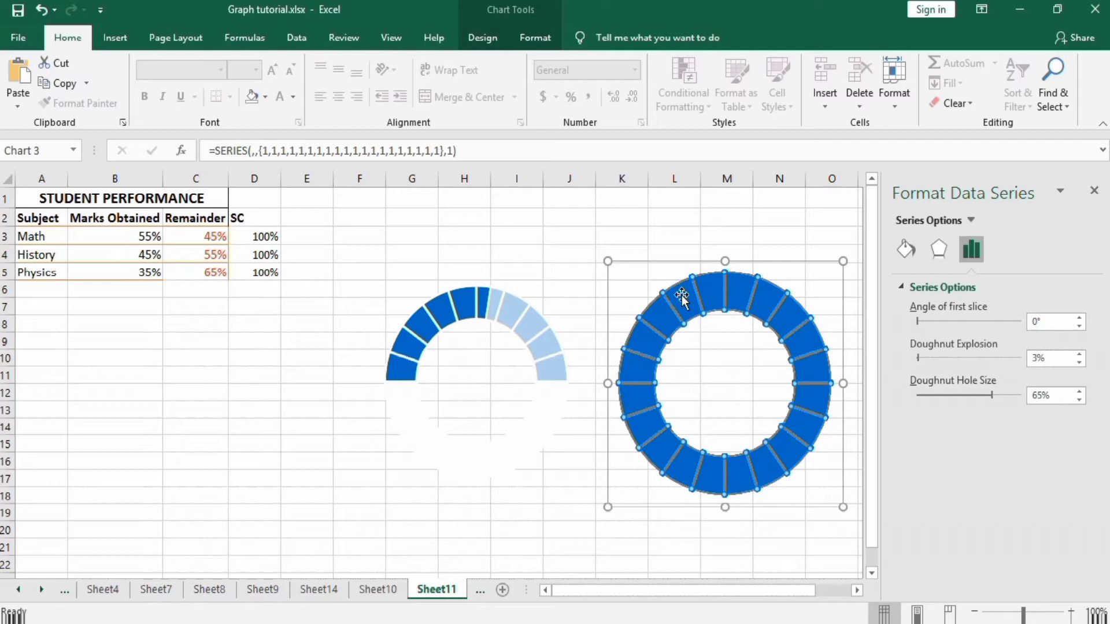
{"action": "left_click", "coordinate": [938, 248]}
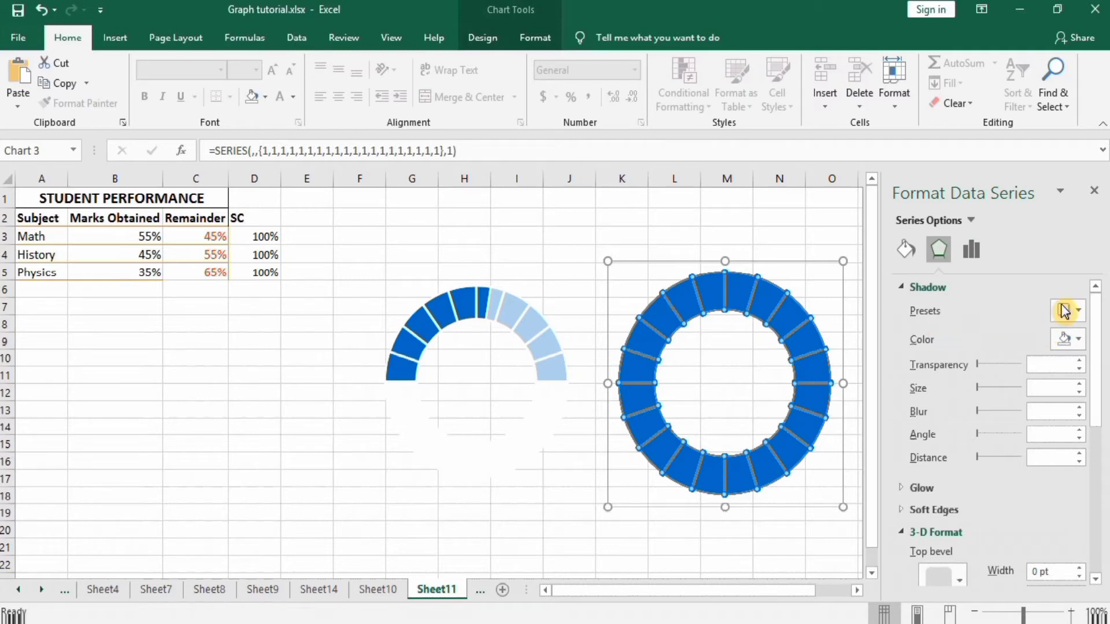
{"action": "left_click", "coordinate": [1080, 312]}
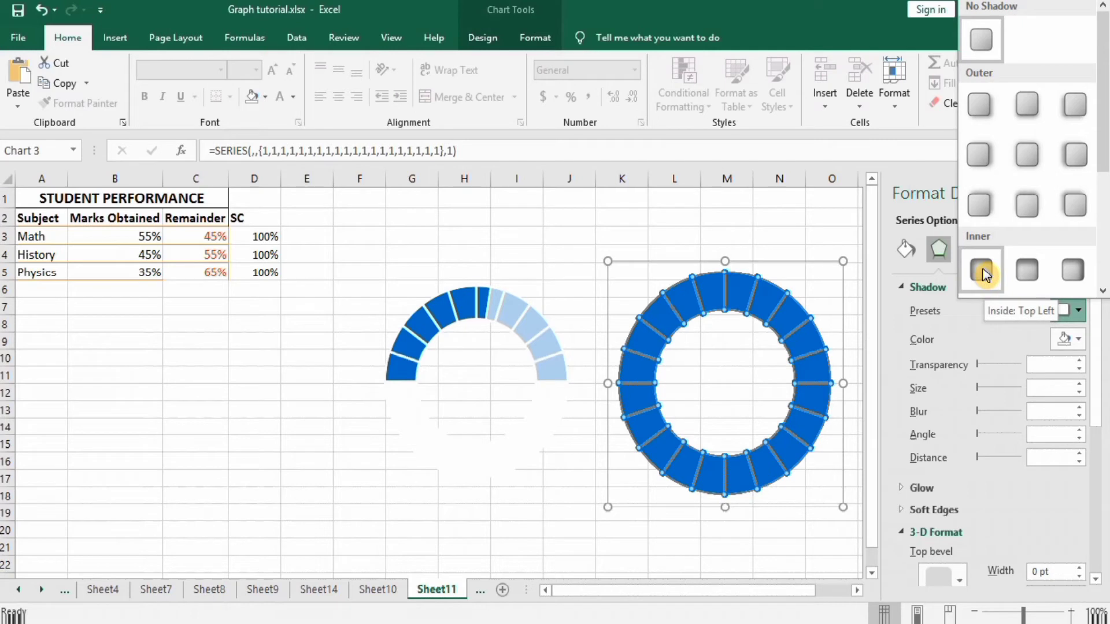
{"action": "left_click", "coordinate": [984, 272]}
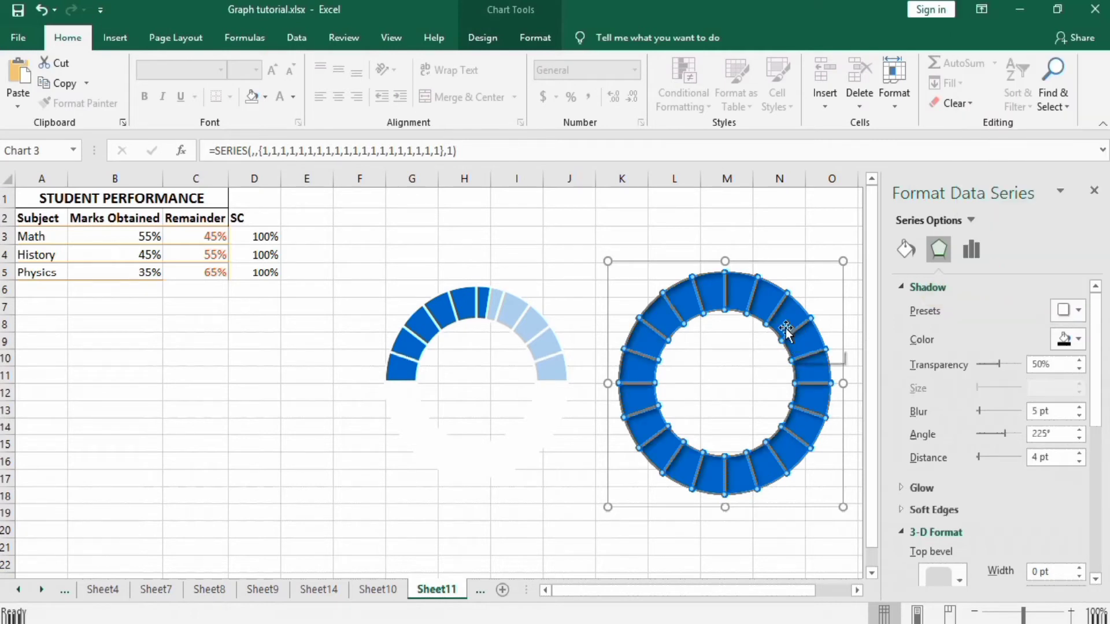
{"action": "left_click", "coordinate": [775, 241]}
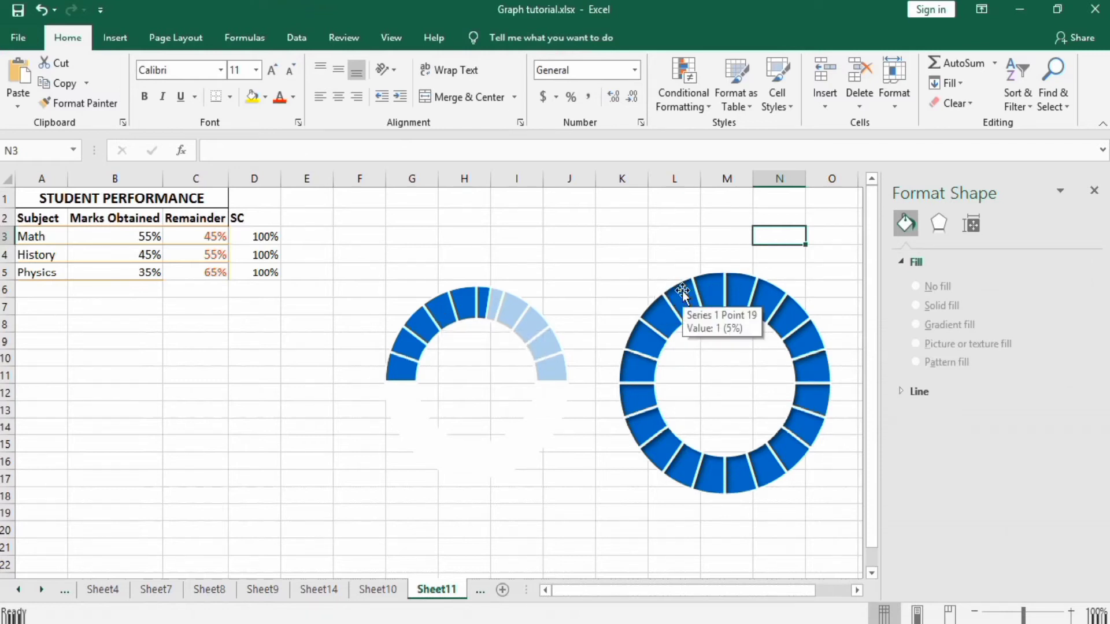
Step: Change the fill color of the second doughnut chart's segments to the standard red
{"action": "left_click", "coordinate": [682, 290]}
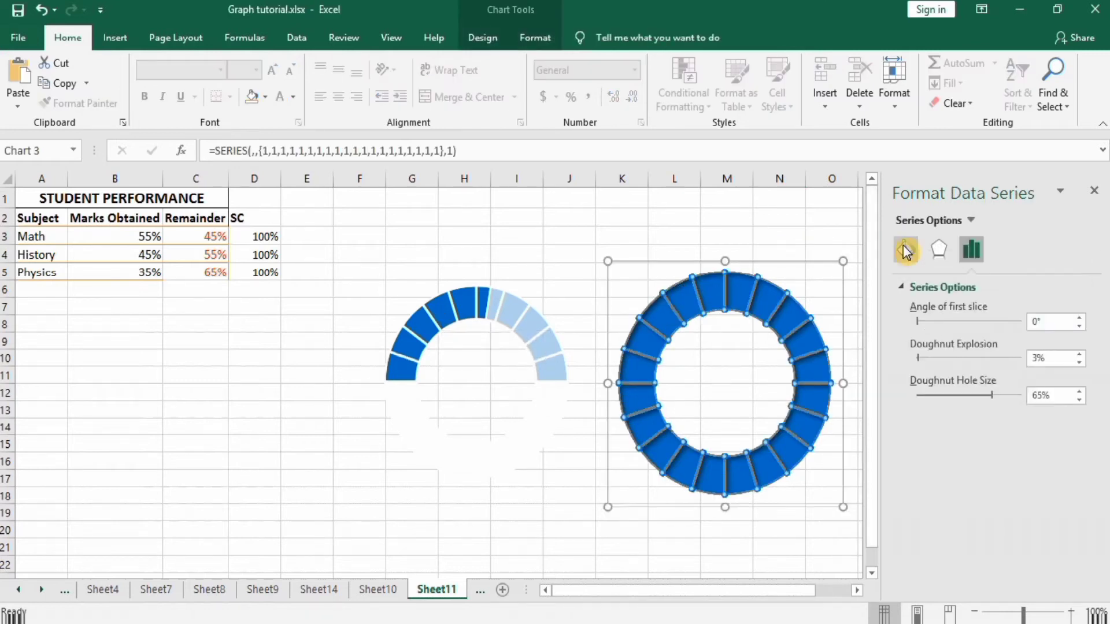
{"action": "left_click", "coordinate": [907, 252]}
{"action": "left_click", "coordinate": [1078, 462]}
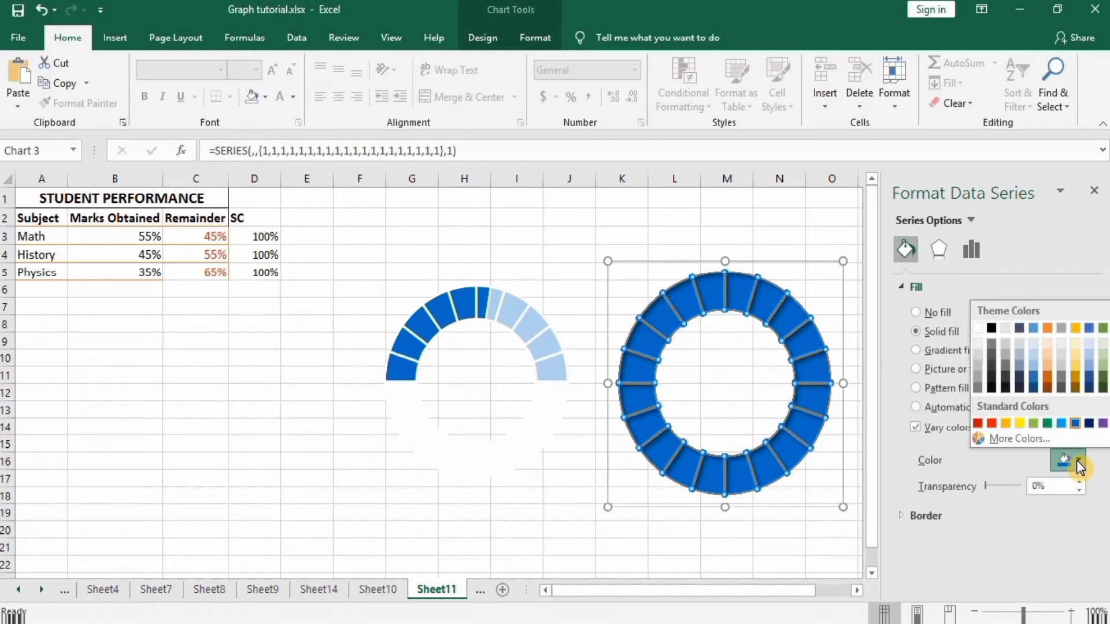
{"action": "left_click", "coordinate": [993, 424]}
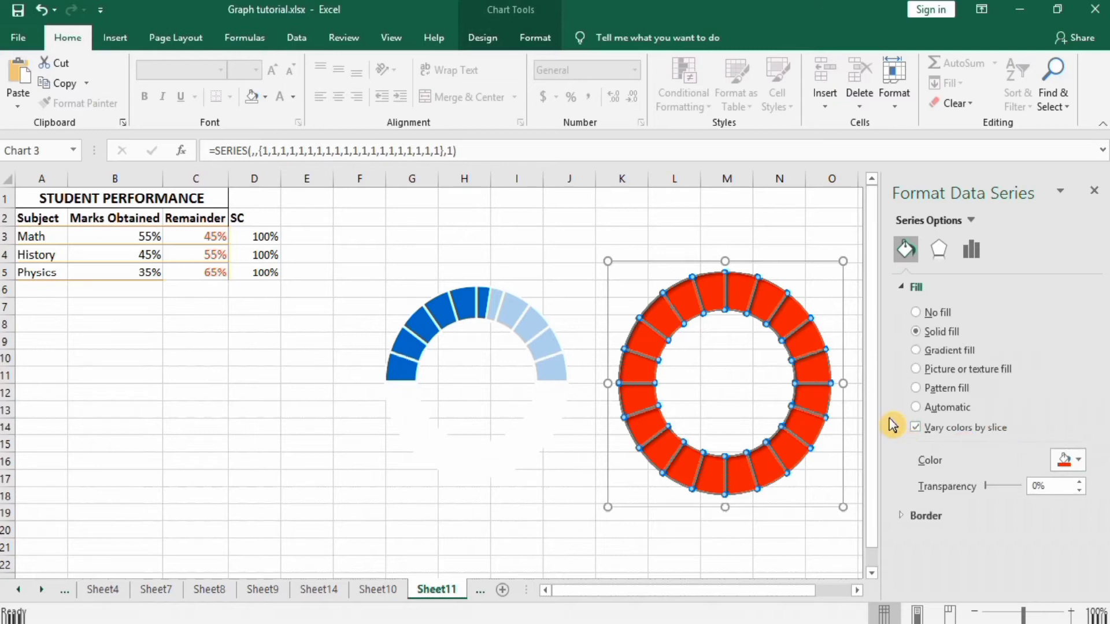
Step: Add a series named "series 2" to the second doughnut chart with the History values in Sheet11 B4:D4
{"action": "left_click", "coordinate": [712, 362]}
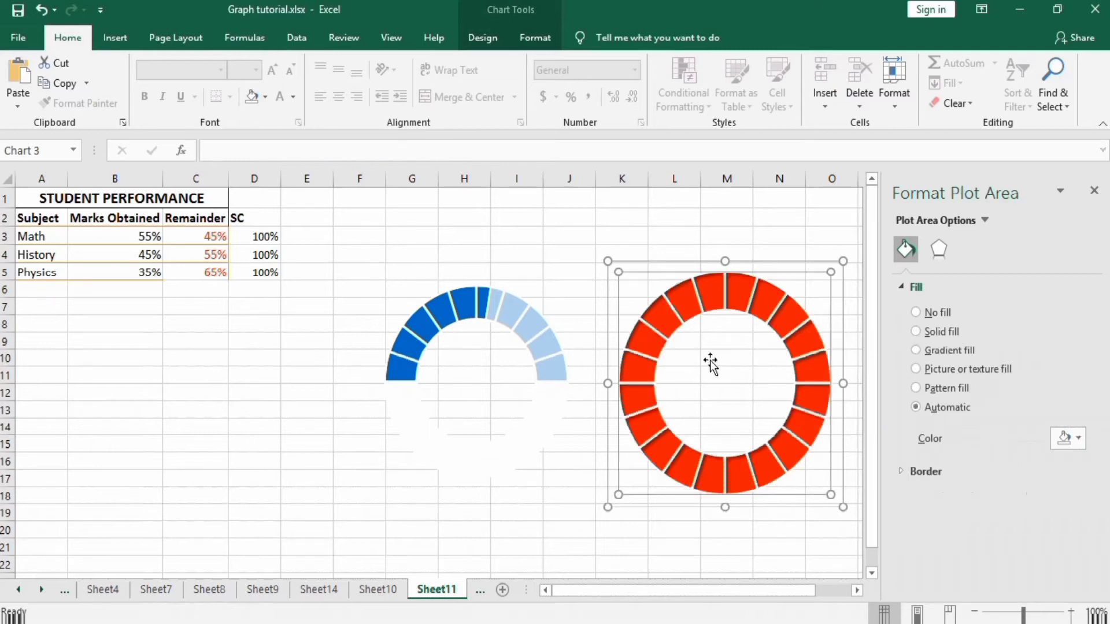
{"action": "right_click", "coordinate": [711, 363]}
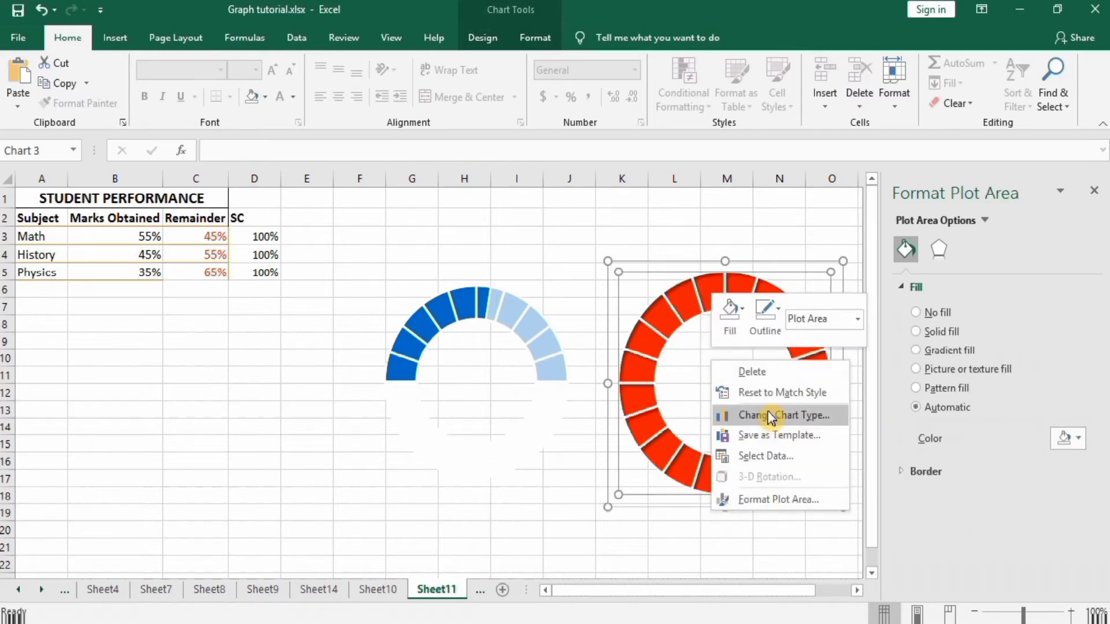
{"action": "left_click", "coordinate": [766, 457]}
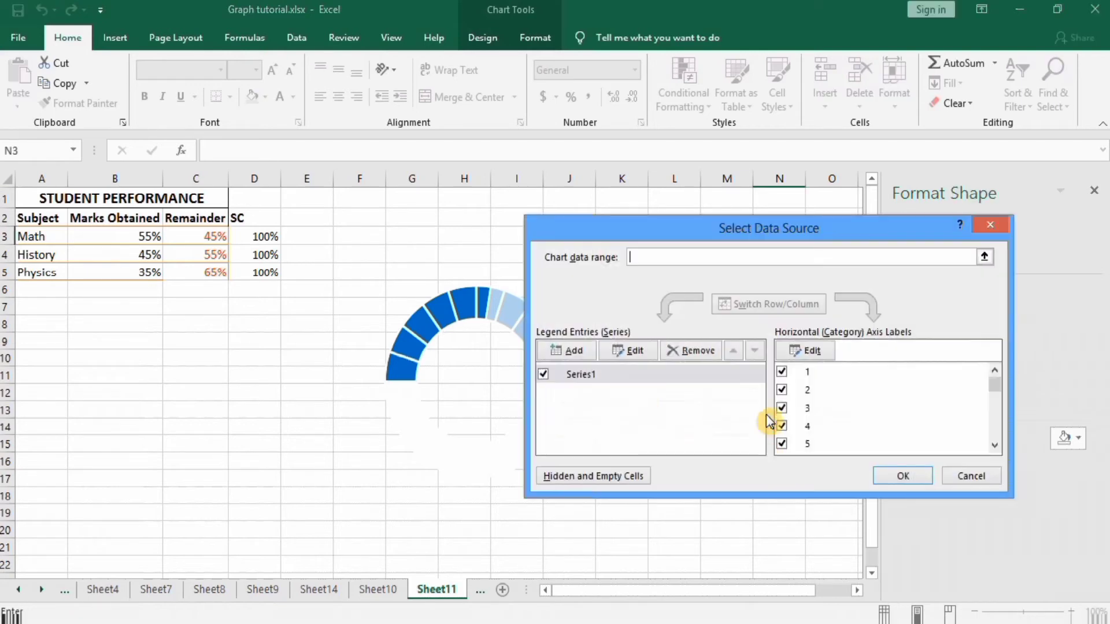
{"action": "left_click", "coordinate": [591, 353]}
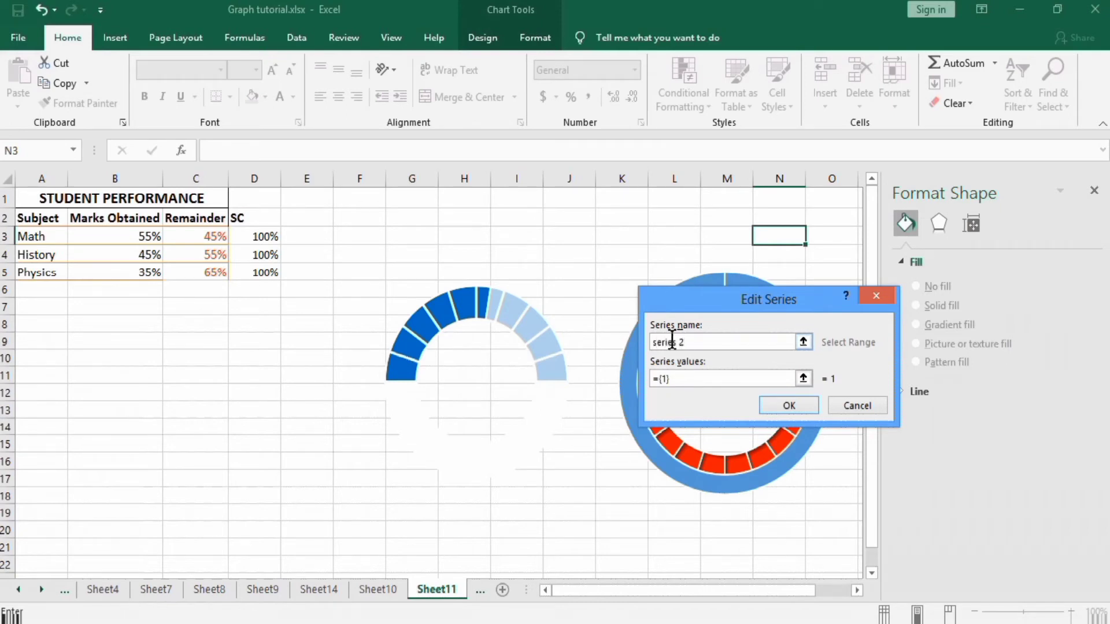
{"action": "left_click", "coordinate": [681, 376]}
{"action": "left_click", "coordinate": [141, 250]}
{"action": "left_click_drag", "start_coordinate": [157, 253], "coordinate": [254, 254]}
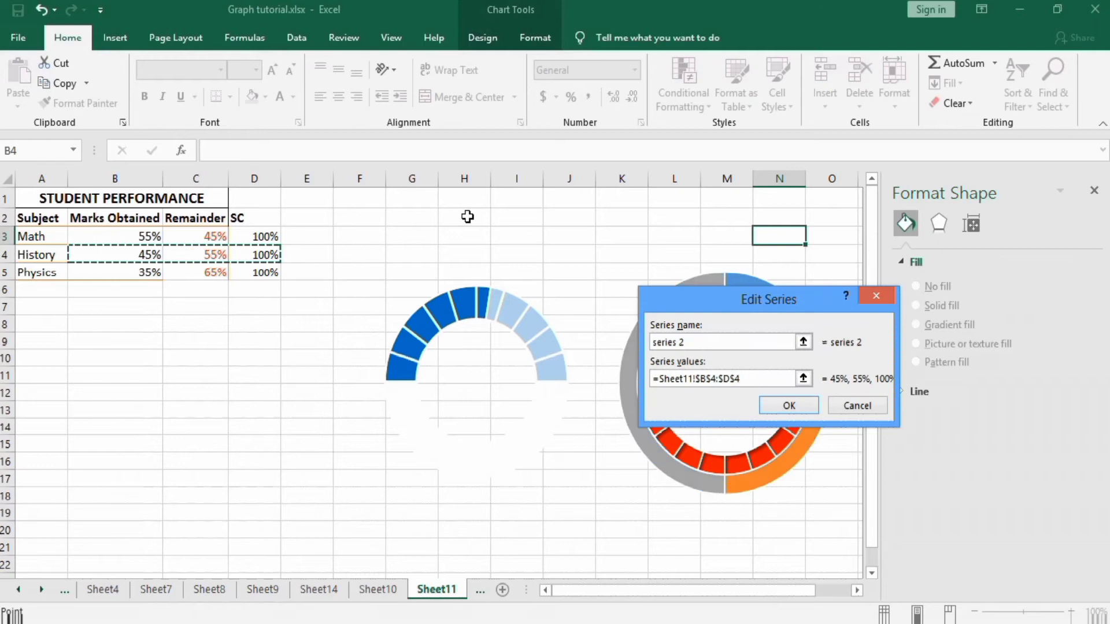
{"action": "left_click", "coordinate": [792, 407]}
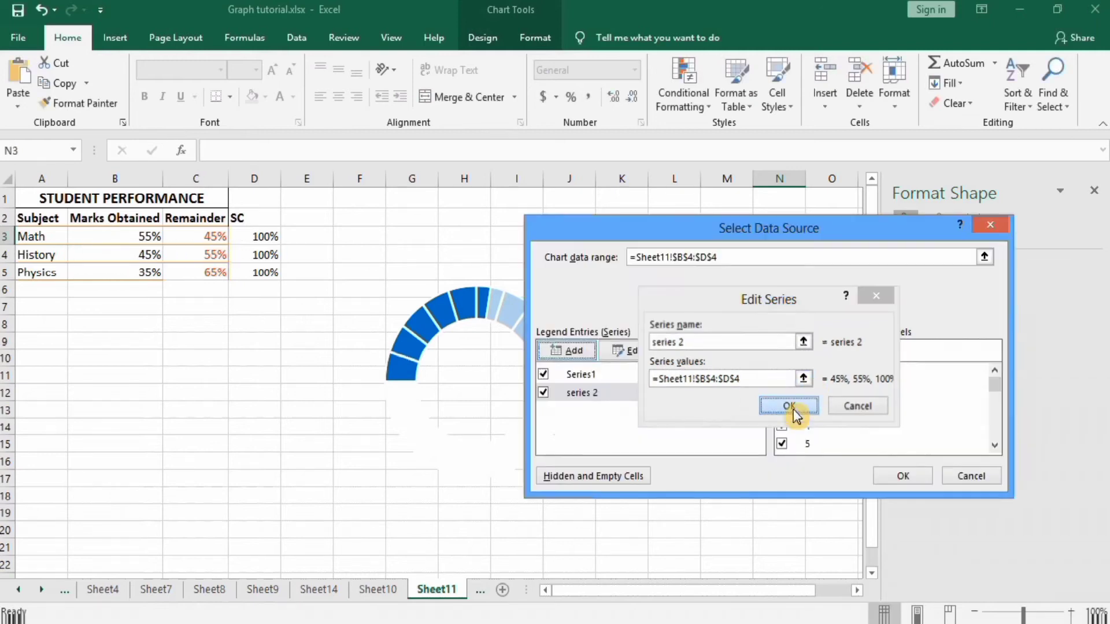
{"action": "left_click", "coordinate": [790, 407]}
{"action": "left_click", "coordinate": [883, 477]}
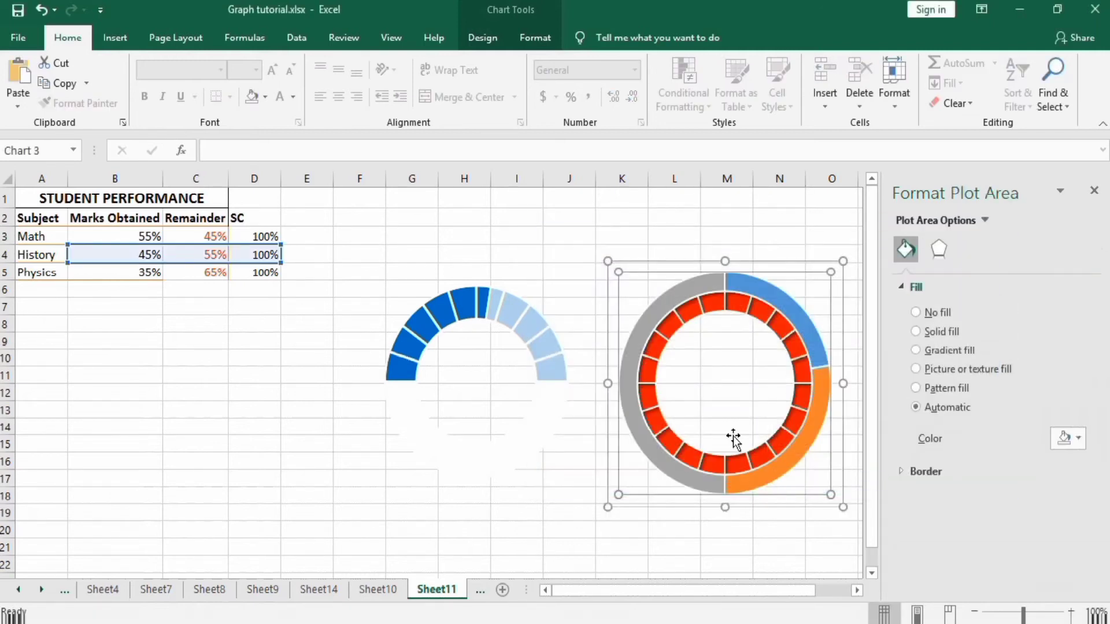
Step: Plot "series 2" of the second chart on the secondary axis as a doughnut
{"action": "left_click", "coordinate": [766, 289]}
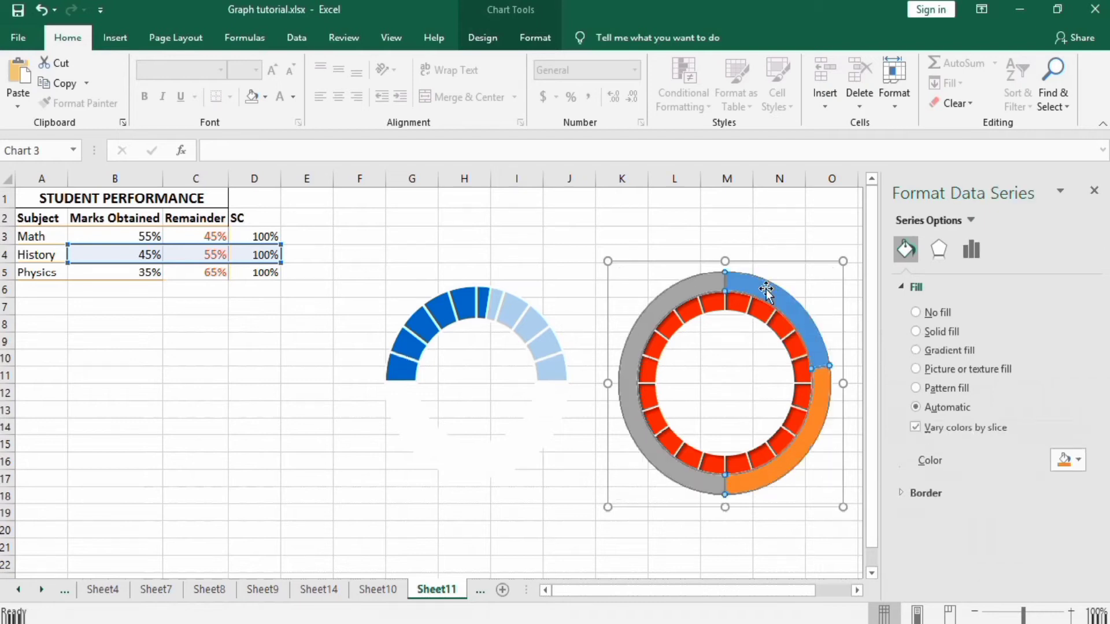
{"action": "right_click", "coordinate": [766, 290]}
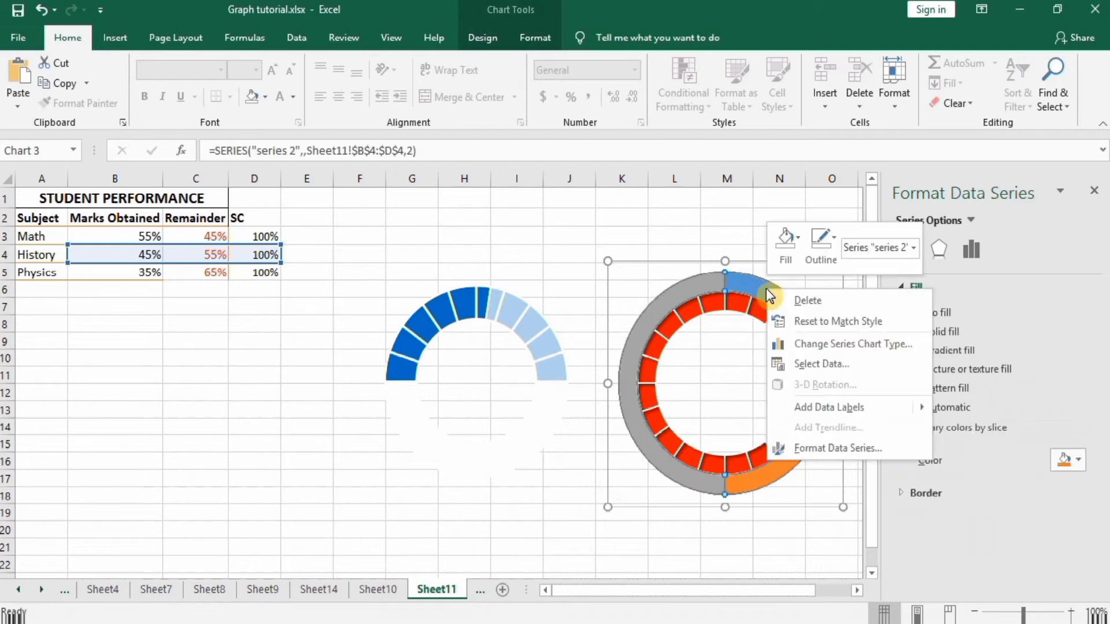
{"action": "left_click", "coordinate": [824, 346]}
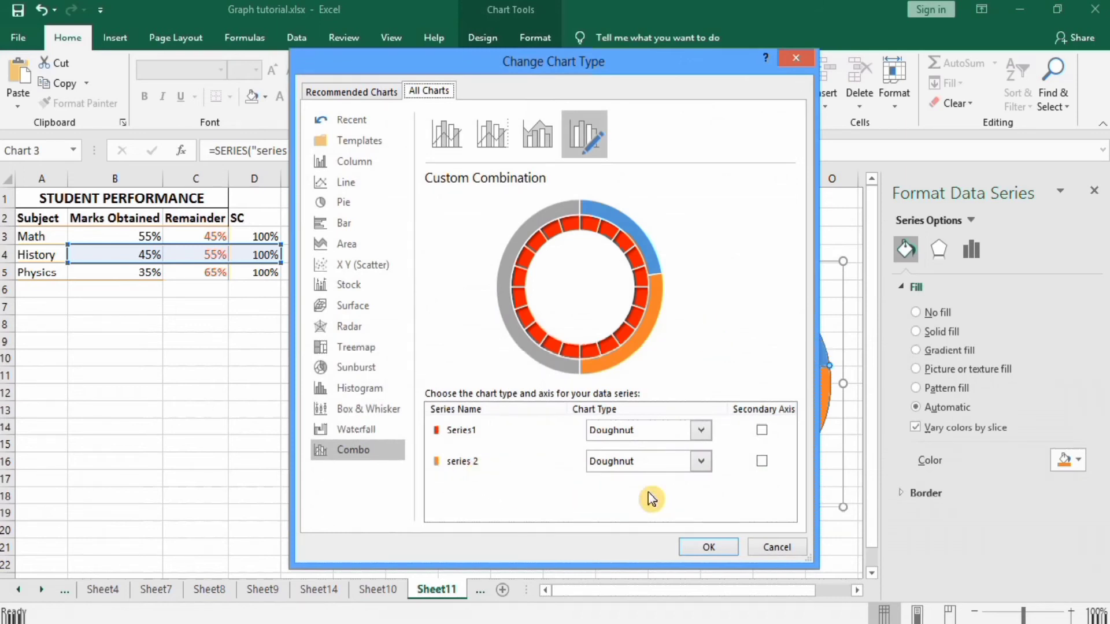
{"action": "left_click", "coordinate": [763, 463]}
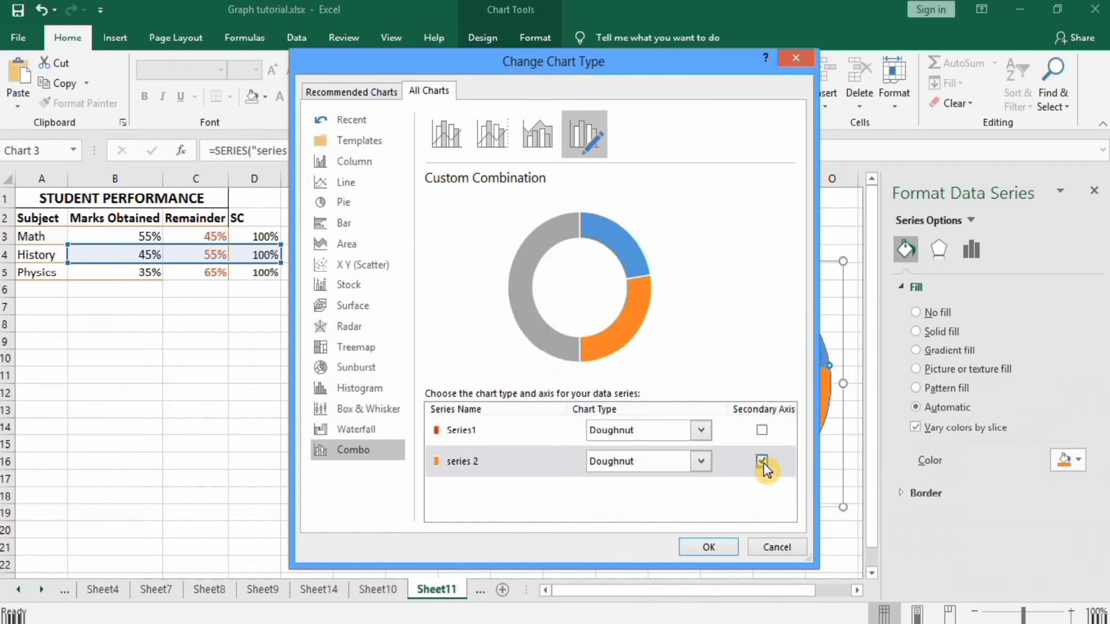
{"action": "left_click", "coordinate": [702, 547]}
Step: Set the angle of the first slice of the second chart's "series 2" to 270°
{"action": "left_click", "coordinate": [777, 330]}
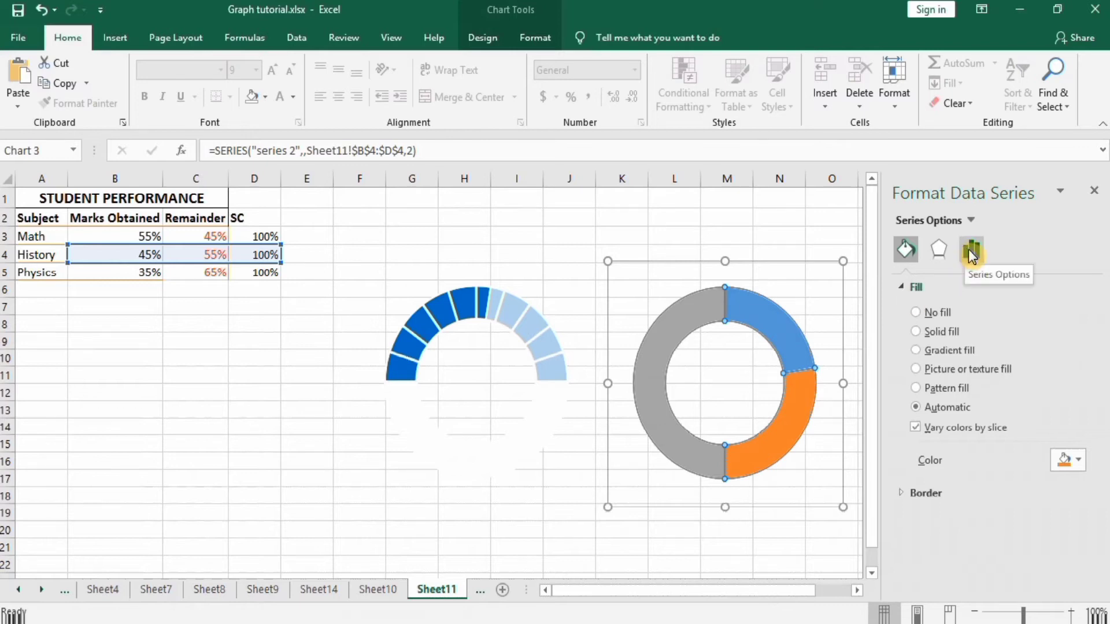
{"action": "left_click", "coordinate": [972, 252]}
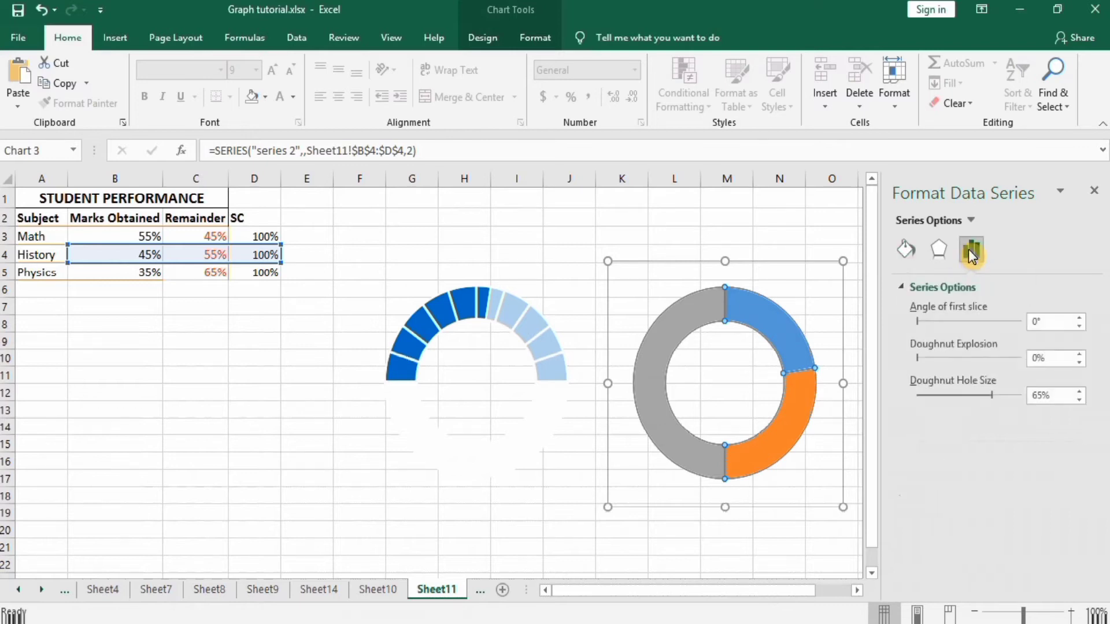
{"action": "left_click", "coordinate": [1034, 321]}
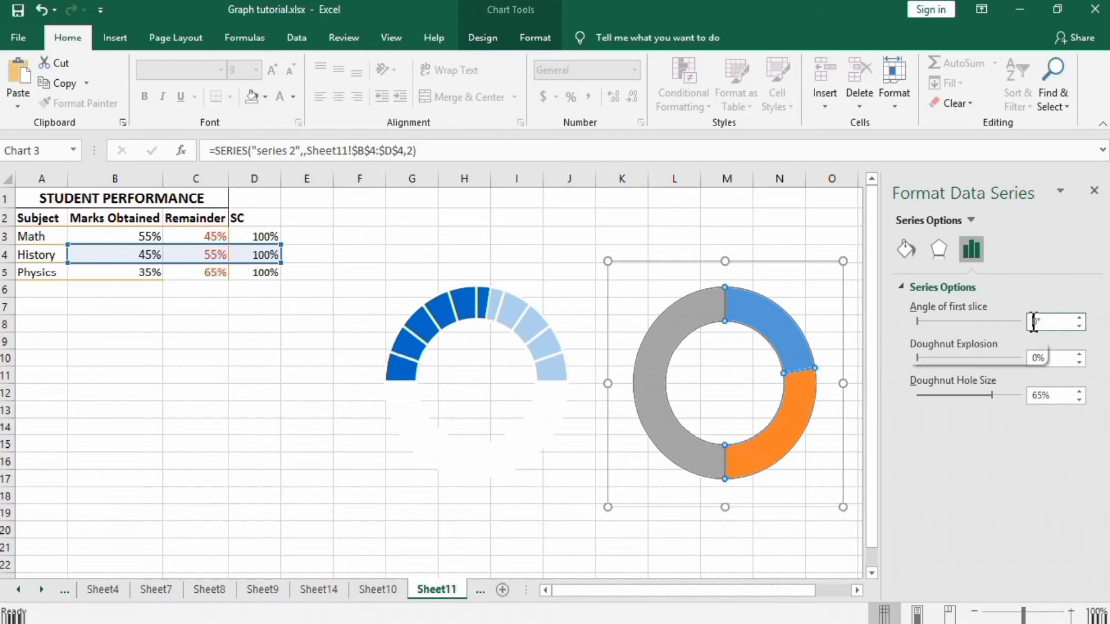
{"action": "type", "text": "27"}
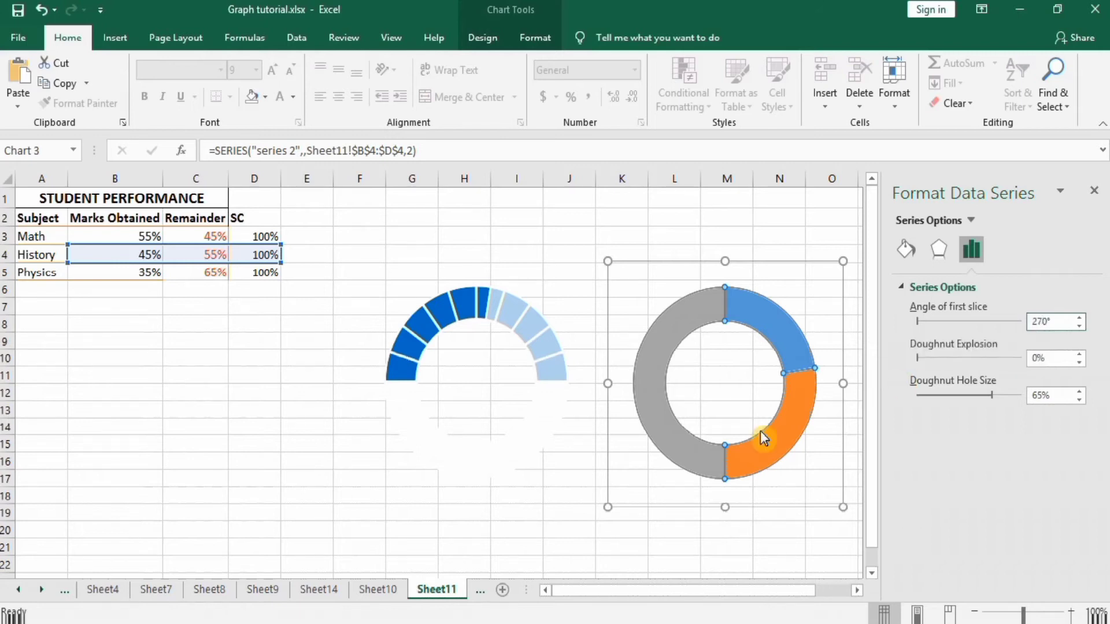
{"action": "left_click", "coordinate": [539, 528]}
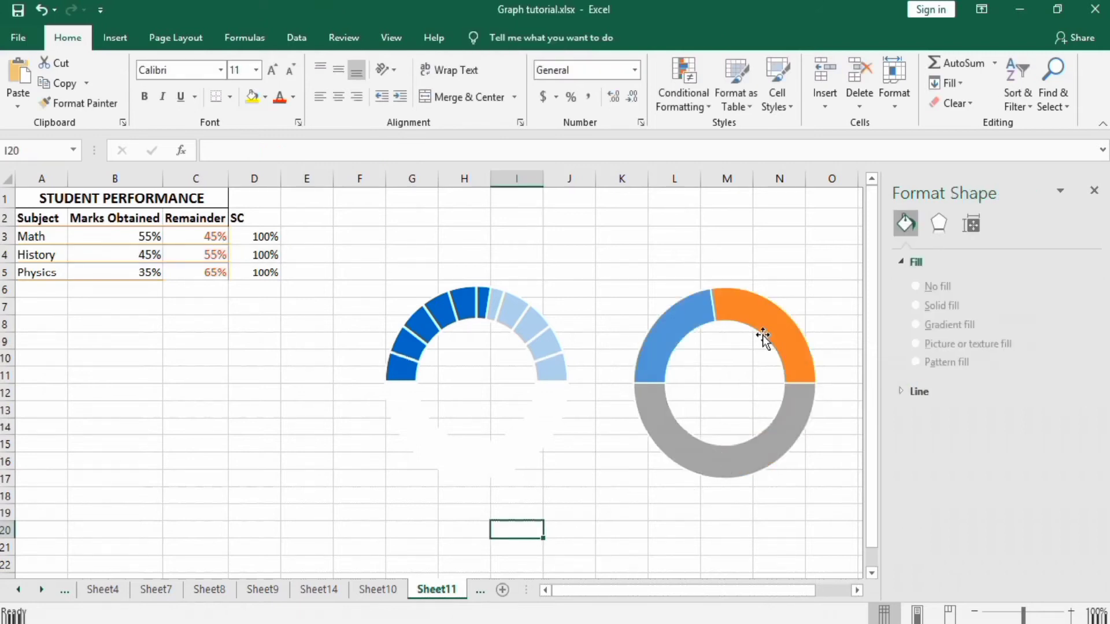
Step: Remove the fill from the blue Marks Obtained slice of "series 2" in the second chart
{"action": "left_click", "coordinate": [764, 326]}
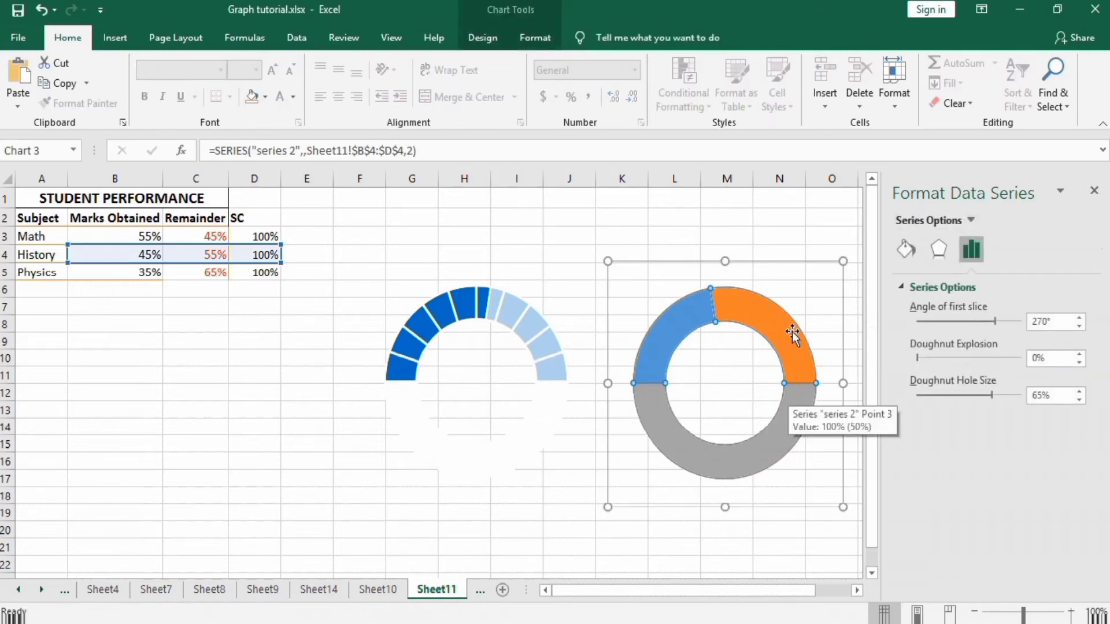
{"action": "left_click", "coordinate": [674, 315]}
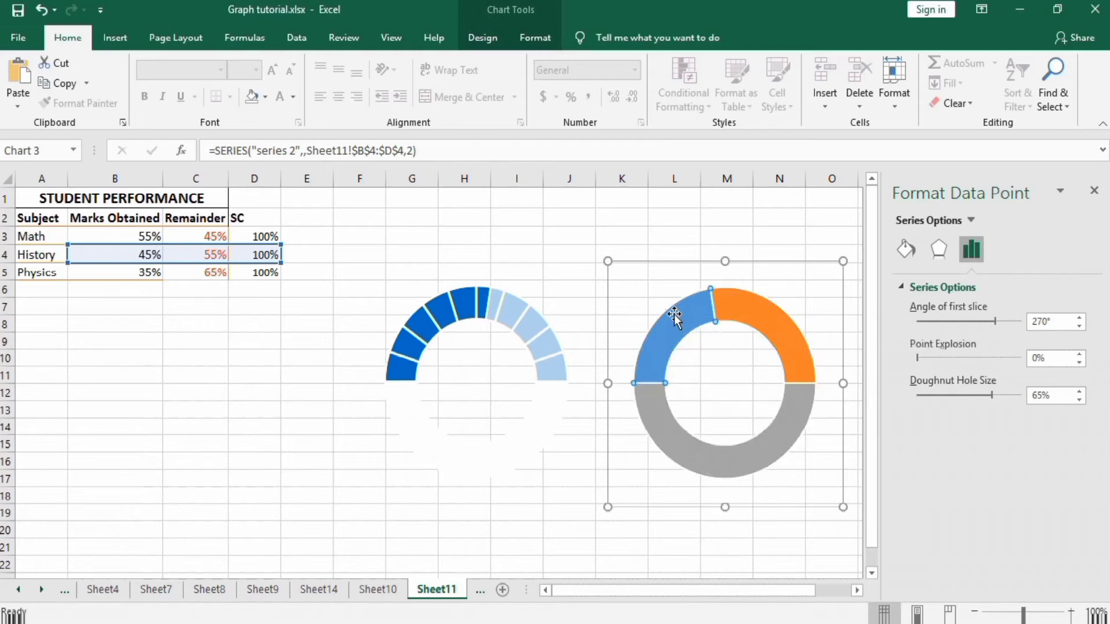
{"action": "left_click", "coordinate": [906, 249]}
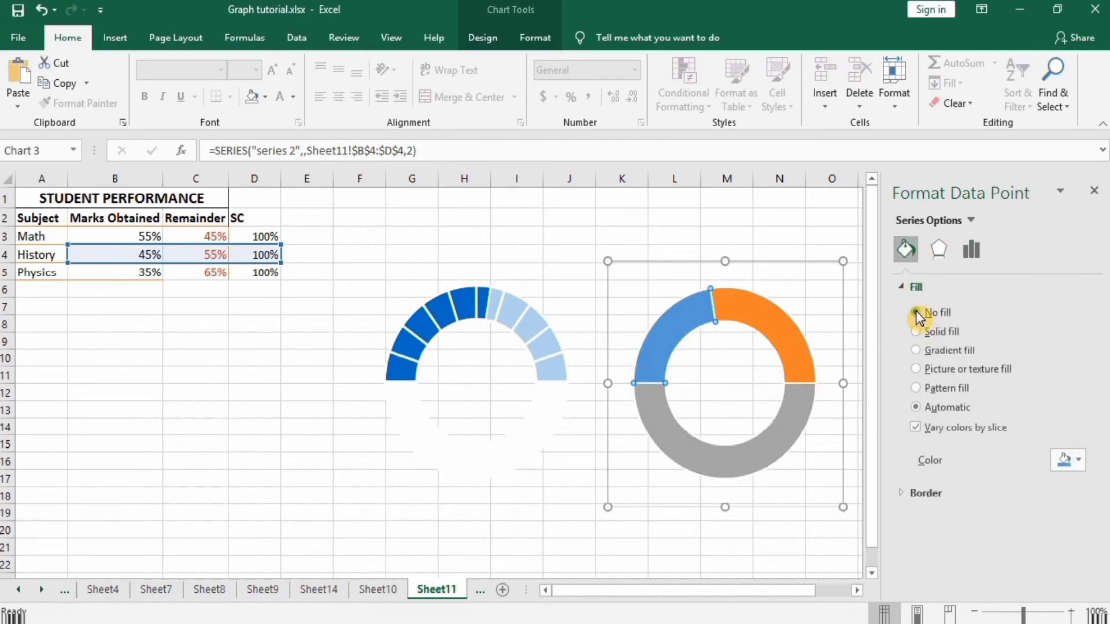
{"action": "left_click", "coordinate": [916, 313]}
Step: Give the orange Remainder slice of the second chart's "series 2" a solid white fill with 20% transparency
{"action": "left_click", "coordinate": [783, 336]}
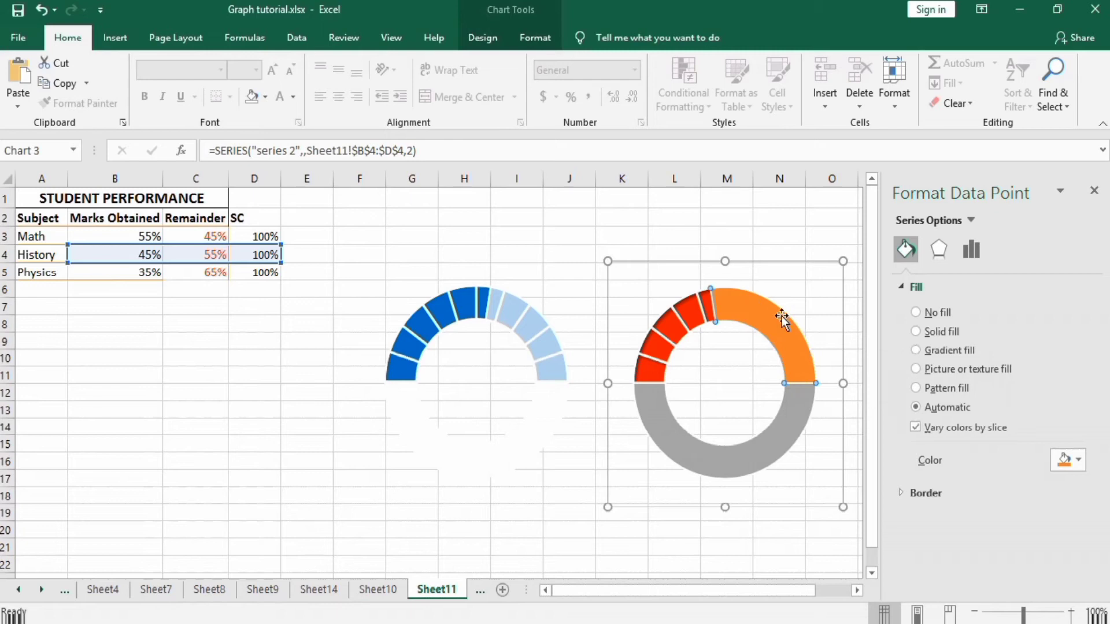
{"action": "left_click", "coordinate": [916, 334]}
{"action": "left_click", "coordinate": [1079, 462]}
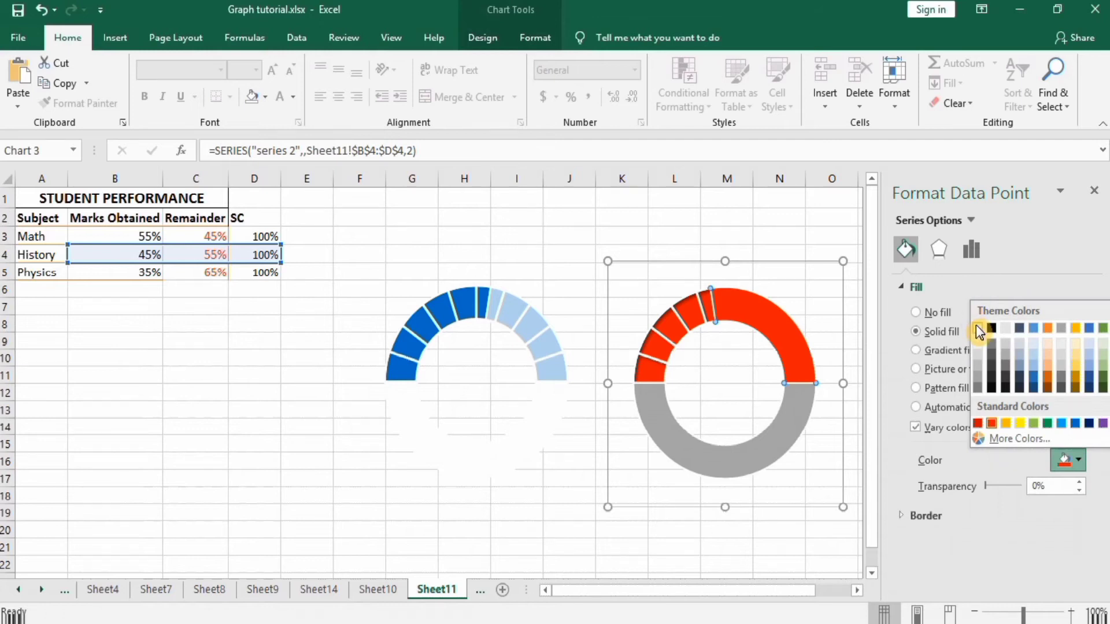
{"action": "left_click", "coordinate": [978, 330]}
{"action": "left_click", "coordinate": [1035, 490]}
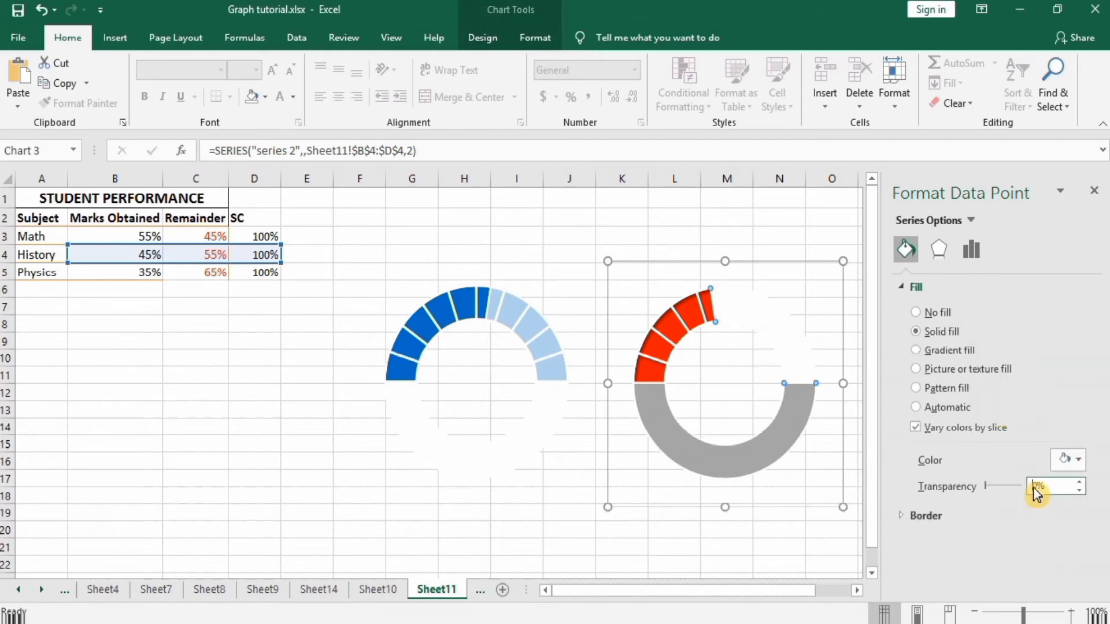
{"action": "type", "text": "2"}
{"action": "left_click", "coordinate": [937, 487]}
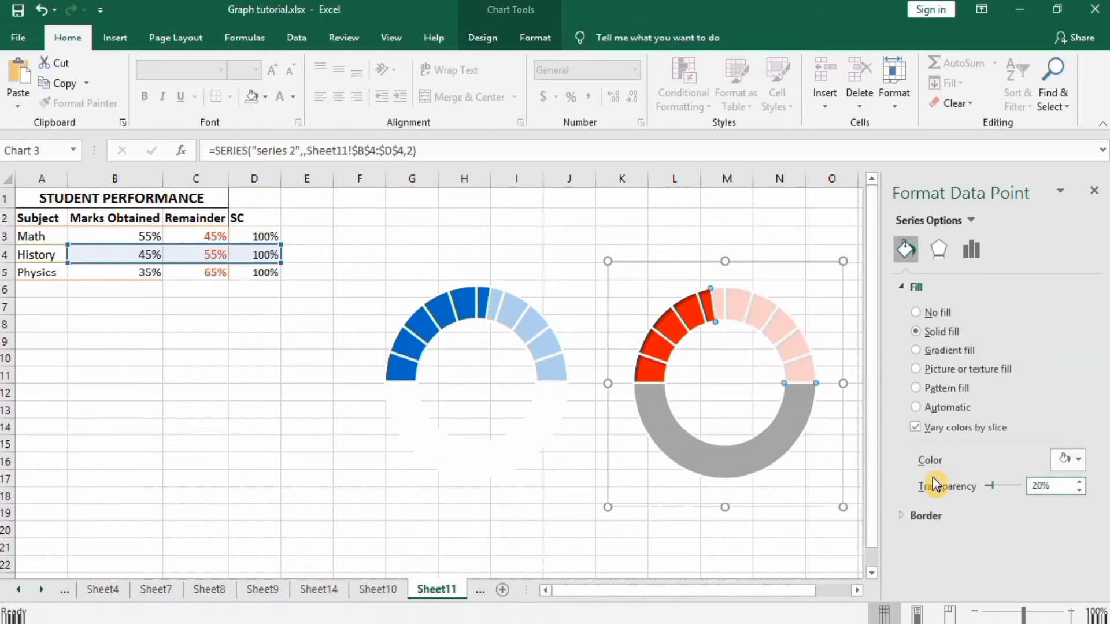
Step: Hide the gray lower half of the second doughnut chart with a solid white fill
{"action": "left_click", "coordinate": [736, 454]}
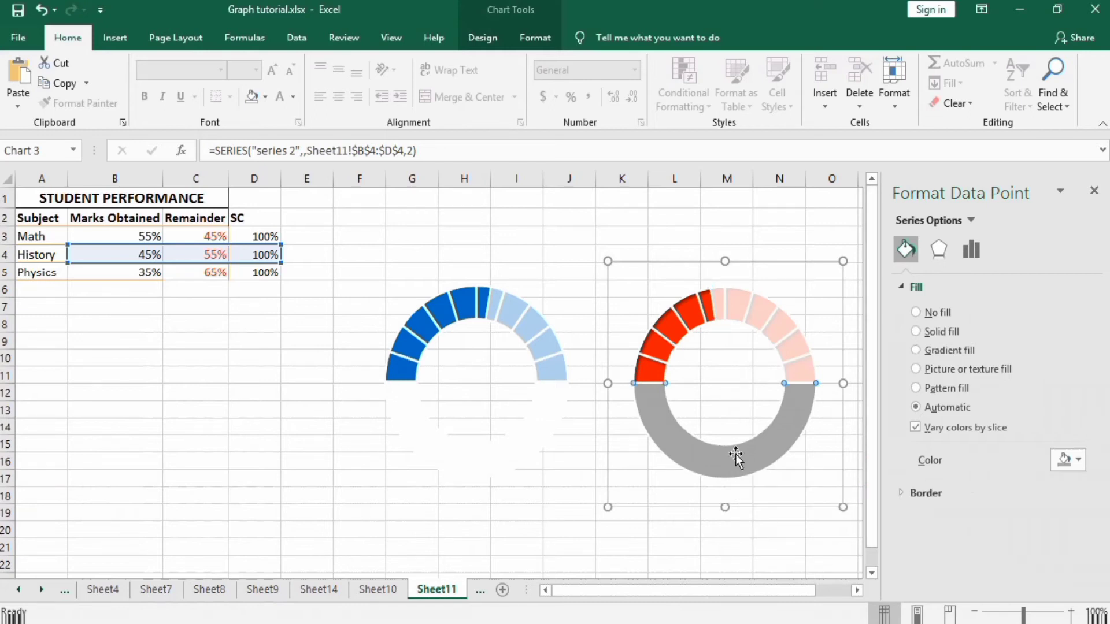
{"action": "left_click", "coordinate": [917, 332]}
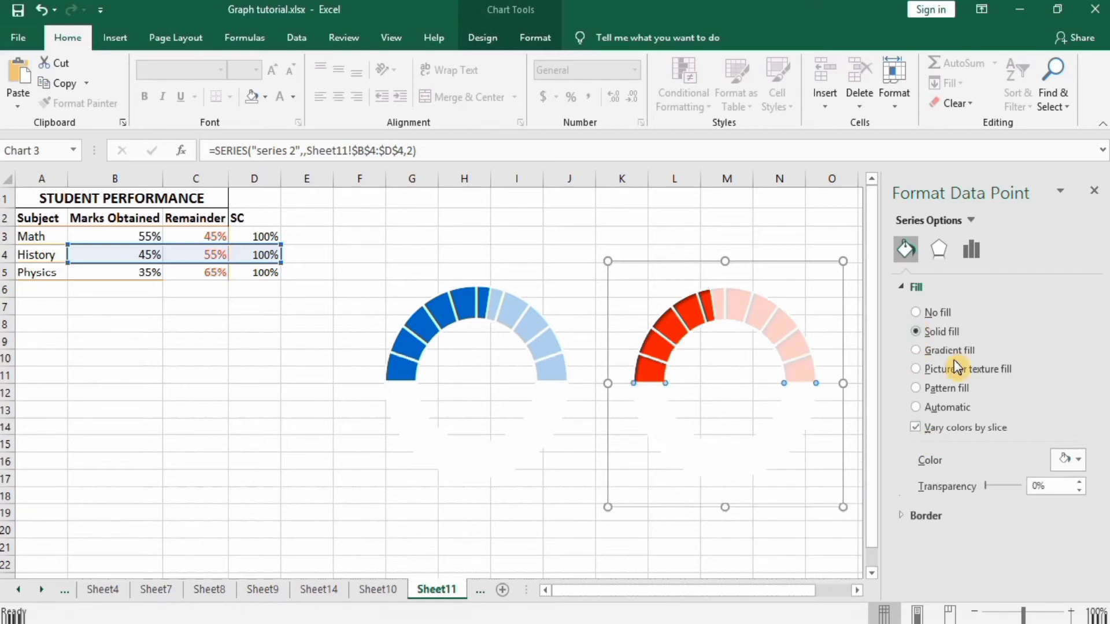
{"action": "left_click", "coordinate": [792, 546]}
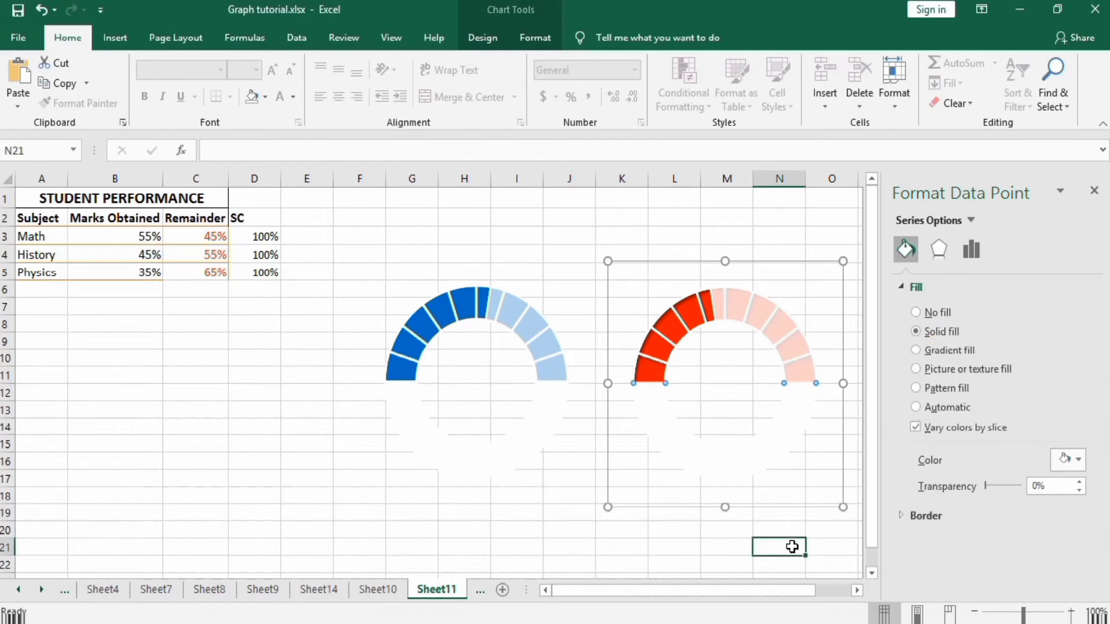
Step: Apply the "Inside: Top Left" shadow preset to the segmented series of the third doughnut chart
{"action": "left_click", "coordinate": [859, 590]}
{"action": "left_click", "coordinate": [859, 590]}
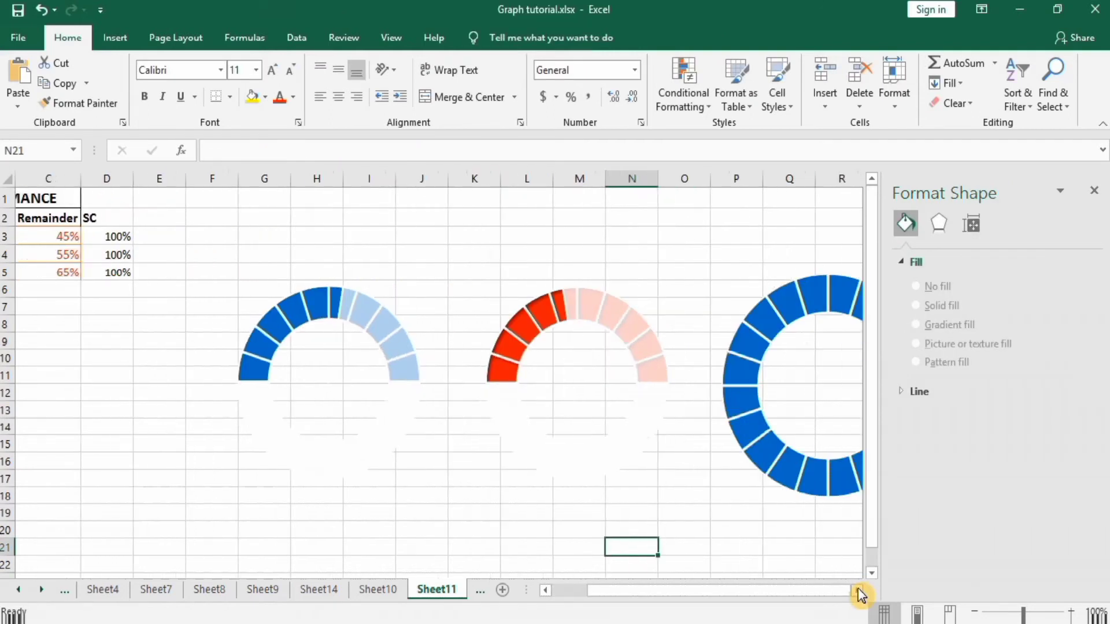
{"action": "left_click", "coordinate": [859, 590]}
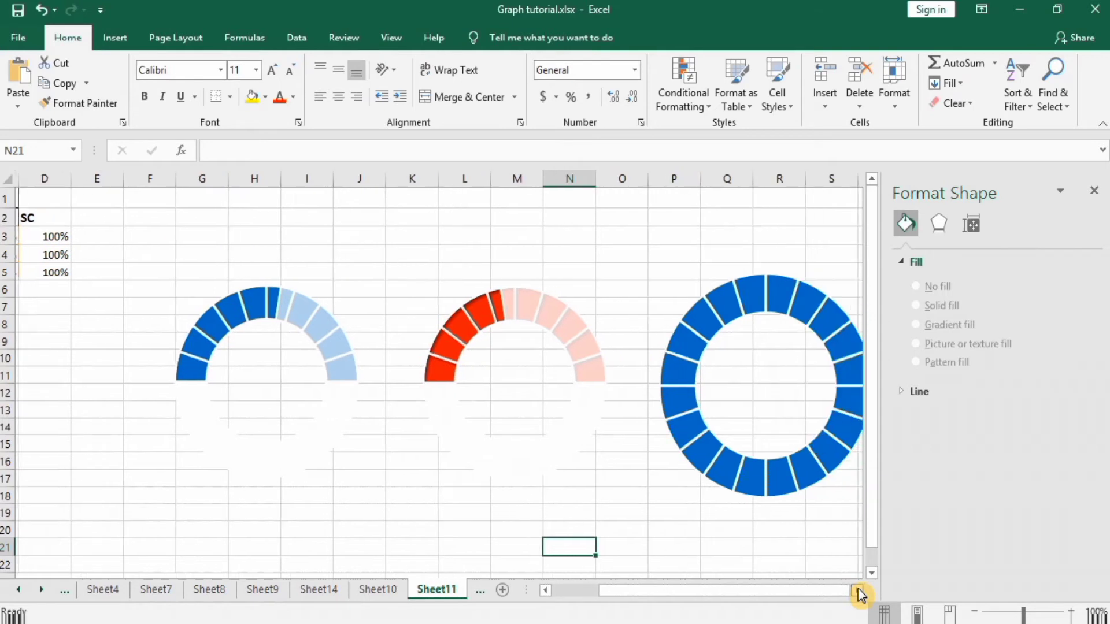
{"action": "left_click", "coordinate": [780, 297]}
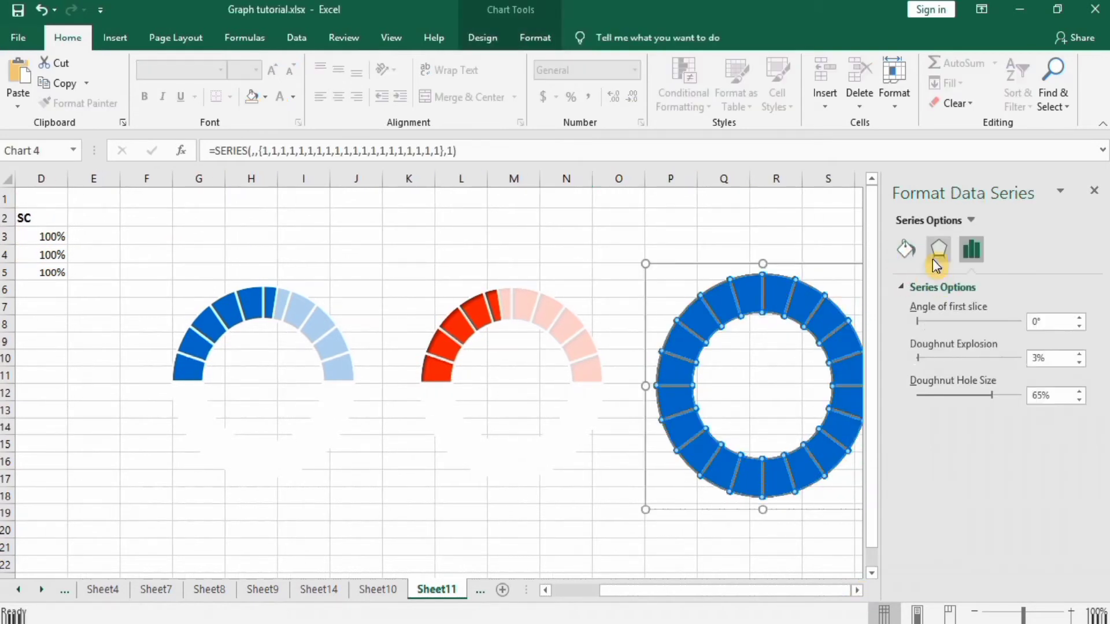
{"action": "left_click", "coordinate": [933, 250]}
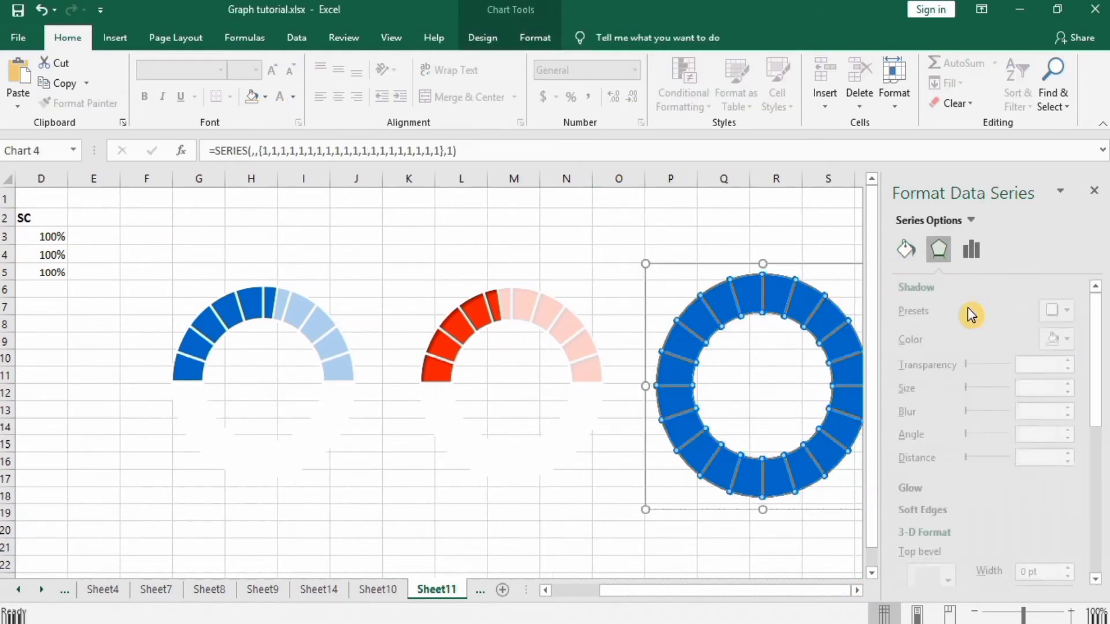
{"action": "left_click", "coordinate": [1080, 310]}
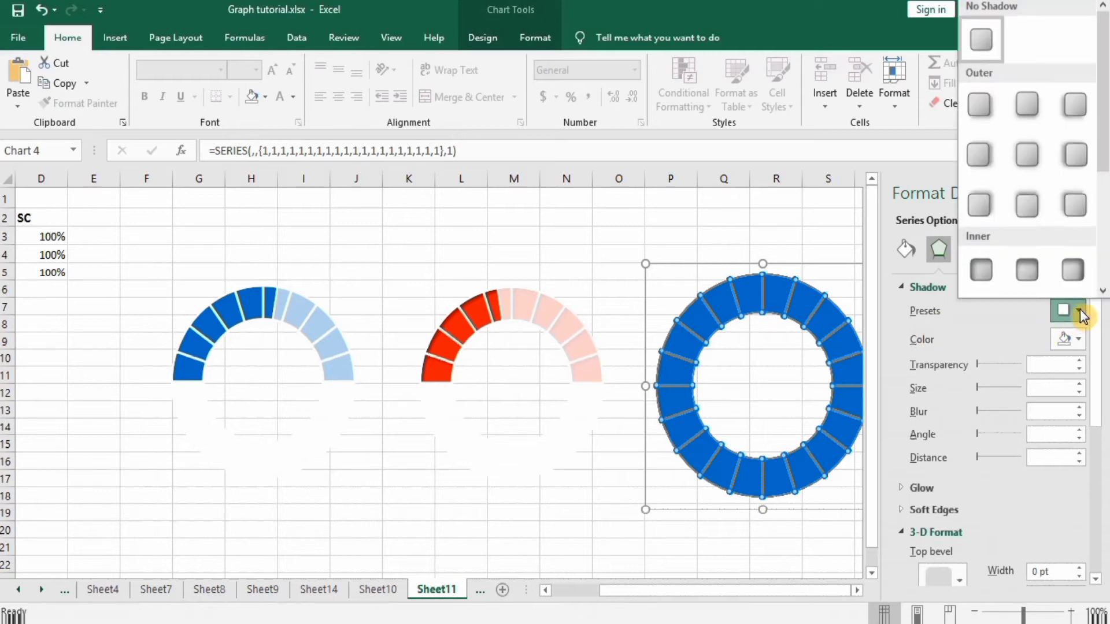
{"action": "left_click", "coordinate": [985, 269]}
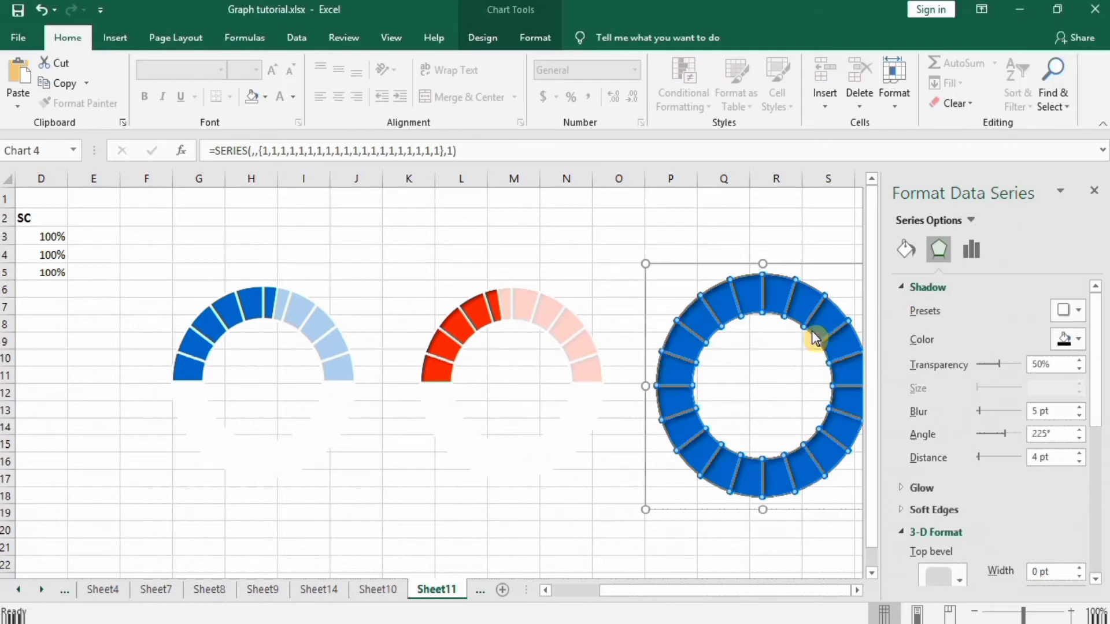
Step: Change the fill color of the third doughnut chart's segments to the standard green
{"action": "left_click", "coordinate": [906, 255]}
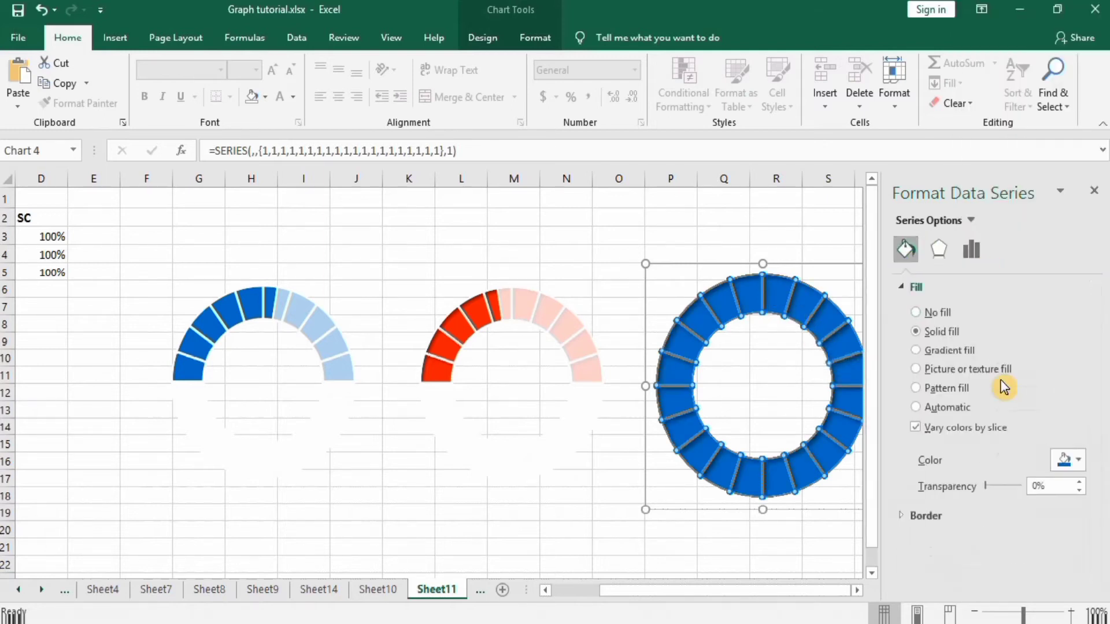
{"action": "left_click", "coordinate": [1079, 460]}
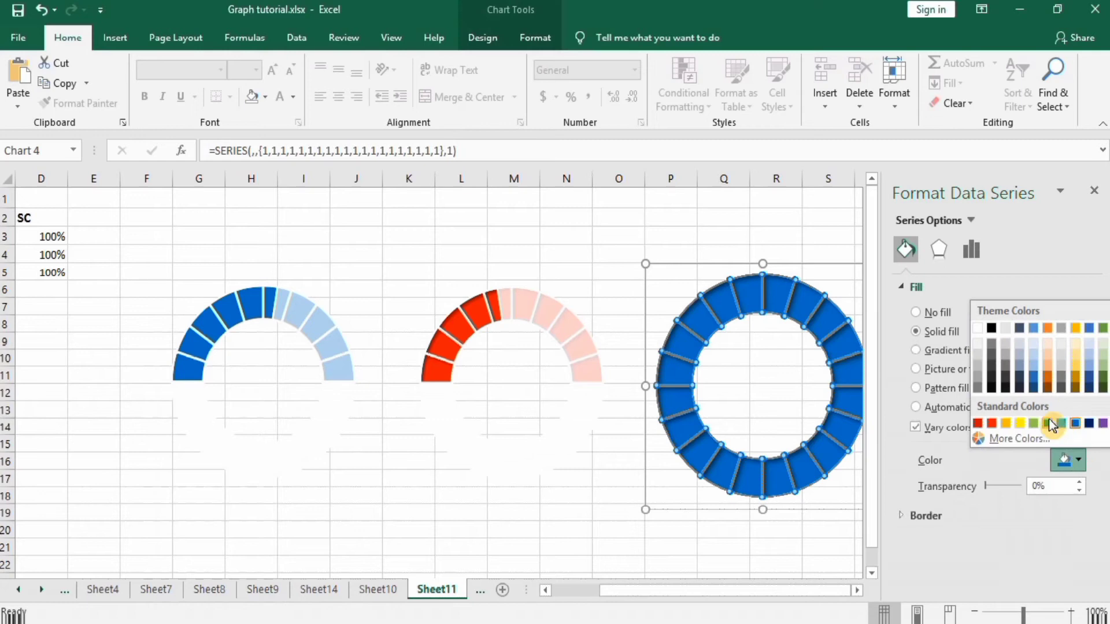
{"action": "left_click", "coordinate": [1049, 426]}
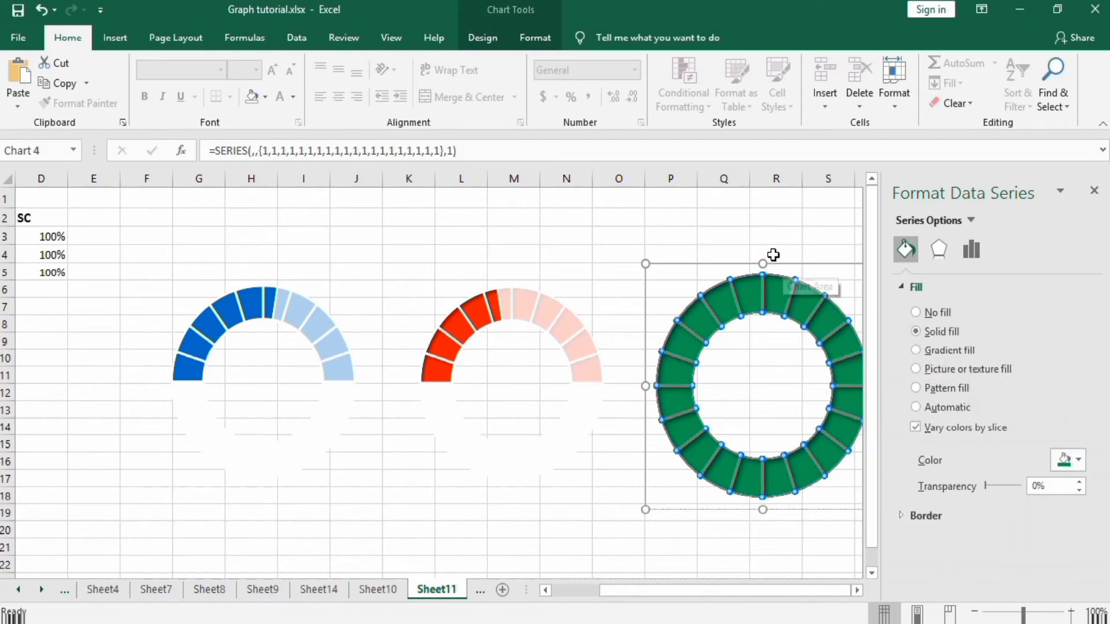
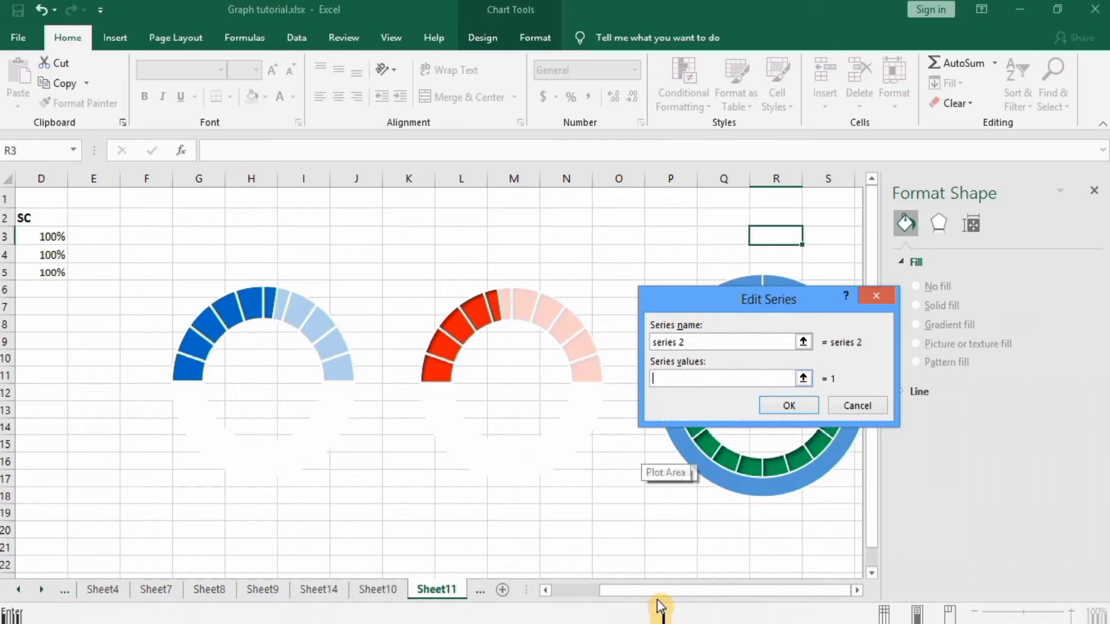
Step: Set the series values of the third chart's "series 2" to Sheet11!$B$5:$D$5 and accept the data source
{"action": "left_click_drag", "start_coordinate": [657, 591], "coordinate": [625, 588]}
{"action": "left_click", "coordinate": [77, 274]}
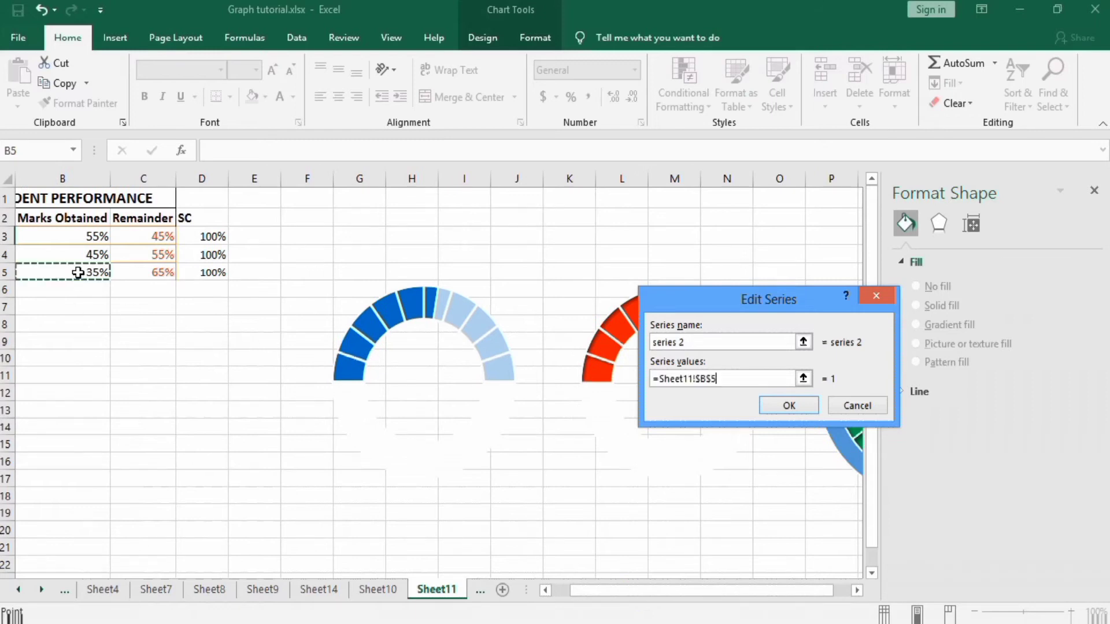
{"action": "left_click_drag", "start_coordinate": [77, 272], "coordinate": [204, 273]}
{"action": "left_click", "coordinate": [801, 397]}
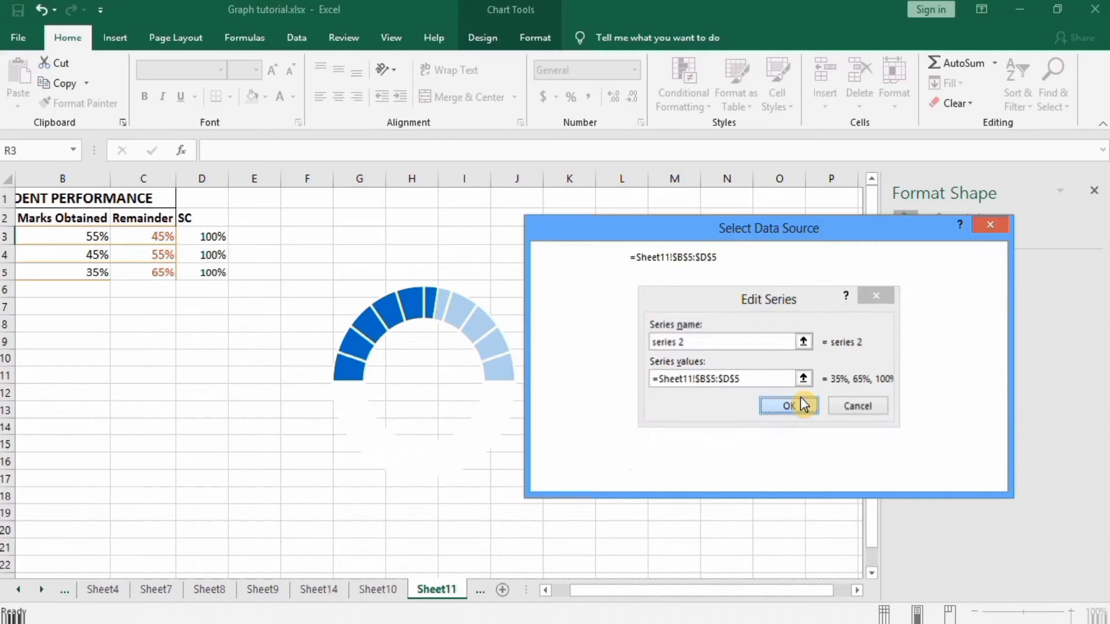
{"action": "left_click", "coordinate": [890, 479]}
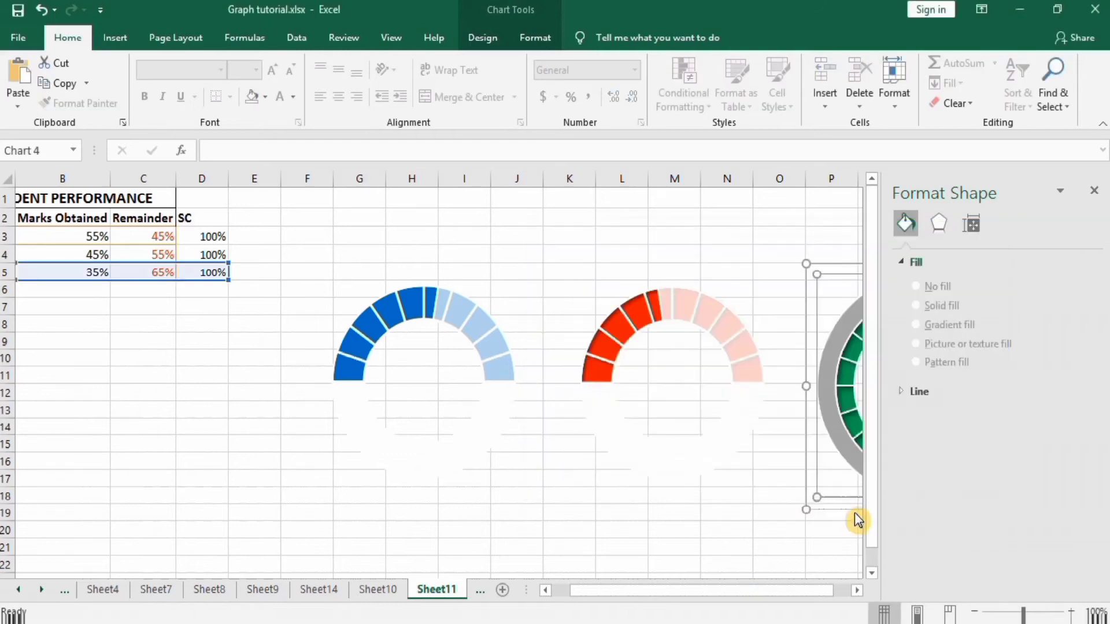
Step: Move "series 2" of the third doughnut chart to the secondary axis
{"action": "left_click", "coordinate": [856, 591]}
{"action": "left_click", "coordinate": [856, 591]}
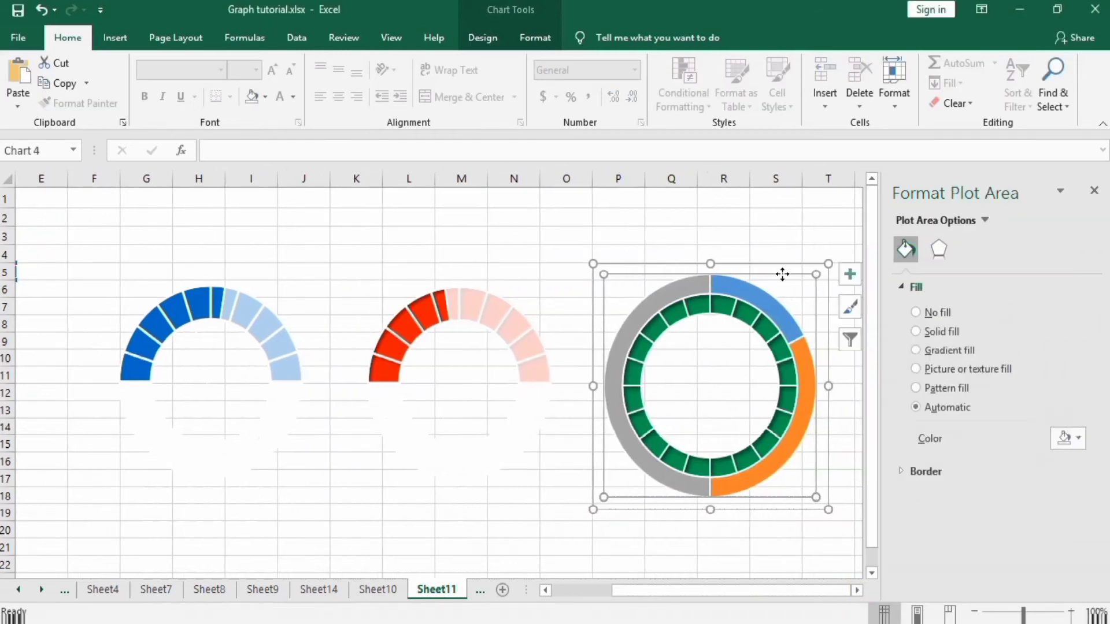
{"action": "left_click", "coordinate": [768, 299]}
{"action": "right_click", "coordinate": [763, 297]}
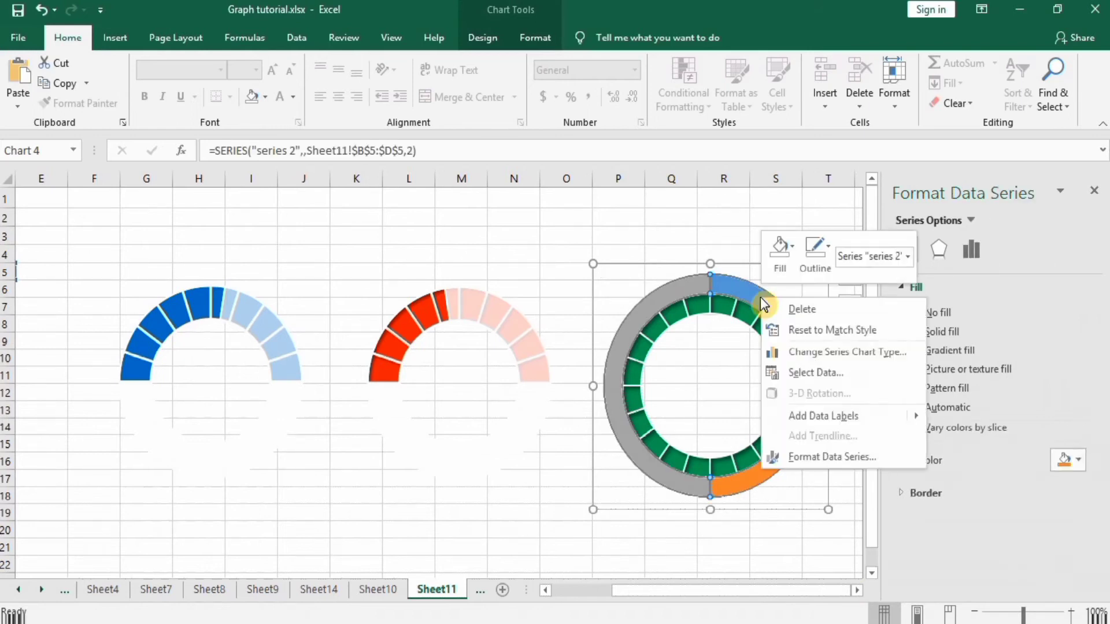
{"action": "left_click", "coordinate": [829, 354]}
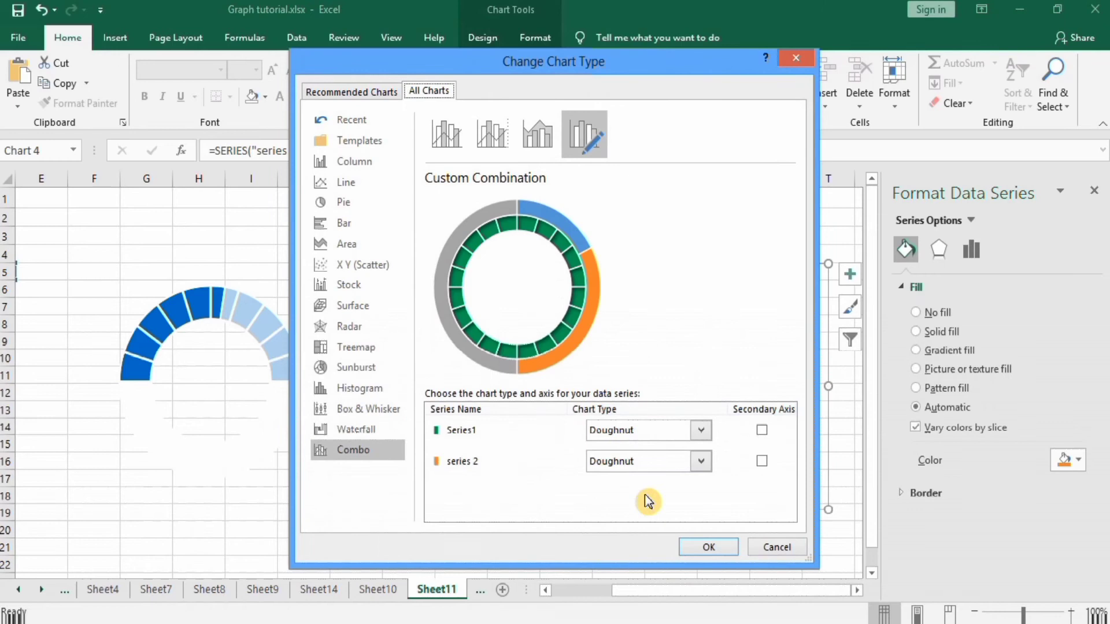
{"action": "left_click", "coordinate": [762, 460]}
{"action": "left_click", "coordinate": [708, 547]}
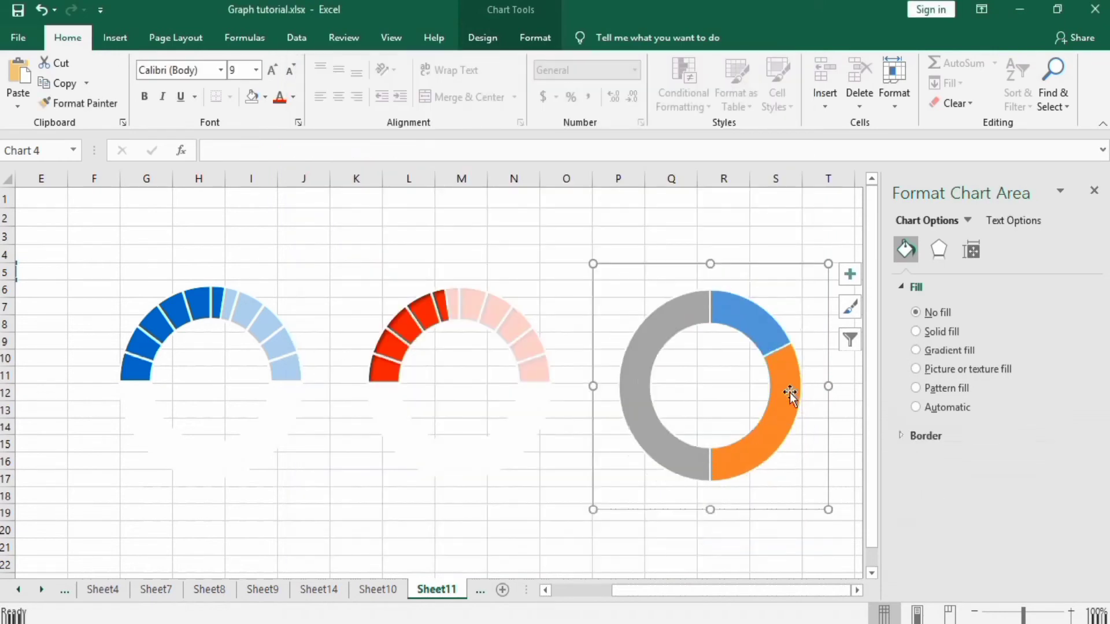
Step: Set the angle of first slice for the third chart's "series 2" to 270°
{"action": "left_click", "coordinate": [747, 309]}
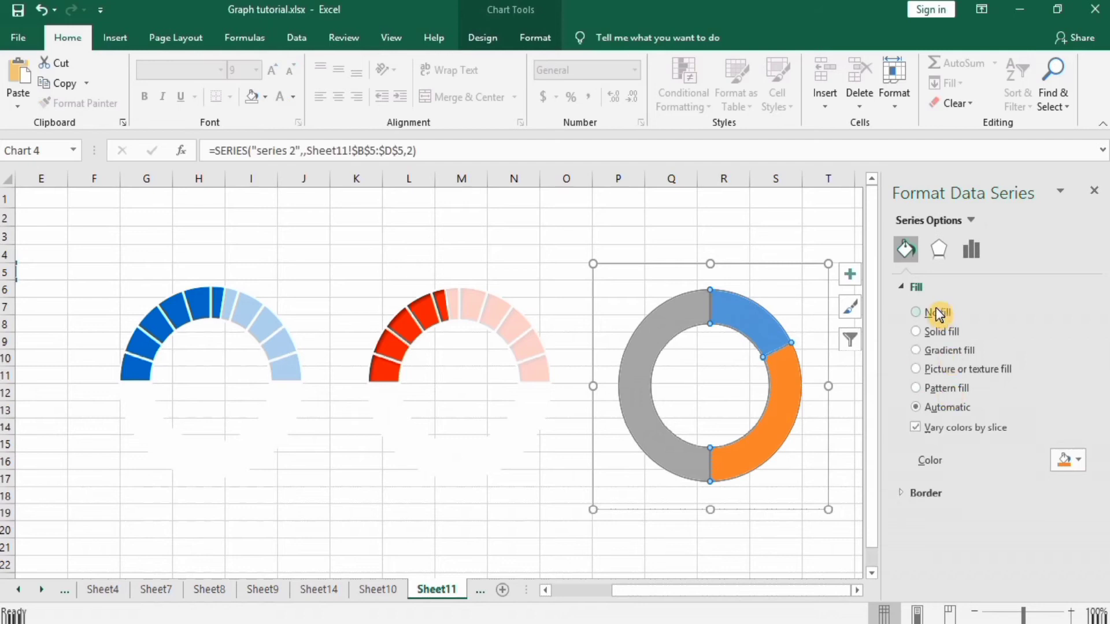
{"action": "left_click", "coordinate": [972, 255]}
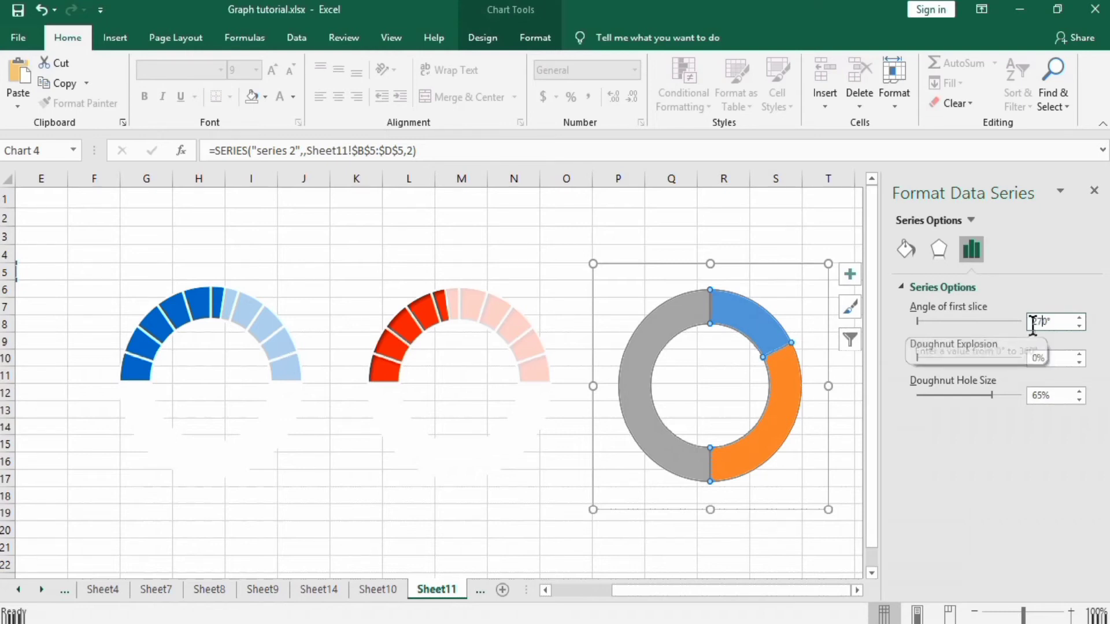
{"action": "left_click", "coordinate": [576, 537]}
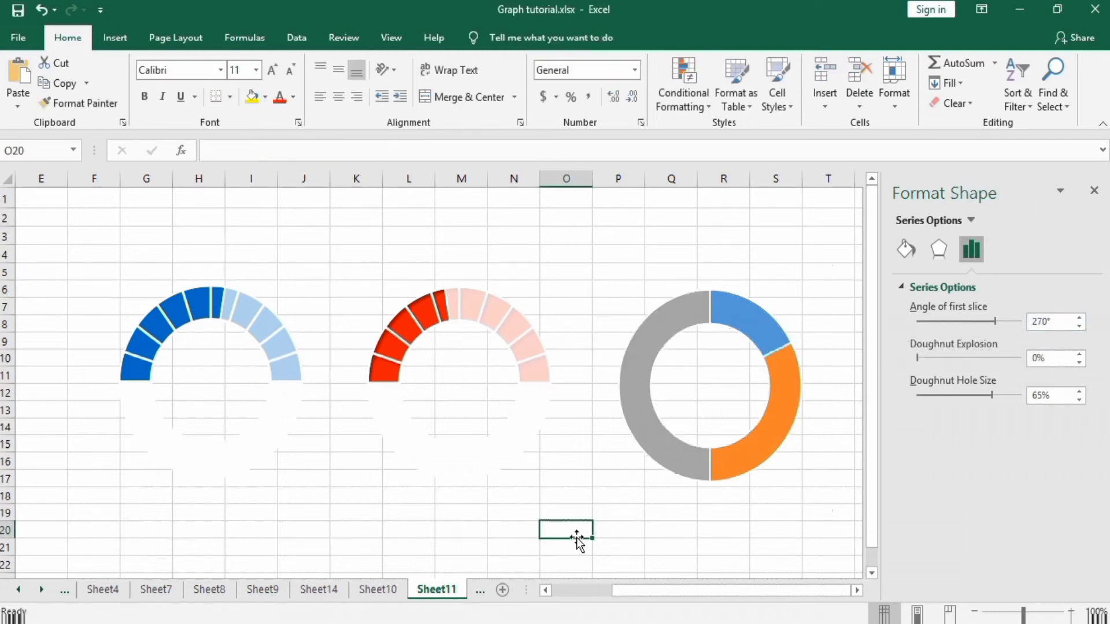
Step: Remove the fill from the blue Marks Obtained slice of the third chart's "series 2"
{"action": "left_click", "coordinate": [739, 308]}
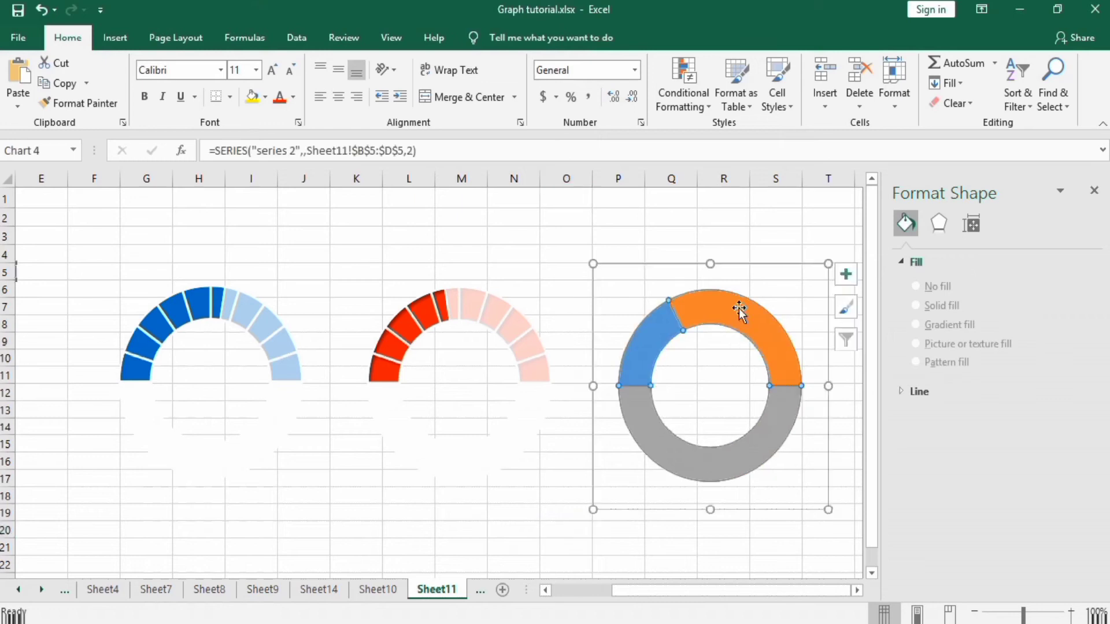
{"action": "mouse_move", "coordinate": [651, 598]}
{"action": "left_mouse_down"}
{"action": "mouse_move", "coordinate": [604, 589]}
{"action": "mouse_move", "coordinate": [634, 587]}
{"action": "left_mouse_up"}
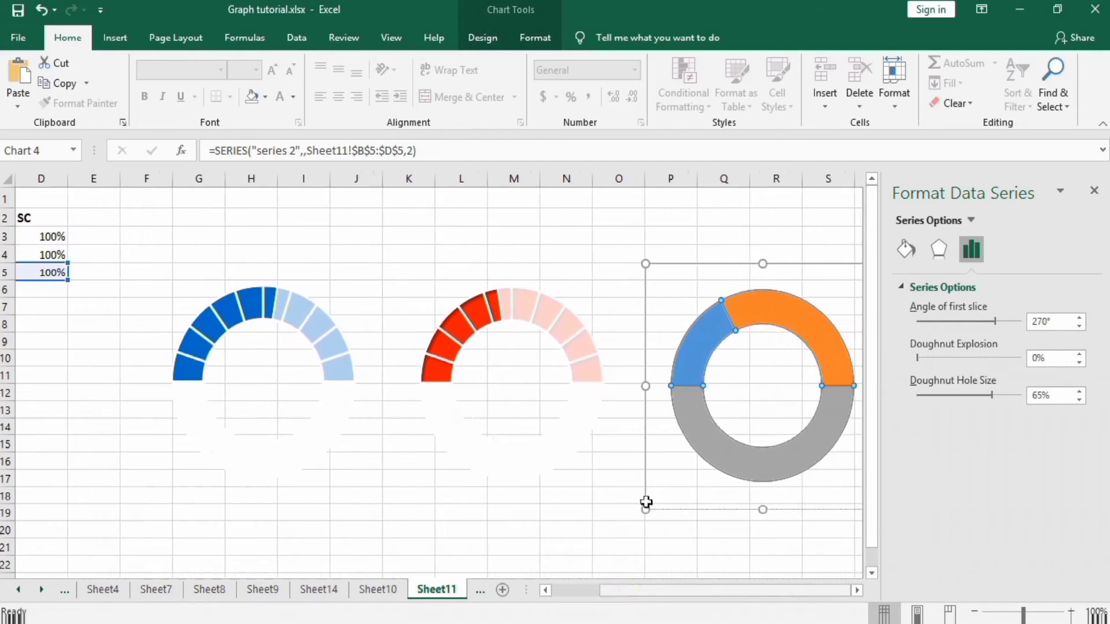
{"action": "left_click", "coordinate": [690, 351]}
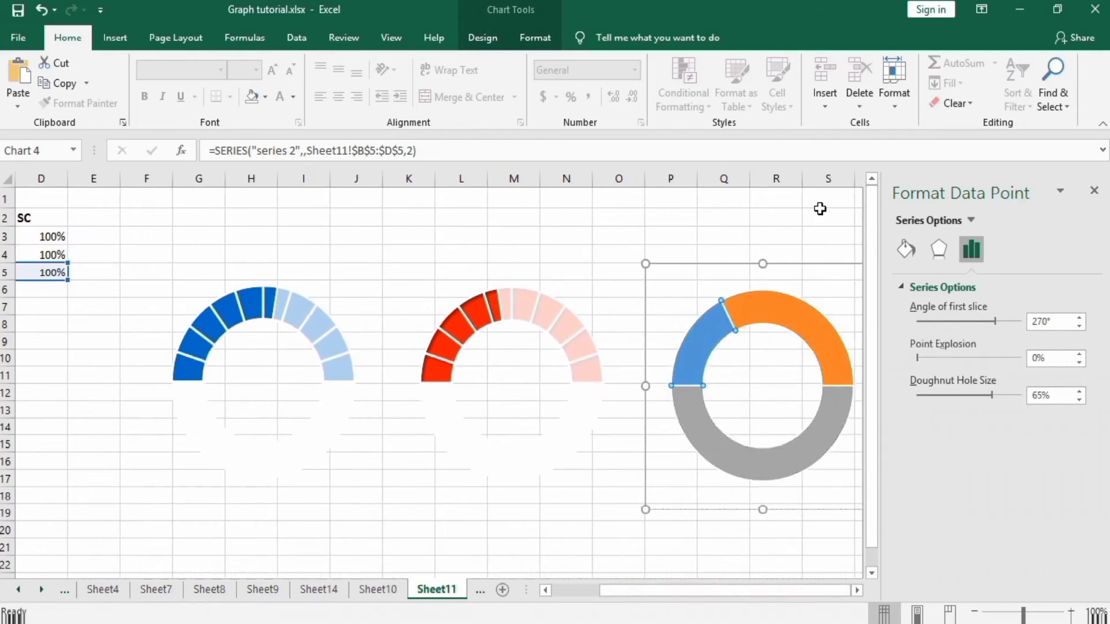
{"action": "left_click", "coordinate": [908, 248]}
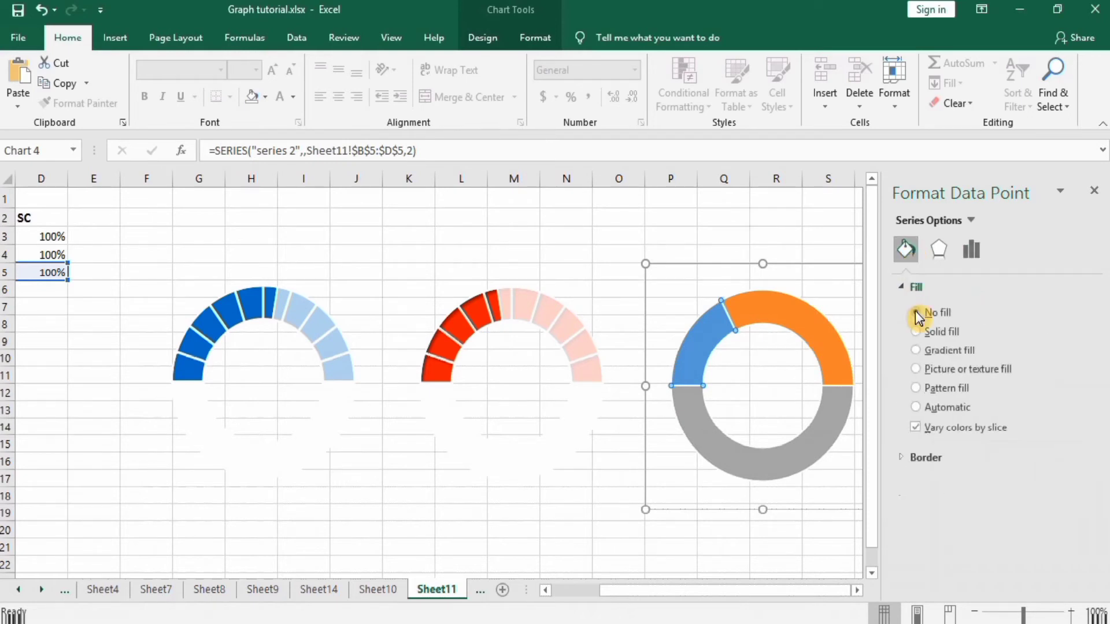
{"action": "left_click", "coordinate": [917, 313]}
Step: Give the orange Remainder slice of the third chart's "series 2" a solid white fill with 30% transparency
{"action": "left_click", "coordinate": [809, 321]}
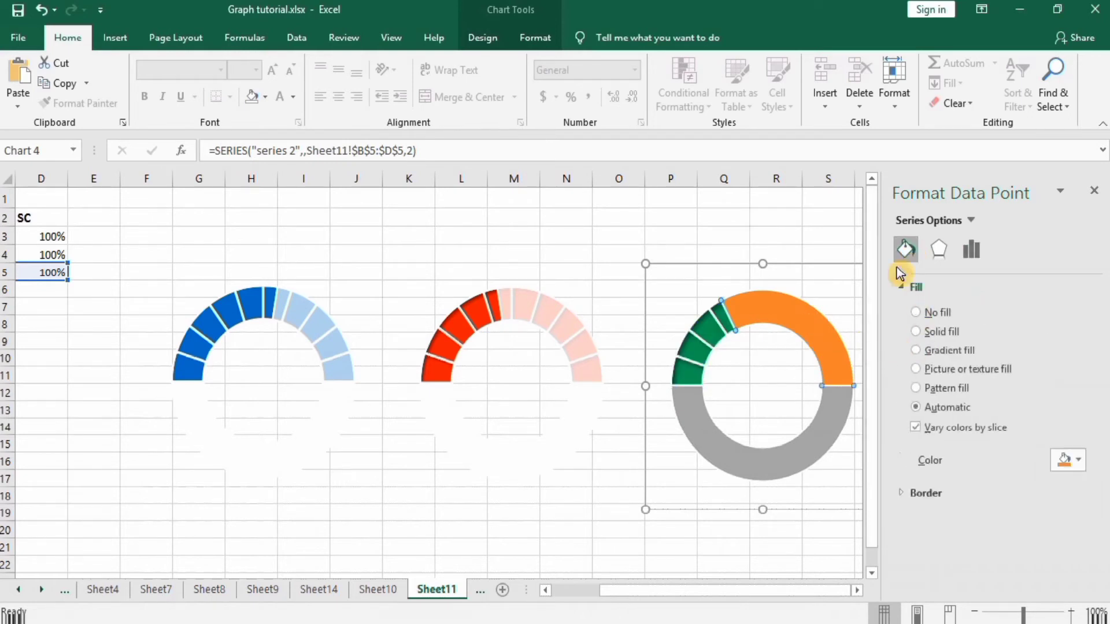
{"action": "left_click", "coordinate": [917, 332]}
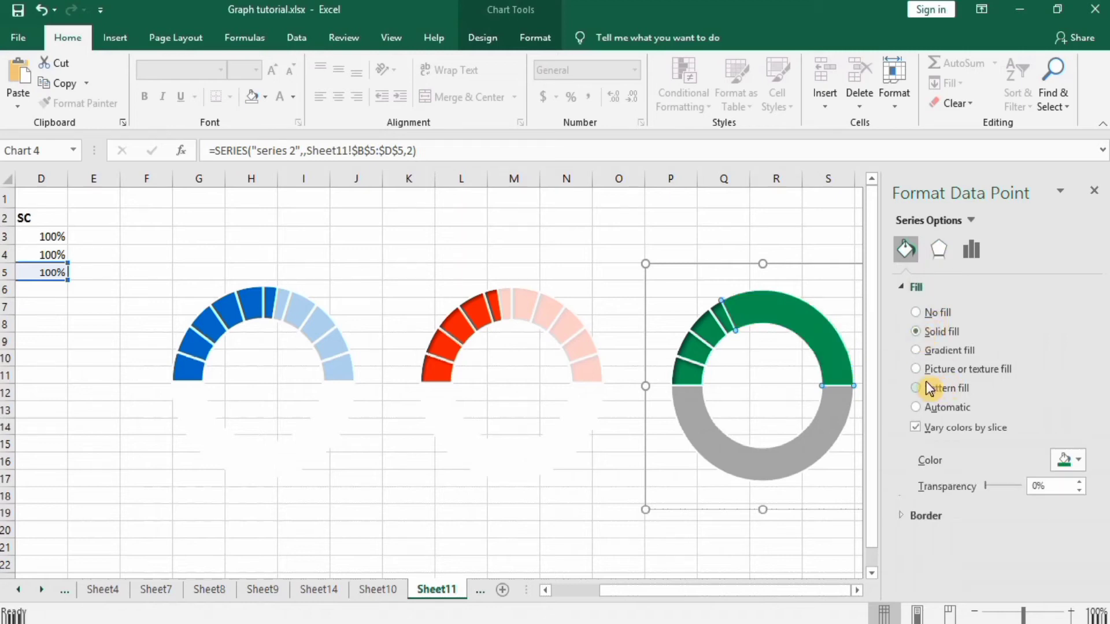
{"action": "left_click", "coordinate": [1047, 460]}
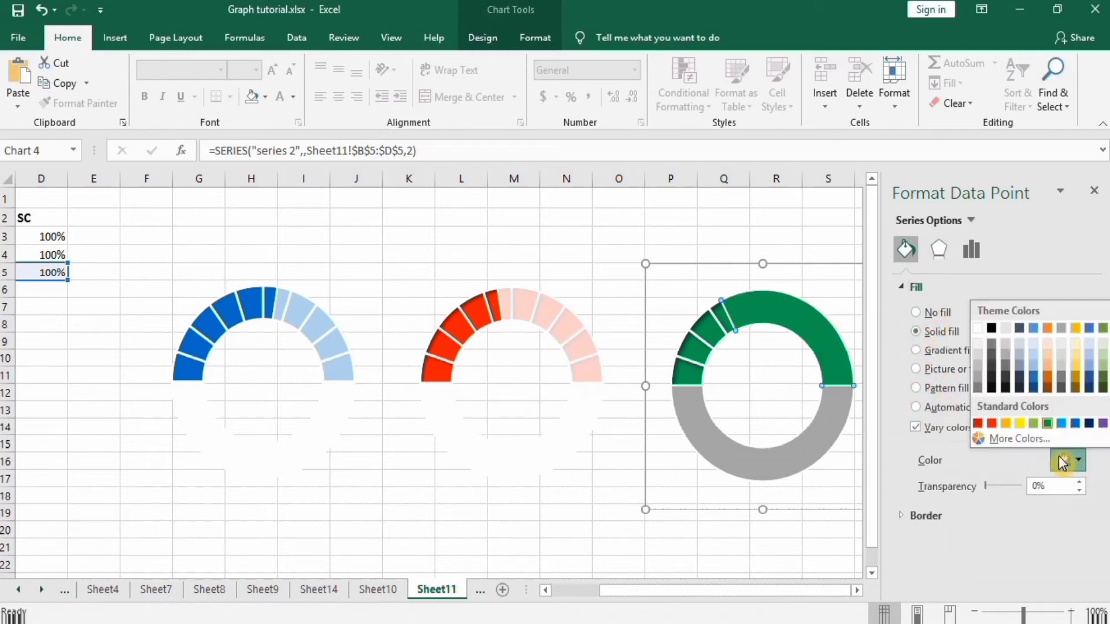
{"action": "left_click", "coordinate": [981, 330]}
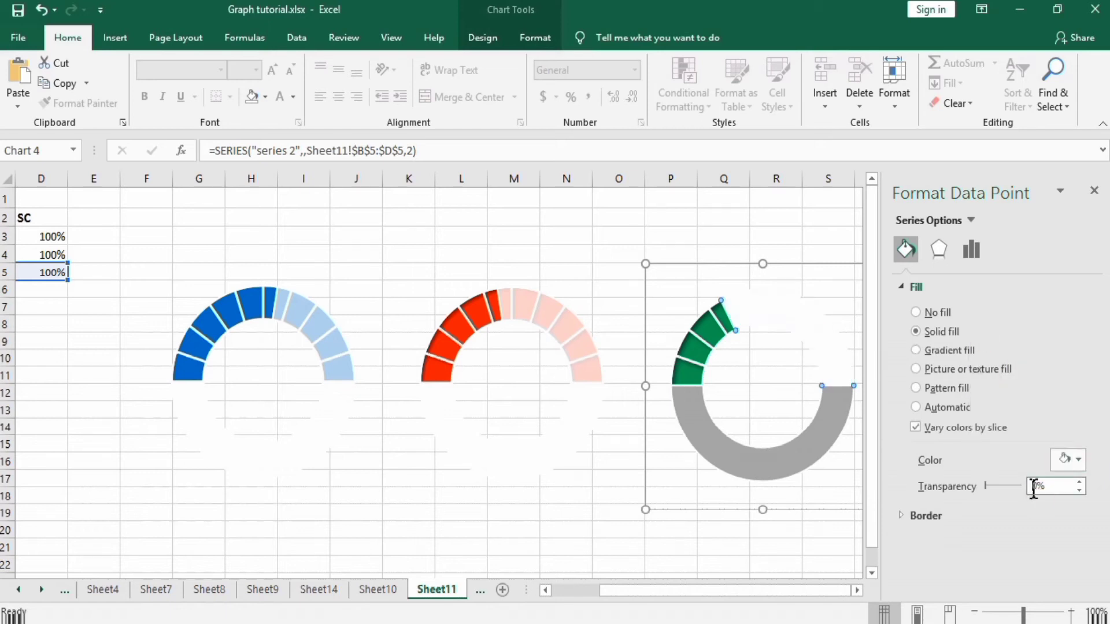
{"action": "type", "text": "3"}
{"action": "key", "text": "Return"}
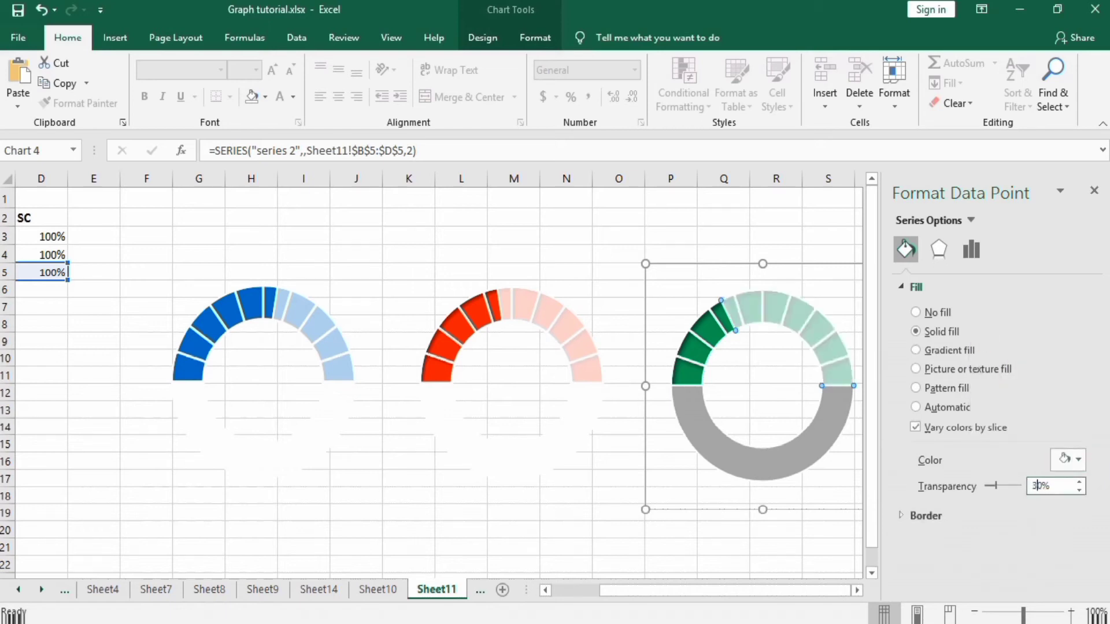
{"action": "left_click", "coordinate": [817, 560]}
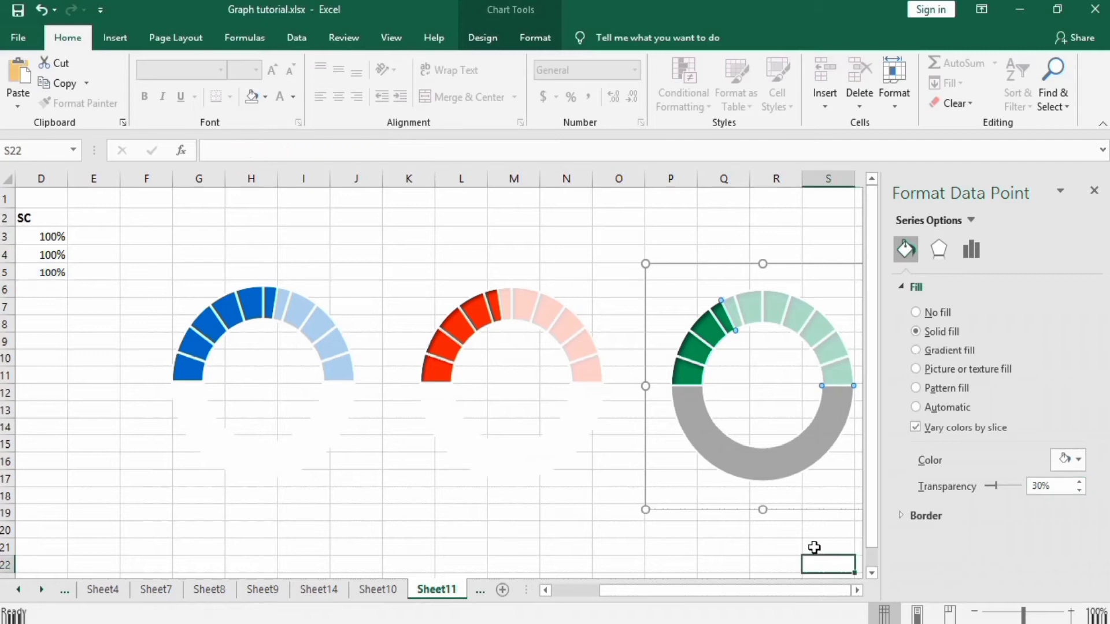
Step: Hide the gray lower half of the third doughnut chart with a solid white fill
{"action": "left_click", "coordinate": [780, 457]}
{"action": "left_click", "coordinate": [780, 457]}
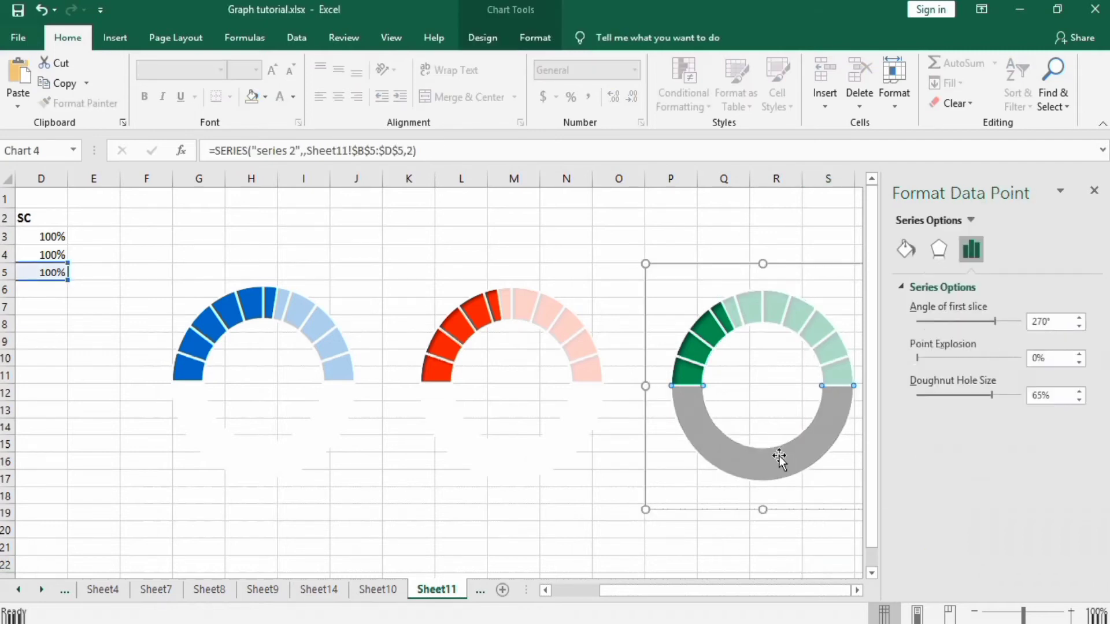
{"action": "left_click", "coordinate": [906, 249]}
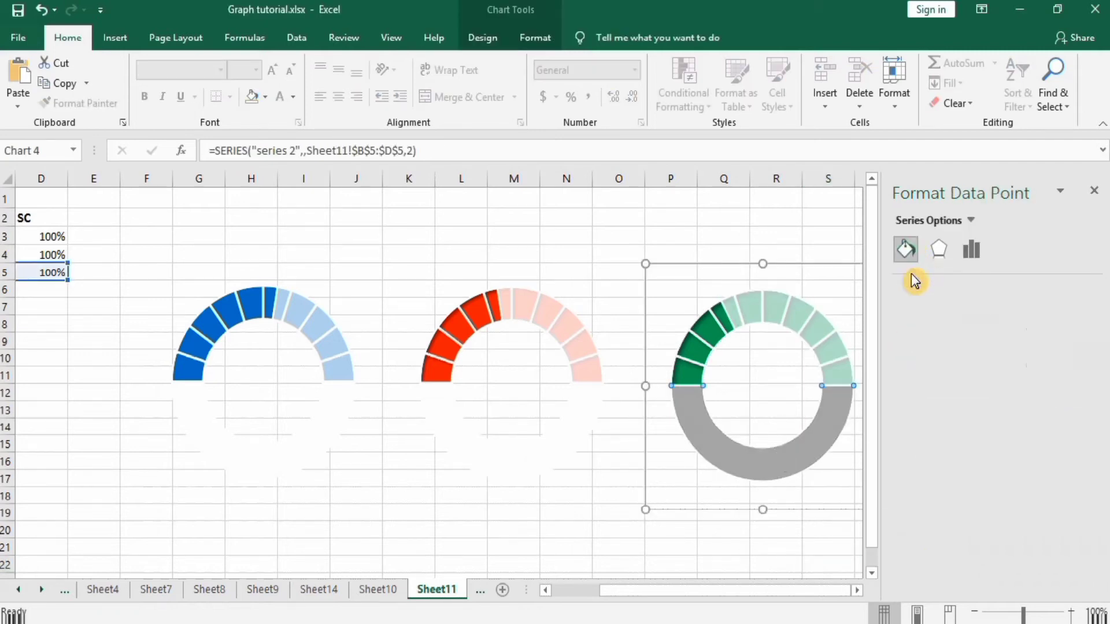
{"action": "left_click", "coordinate": [917, 333]}
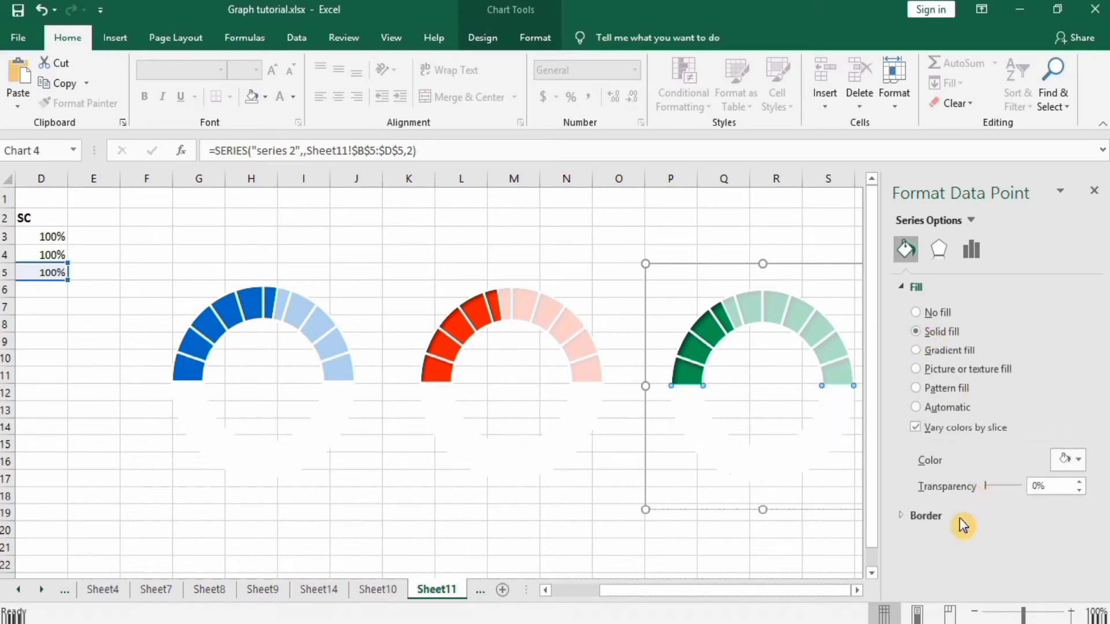
{"action": "left_click", "coordinate": [790, 548]}
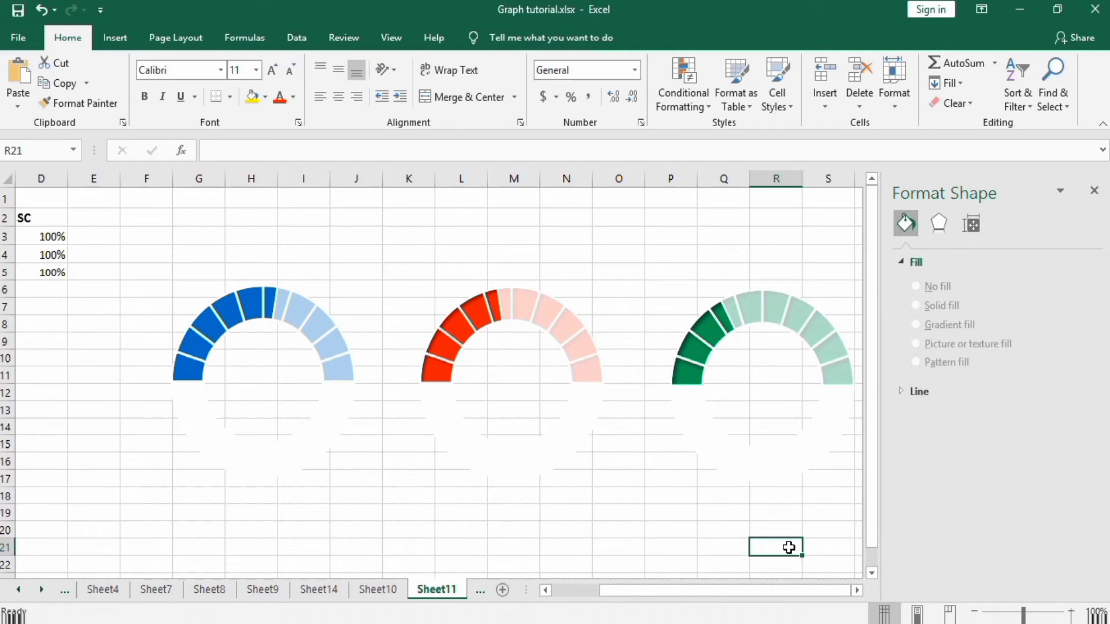
Step: Insert an empty text box over about D9:E12, beside the blue gauge
{"action": "left_click_drag", "start_coordinate": [643, 588], "coordinate": [624, 604]}
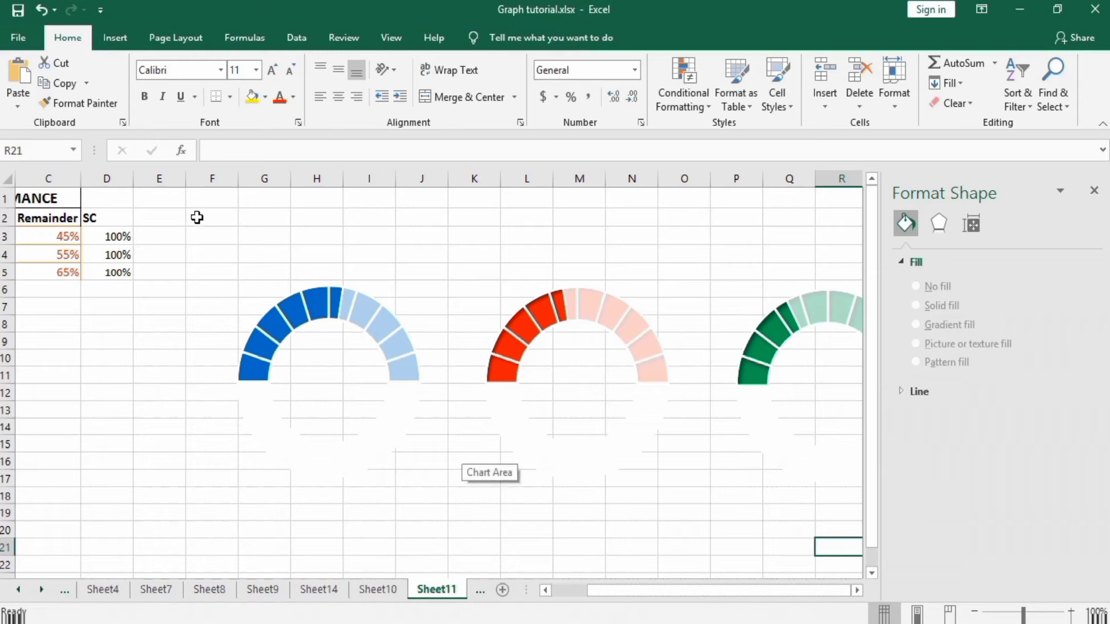
{"action": "left_click", "coordinate": [120, 38]}
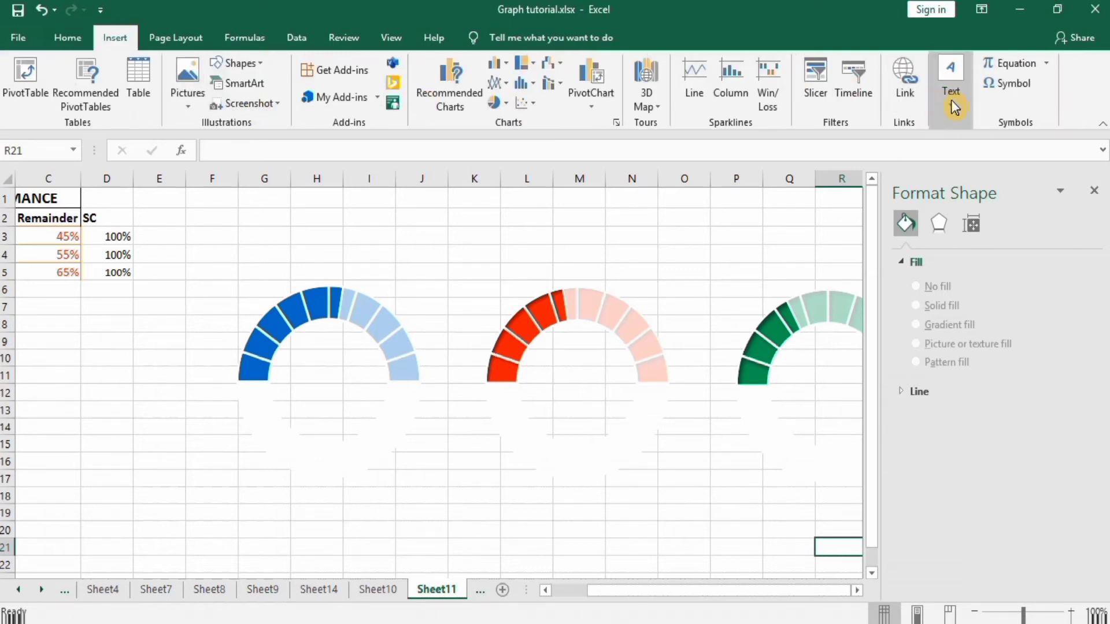
{"action": "left_click", "coordinate": [953, 98]}
{"action": "left_click", "coordinate": [927, 164]}
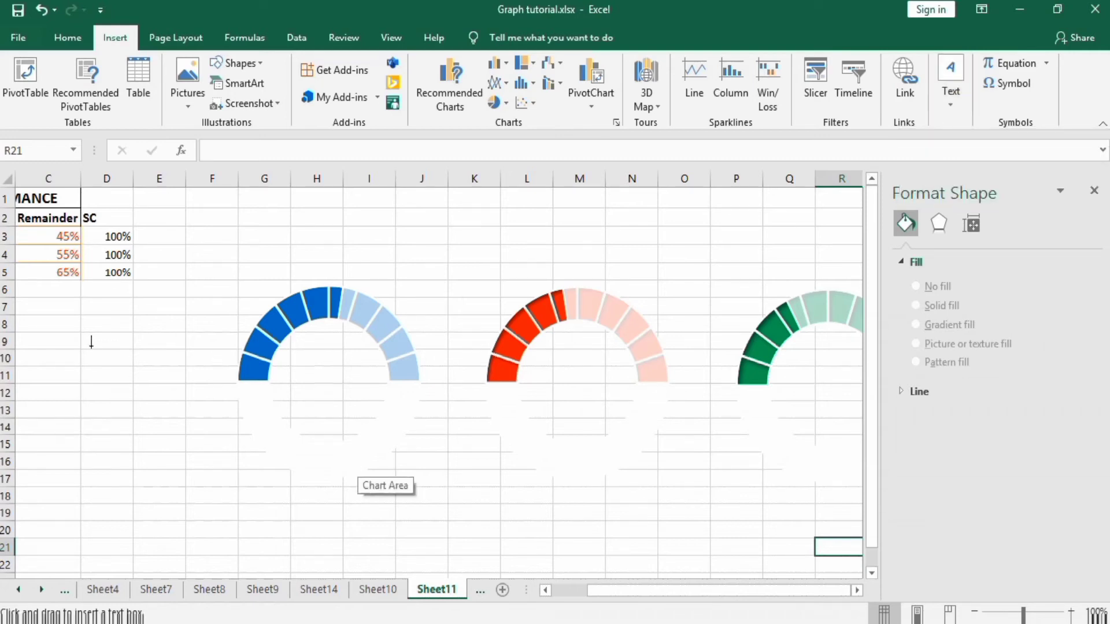
{"action": "mouse_move", "coordinate": [87, 337]}
{"action": "left_mouse_down"}
{"action": "mouse_move", "coordinate": [129, 392]}
{"action": "mouse_move", "coordinate": [188, 399]}
{"action": "mouse_move", "coordinate": [182, 405]}
{"action": "left_mouse_up"}
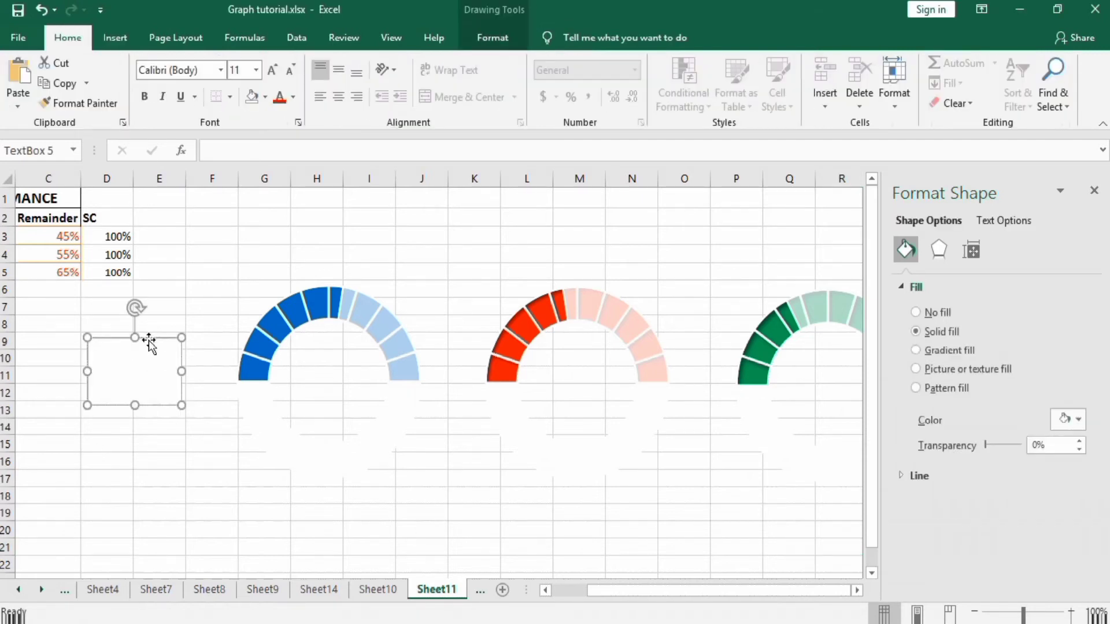
Step: Copy the text box and paste one copy at L19 and another at Q18
{"action": "right_click", "coordinate": [149, 342]}
{"action": "left_click", "coordinate": [202, 304]}
{"action": "left_click", "coordinate": [537, 519]}
{"action": "key", "text": "ctrl+v"}
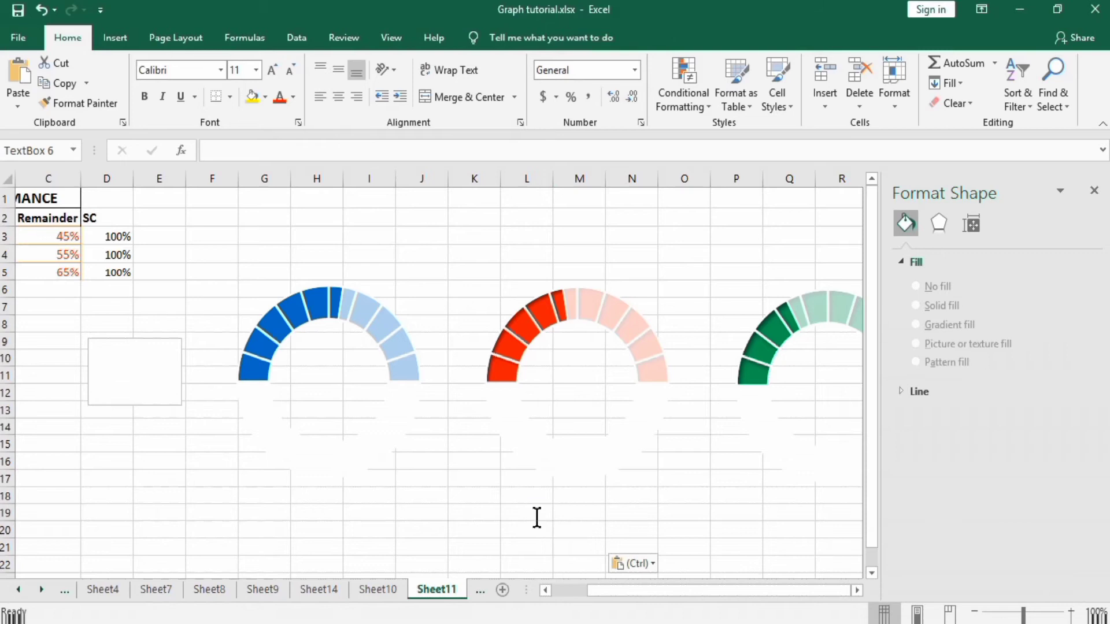
{"action": "left_click", "coordinate": [785, 499]}
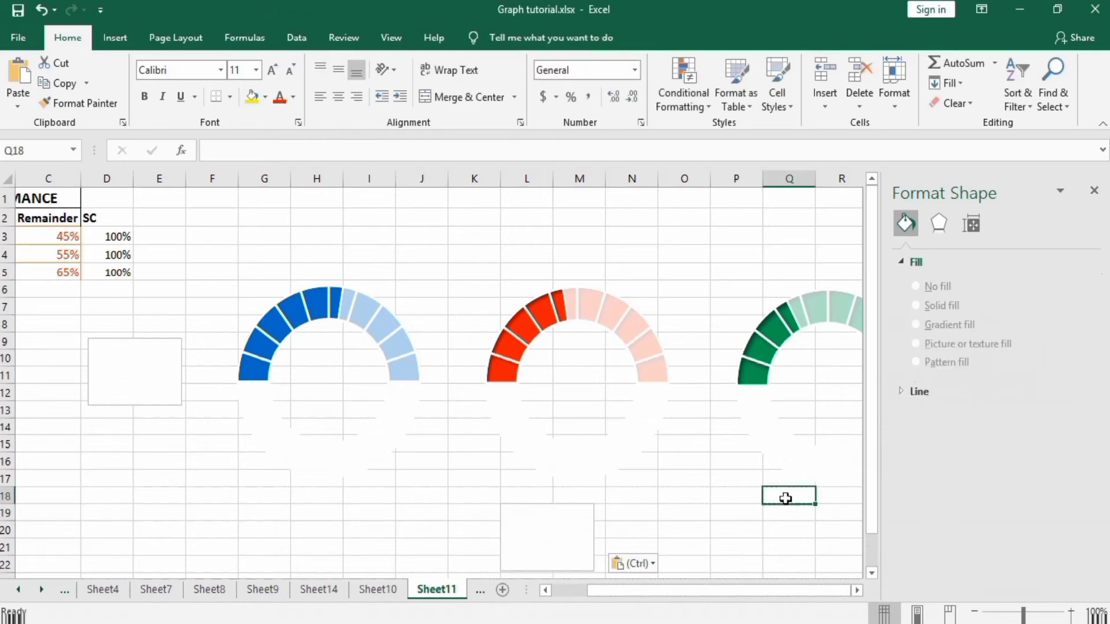
{"action": "key", "text": "ctrl+v"}
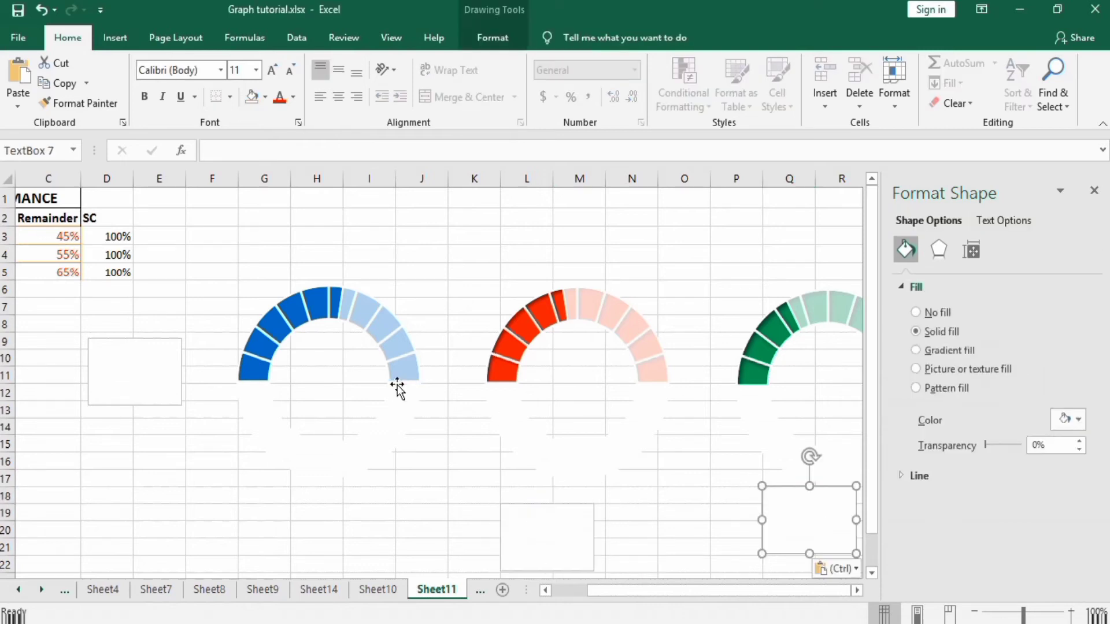
Step: Move the original text box inside the blue gauge's arc and reduce its height slightly
{"action": "left_click", "coordinate": [122, 338]}
{"action": "left_click_drag", "start_coordinate": [119, 342], "coordinate": [315, 333]}
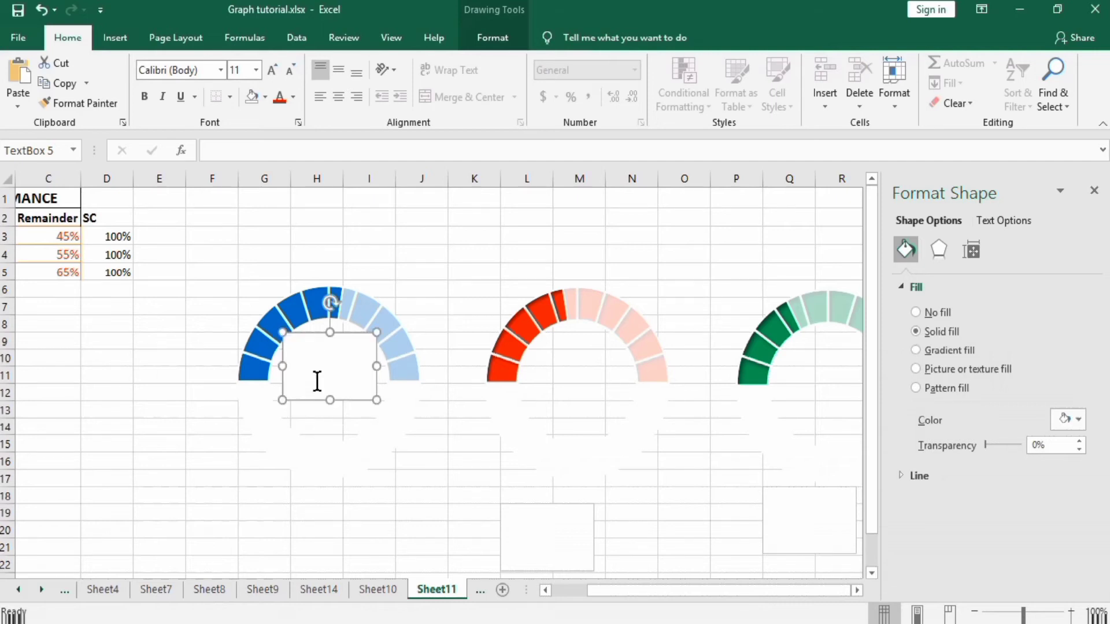
{"action": "left_click_drag", "start_coordinate": [327, 399], "coordinate": [328, 388]}
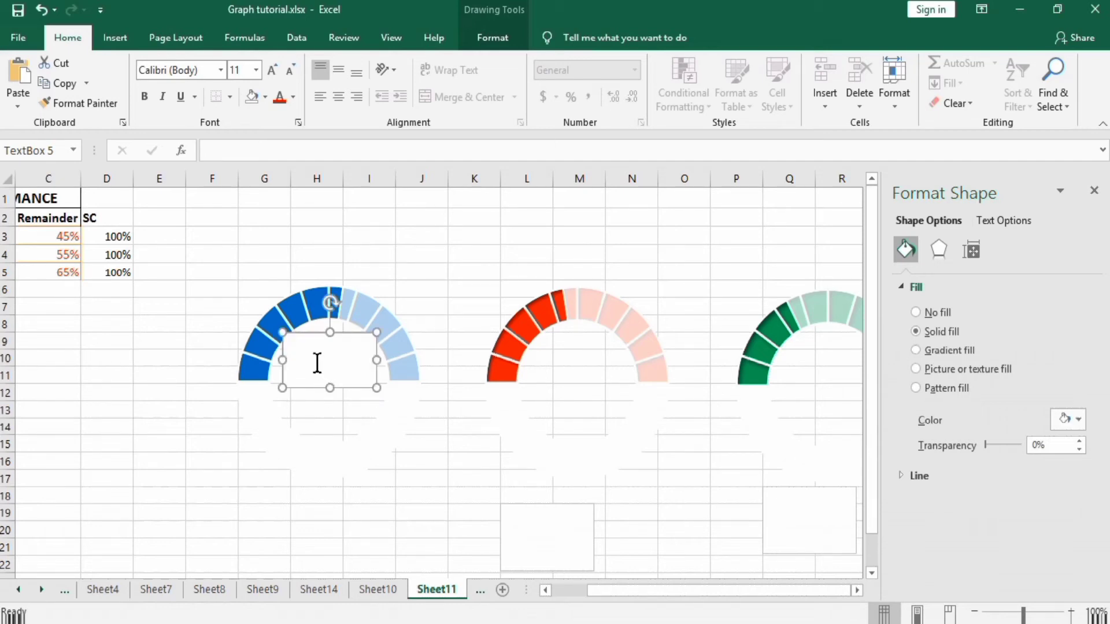
Step: Link the text box inside the blue gauge to cell B3 and align its text vertically to the middle
{"action": "left_click", "coordinate": [215, 151]}
{"action": "type", "text": "="}
{"action": "left_click_drag", "start_coordinate": [636, 589], "coordinate": [611, 596]}
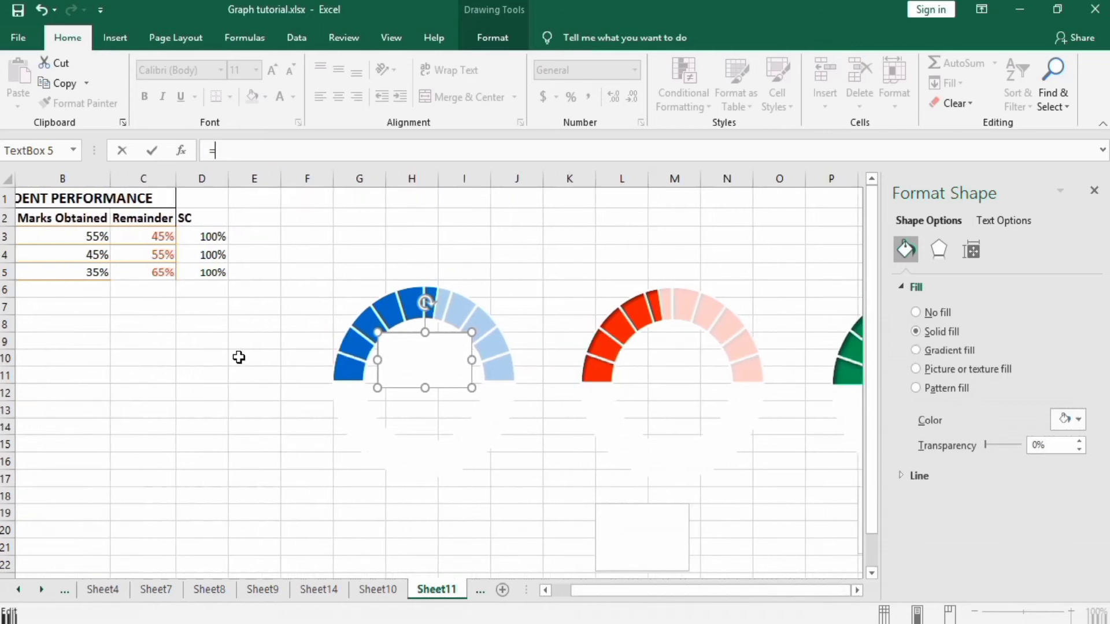
{"action": "left_click", "coordinate": [92, 239]}
{"action": "key", "text": "Return"}
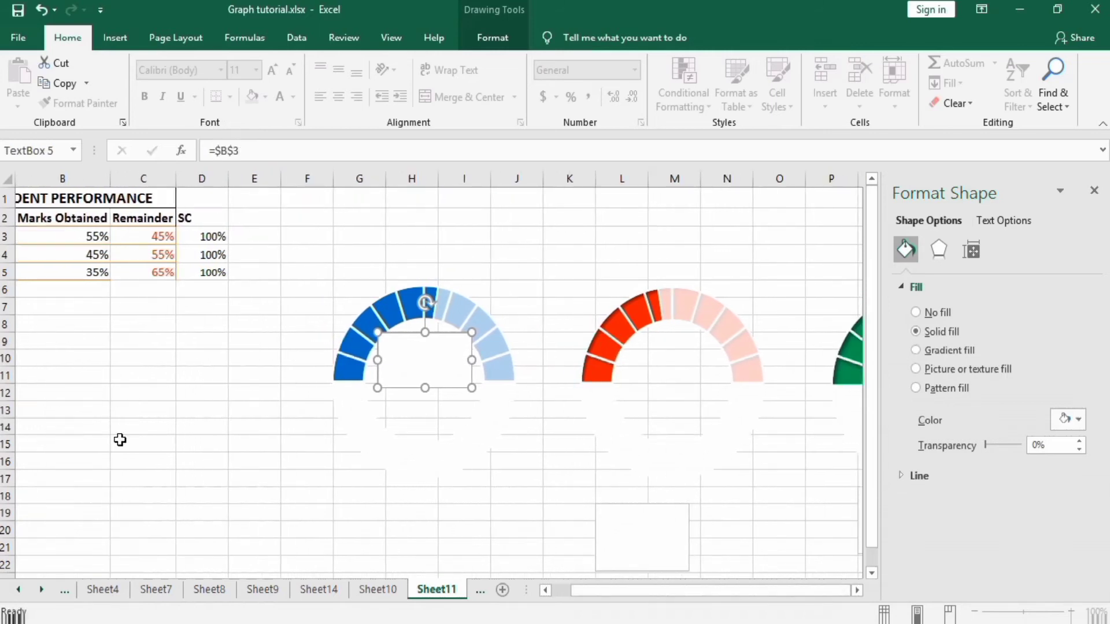
{"action": "left_click", "coordinate": [339, 72]}
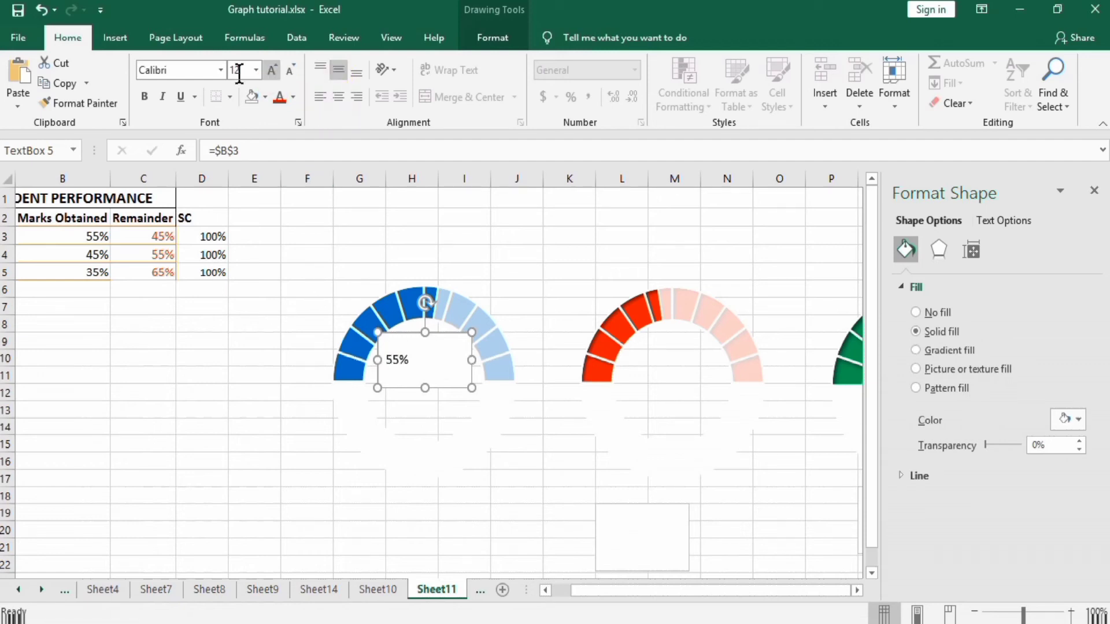
Step: Set the blue gauge's text box to the Impact font at size 28
{"action": "left_click", "coordinate": [220, 70]}
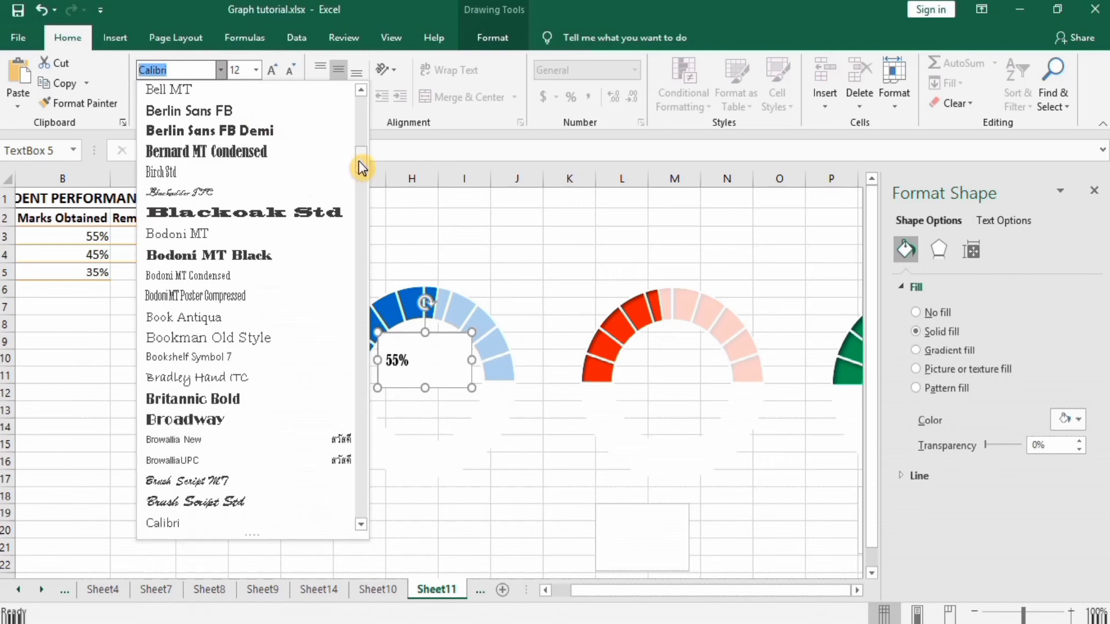
{"action": "left_click_drag", "start_coordinate": [359, 166], "coordinate": [359, 119]}
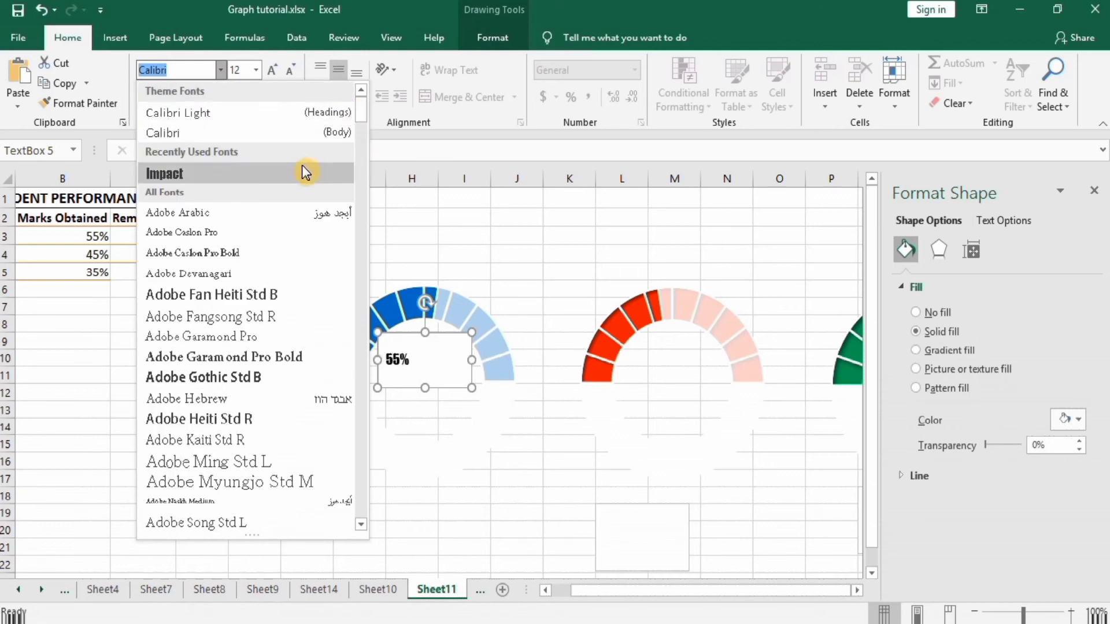
{"action": "left_click", "coordinate": [304, 172]}
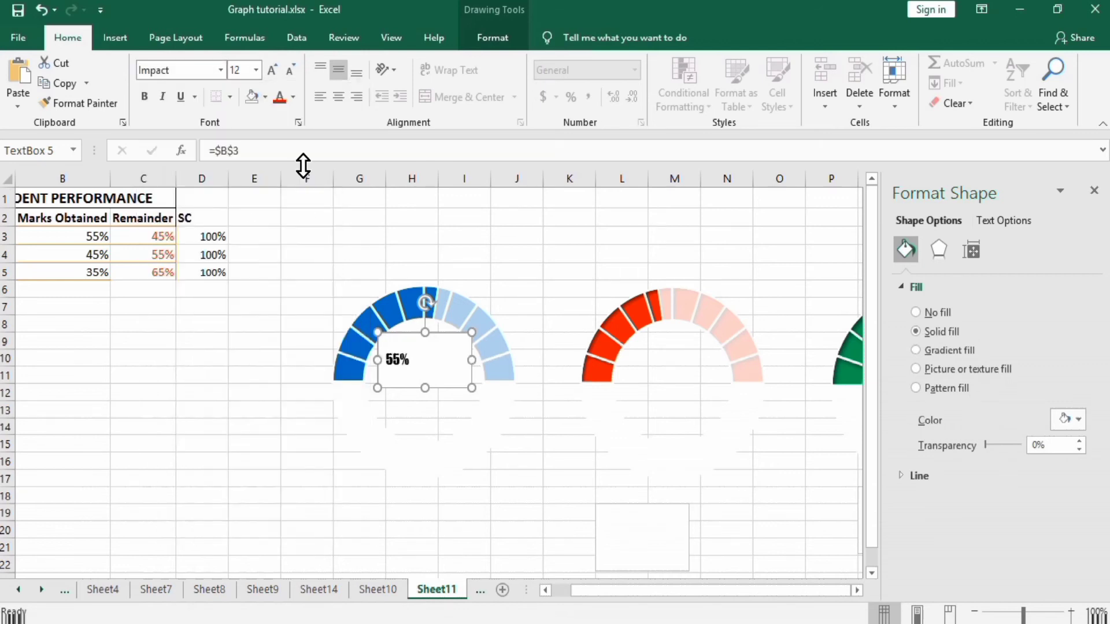
{"action": "left_click", "coordinate": [257, 69]}
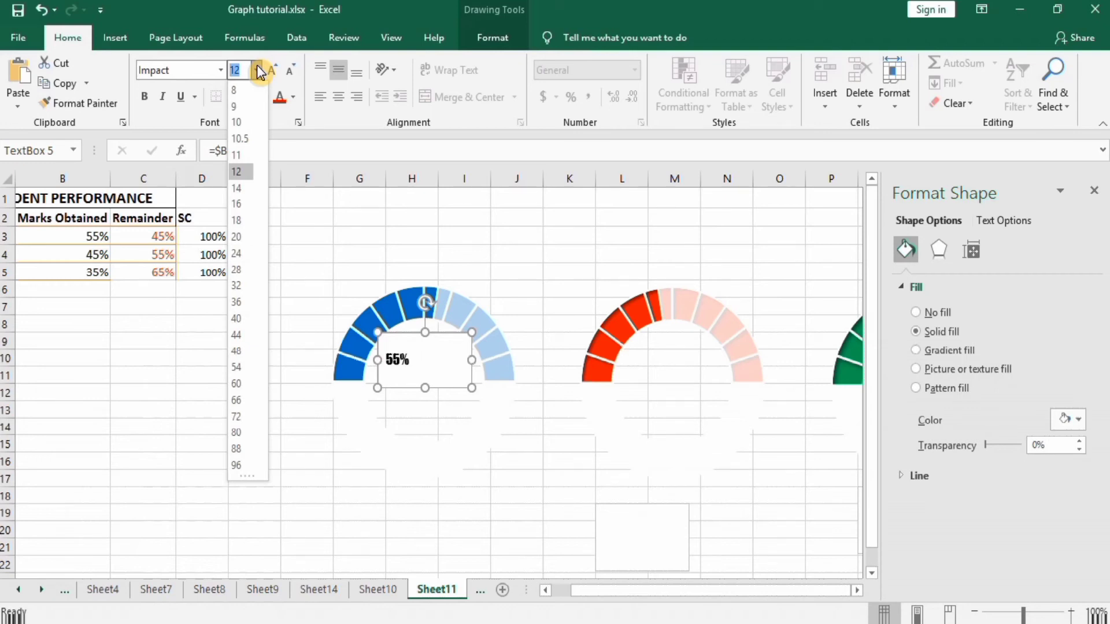
{"action": "left_click", "coordinate": [242, 269]}
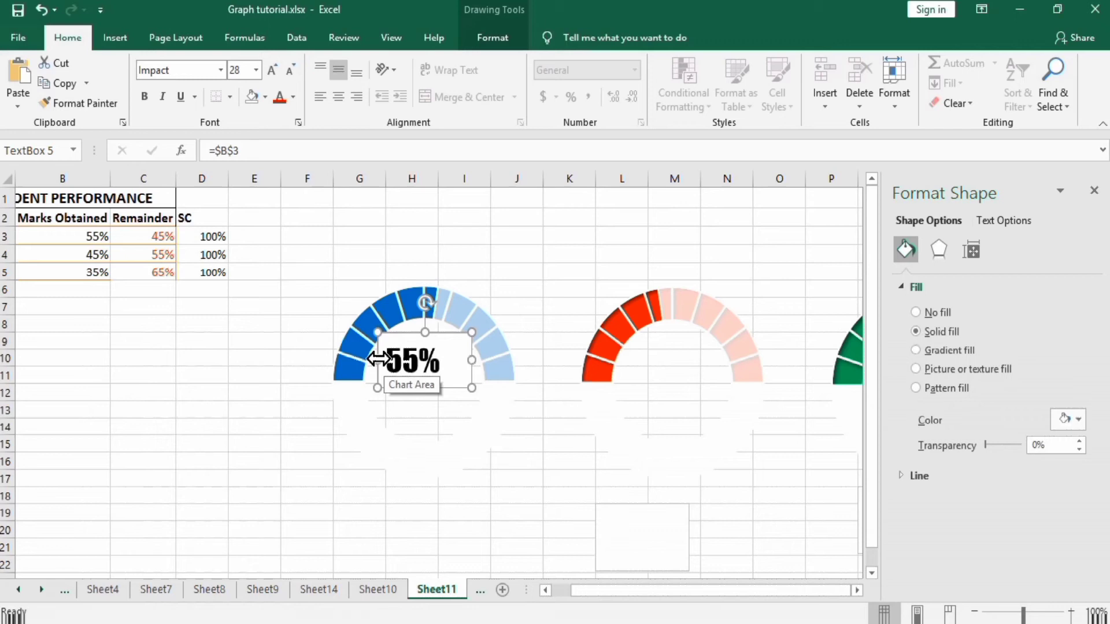
Step: Center the blue gauge's text horizontally and shrink its text box slightly to fit inside the arc
{"action": "left_click_drag", "start_coordinate": [379, 359], "coordinate": [384, 359]}
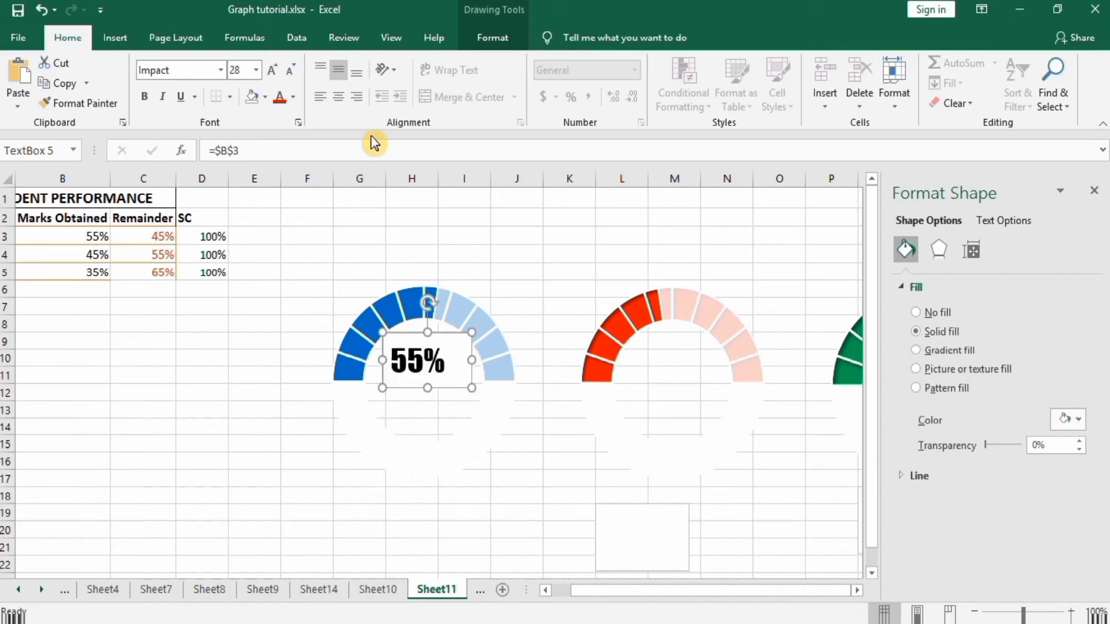
{"action": "left_click", "coordinate": [340, 98]}
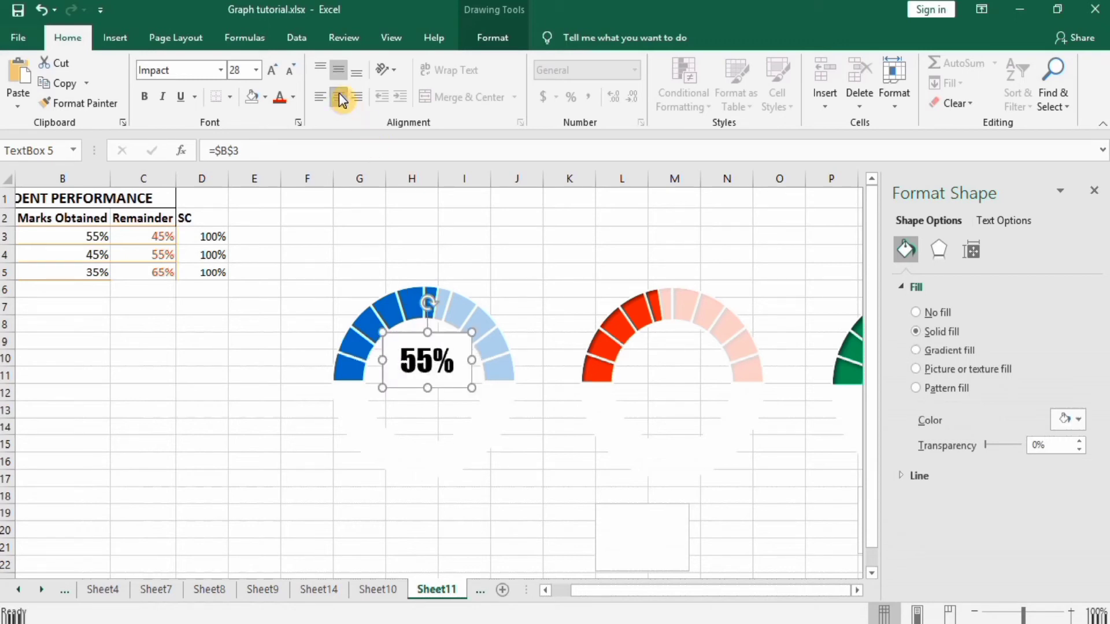
{"action": "left_click", "coordinate": [471, 360]}
{"action": "left_click_drag", "start_coordinate": [470, 360], "coordinate": [424, 385]}
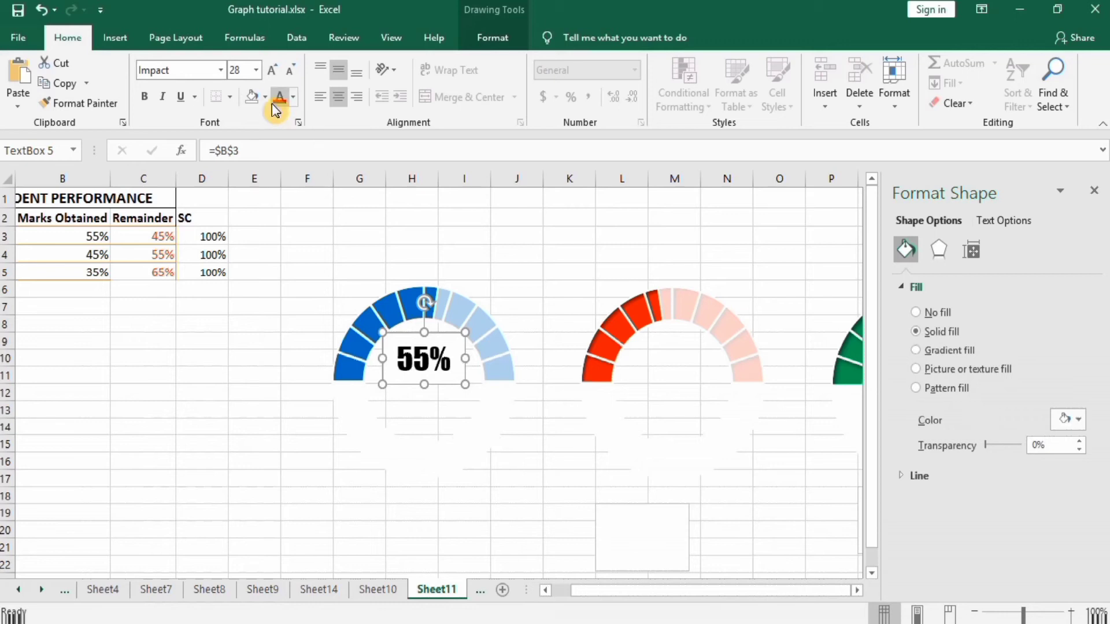
Step: Color the text inside the blue gauge standard blue
{"action": "left_click", "coordinate": [294, 96]}
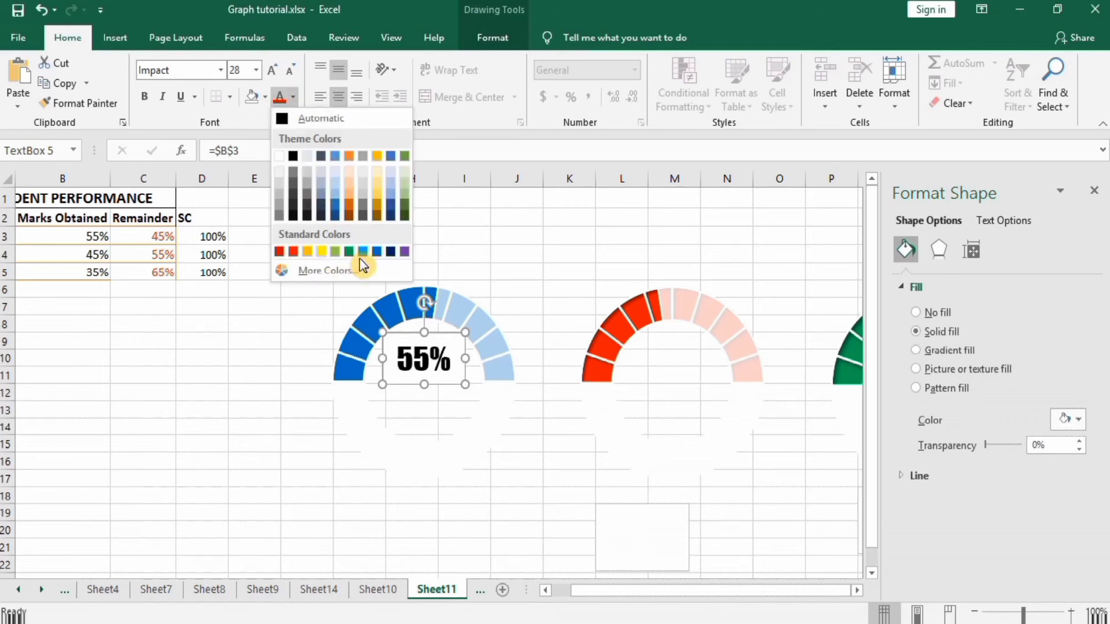
{"action": "left_click", "coordinate": [377, 252]}
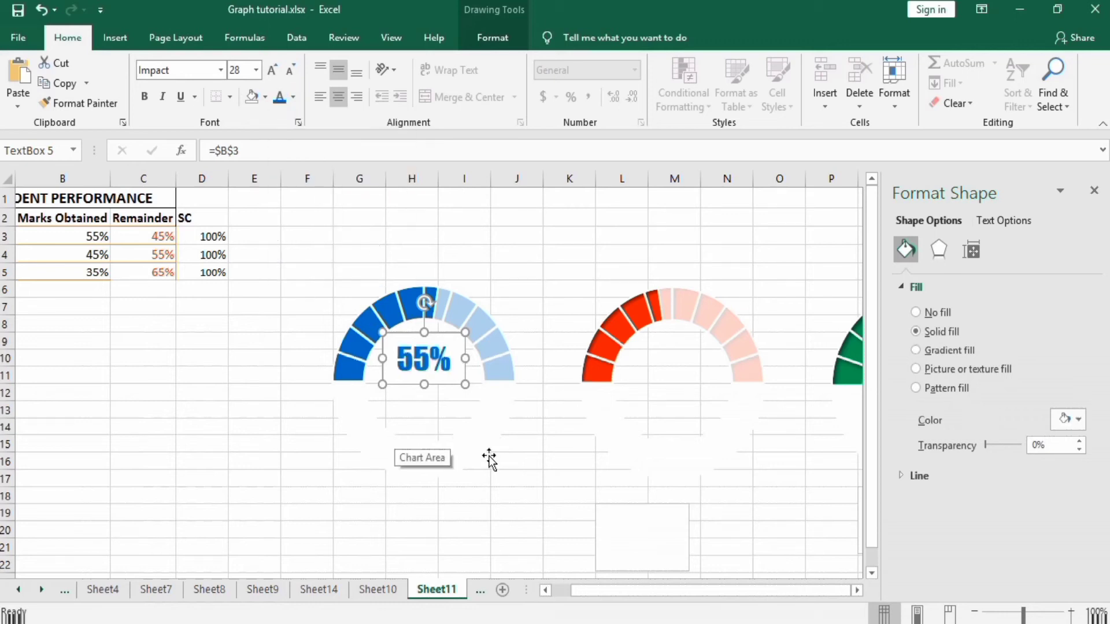
Step: Copy the formatted blue gauge text box, paste it at L3 and move the copy inside the red gauge's arc
{"action": "left_click", "coordinate": [636, 517]}
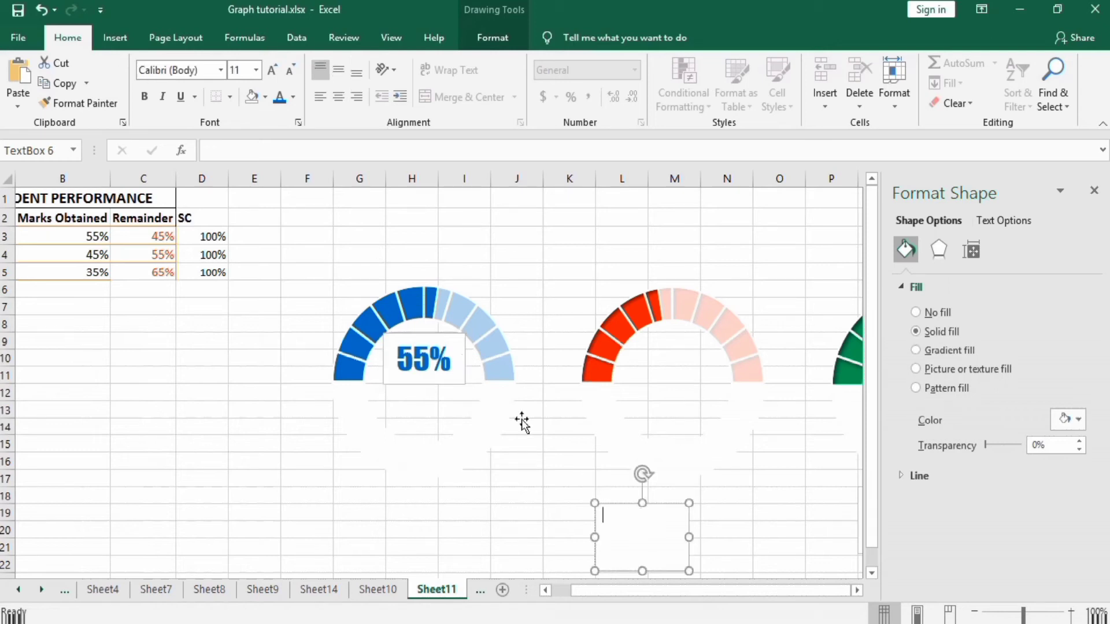
{"action": "left_click", "coordinate": [446, 324]}
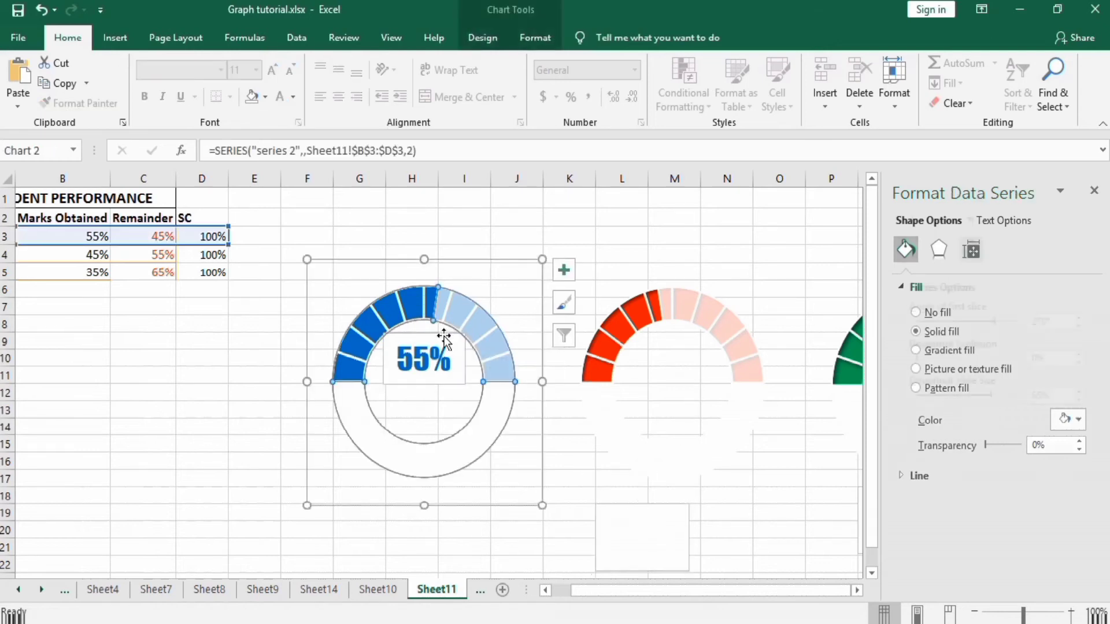
{"action": "left_click", "coordinate": [427, 342]}
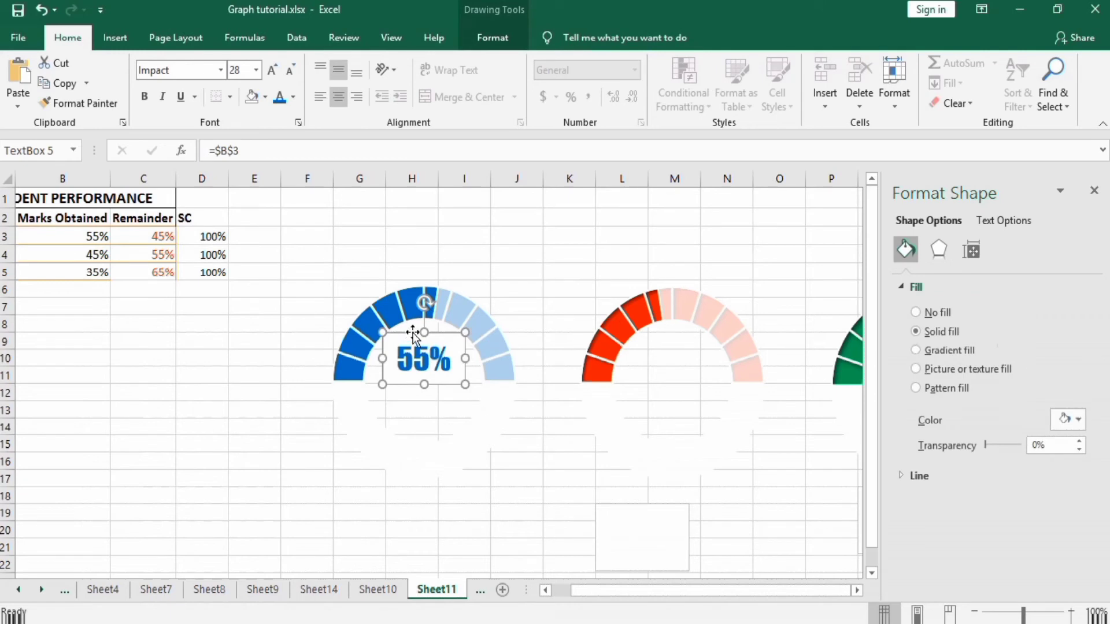
{"action": "right_click", "coordinate": [413, 334]}
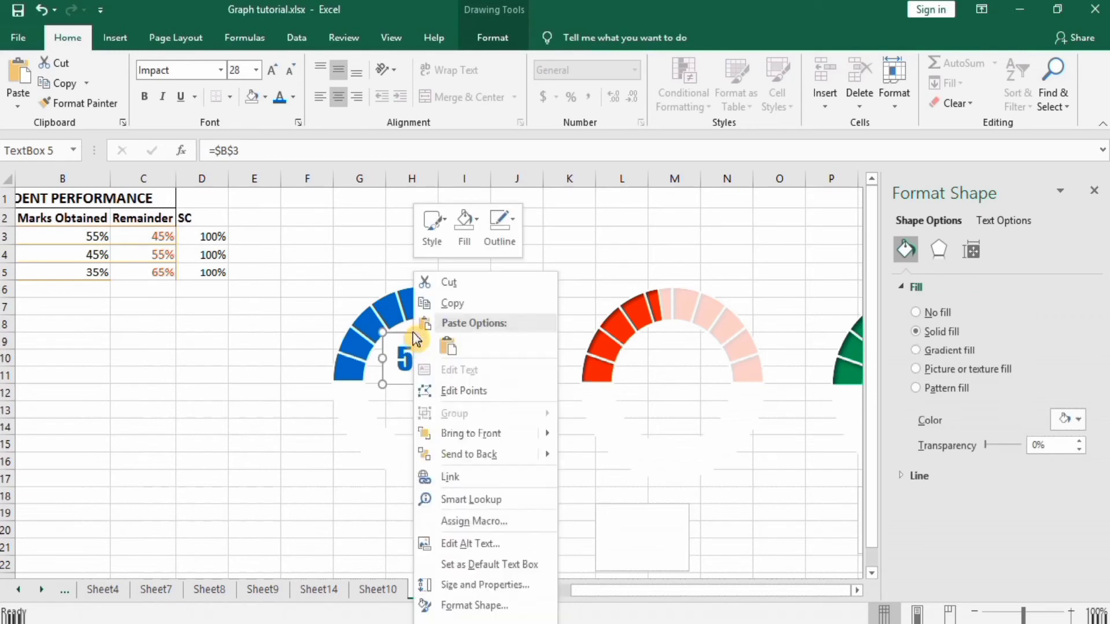
{"action": "left_click", "coordinate": [455, 302]}
{"action": "left_click", "coordinate": [624, 237]}
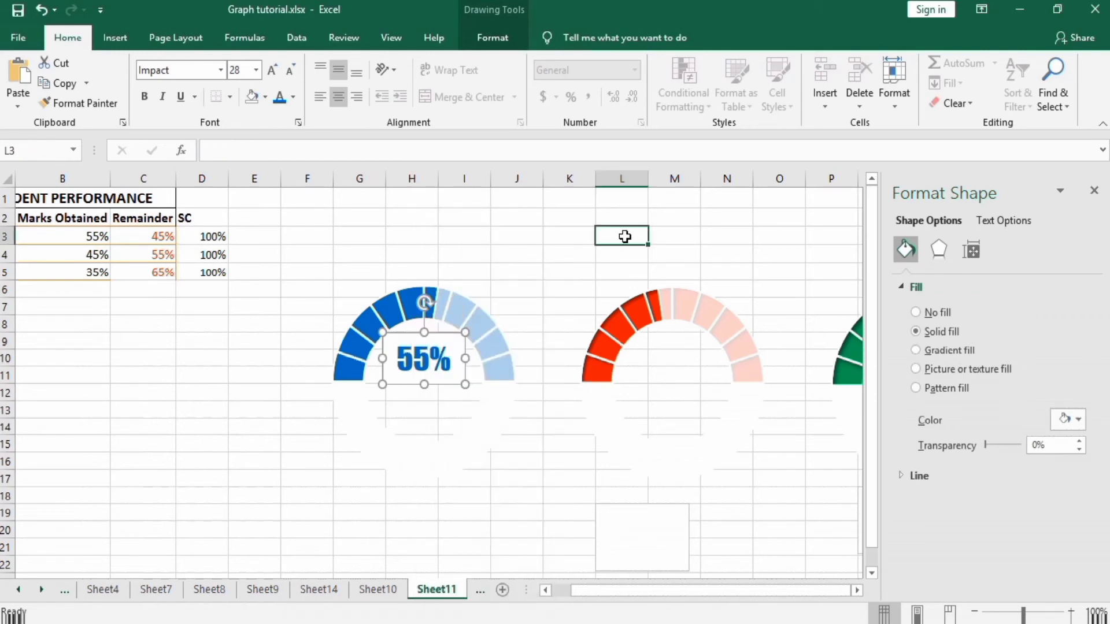
{"action": "key", "text": "ctrl+v"}
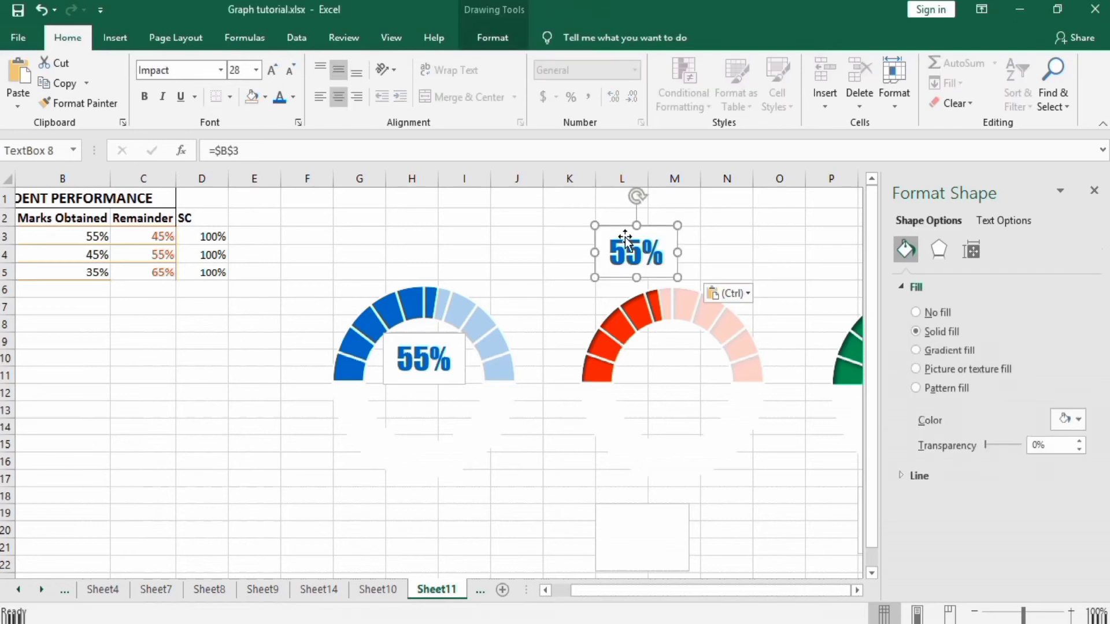
{"action": "left_click_drag", "start_coordinate": [623, 228], "coordinate": [658, 336]}
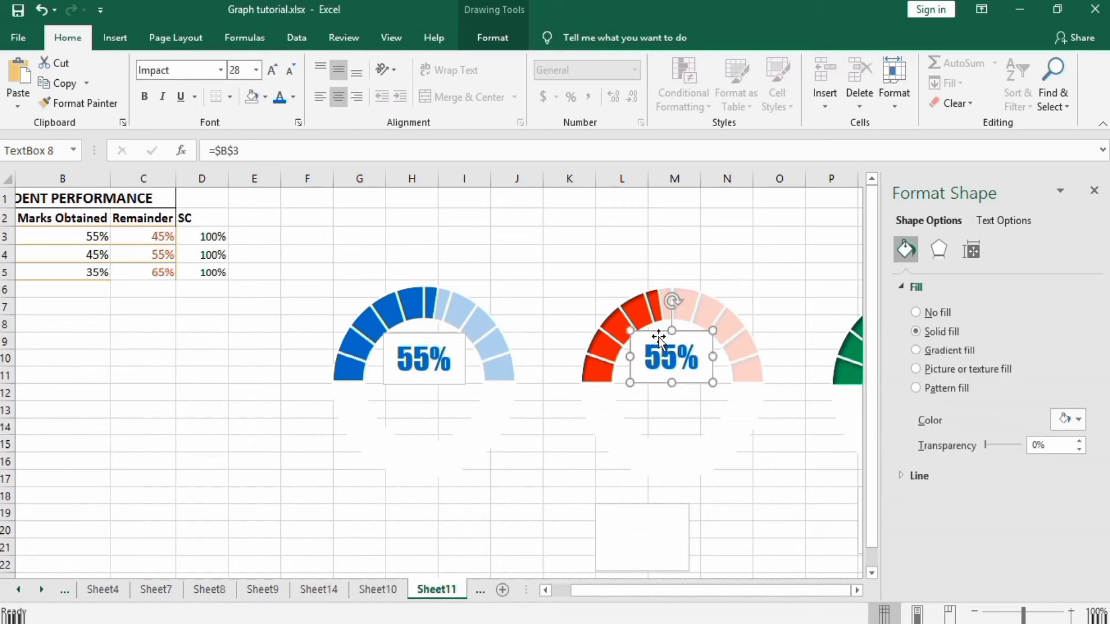
Step: Delete the empty text box below the red gauge
{"action": "left_click", "coordinate": [669, 520]}
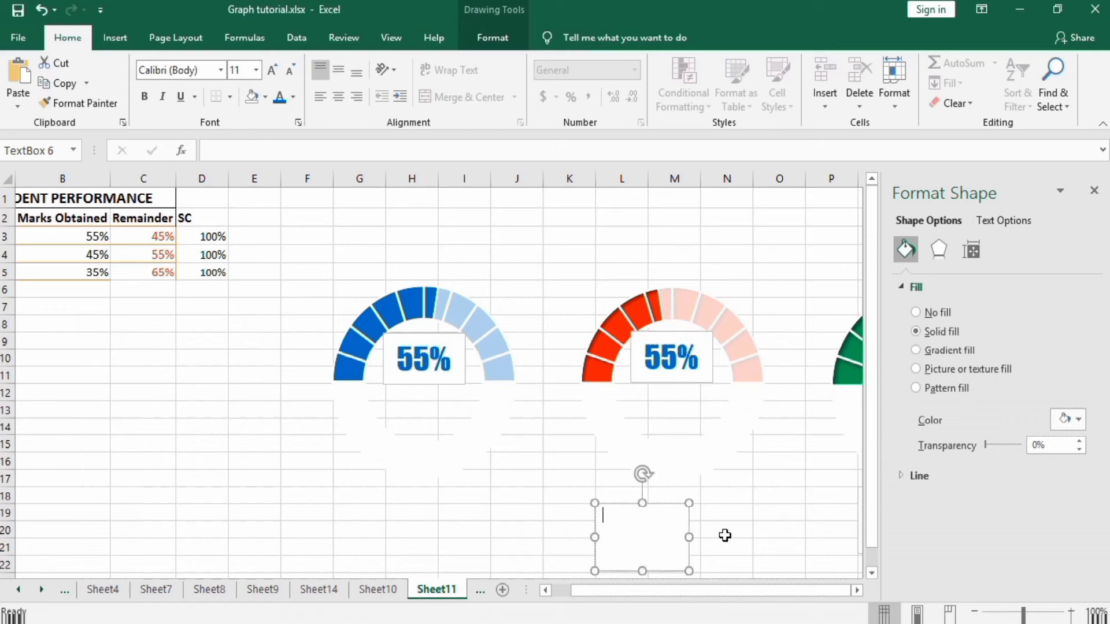
{"action": "left_click", "coordinate": [694, 512]}
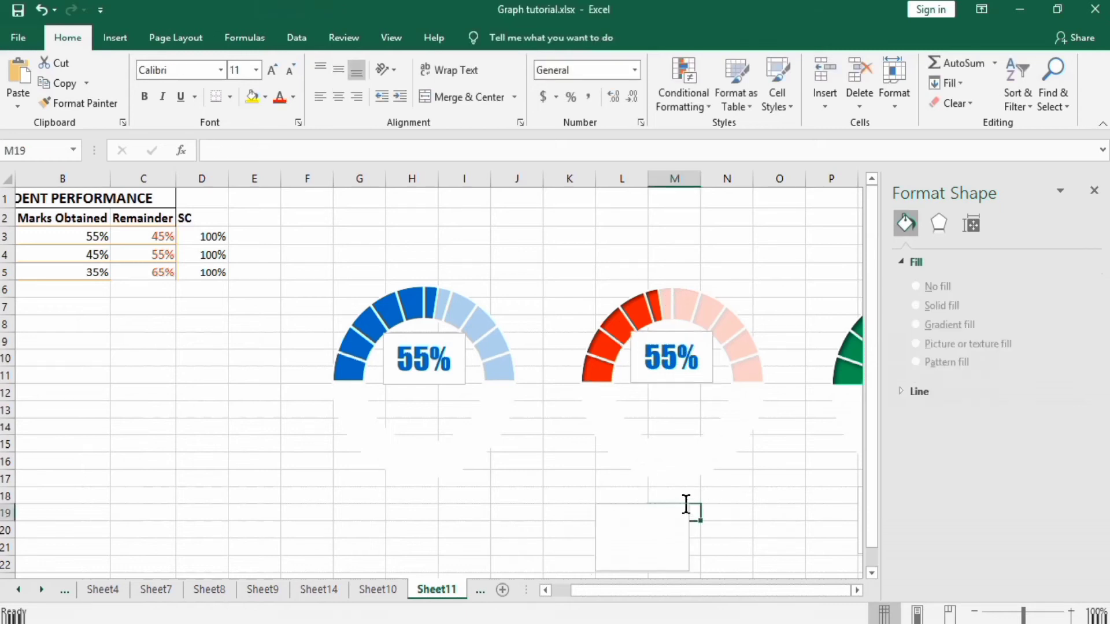
{"action": "left_click", "coordinate": [686, 505]}
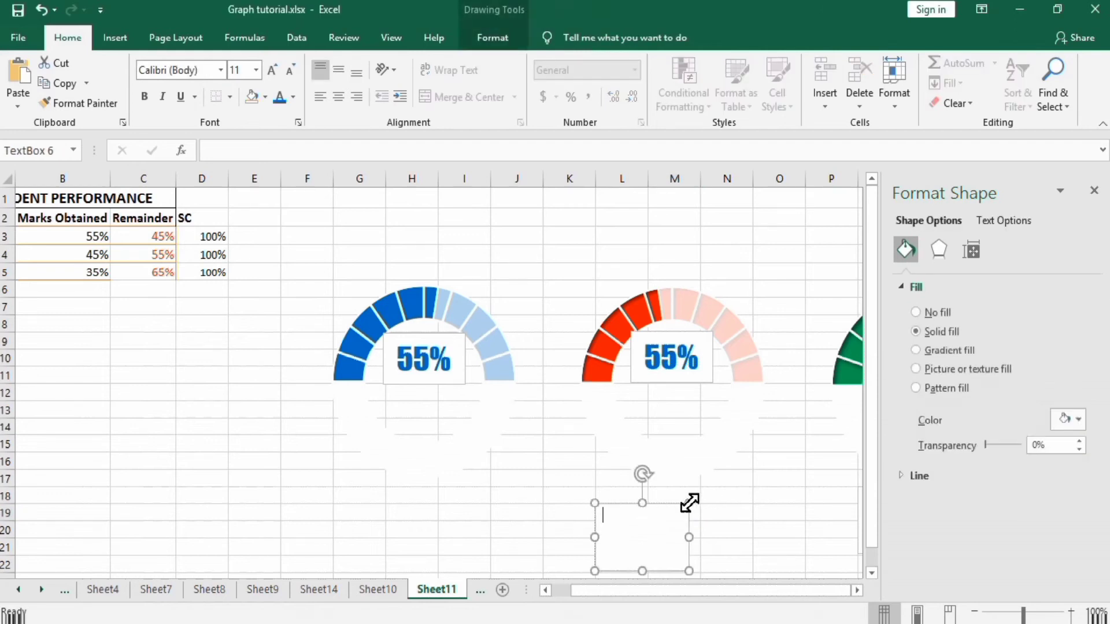
{"action": "left_click", "coordinate": [681, 509]}
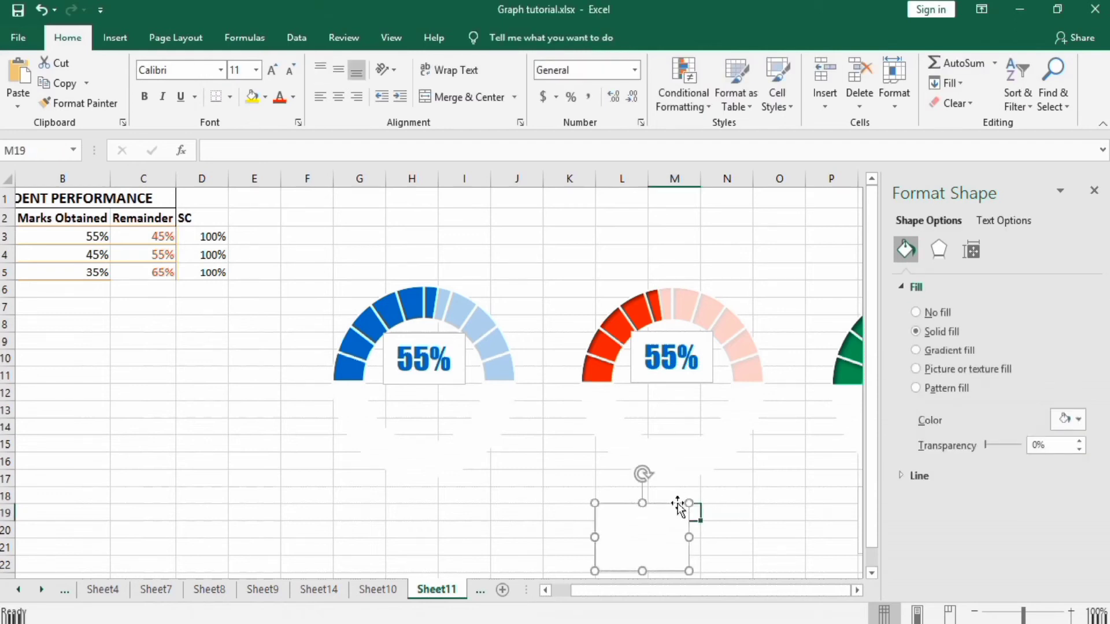
Step: Paste another copy of the formatted text box at R3 and move it inside the green gauge's arc
{"action": "left_click", "coordinate": [857, 591]}
{"action": "left_click", "coordinate": [857, 591]}
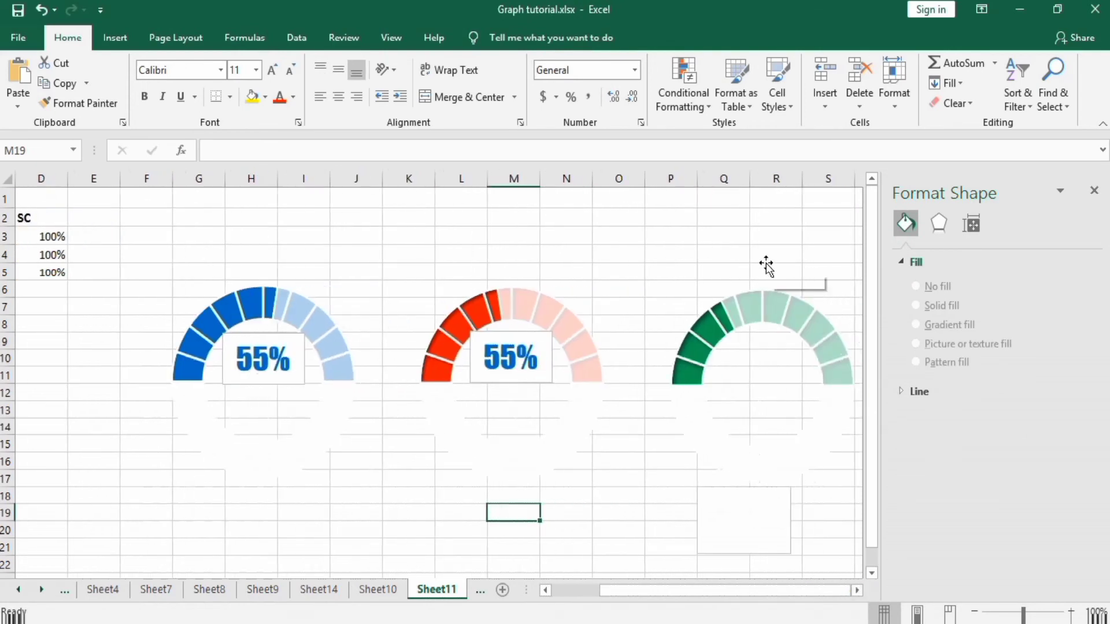
{"action": "left_click", "coordinate": [773, 235]}
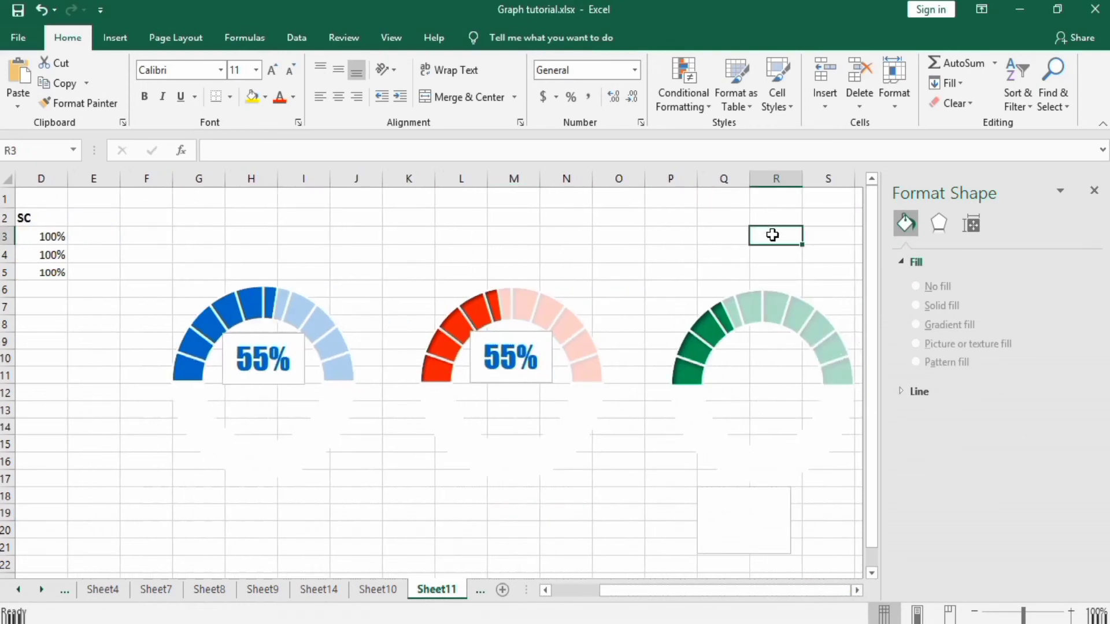
{"action": "key", "text": "ctrl+v"}
{"action": "left_click_drag", "start_coordinate": [770, 227], "coordinate": [741, 333]}
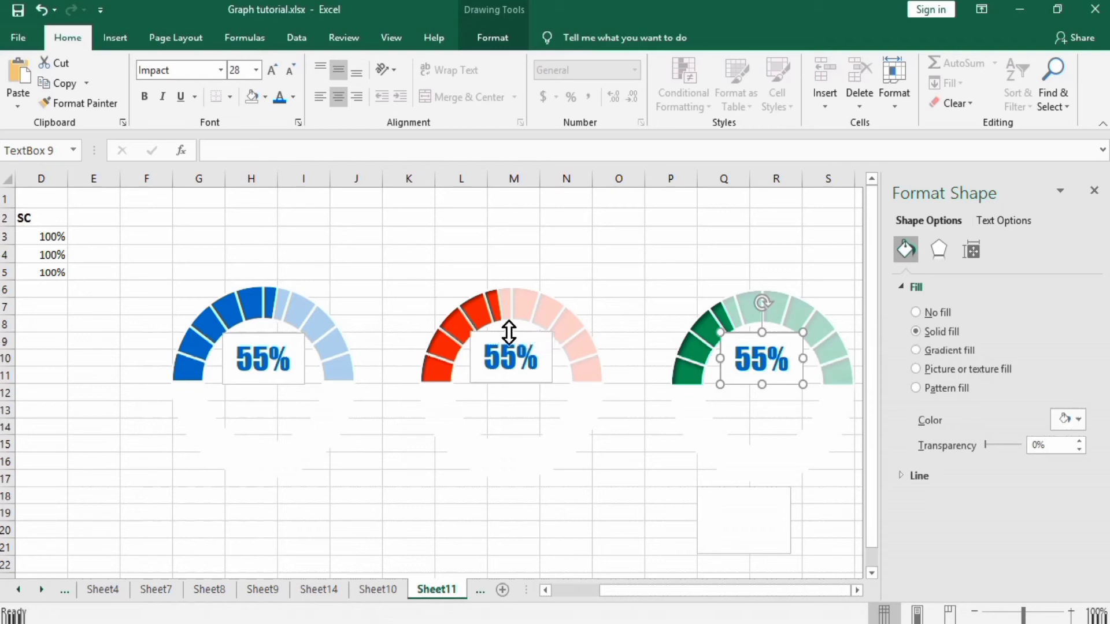
Step: Link the red gauge's text box to cell B4 with =$B$4
{"action": "left_click", "coordinate": [508, 332]}
{"action": "left_click", "coordinate": [251, 148]}
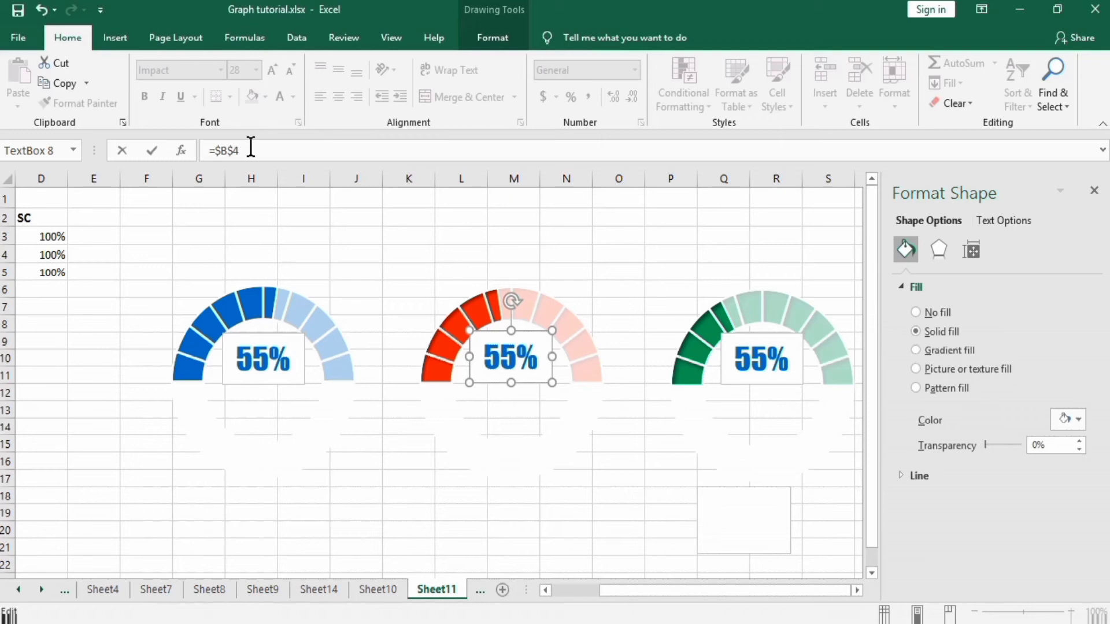
{"action": "key", "text": "Return"}
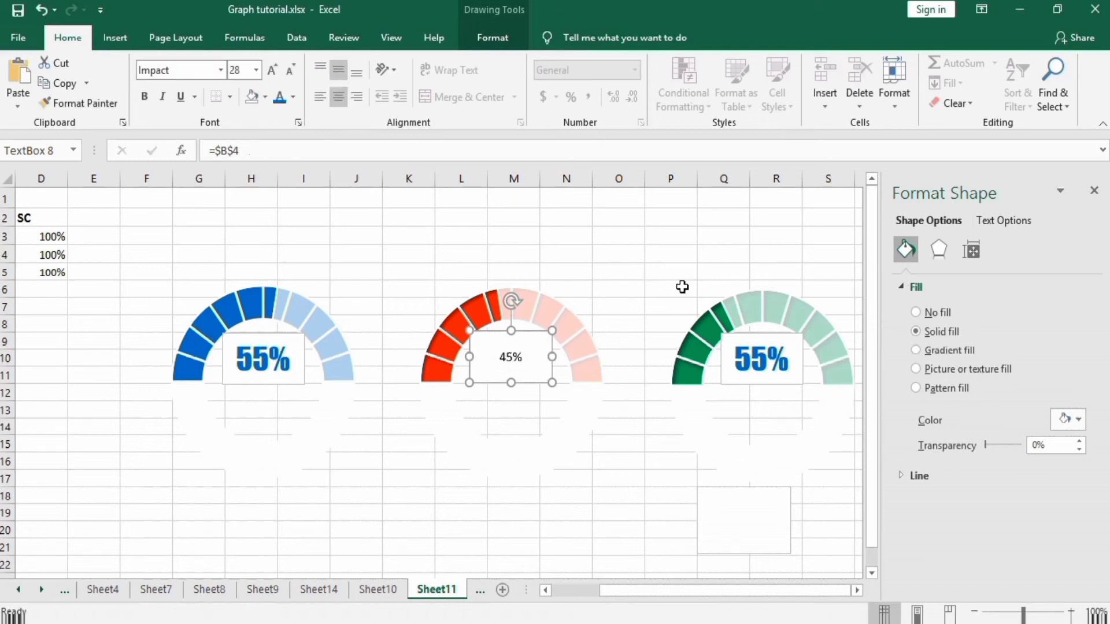
Step: Link the green gauge's text box to cell B5 with =$B$5
{"action": "left_click", "coordinate": [737, 336]}
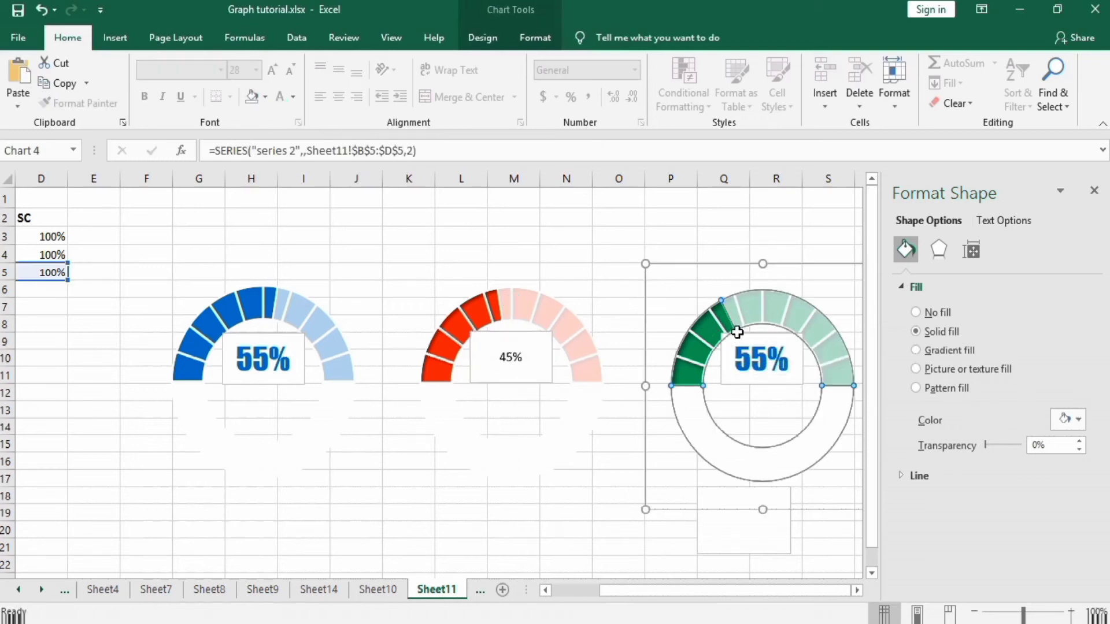
{"action": "left_click", "coordinate": [745, 345]}
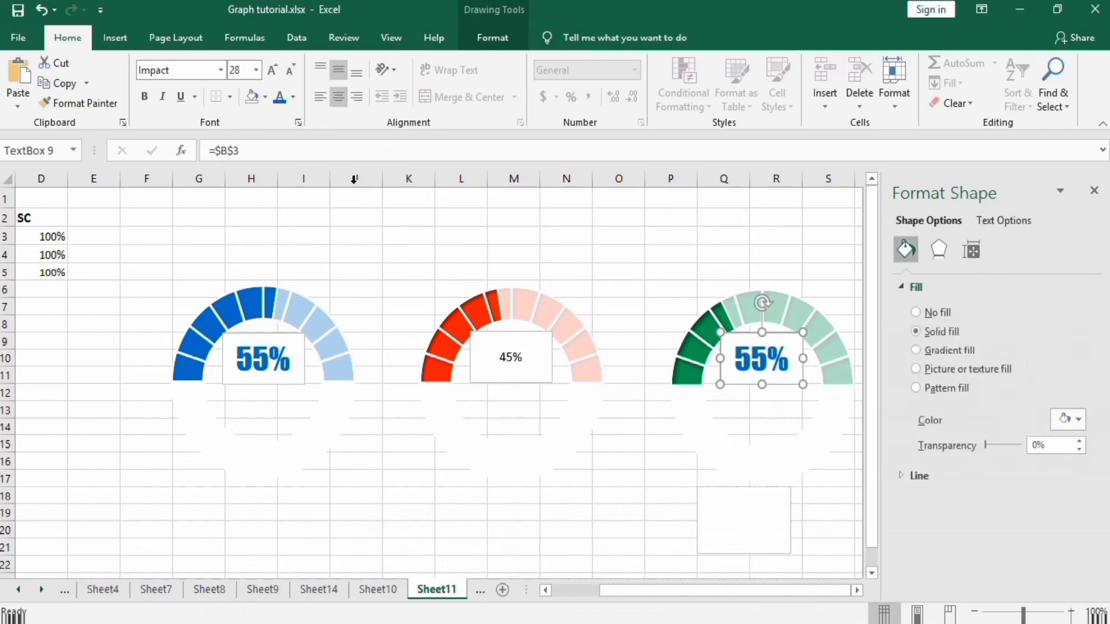
{"action": "left_click", "coordinate": [250, 151]}
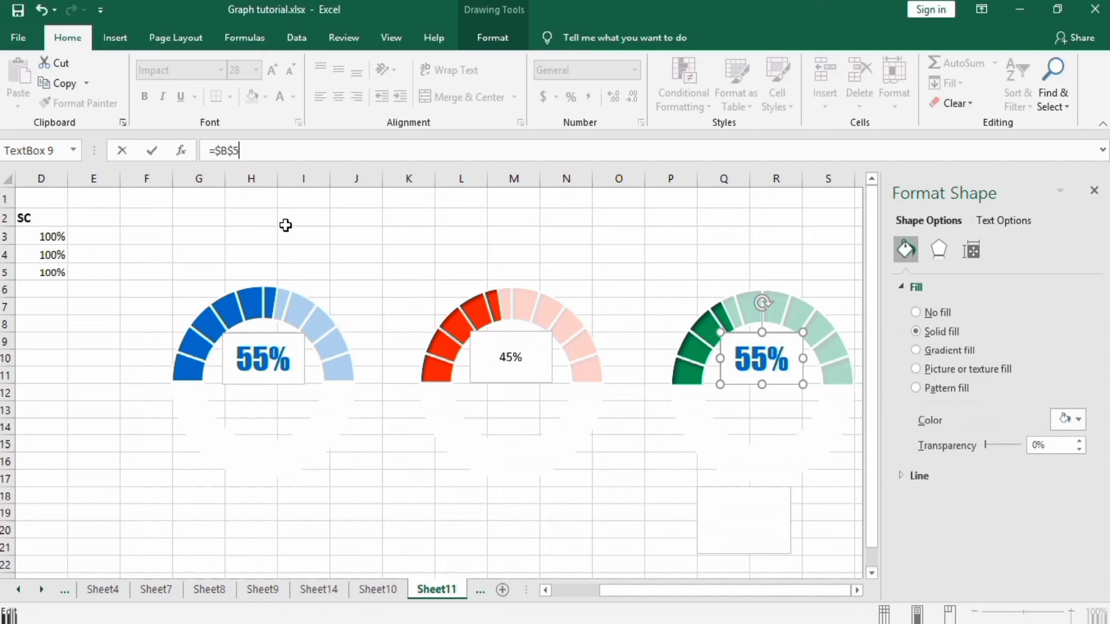
{"action": "left_click", "coordinate": [317, 221]}
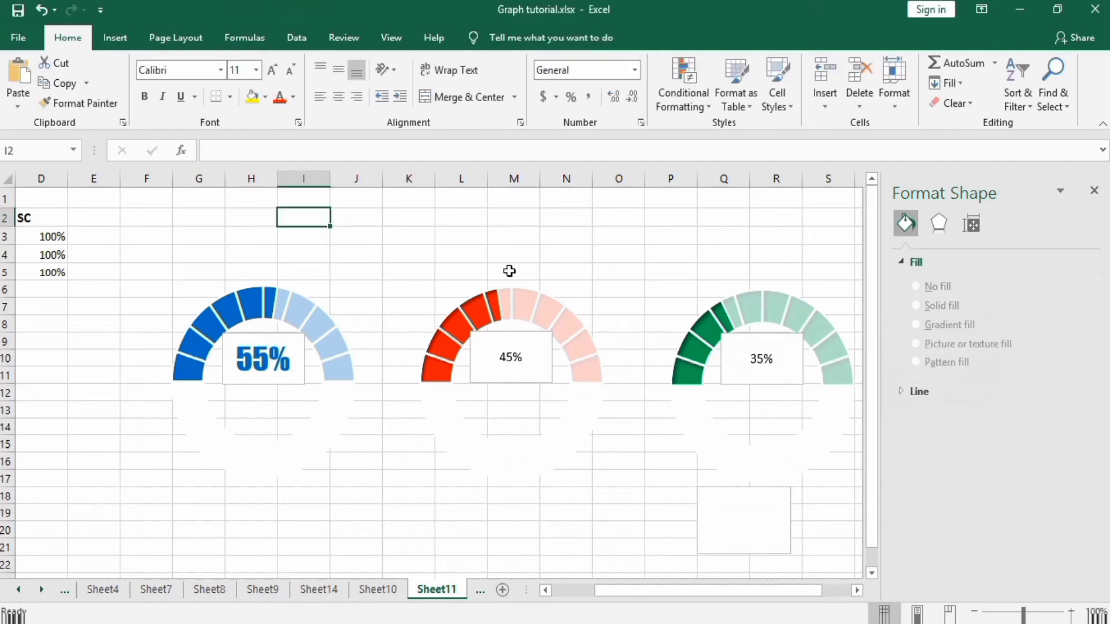
Step: Set the blue gauge's 55% text box to no fill and no outline
{"action": "left_click_drag", "start_coordinate": [620, 589], "coordinate": [591, 591]}
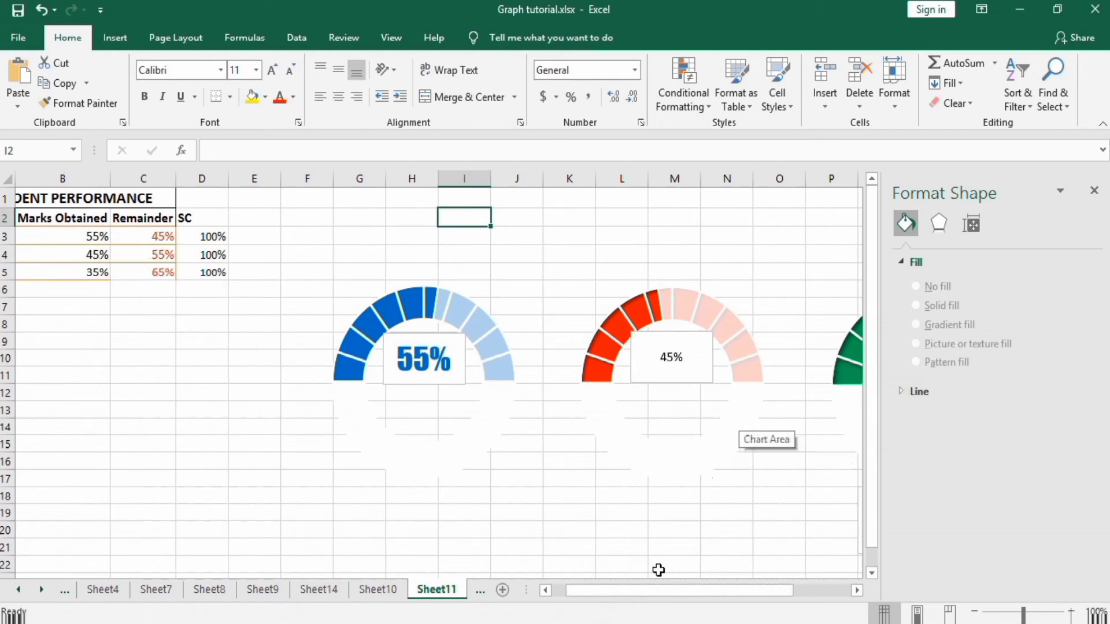
{"action": "left_click", "coordinate": [452, 337]}
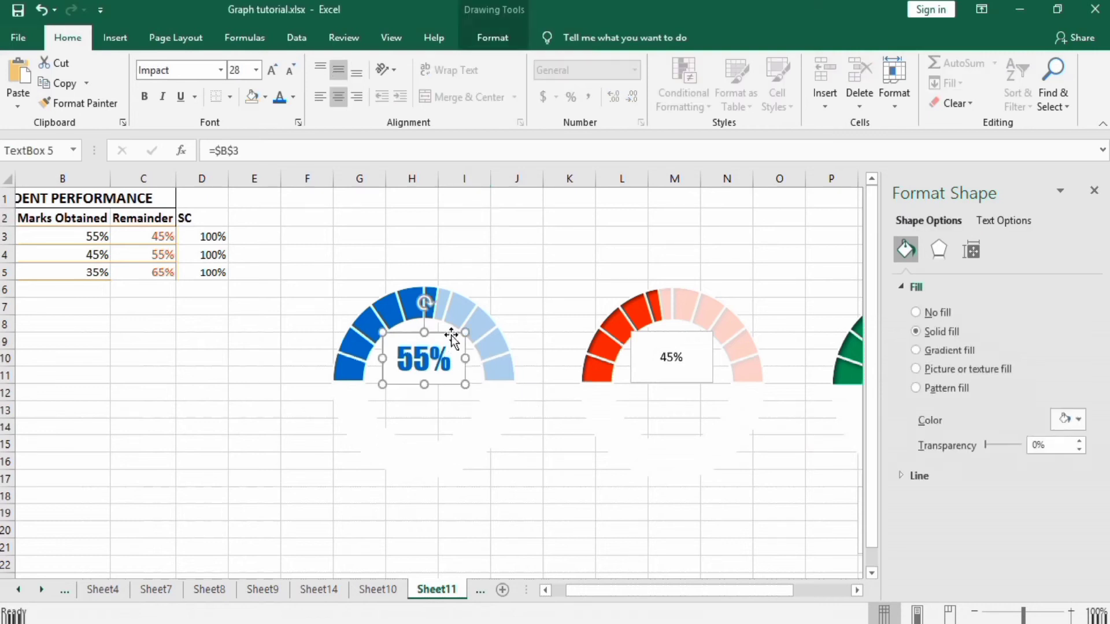
{"action": "left_click", "coordinate": [506, 37]}
{"action": "left_click", "coordinate": [426, 63]}
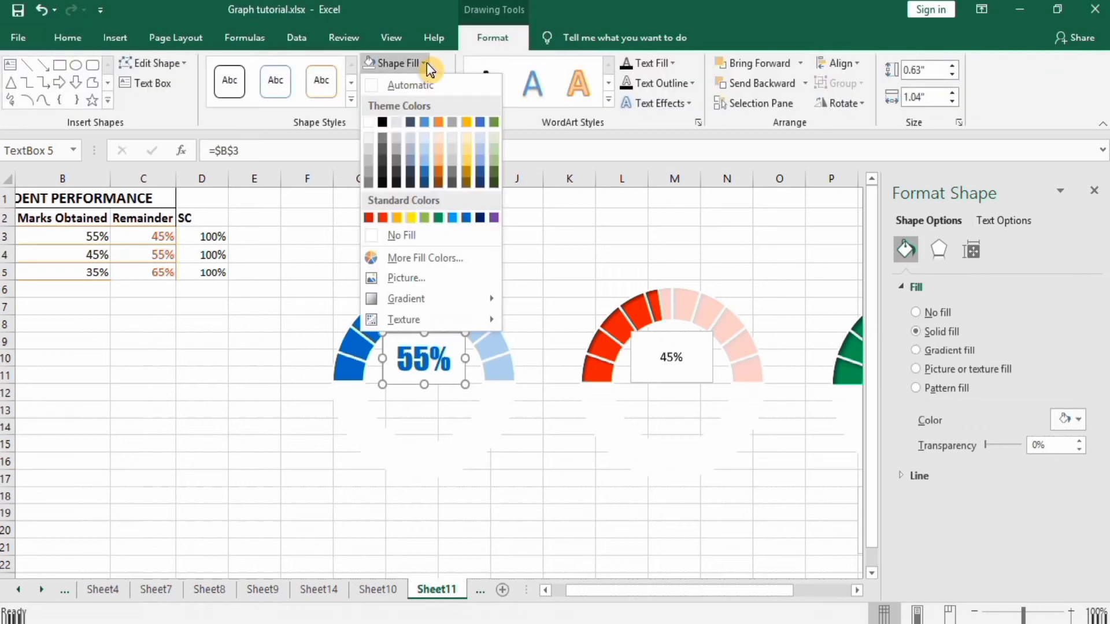
{"action": "left_click", "coordinate": [370, 239]}
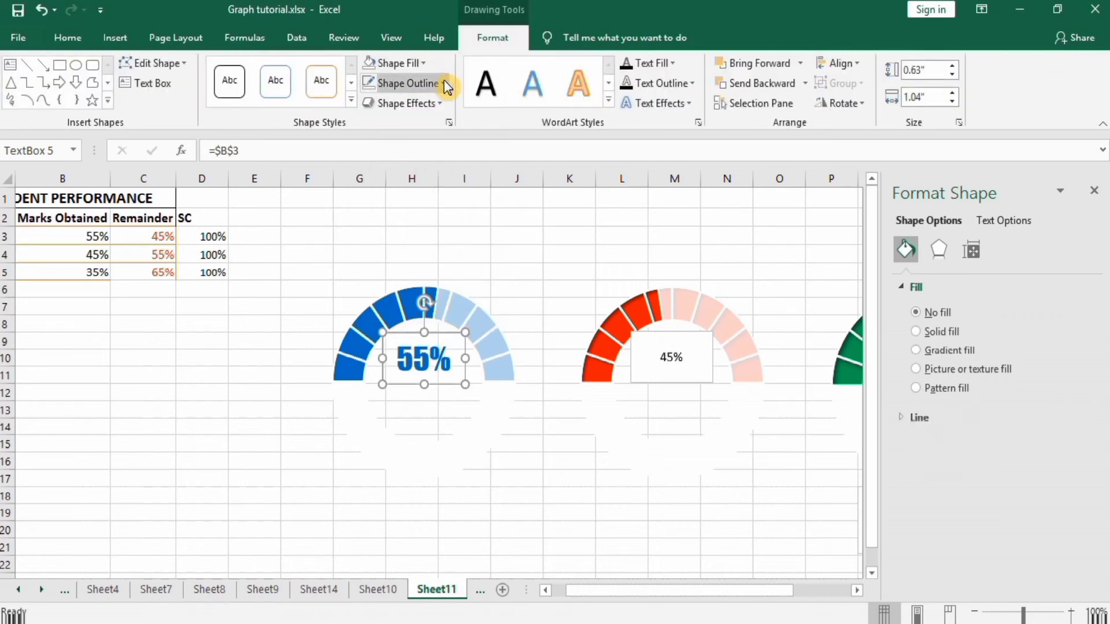
{"action": "left_click", "coordinate": [438, 83]}
{"action": "left_click", "coordinate": [373, 256]}
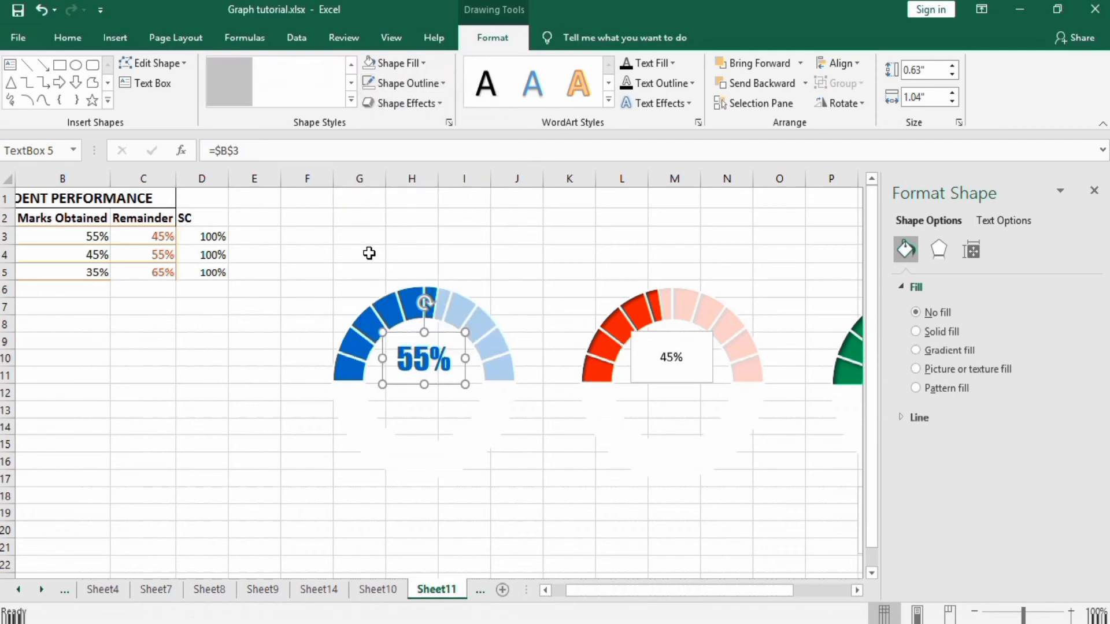
Step: Format the red gauge's text box in Impact, size 28, with the standard red font color
{"action": "left_click", "coordinate": [656, 335]}
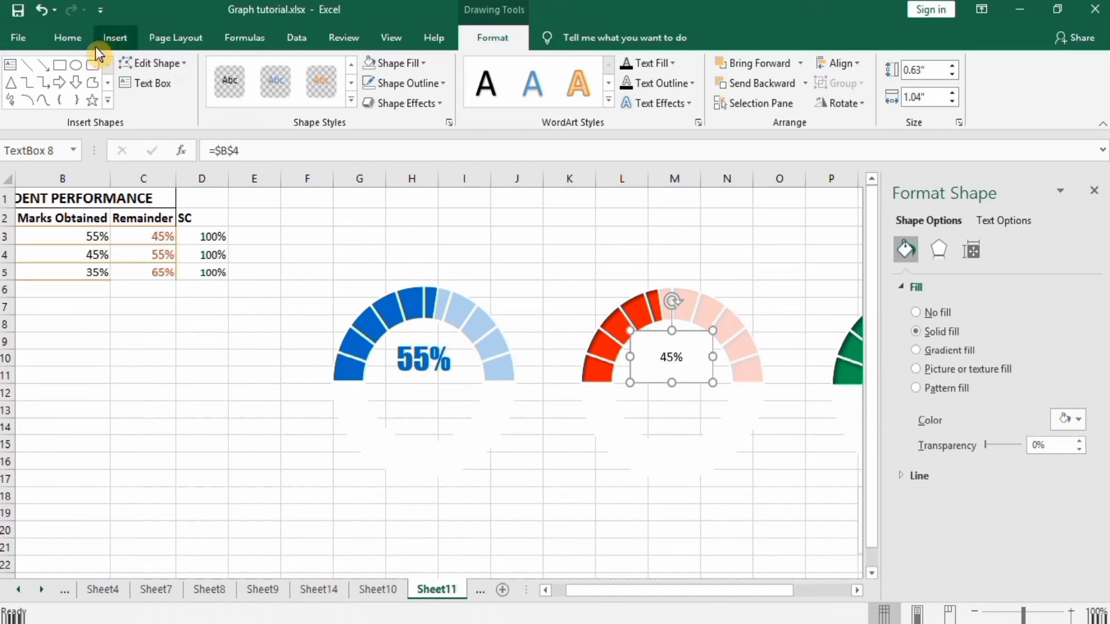
{"action": "left_click", "coordinate": [72, 42]}
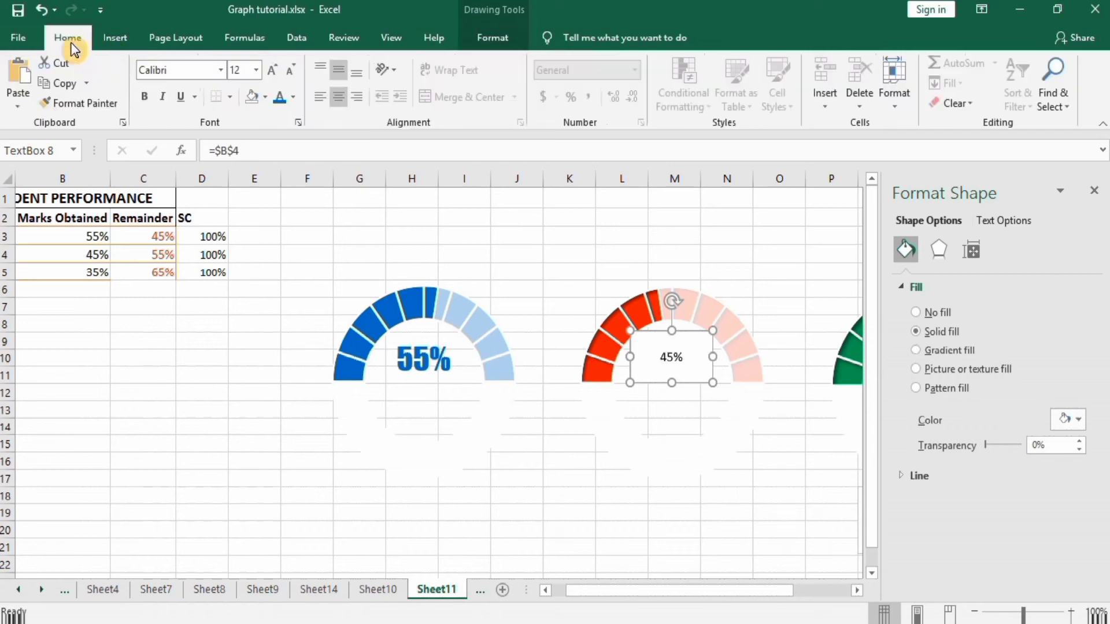
{"action": "left_click", "coordinate": [222, 70]}
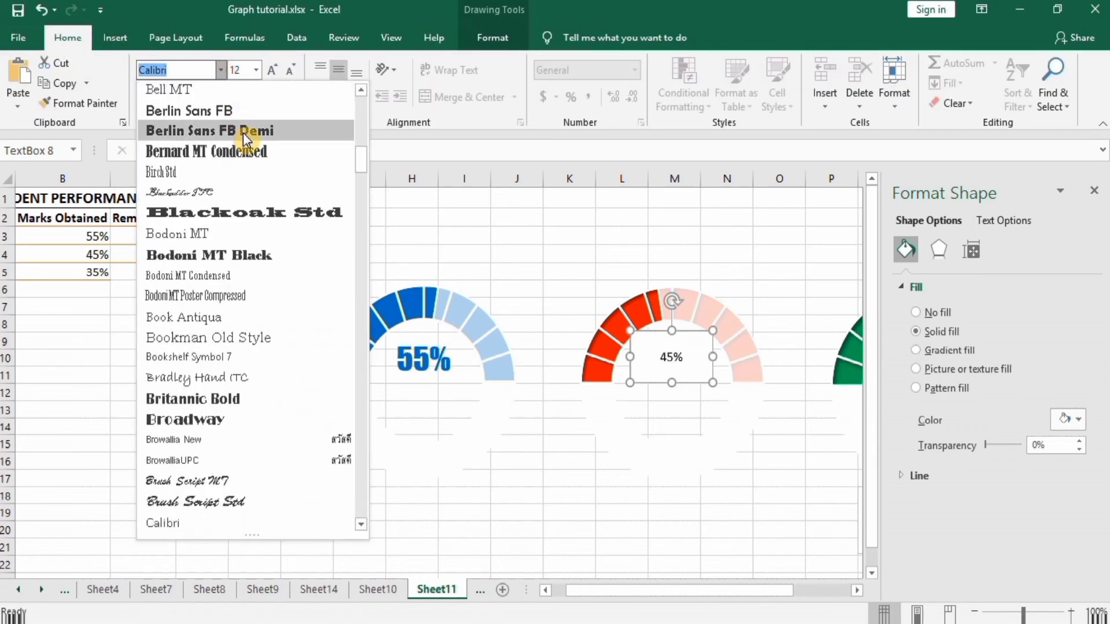
{"action": "left_click_drag", "start_coordinate": [365, 154], "coordinate": [365, 99]}
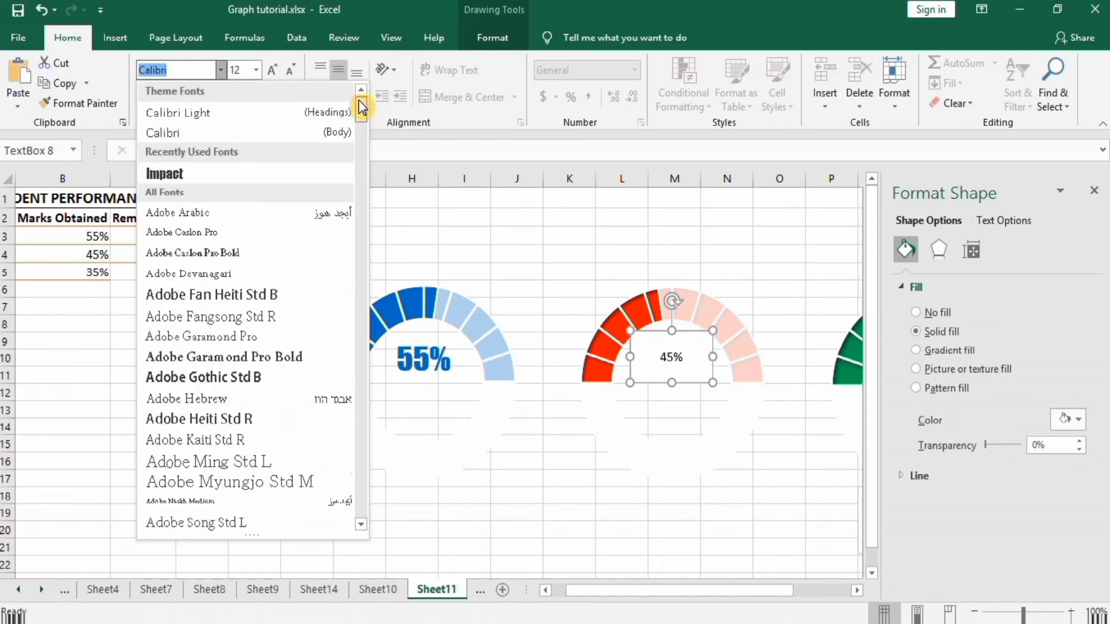
{"action": "left_click", "coordinate": [288, 169]}
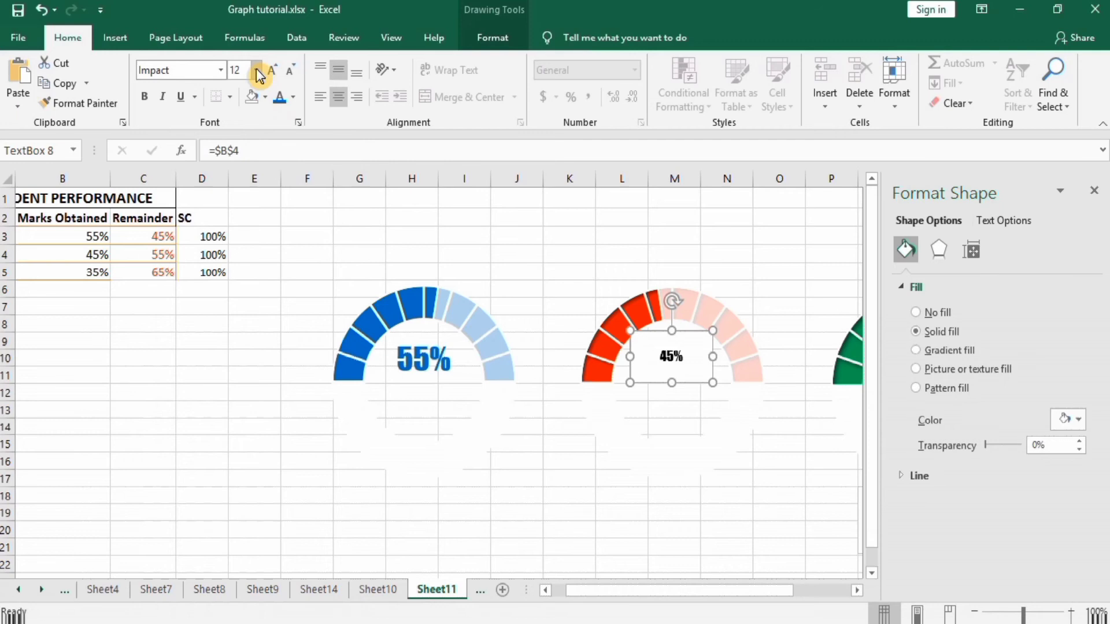
{"action": "left_click", "coordinate": [256, 70]}
{"action": "left_click", "coordinate": [241, 270]}
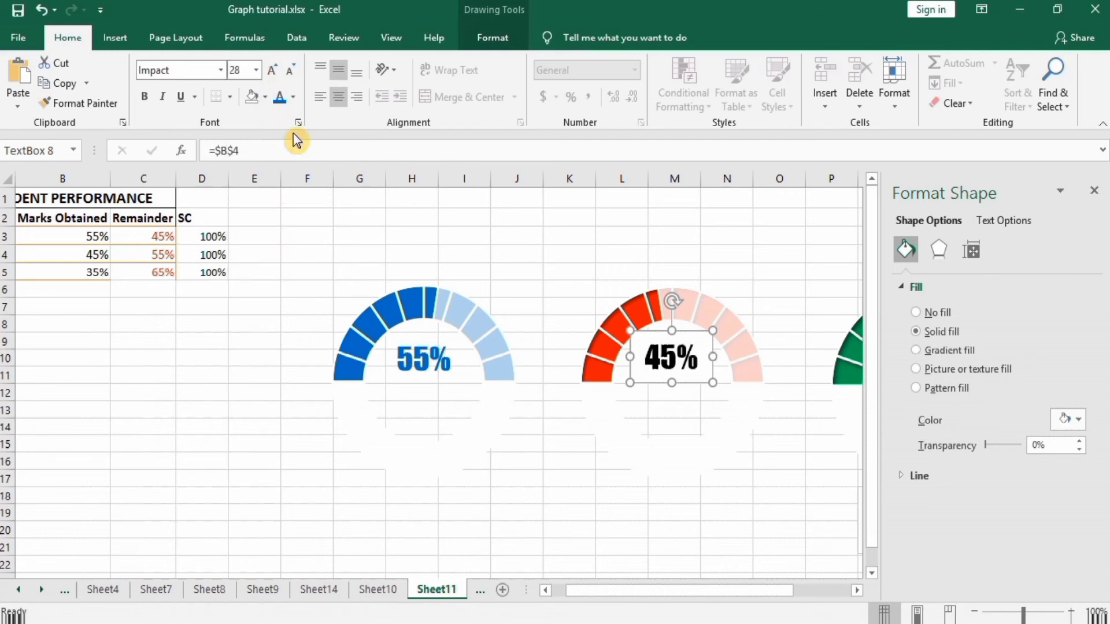
{"action": "left_click", "coordinate": [293, 97]}
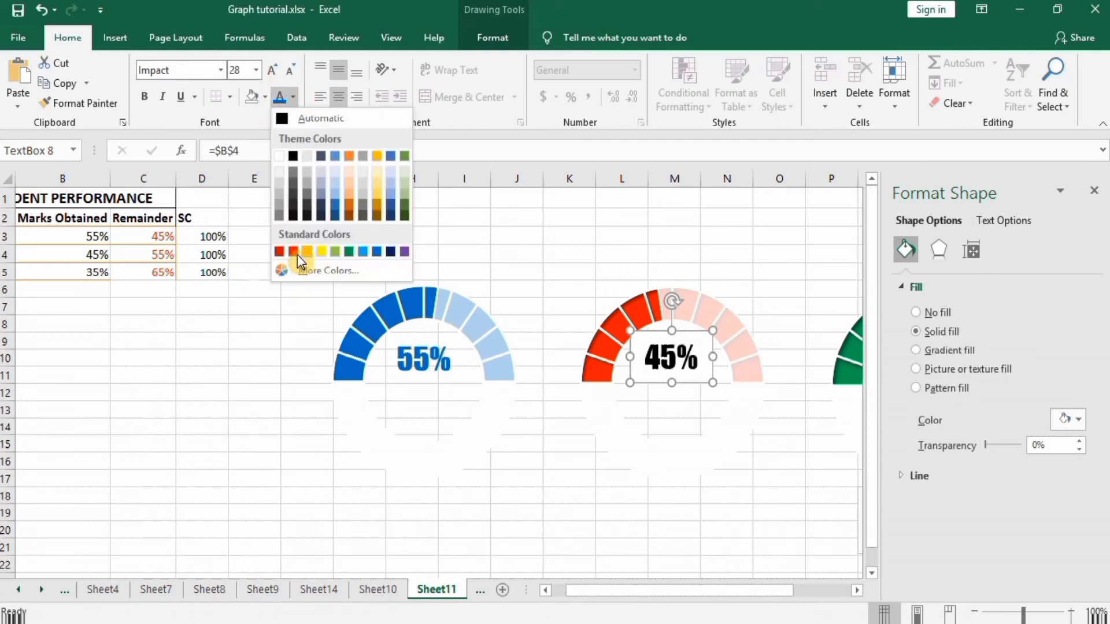
{"action": "left_click", "coordinate": [293, 251]}
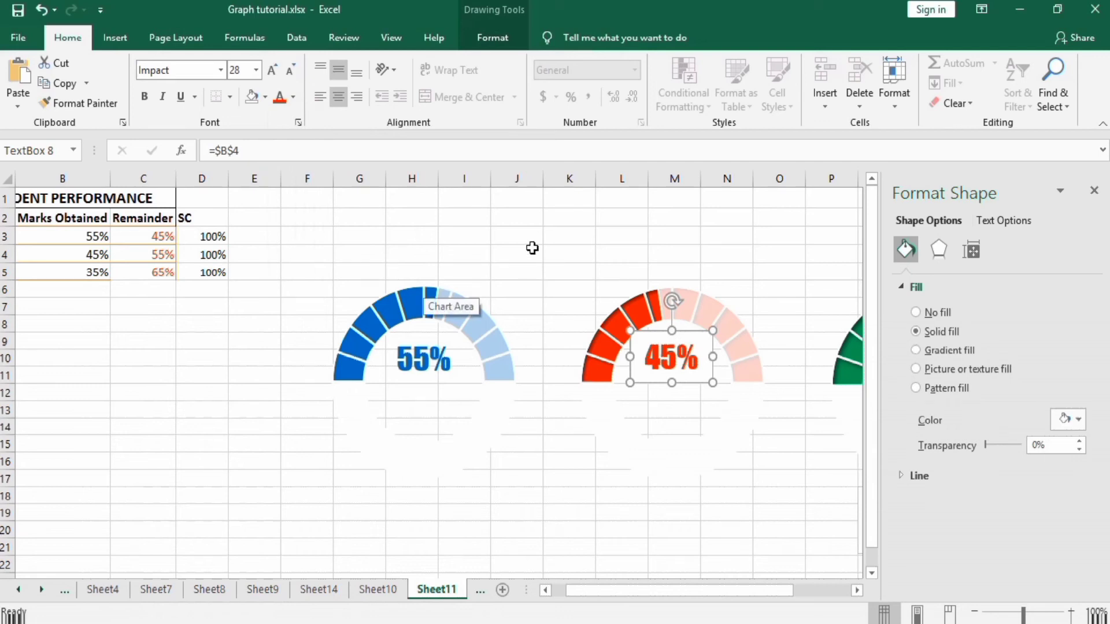
{"action": "left_click", "coordinate": [559, 238]}
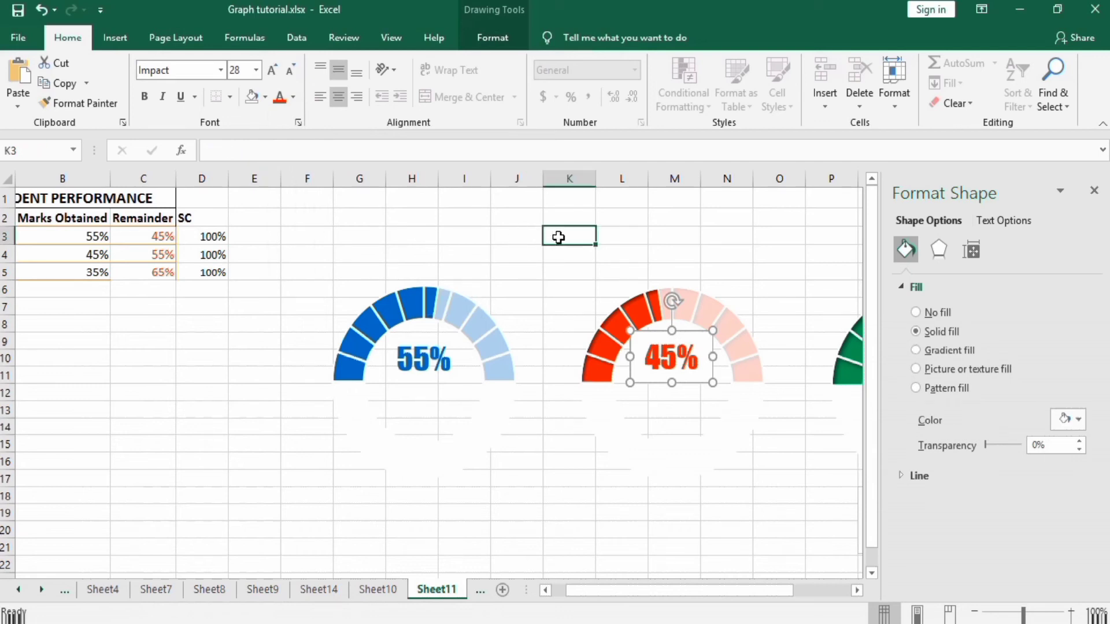
Step: Remove the fill and outline from the red gauge's 45% text box
{"action": "left_click", "coordinate": [649, 331]}
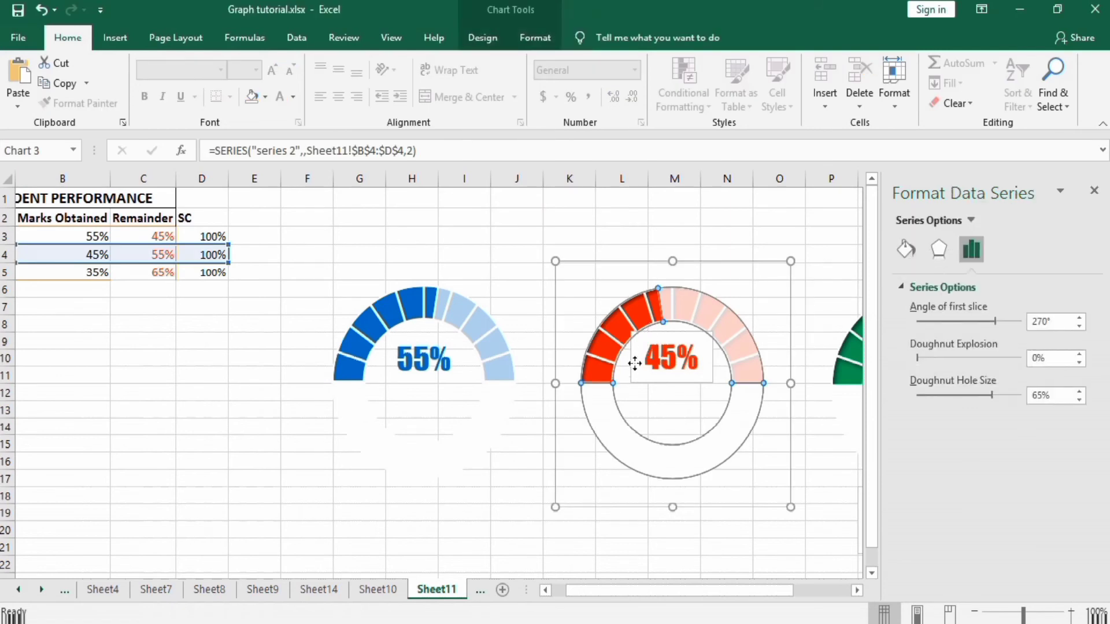
{"action": "left_click", "coordinate": [639, 342]}
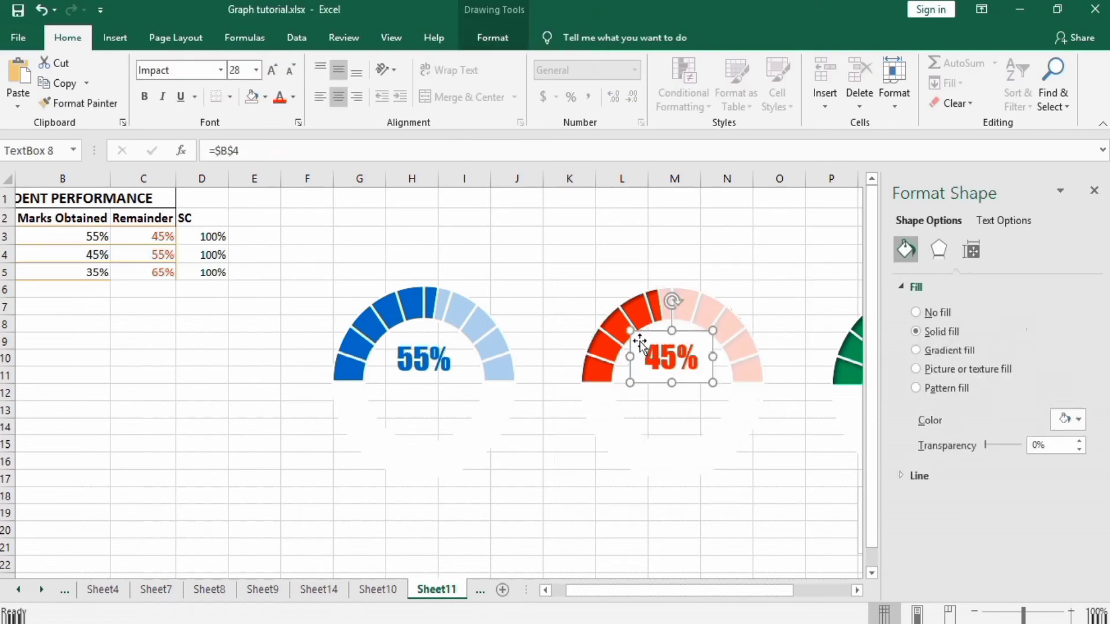
{"action": "left_click", "coordinate": [491, 37]}
{"action": "left_click", "coordinate": [420, 63]}
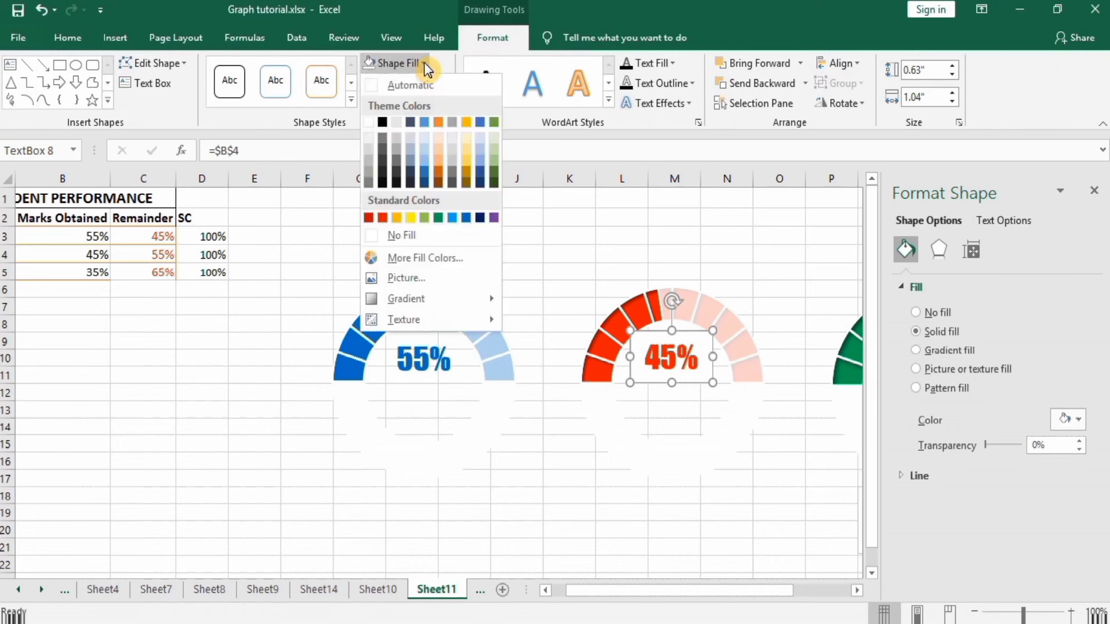
{"action": "left_click", "coordinate": [370, 235]}
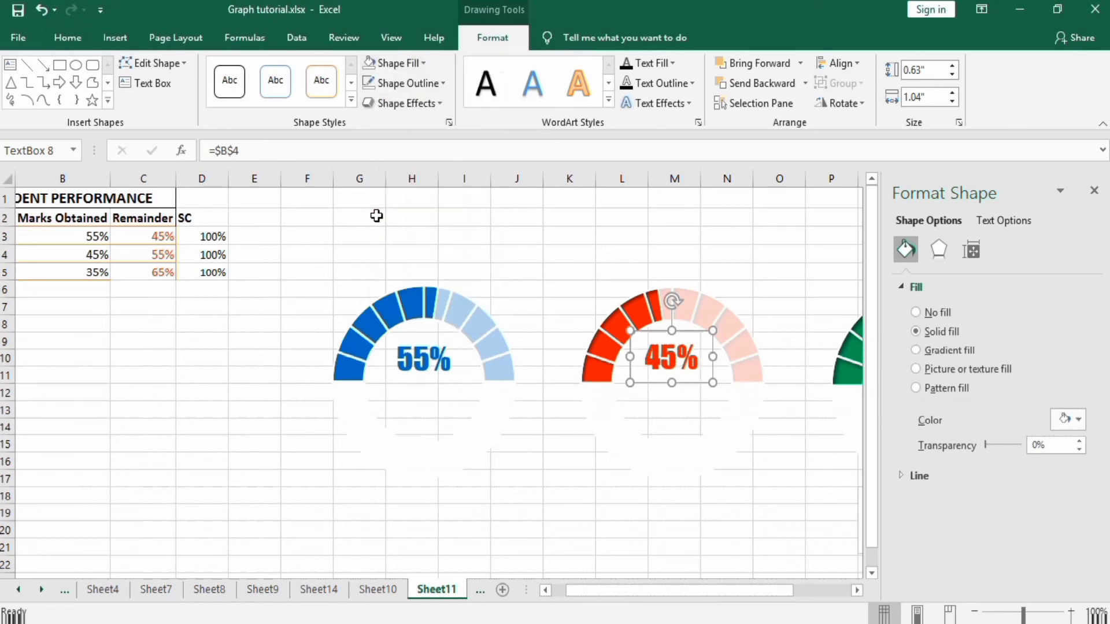
{"action": "left_click", "coordinate": [440, 82]}
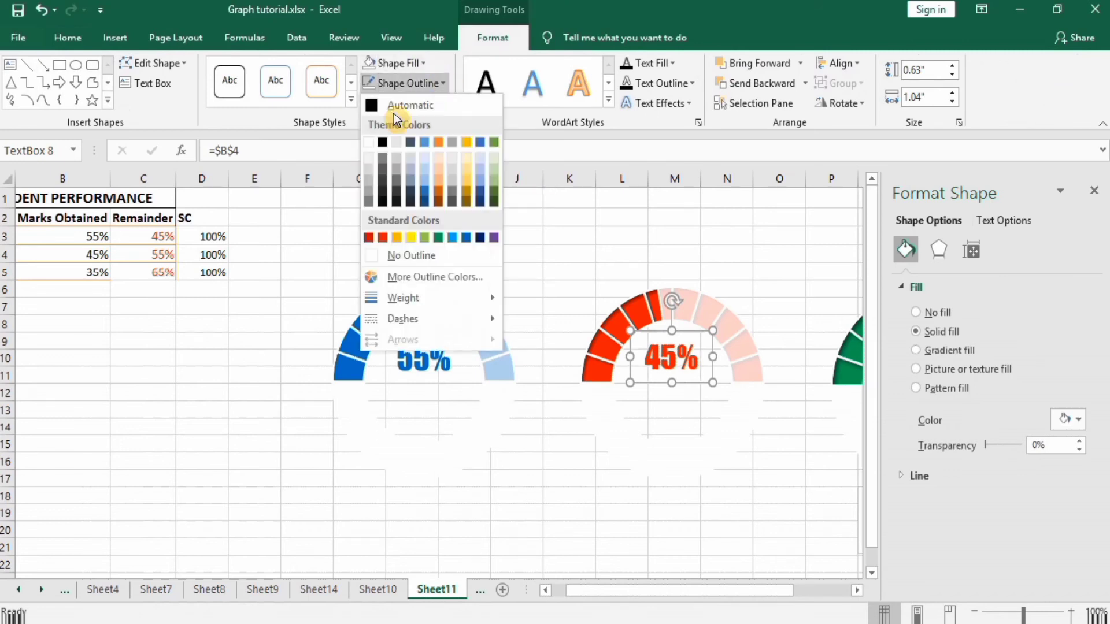
{"action": "left_click", "coordinate": [373, 255]}
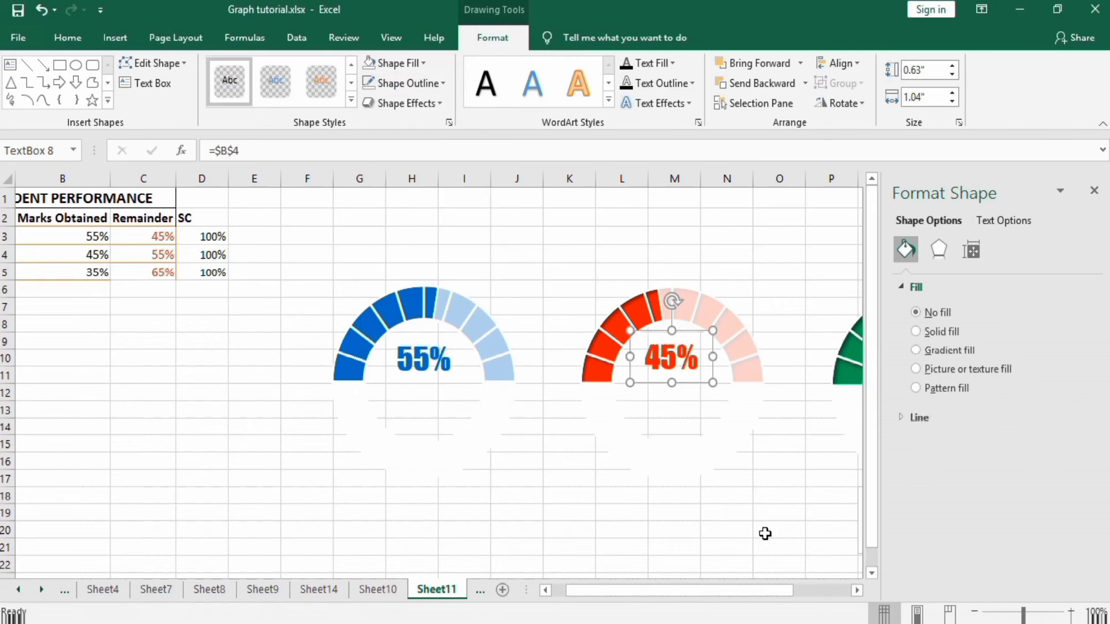
Step: Remove the fill and outline from the green gauge's 35% text box
{"action": "left_click", "coordinate": [855, 591]}
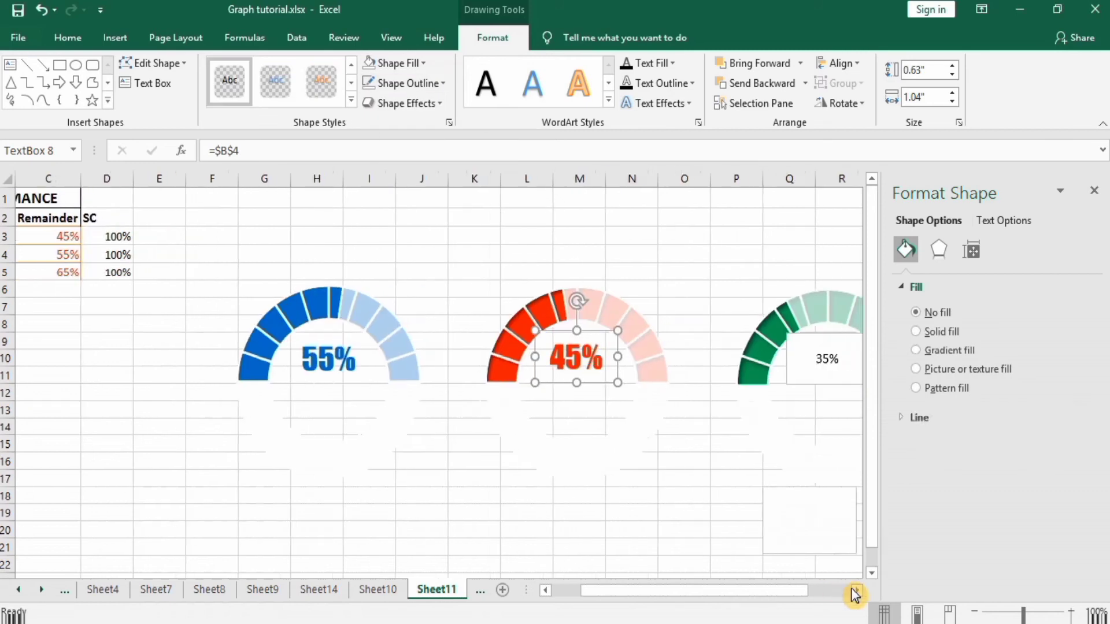
{"action": "left_click", "coordinate": [855, 591]}
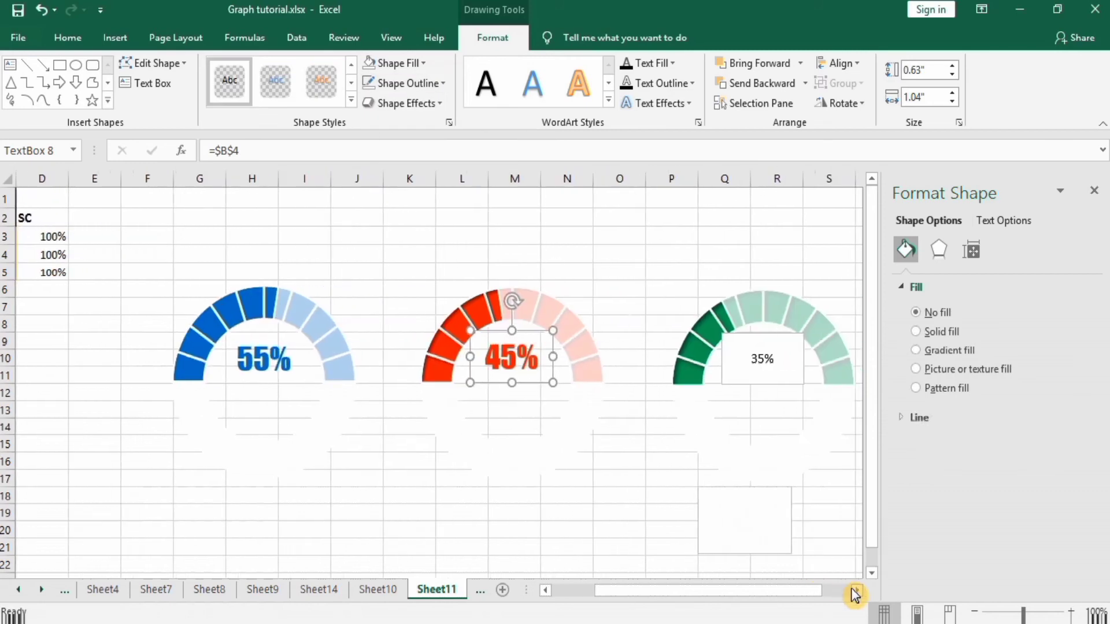
{"action": "left_click", "coordinate": [768, 336]}
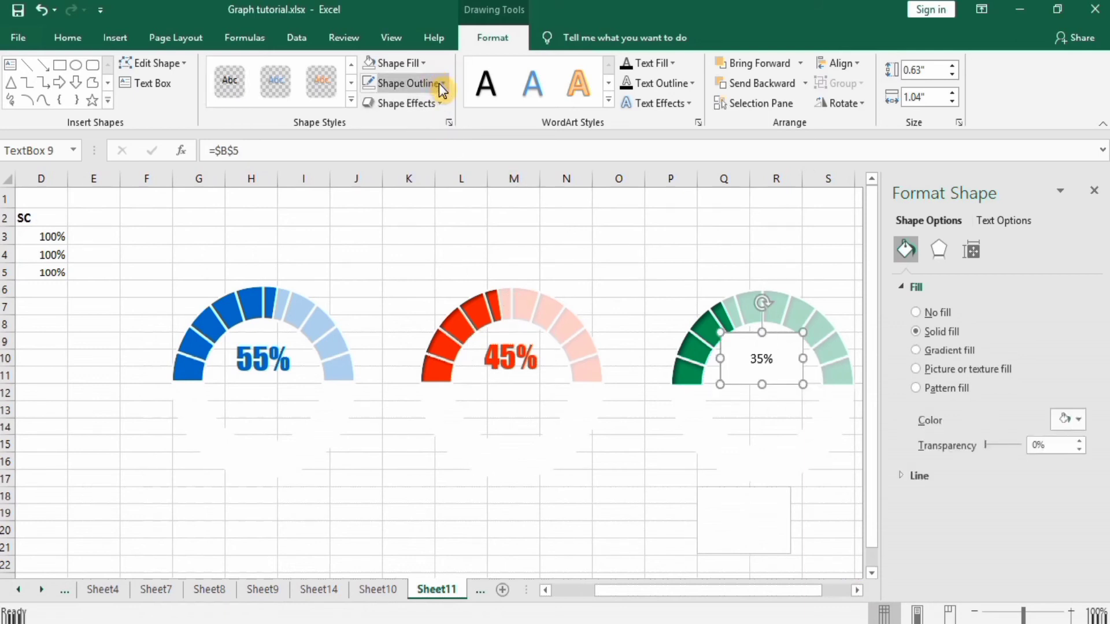
{"action": "left_click", "coordinate": [424, 64]}
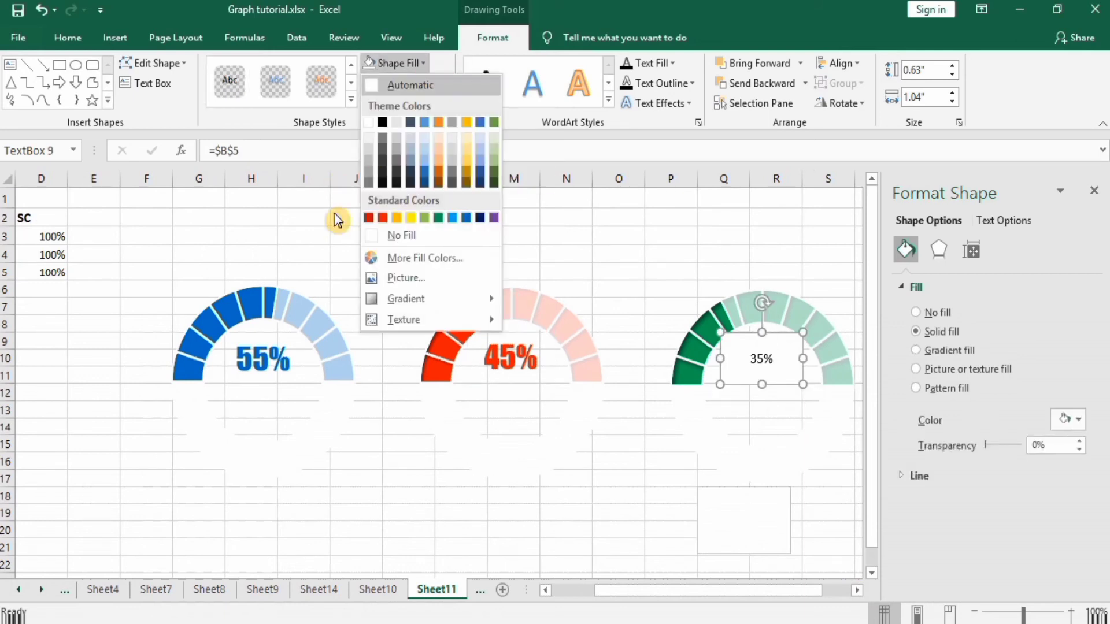
{"action": "left_click", "coordinate": [373, 236]}
{"action": "left_click", "coordinate": [445, 83]}
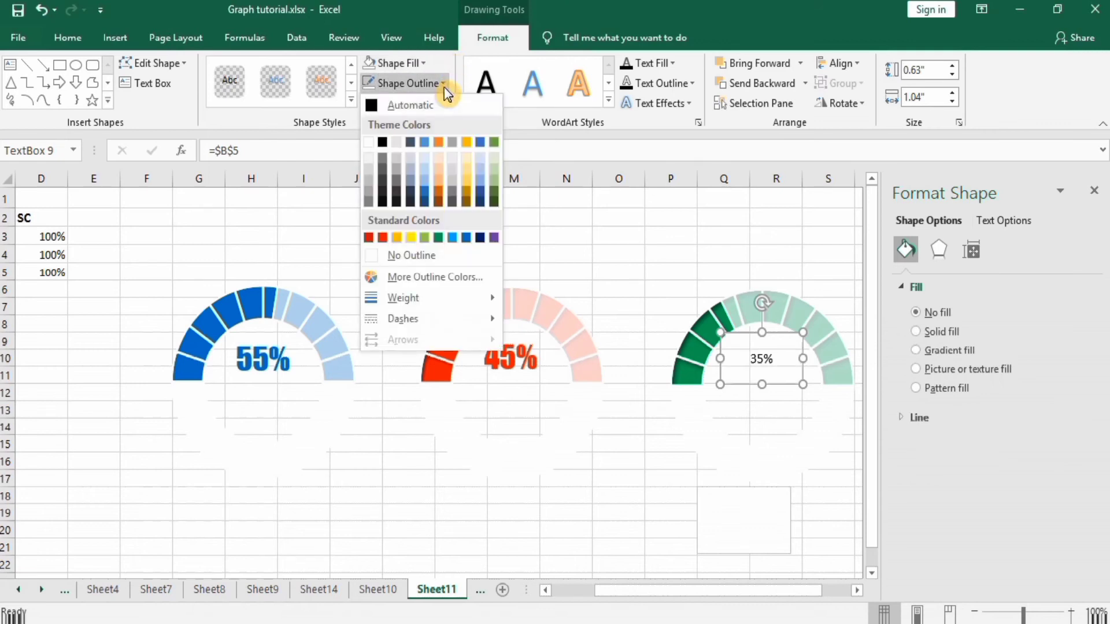
{"action": "left_click", "coordinate": [370, 254]}
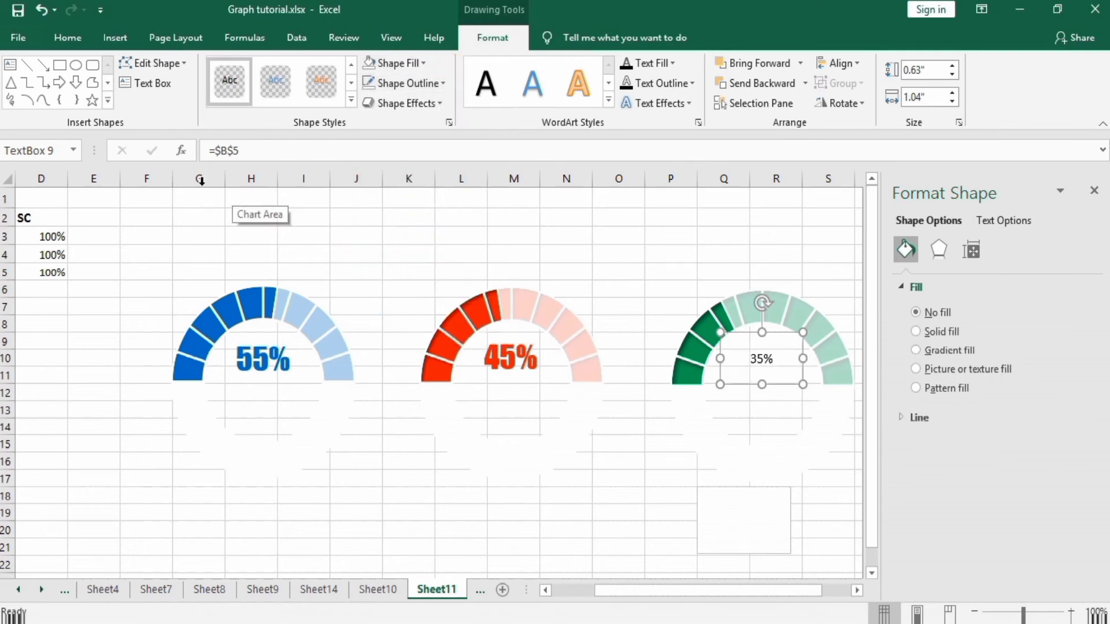
Step: Format the green gauge's text box in Impact, size 28, with the standard green font color
{"action": "left_click", "coordinate": [76, 39]}
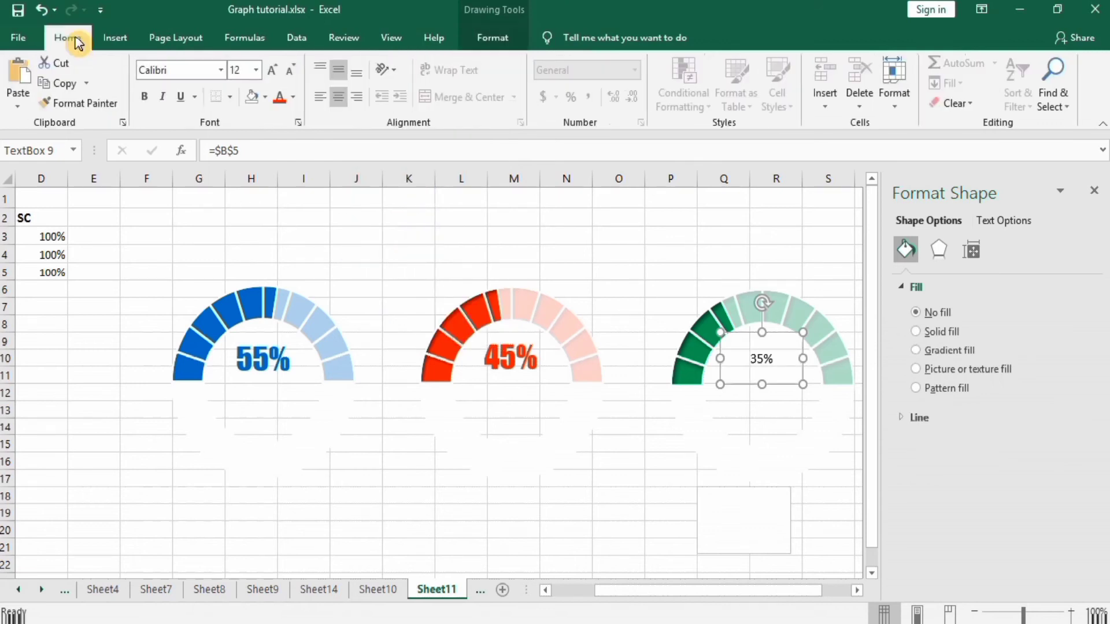
{"action": "left_click", "coordinate": [220, 70]}
{"action": "left_click_drag", "start_coordinate": [363, 161], "coordinate": [362, 112]}
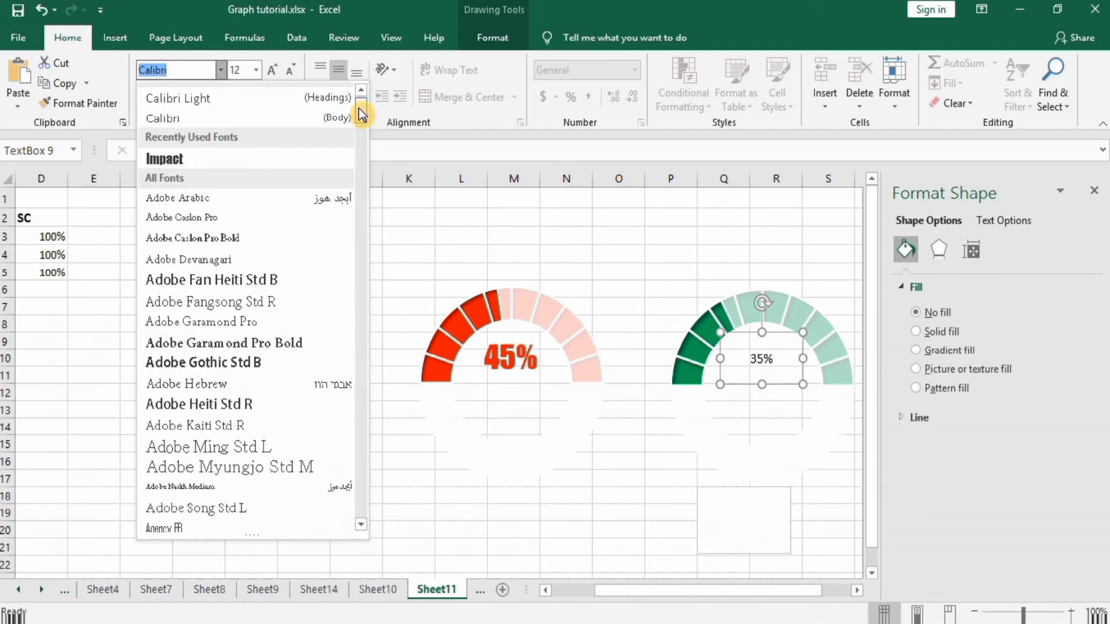
{"action": "left_click", "coordinate": [262, 151]}
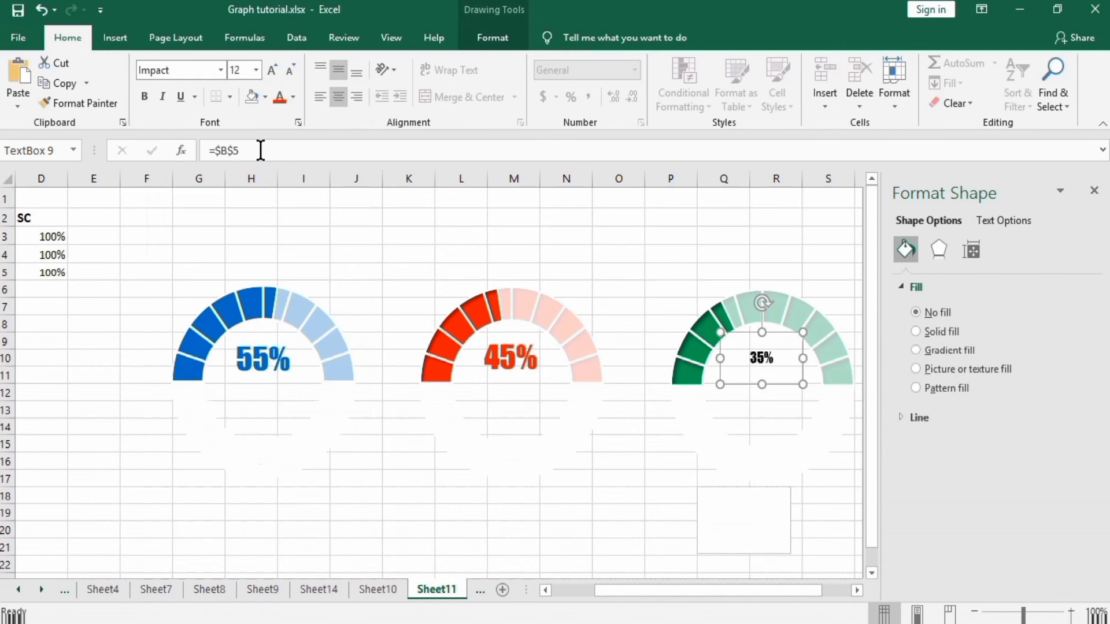
{"action": "left_click", "coordinate": [255, 70]}
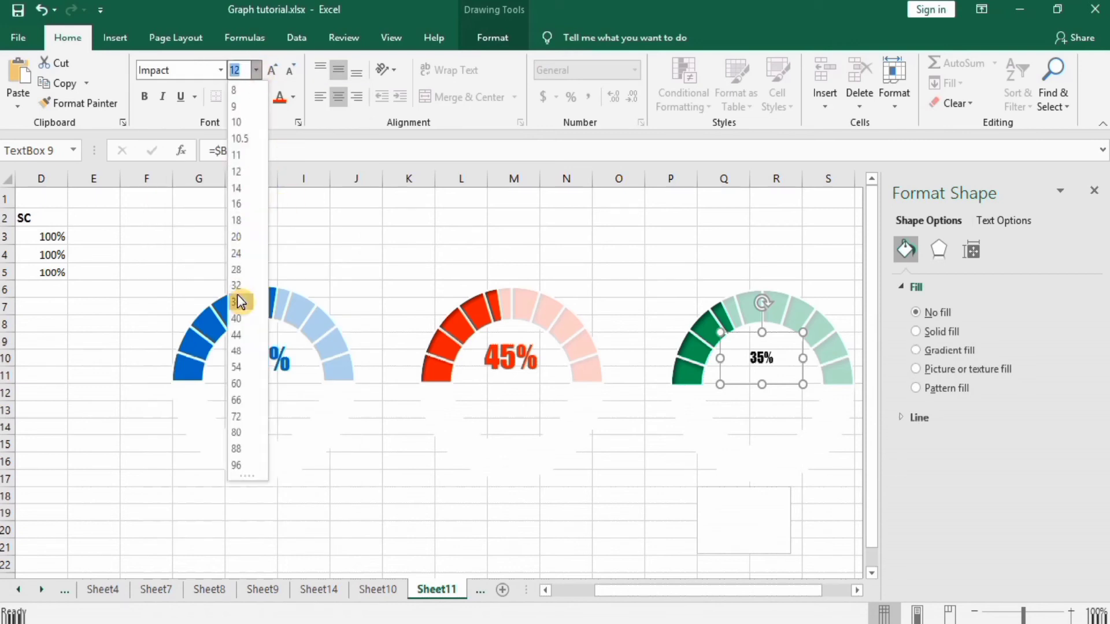
{"action": "left_click", "coordinate": [237, 270]}
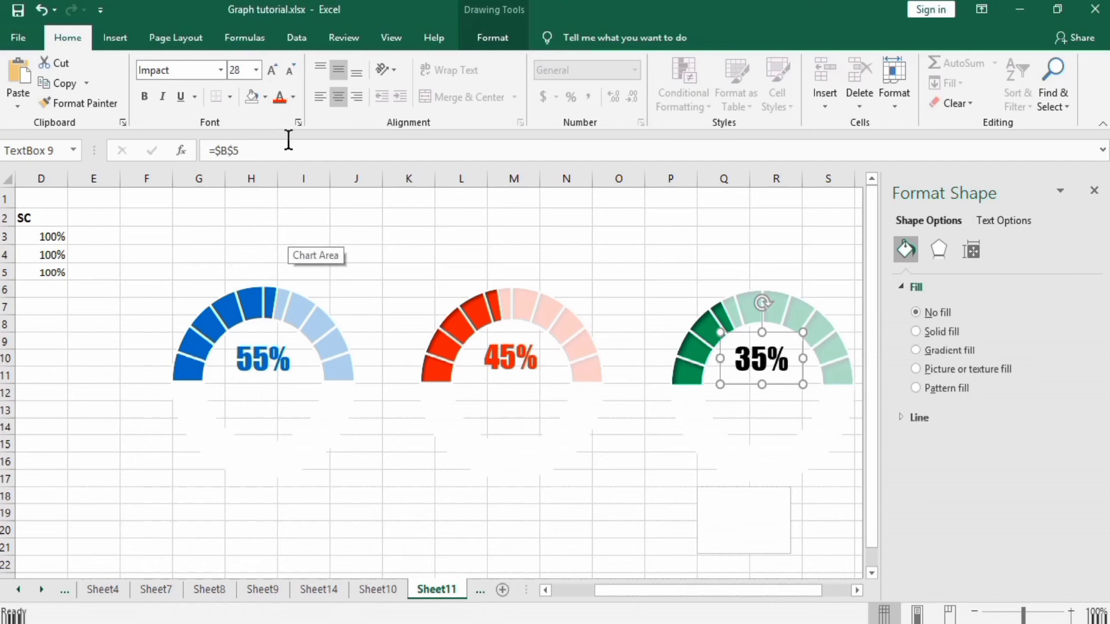
{"action": "left_click", "coordinate": [296, 103]}
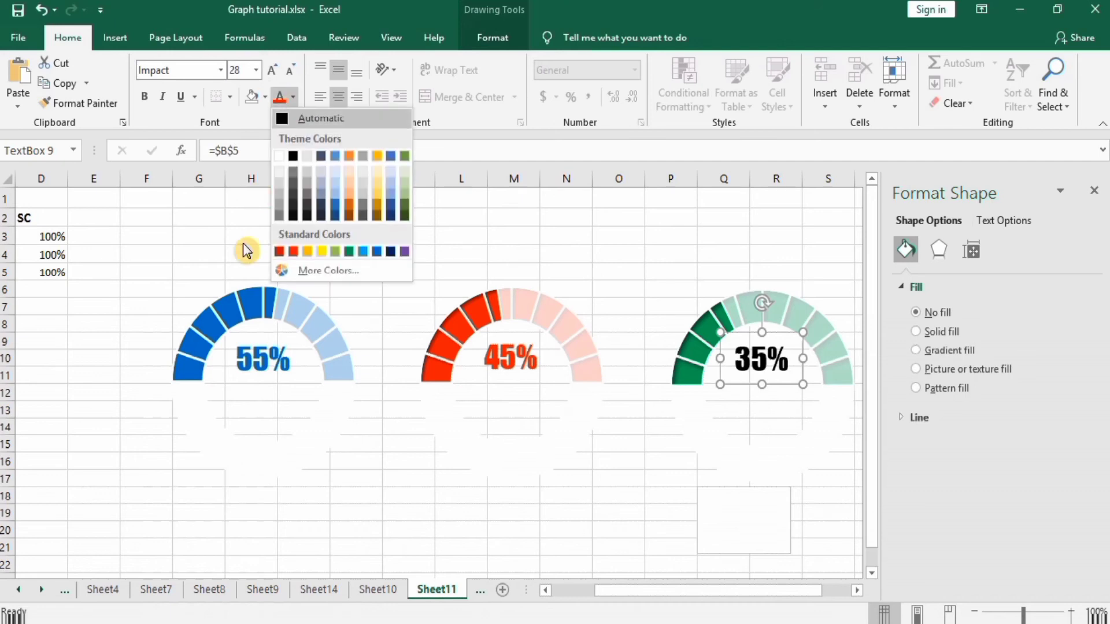
{"action": "left_click", "coordinate": [346, 251]}
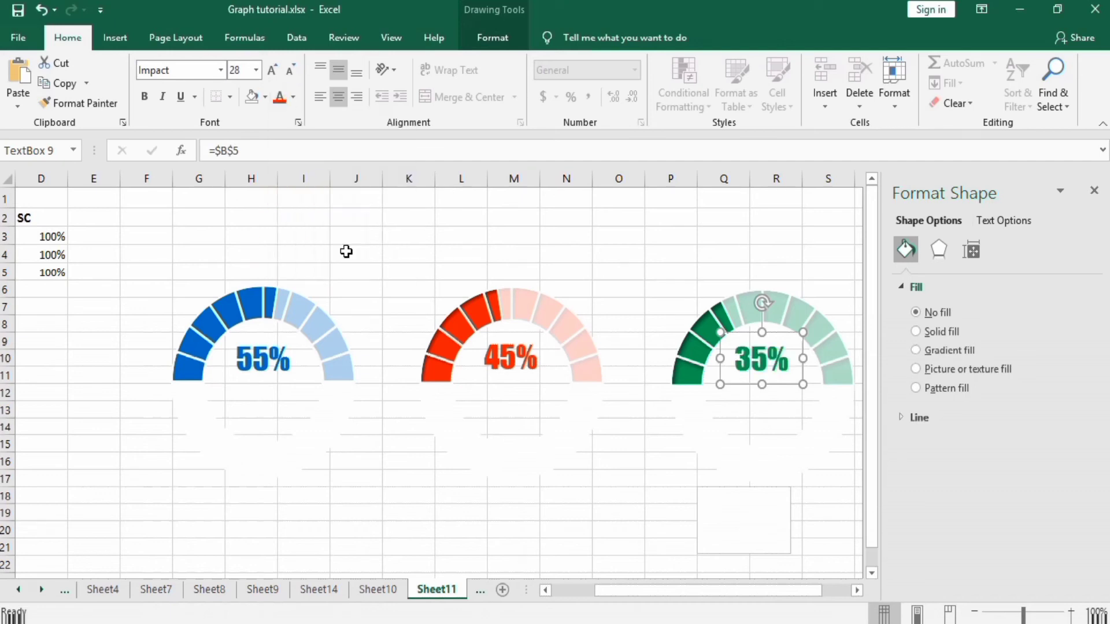
{"action": "left_click", "coordinate": [473, 239]}
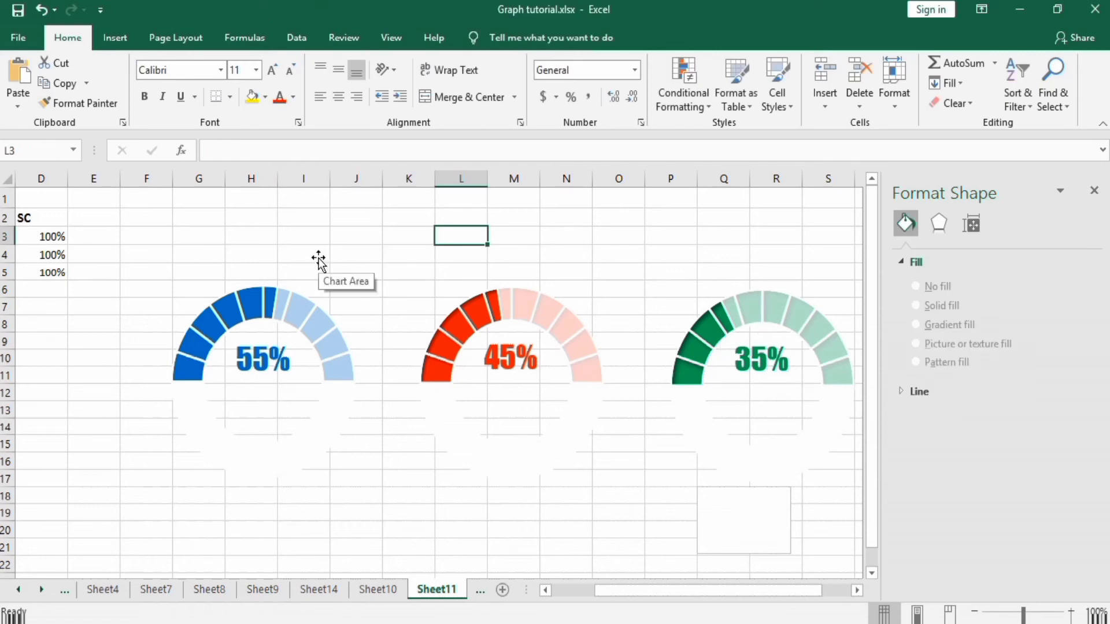
Step: Delete the spare empty text box and draw a new one, about 1.74 by 0.58 inches, directly below the blue gauge
{"action": "left_click", "coordinate": [700, 490]}
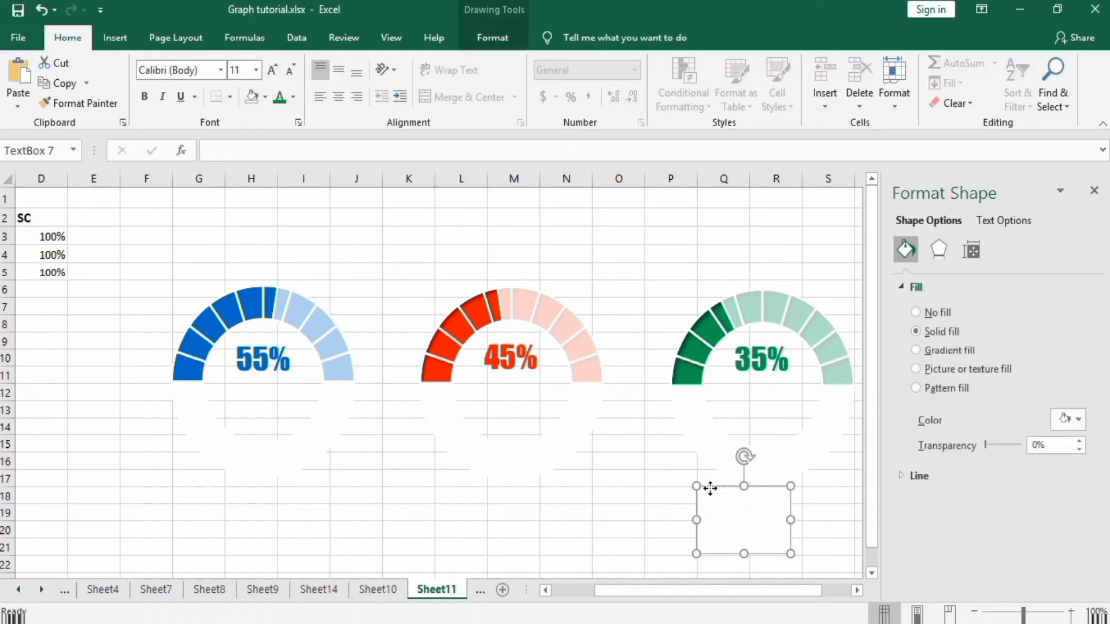
{"action": "key", "text": "Escape"}
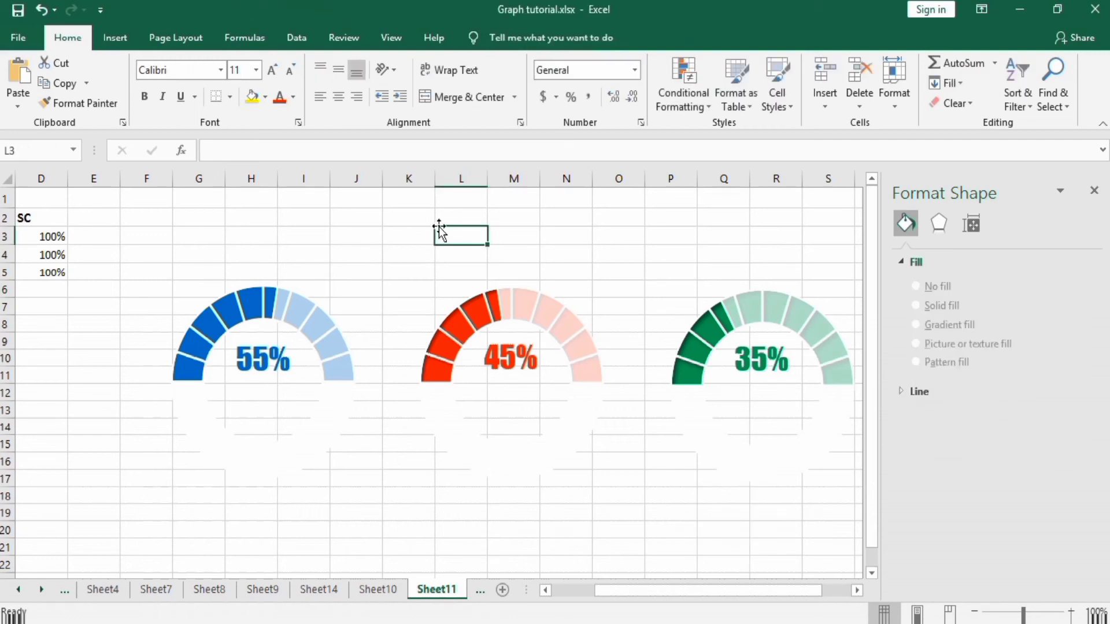
{"action": "left_click", "coordinate": [106, 39]}
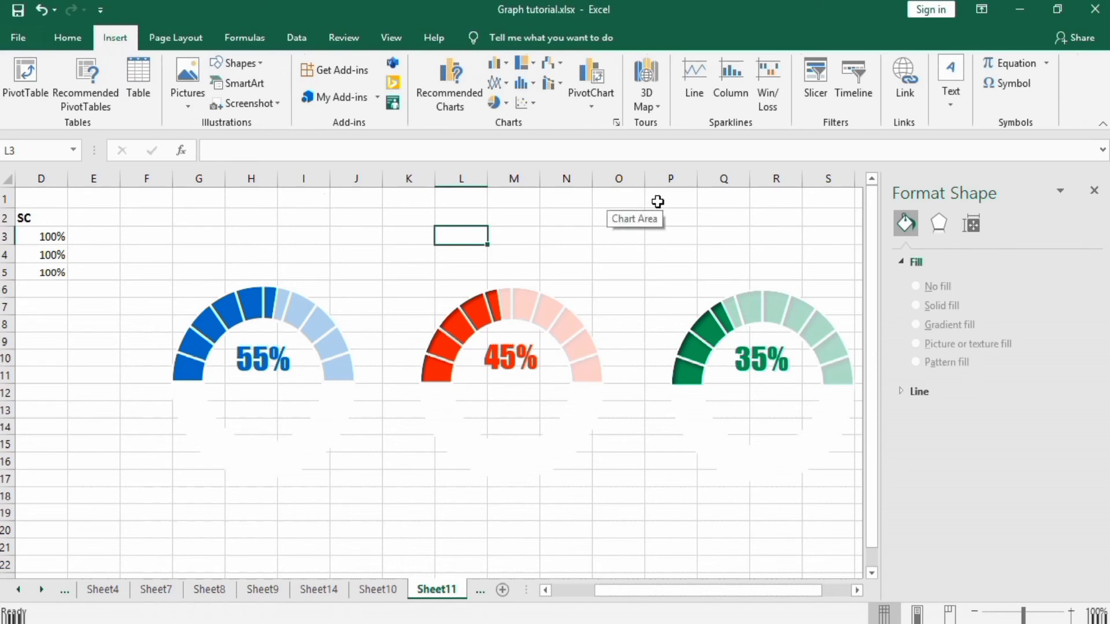
{"action": "left_click", "coordinate": [957, 111]}
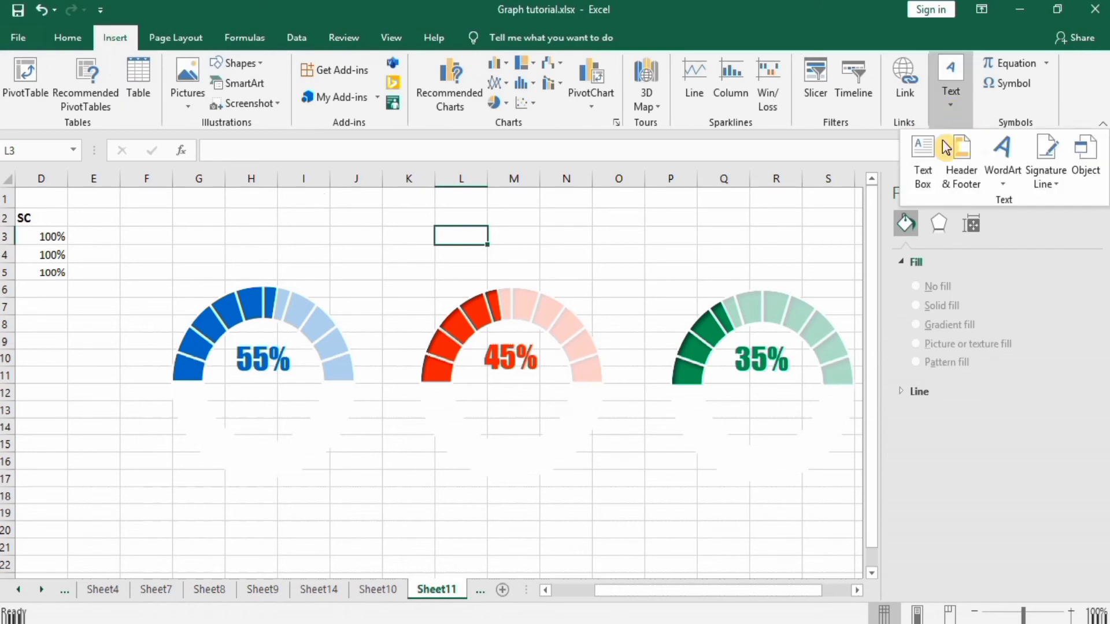
{"action": "left_click", "coordinate": [925, 166]}
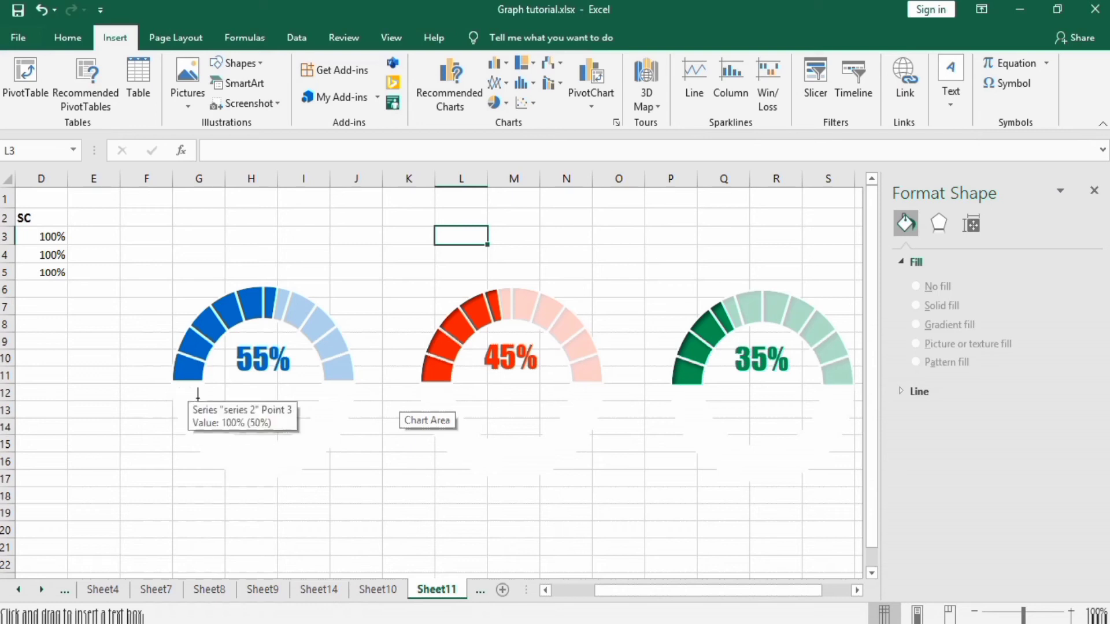
{"action": "mouse_move", "coordinate": [197, 397]}
{"action": "left_mouse_down"}
{"action": "mouse_move", "coordinate": [317, 418]}
{"action": "mouse_move", "coordinate": [333, 445]}
{"action": "left_mouse_up"}
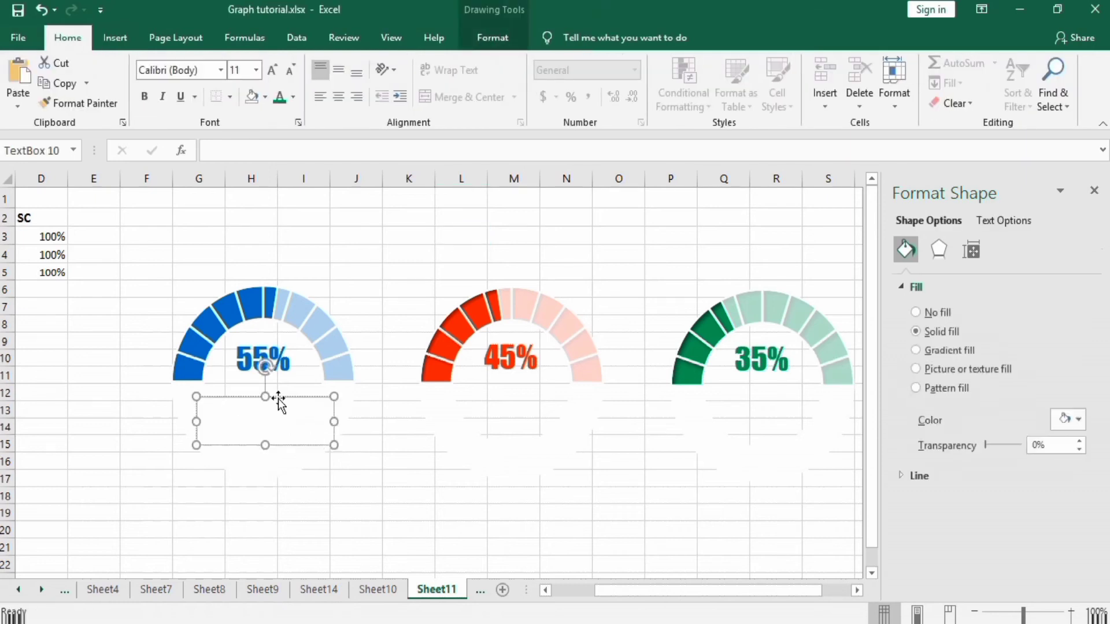
{"action": "left_click_drag", "start_coordinate": [278, 397], "coordinate": [276, 384]}
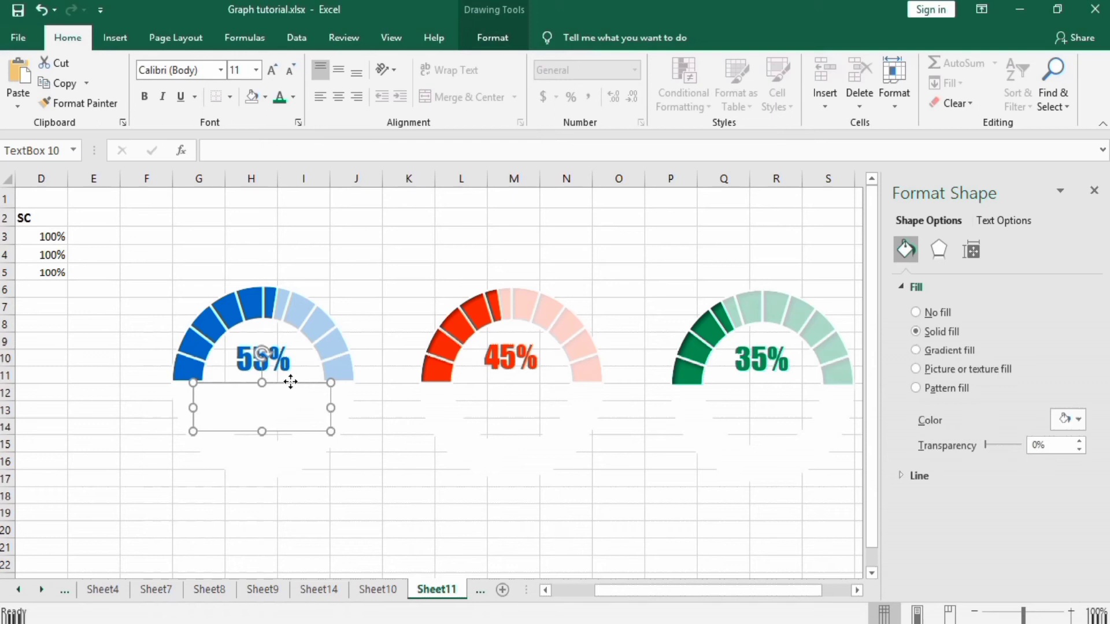
Step: Copy the blue gauge's empty lower text box and paste one copy below the red gauge and one below the green gauge
{"action": "right_click", "coordinate": [290, 381]}
{"action": "left_click", "coordinate": [355, 69]}
{"action": "left_click", "coordinate": [455, 511]}
{"action": "key", "text": "ctrl+v"}
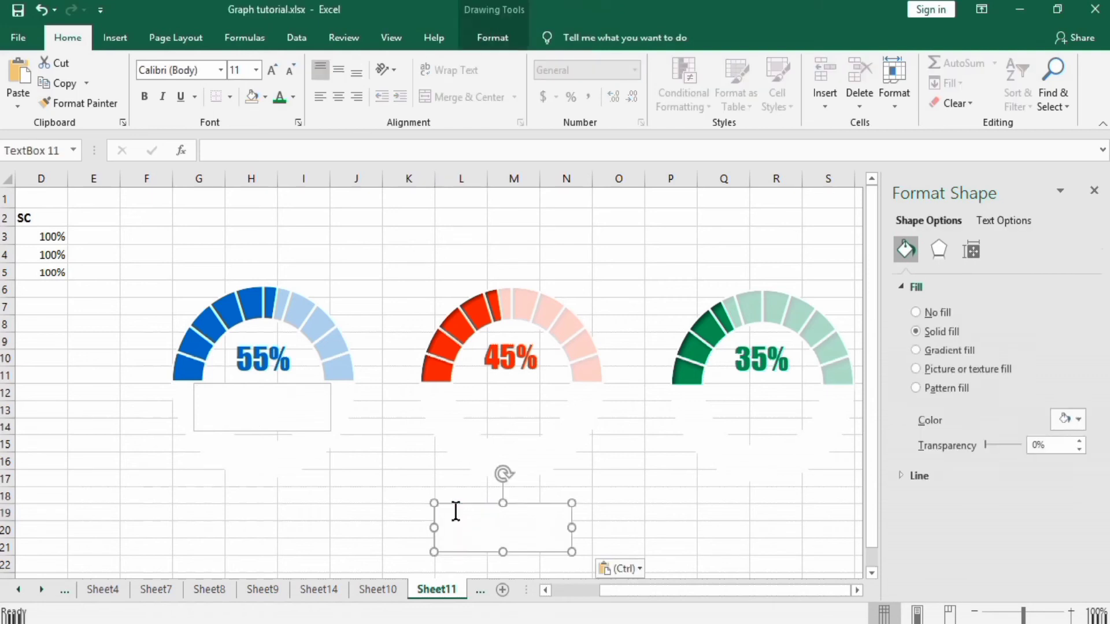
{"action": "left_click", "coordinate": [725, 498]}
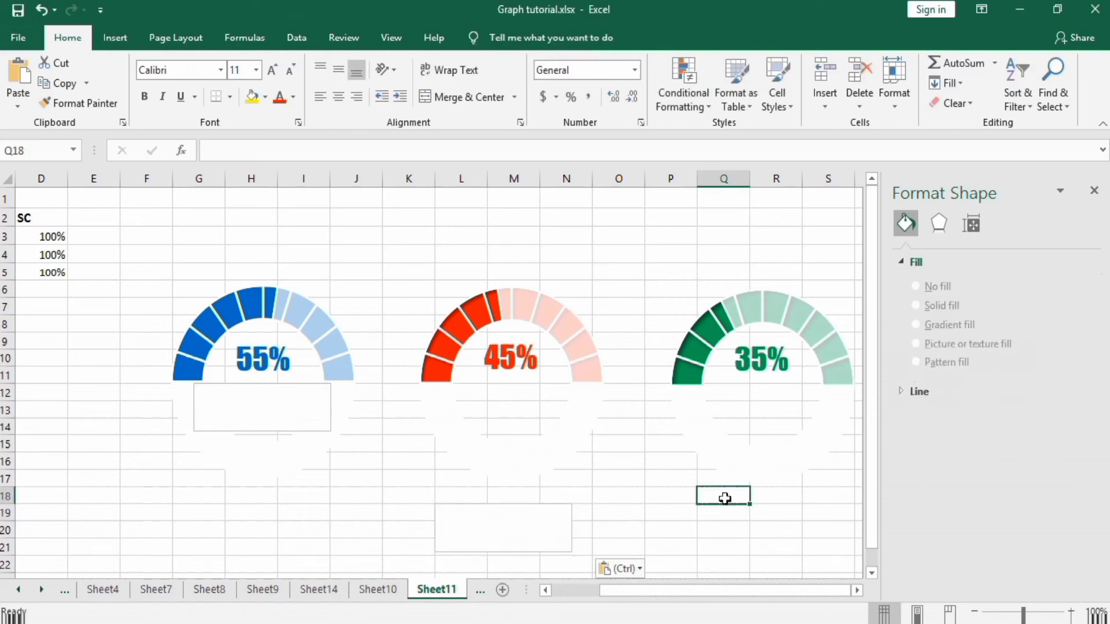
{"action": "right_click", "coordinate": [726, 498]}
{"action": "left_click", "coordinate": [755, 186]}
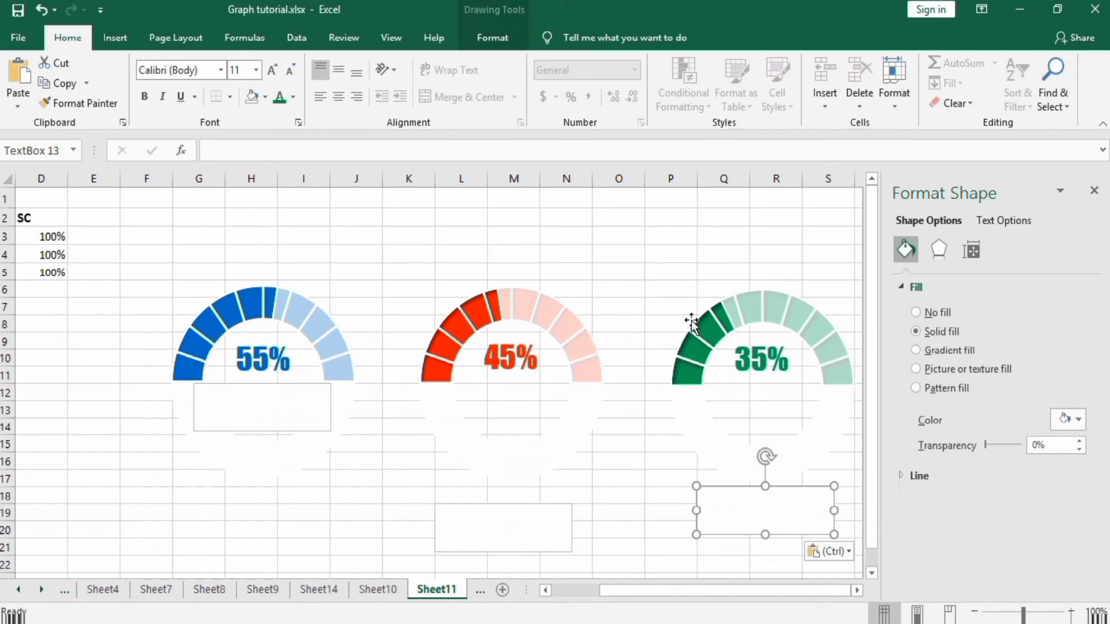
Step: Center the text horizontally and vertically in the empty text box below the blue gauge
{"action": "left_click", "coordinate": [273, 400]}
{"action": "left_click", "coordinate": [320, 99]}
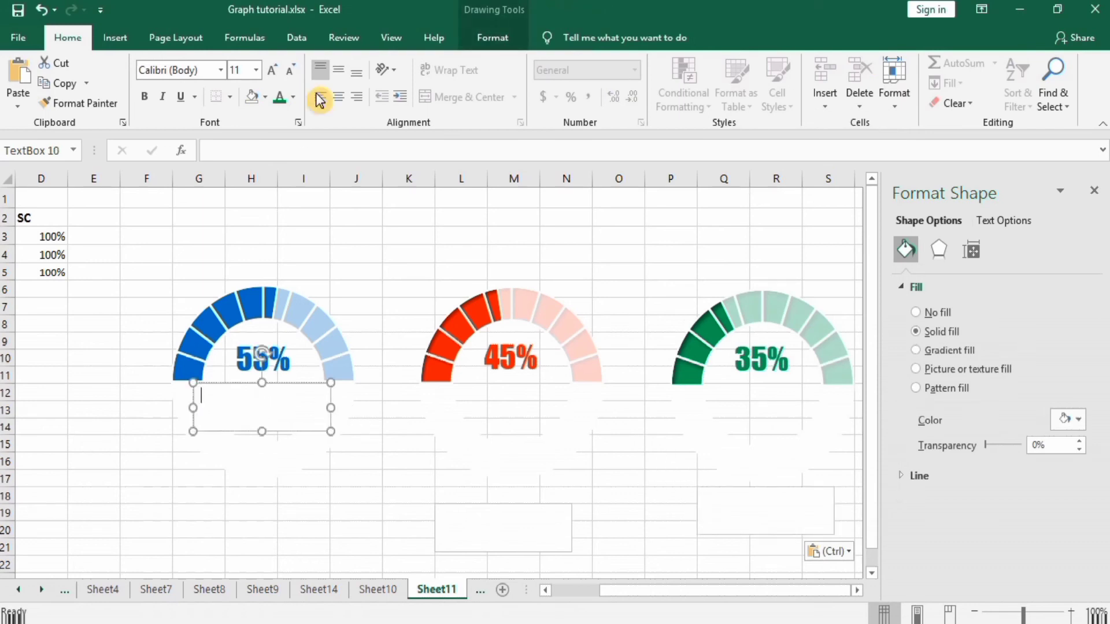
{"action": "left_click", "coordinate": [341, 68]}
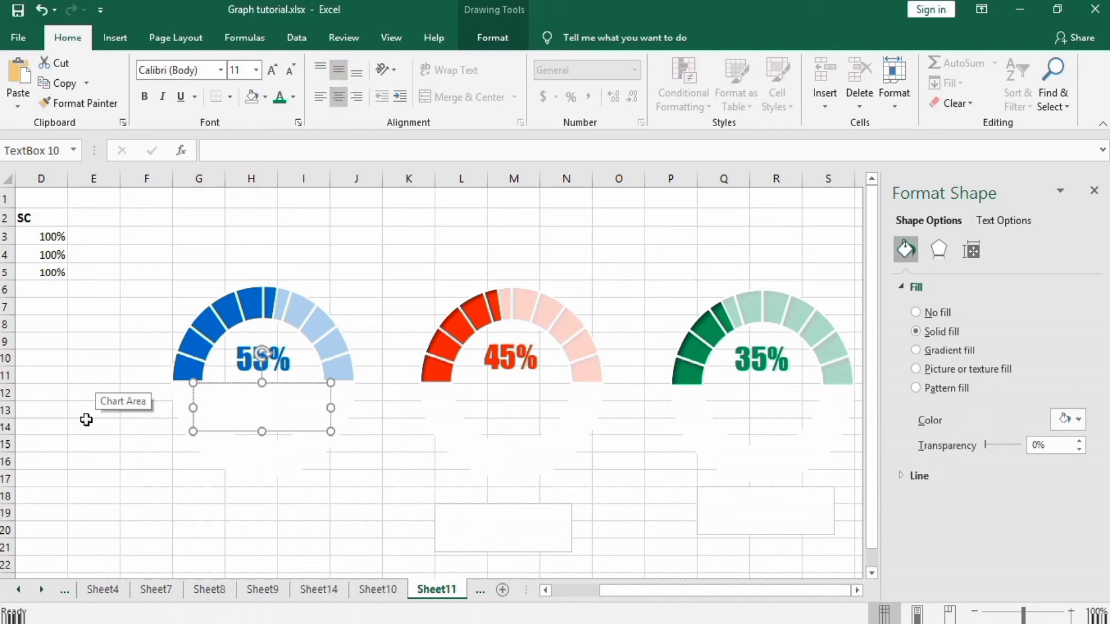
Step: Link the text box below the blue gauge to the Math subject cell with =$A$3
{"action": "left_click", "coordinate": [610, 590]}
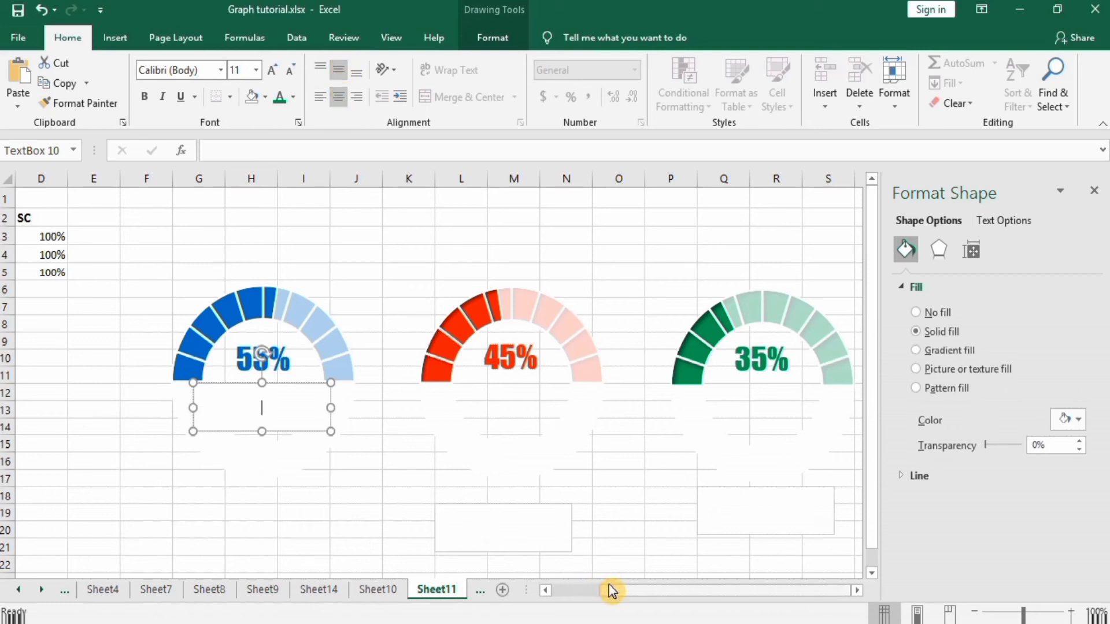
{"action": "left_click", "coordinate": [252, 151]}
{"action": "type", "text": "="}
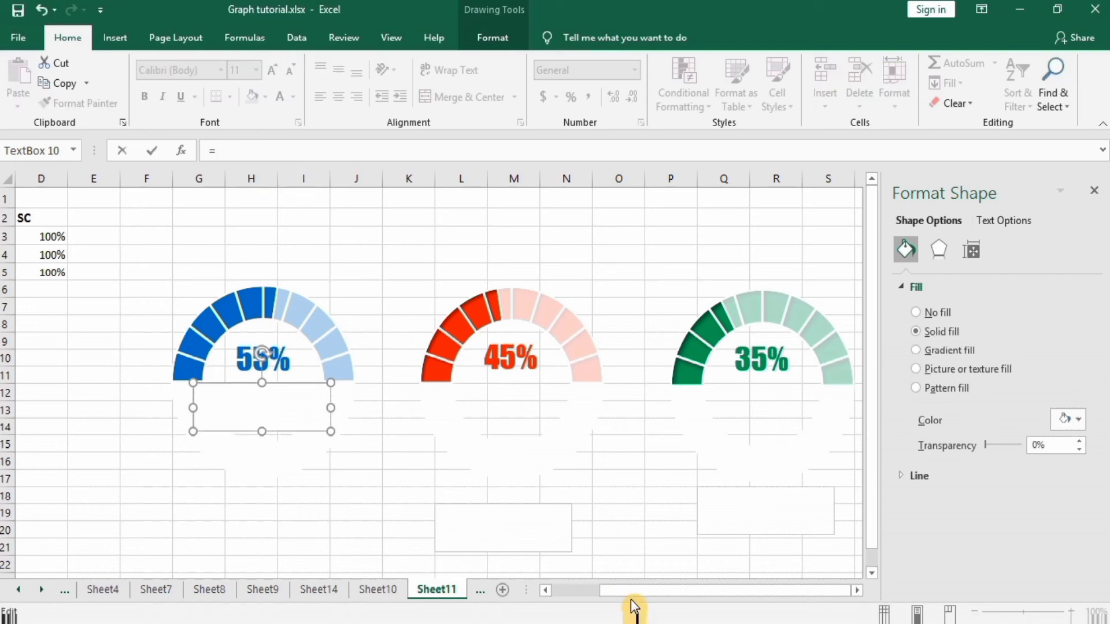
{"action": "left_click_drag", "start_coordinate": [630, 590], "coordinate": [575, 590]}
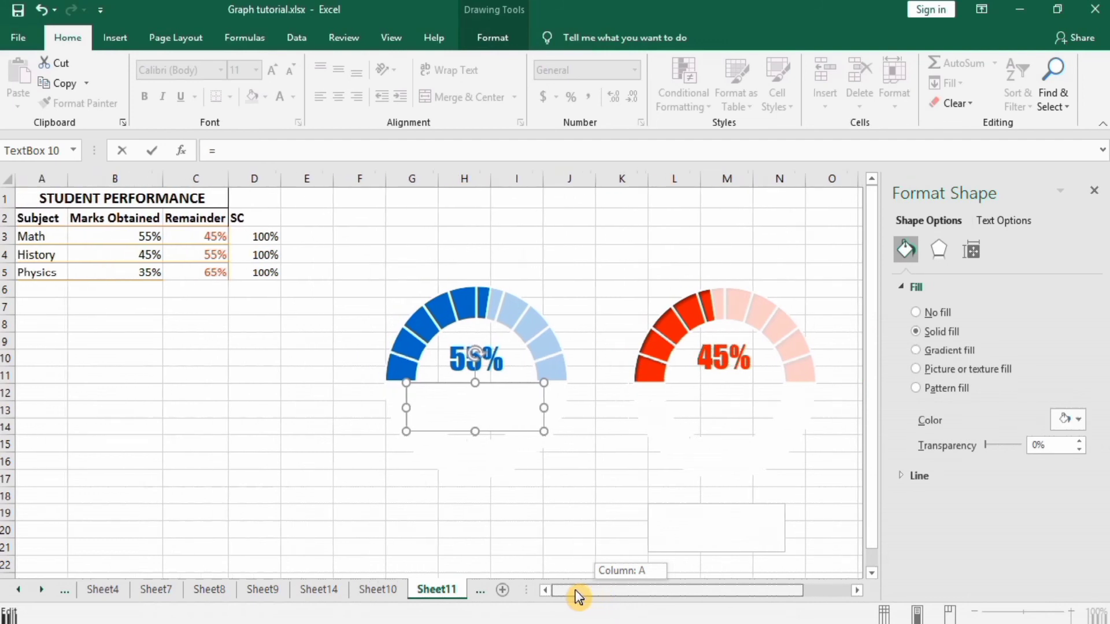
{"action": "left_click", "coordinate": [38, 236]}
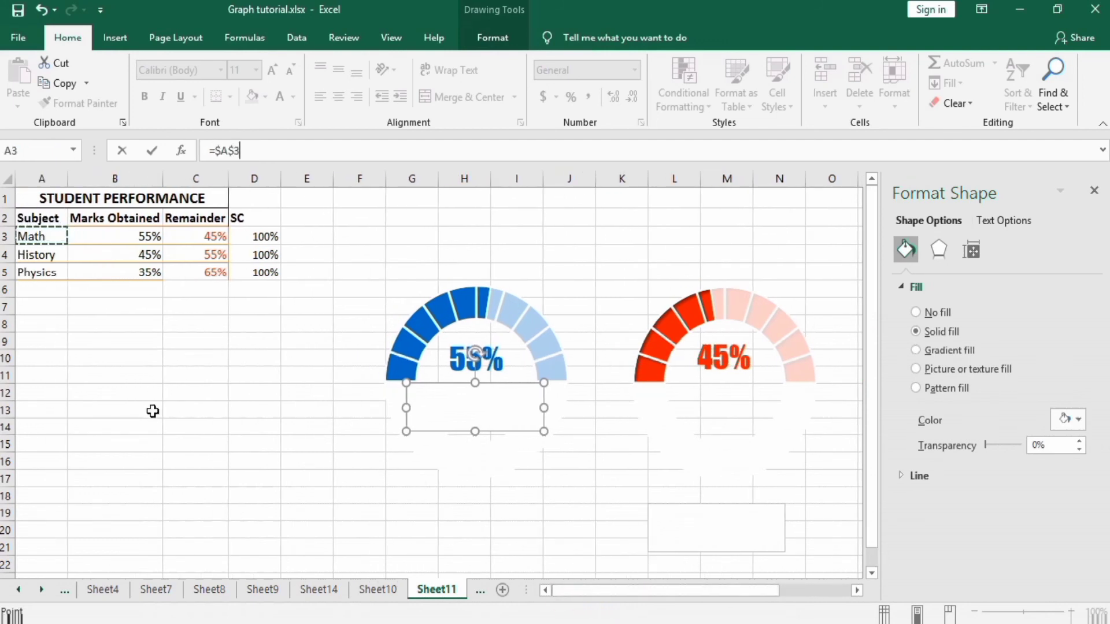
{"action": "key", "text": "Return"}
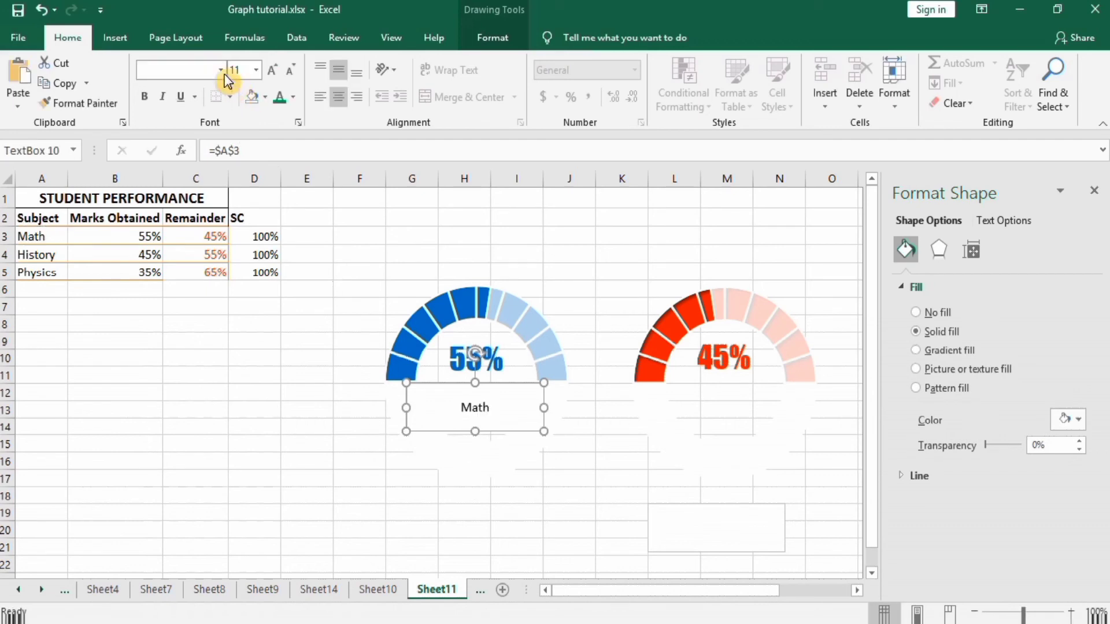
Step: Format the Math text box in Impact, size 28, with the standard blue font color
{"action": "left_click", "coordinate": [294, 97]}
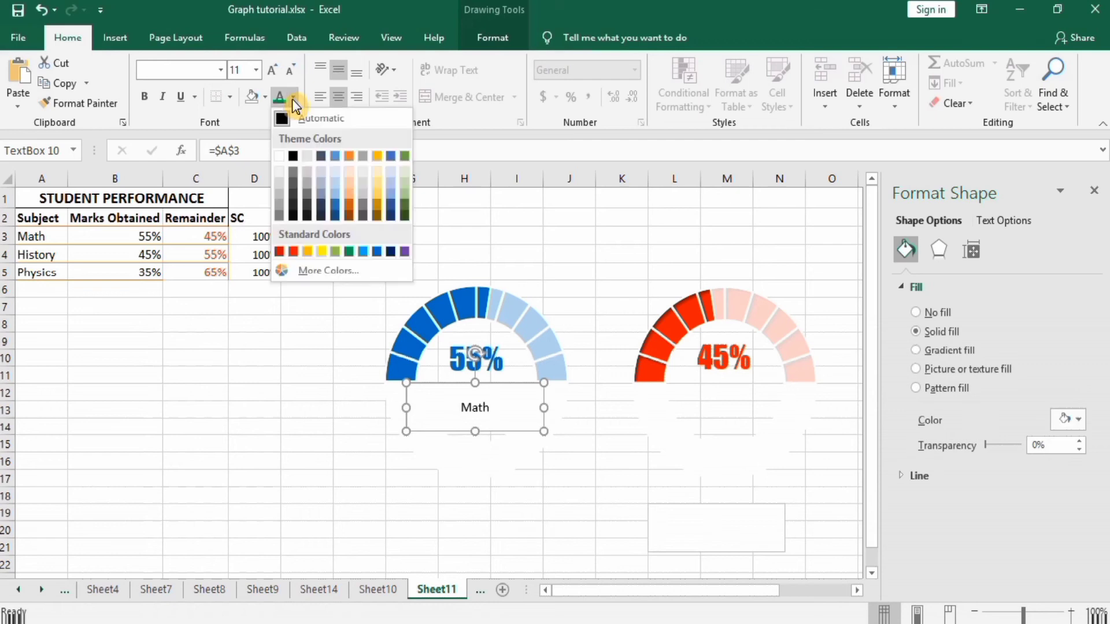
{"action": "left_click", "coordinate": [376, 250]}
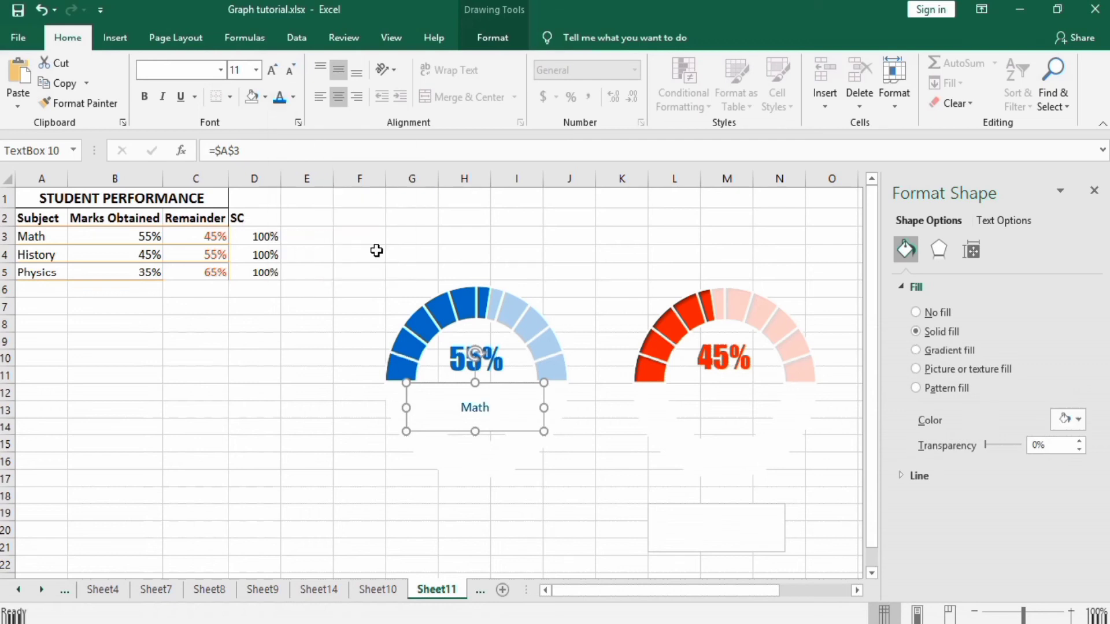
{"action": "left_click", "coordinate": [282, 96]}
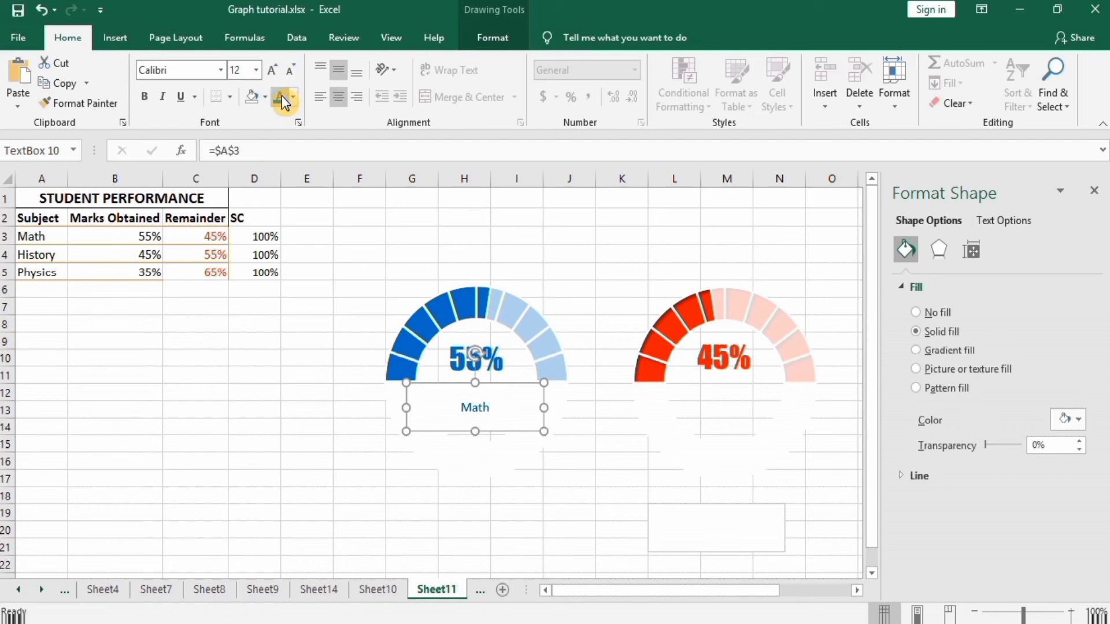
{"action": "left_click", "coordinate": [222, 70]}
{"action": "left_click_drag", "start_coordinate": [370, 160], "coordinate": [362, 113]}
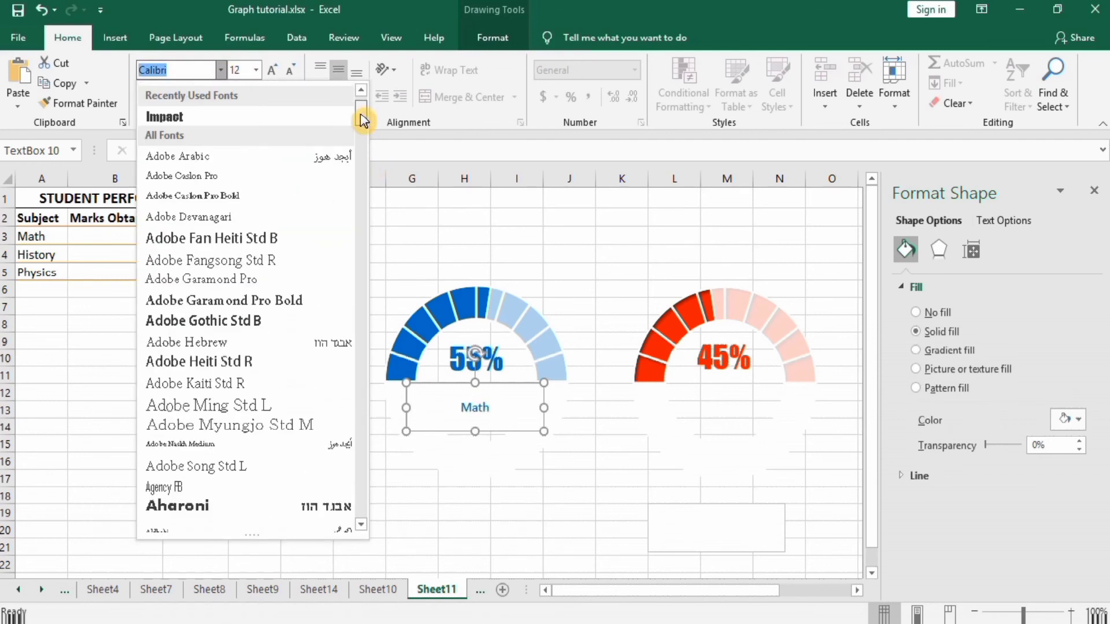
{"action": "left_click", "coordinate": [312, 115]}
{"action": "left_click", "coordinate": [256, 70]}
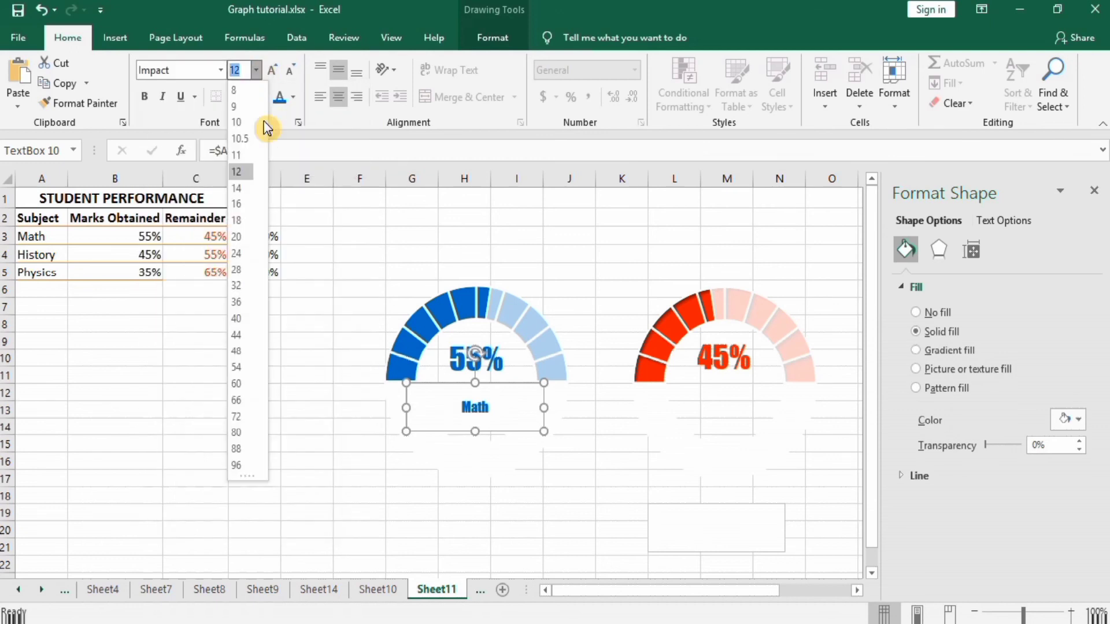
{"action": "left_click", "coordinate": [238, 270]}
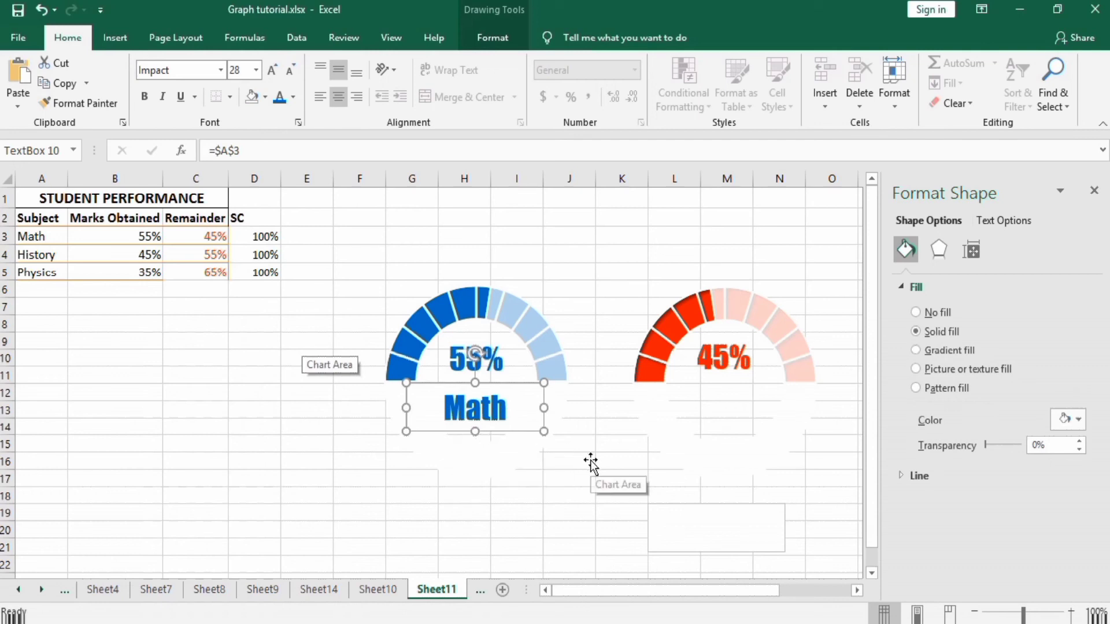
Step: Remove the fill and outline from the Math text box and nudge it slightly under the blue gauge
{"action": "left_click", "coordinate": [589, 461]}
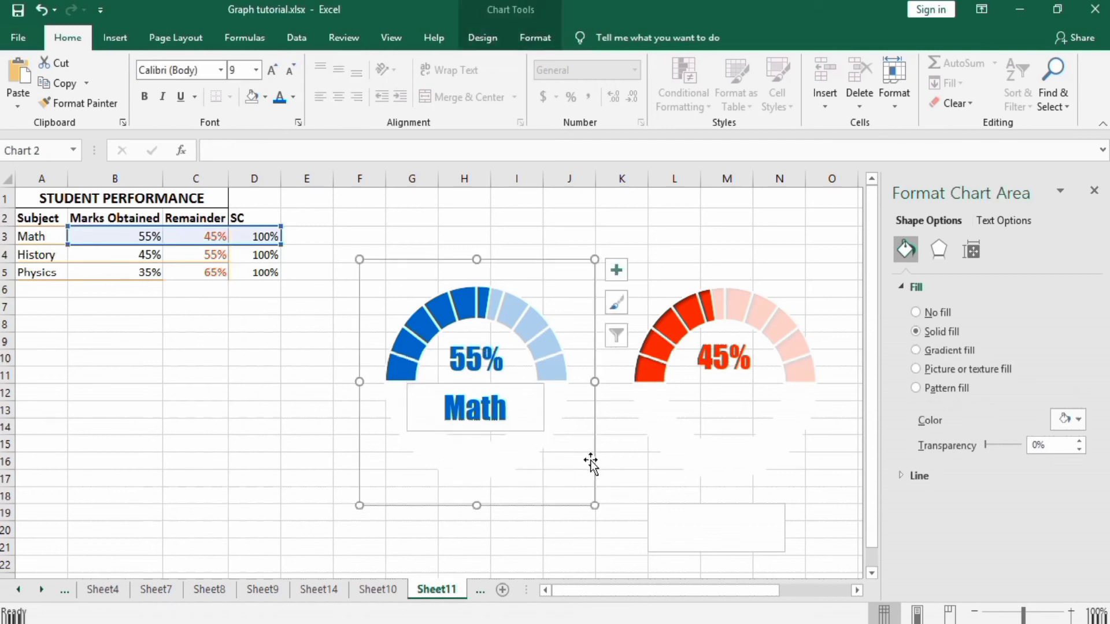
{"action": "left_click", "coordinate": [506, 385]}
{"action": "left_click", "coordinate": [488, 40]}
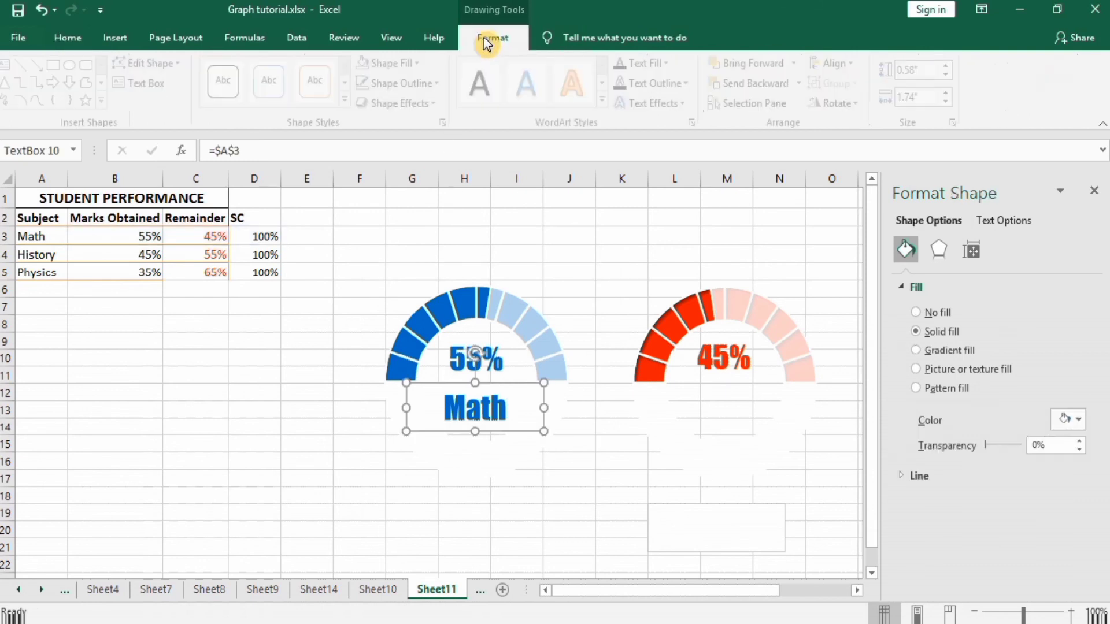
{"action": "left_click", "coordinate": [426, 65]}
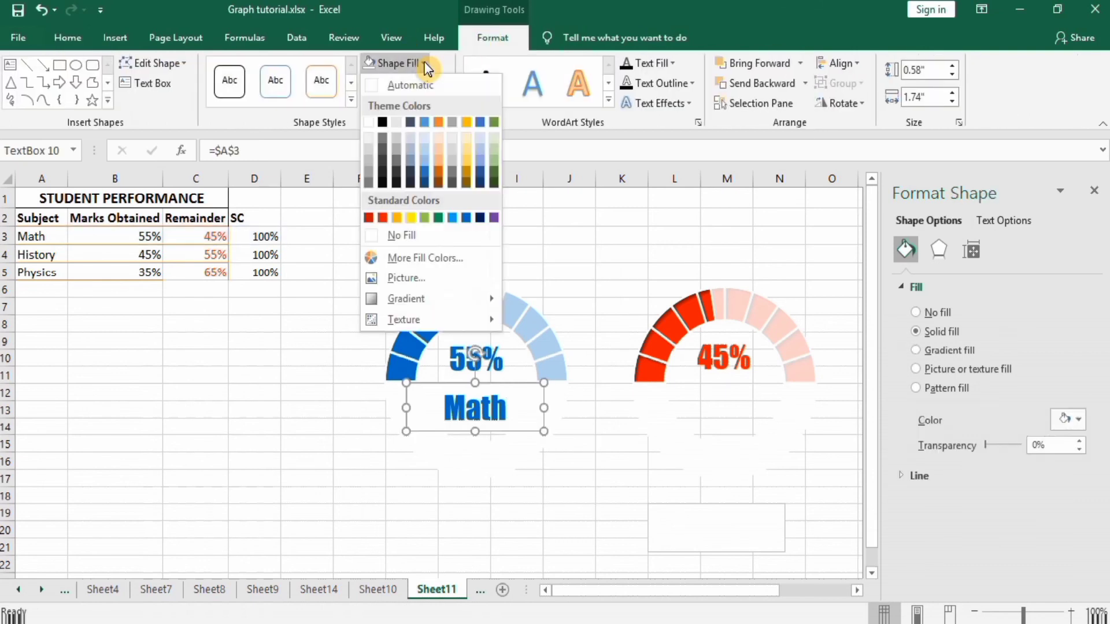
{"action": "left_click", "coordinate": [373, 234]}
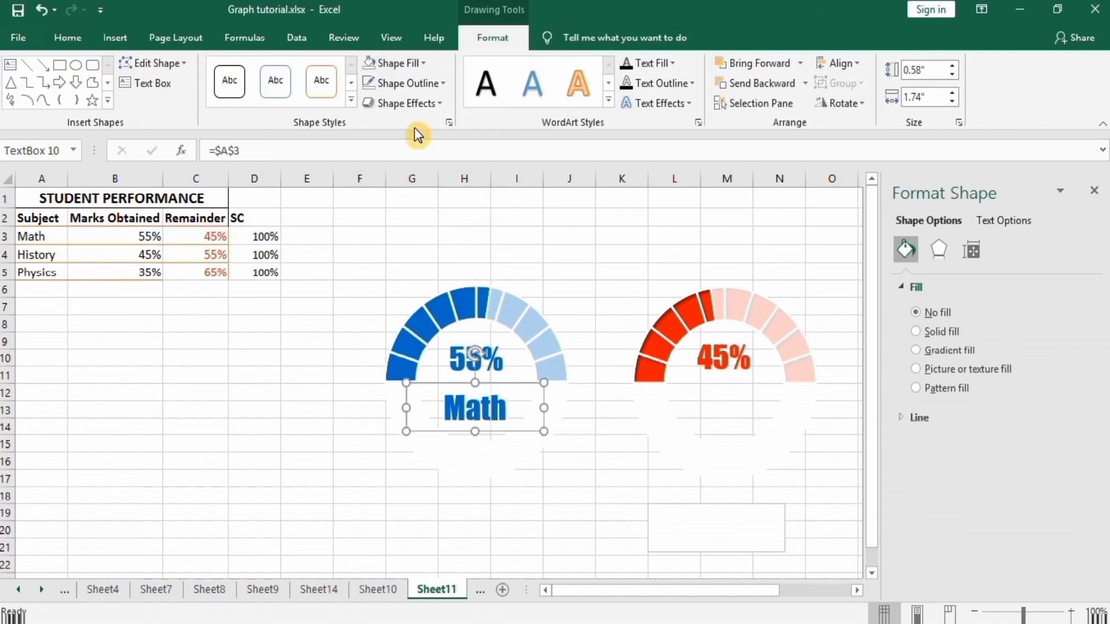
{"action": "left_click", "coordinate": [427, 61]}
{"action": "left_click", "coordinate": [436, 58]}
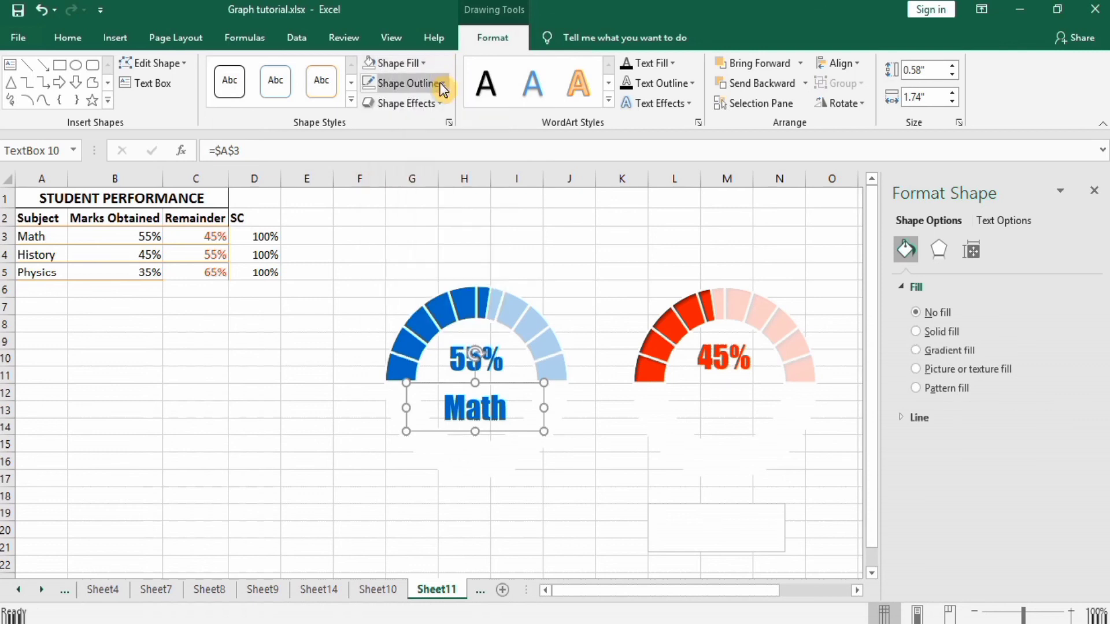
{"action": "left_click", "coordinate": [442, 81]}
{"action": "left_click", "coordinate": [366, 252]}
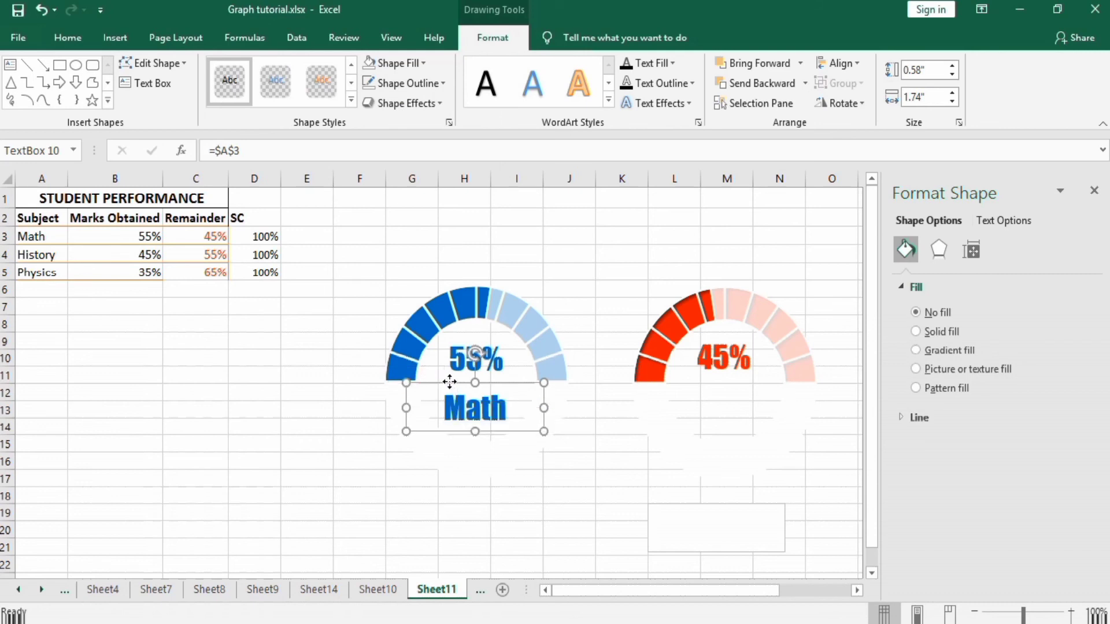
{"action": "left_click_drag", "start_coordinate": [450, 381], "coordinate": [434, 385]}
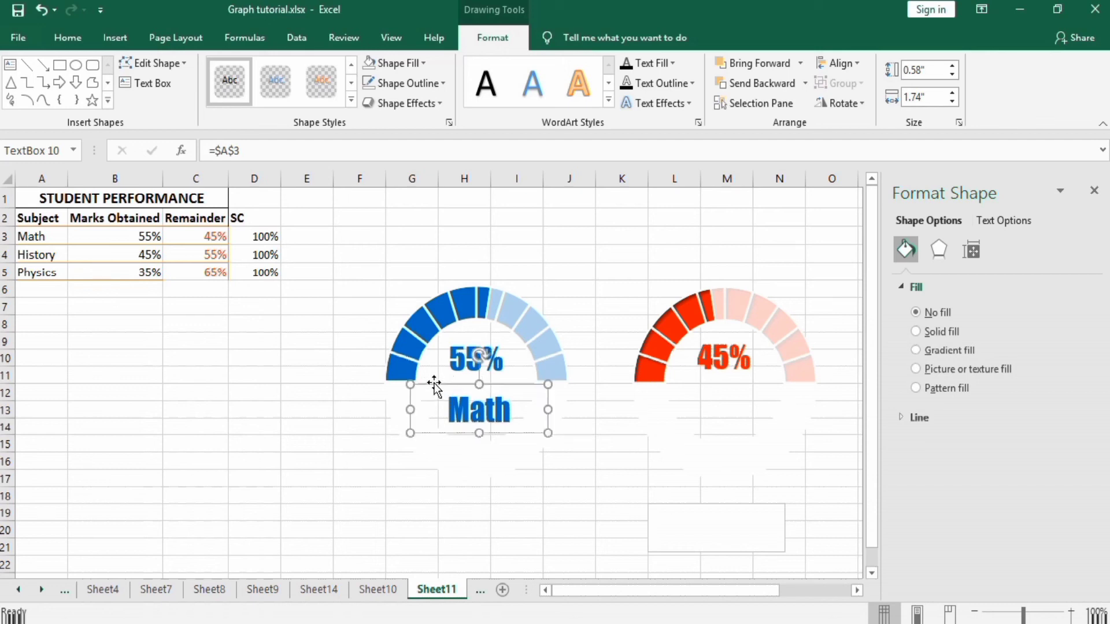
{"action": "left_click", "coordinate": [313, 444]}
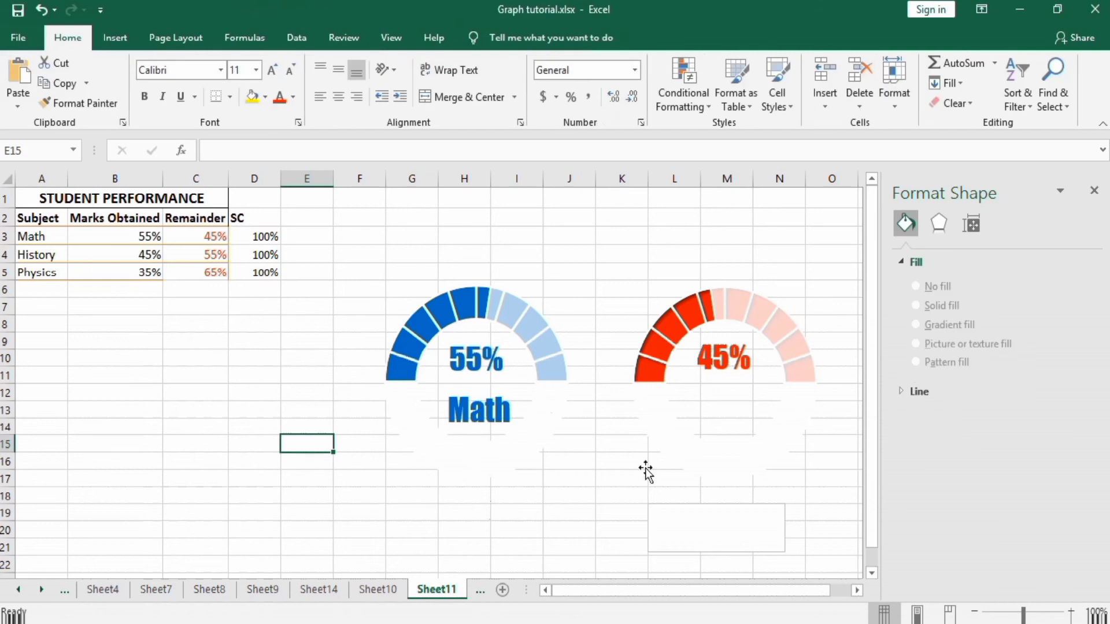
Step: Move the empty text box up directly beneath the red gauge and center its text vertically and horizontally
{"action": "left_click", "coordinate": [711, 509]}
{"action": "left_click_drag", "start_coordinate": [701, 509], "coordinate": [713, 385]}
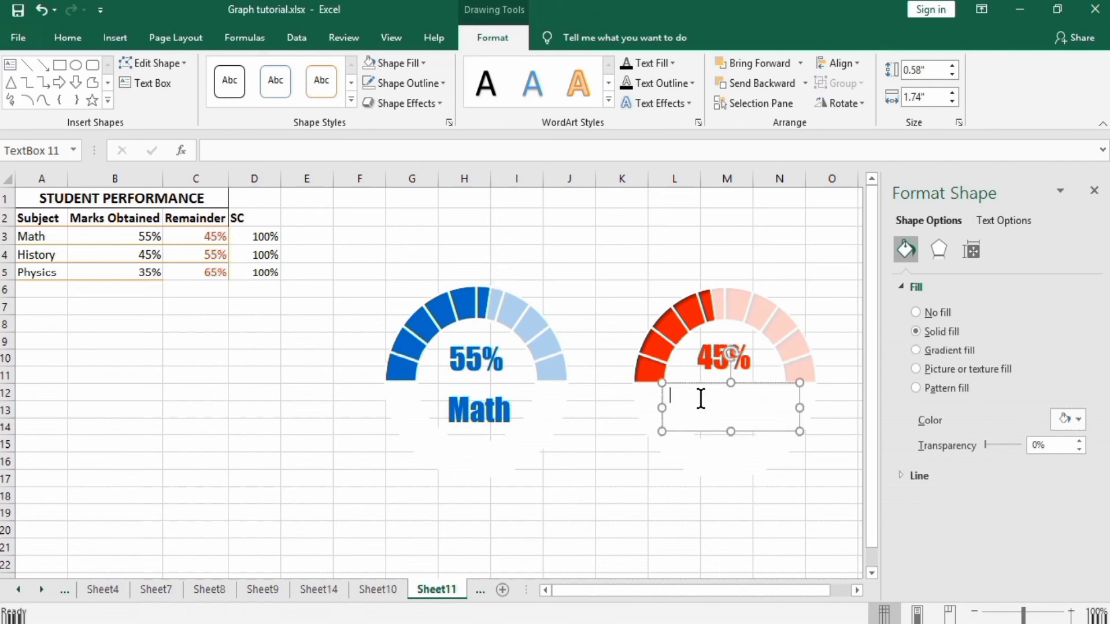
{"action": "left_click", "coordinate": [70, 37]}
{"action": "left_click", "coordinate": [339, 74]}
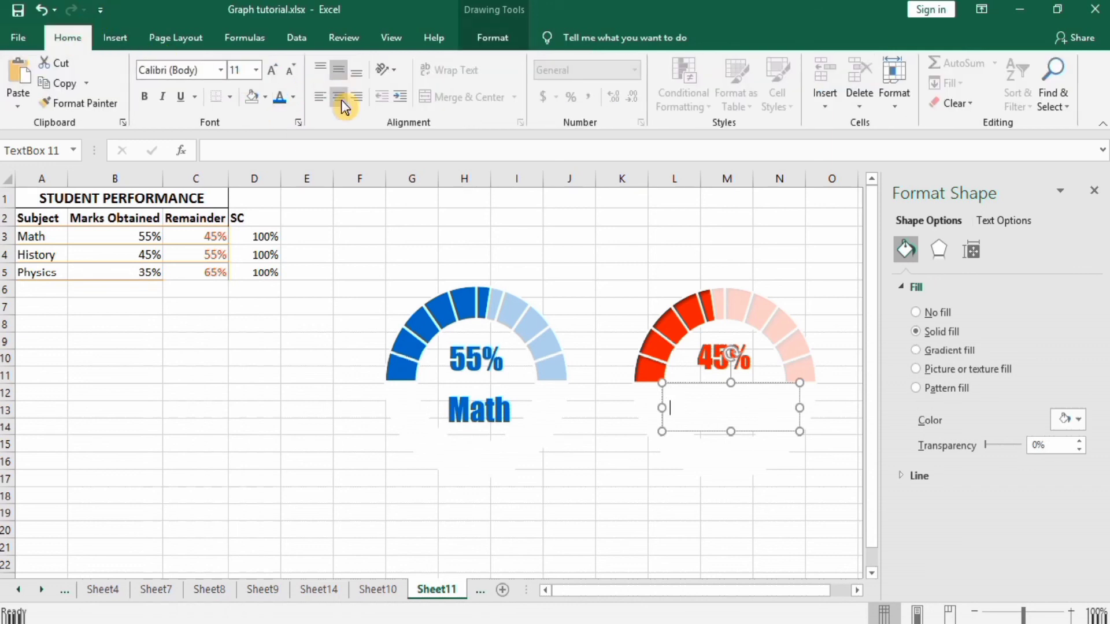
{"action": "left_click", "coordinate": [341, 102]}
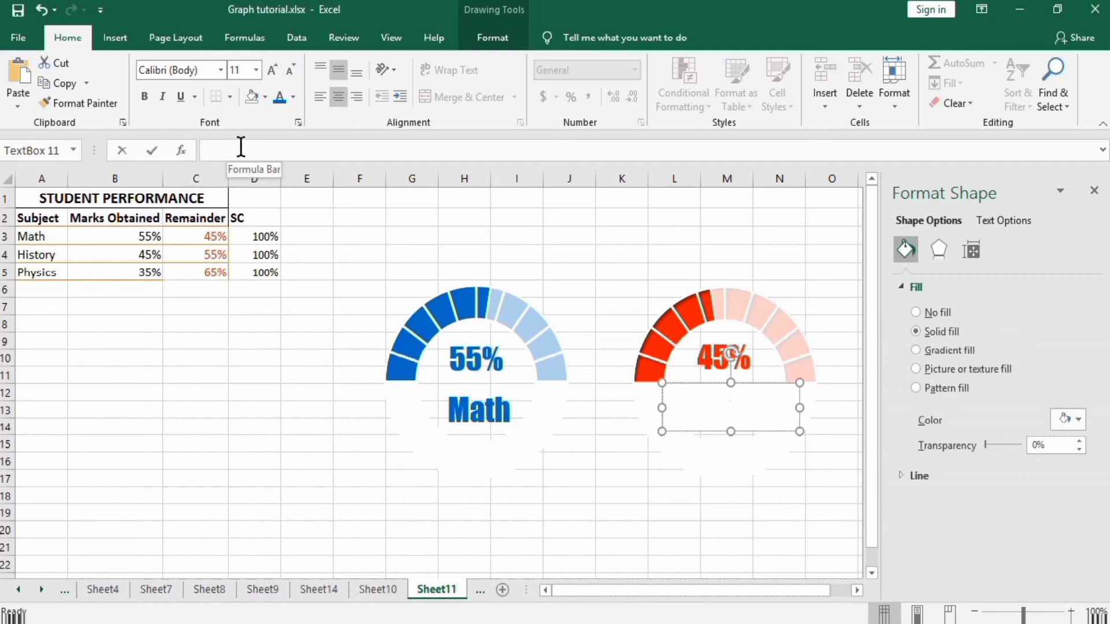
Step: Link the text box beneath the red gauge to the History subject cell with =$A$4
{"action": "left_click", "coordinate": [241, 148]}
{"action": "type", "text": "="}
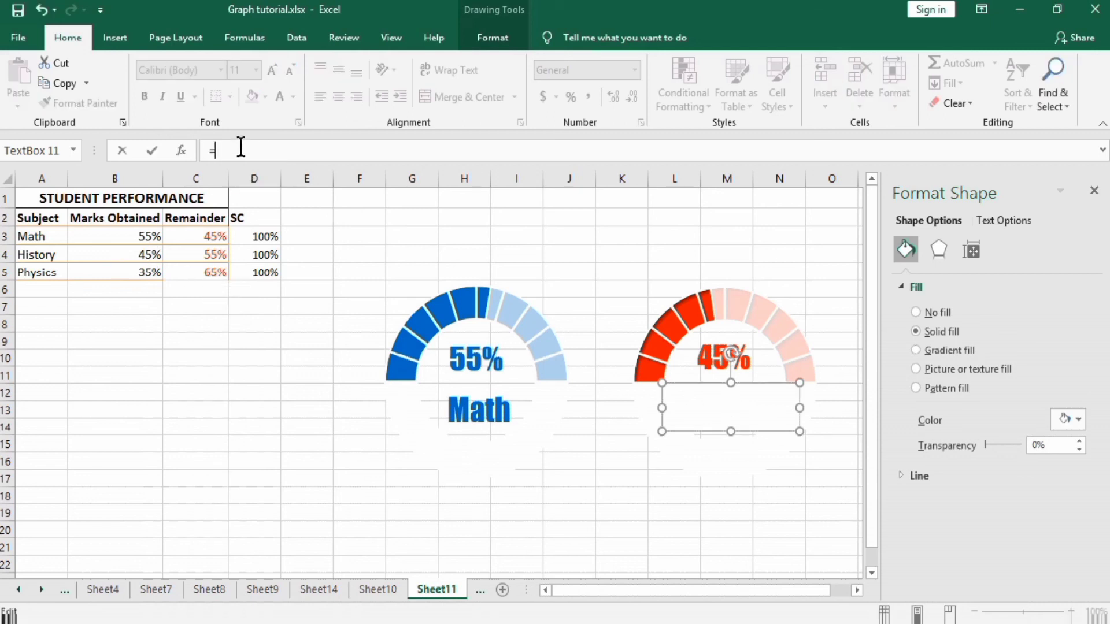
{"action": "left_click", "coordinate": [46, 257]}
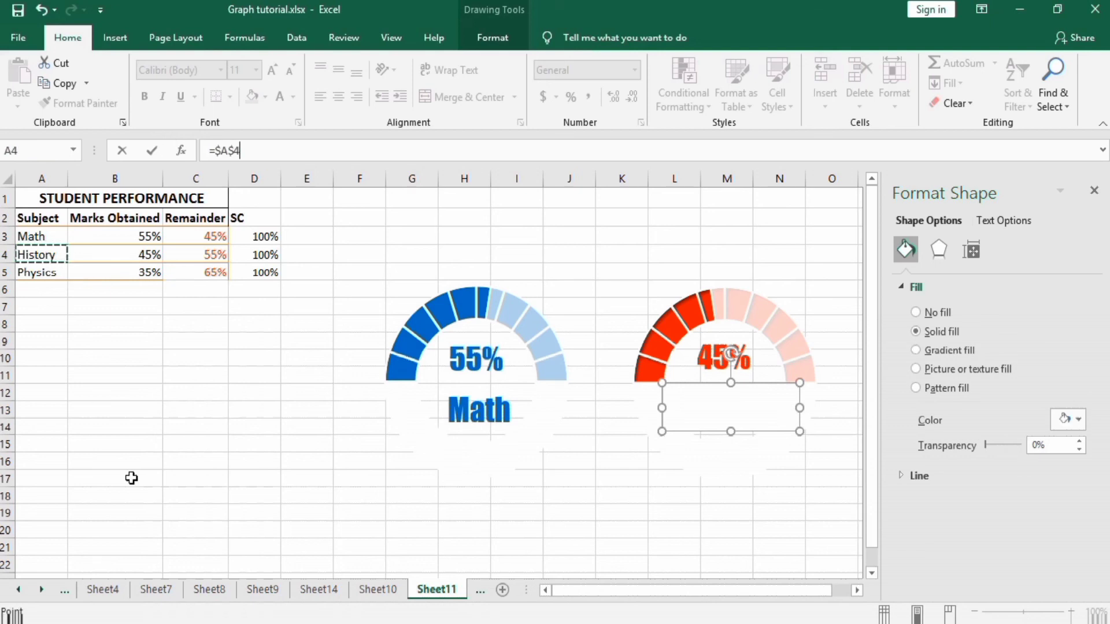
{"action": "key", "text": "Return"}
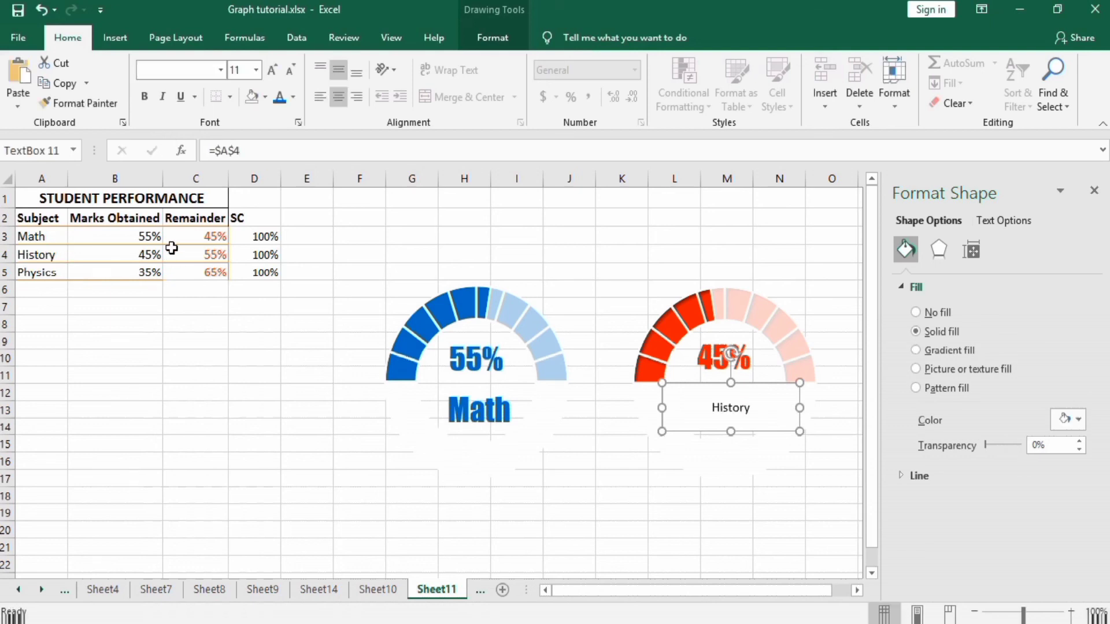
Step: Format the History text box in Impact, size 28, with the standard red font color
{"action": "left_click", "coordinate": [293, 97]}
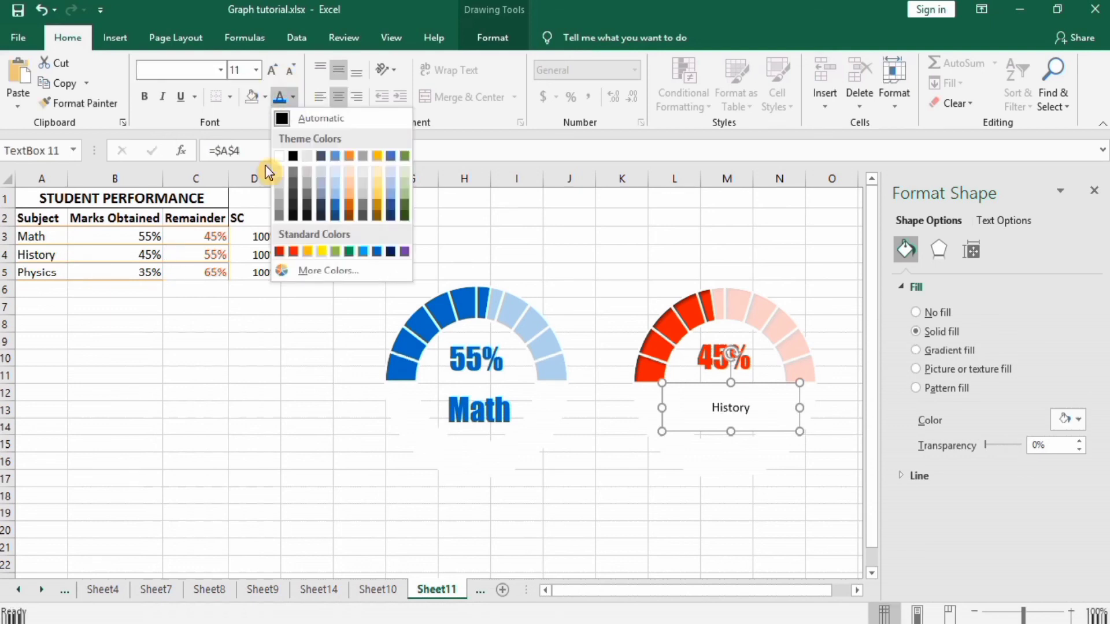
{"action": "left_click", "coordinate": [294, 251]}
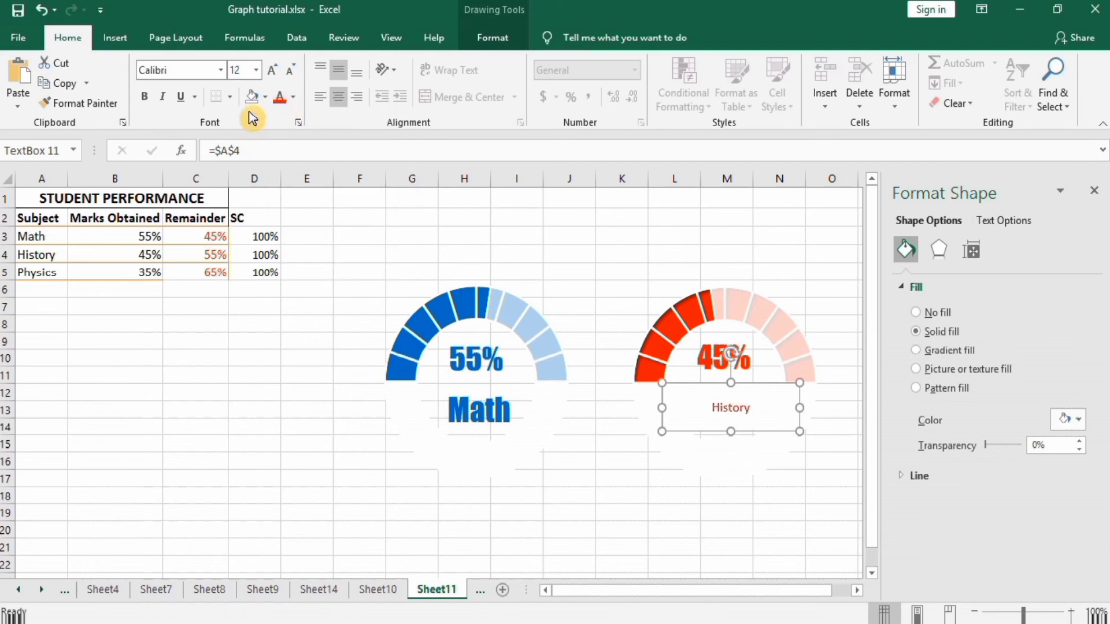
{"action": "left_click", "coordinate": [221, 70]}
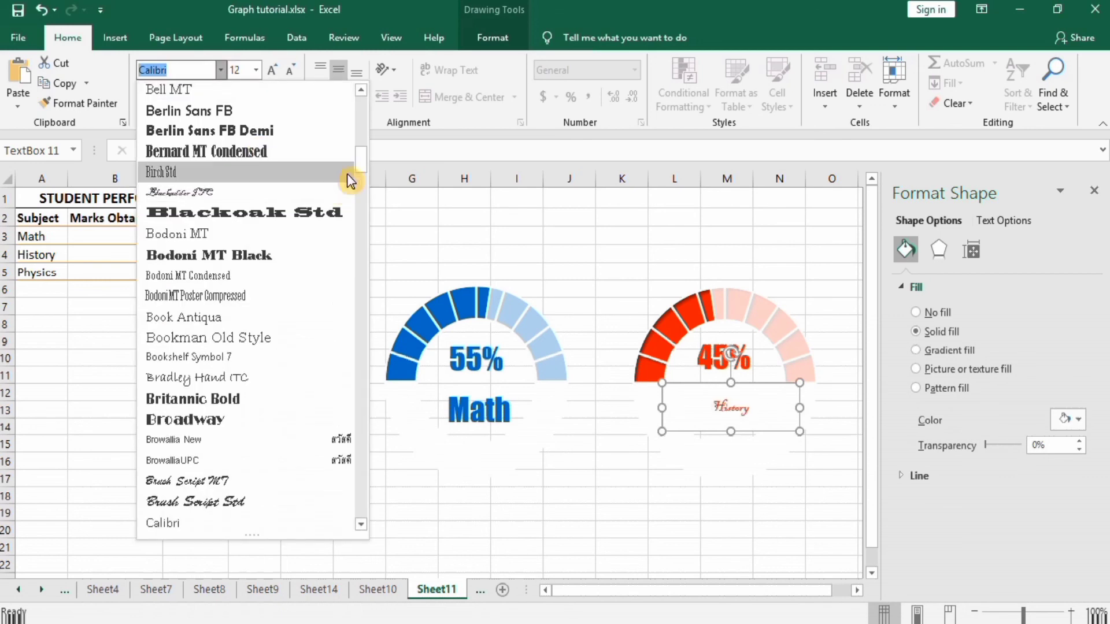
{"action": "left_click_drag", "start_coordinate": [365, 154], "coordinate": [365, 109]}
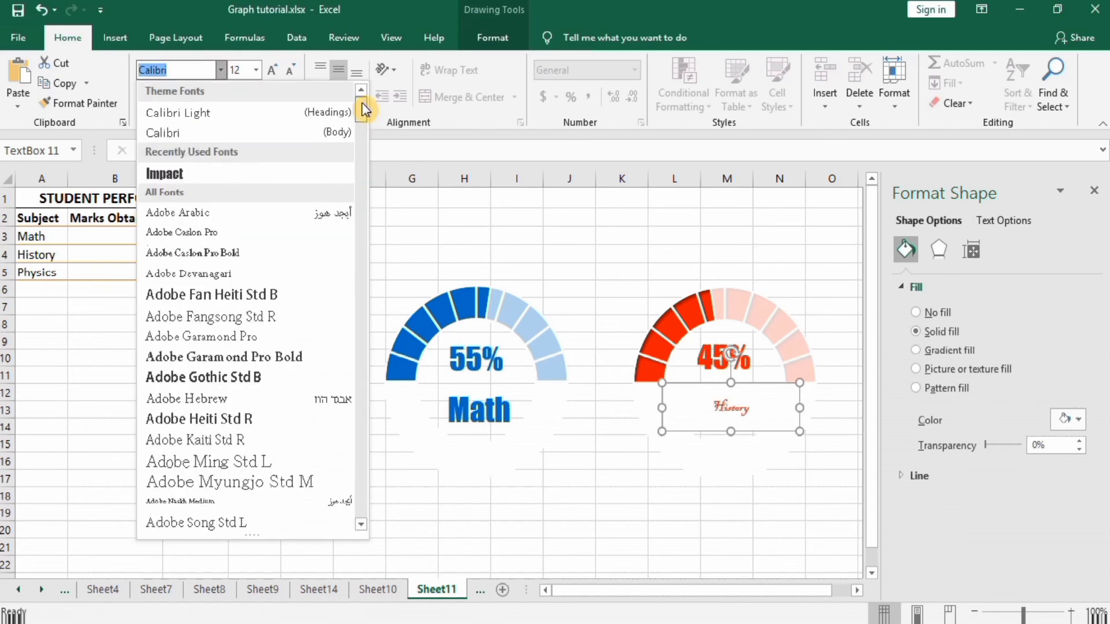
{"action": "left_click", "coordinate": [315, 173]}
{"action": "left_click", "coordinate": [255, 70]}
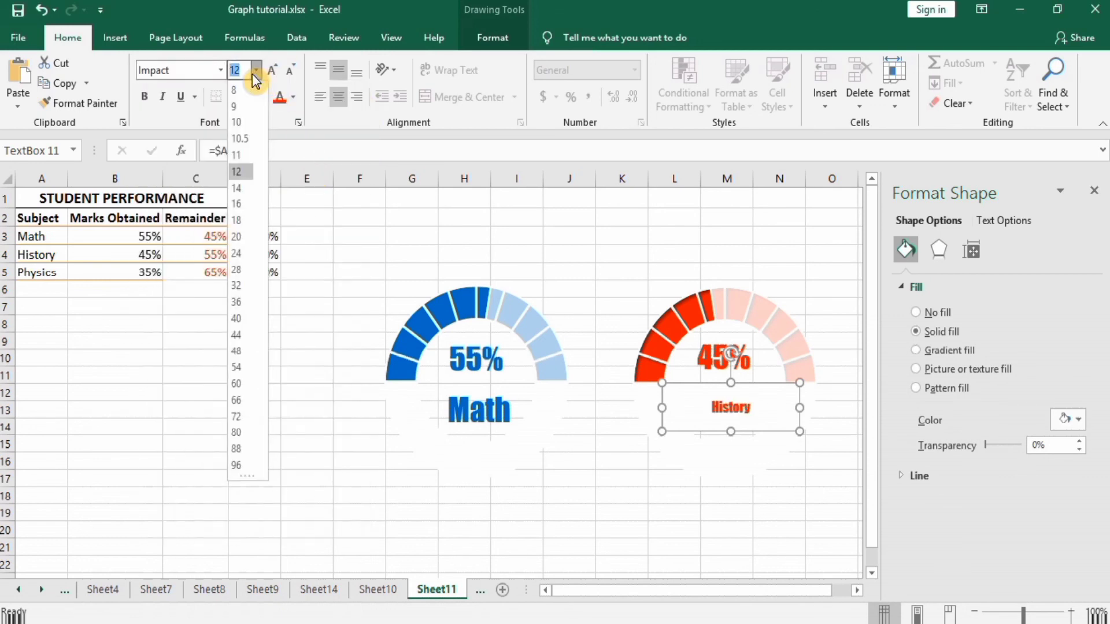
{"action": "left_click", "coordinate": [248, 271]}
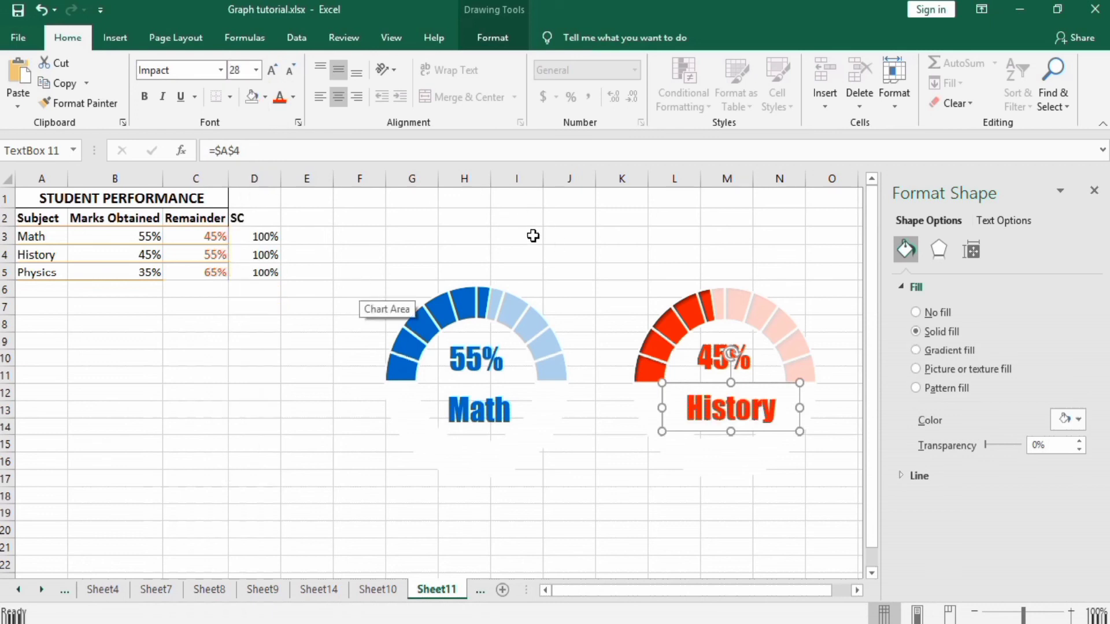
Step: Remove the fill and outline from the History text box and deselect it
{"action": "left_click", "coordinate": [497, 37]}
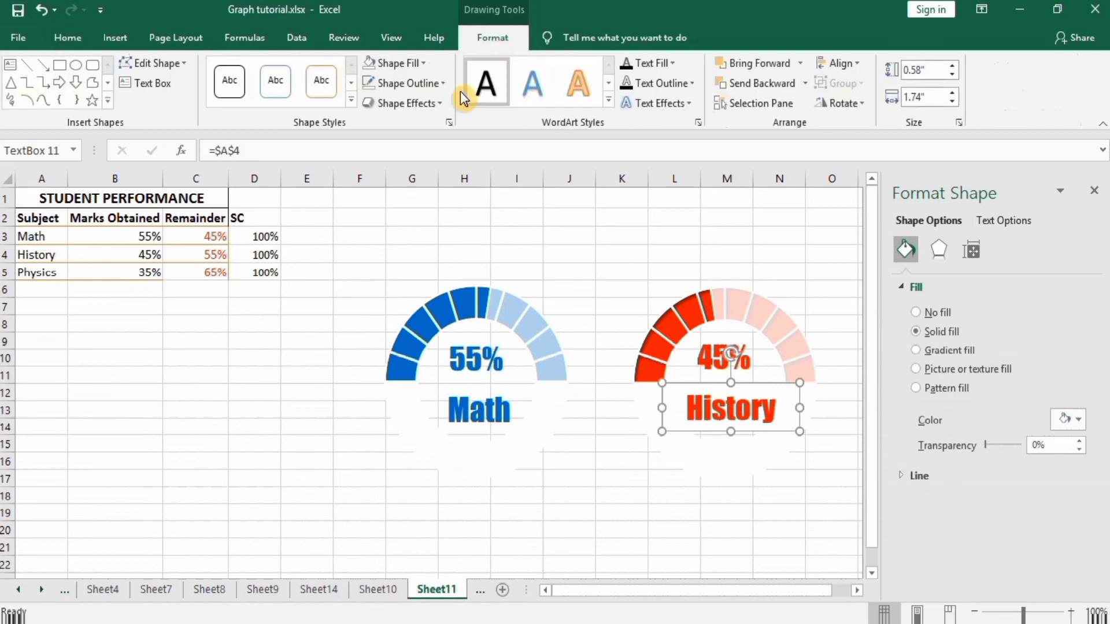
{"action": "left_click", "coordinate": [423, 63]}
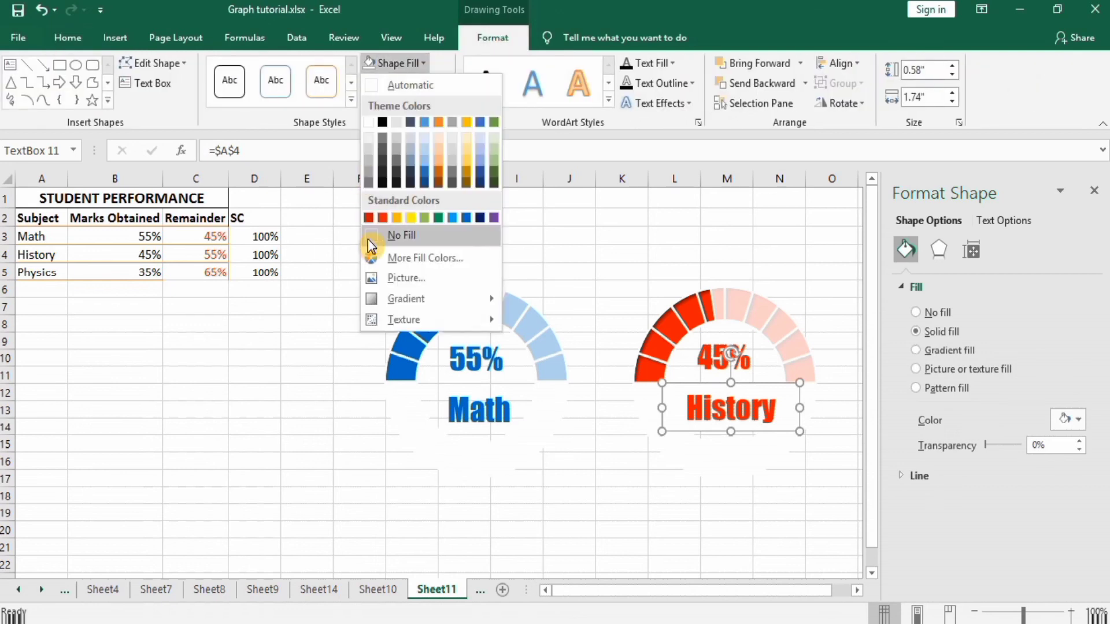
{"action": "left_click", "coordinate": [368, 239]}
{"action": "left_click", "coordinate": [445, 82]}
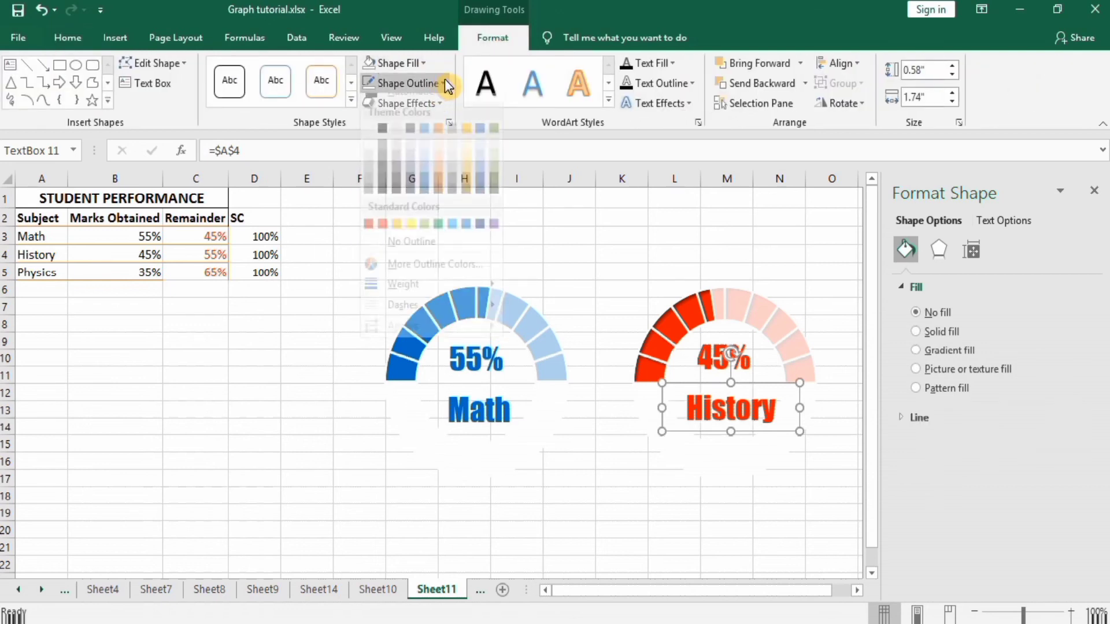
{"action": "left_click", "coordinate": [371, 255]}
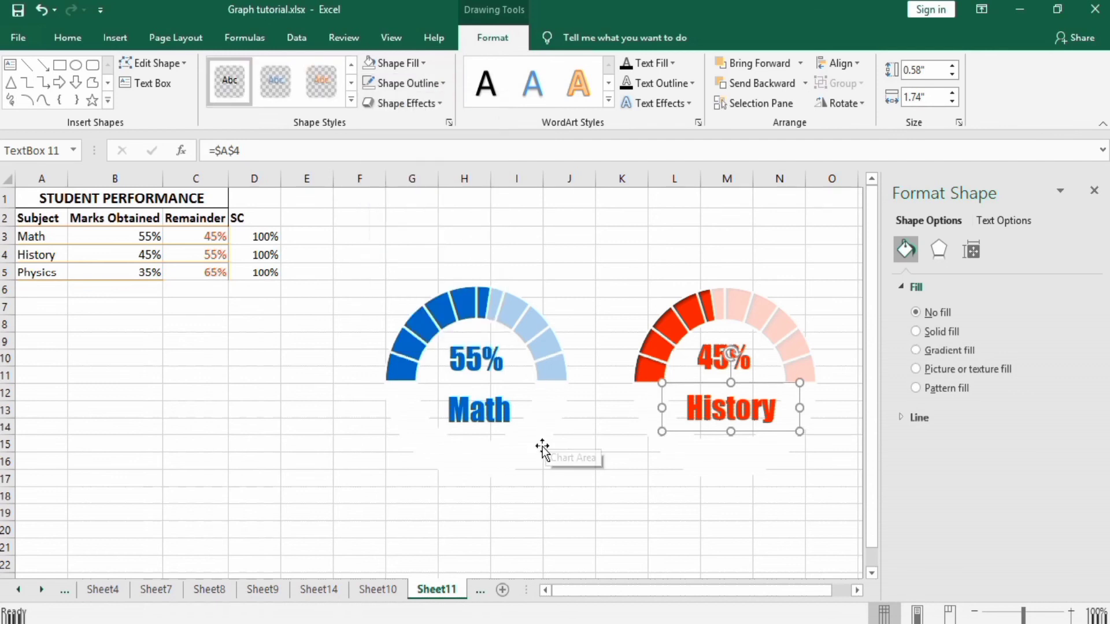
{"action": "left_click", "coordinate": [590, 515]}
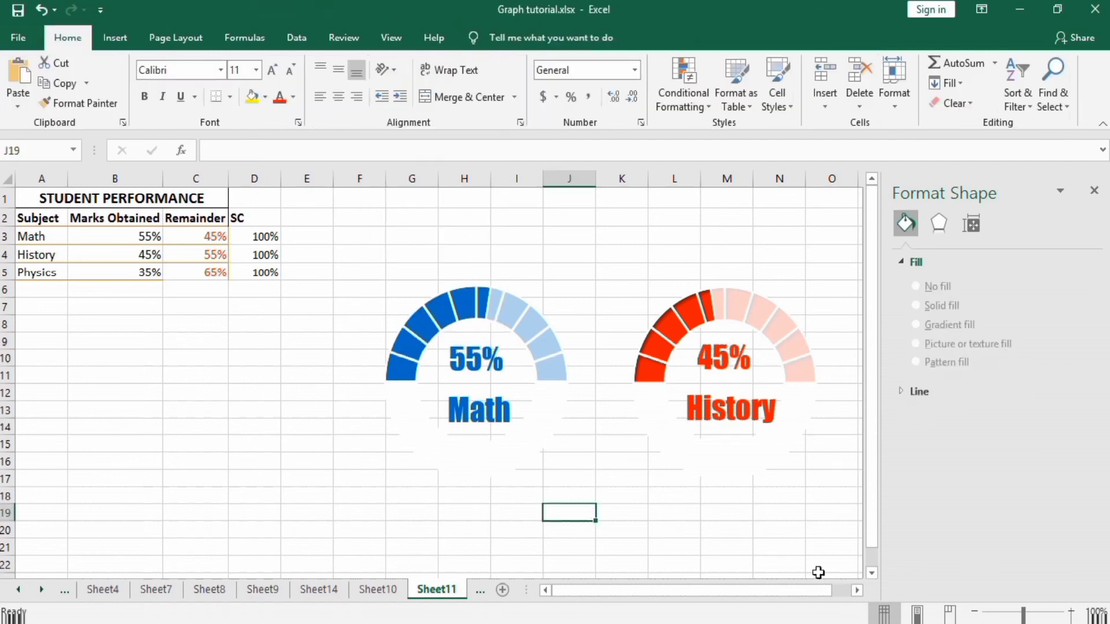
Step: Move the empty text box below the green gauge up directly beneath its arc
{"action": "left_click", "coordinate": [858, 590]}
{"action": "left_click", "coordinate": [857, 590]}
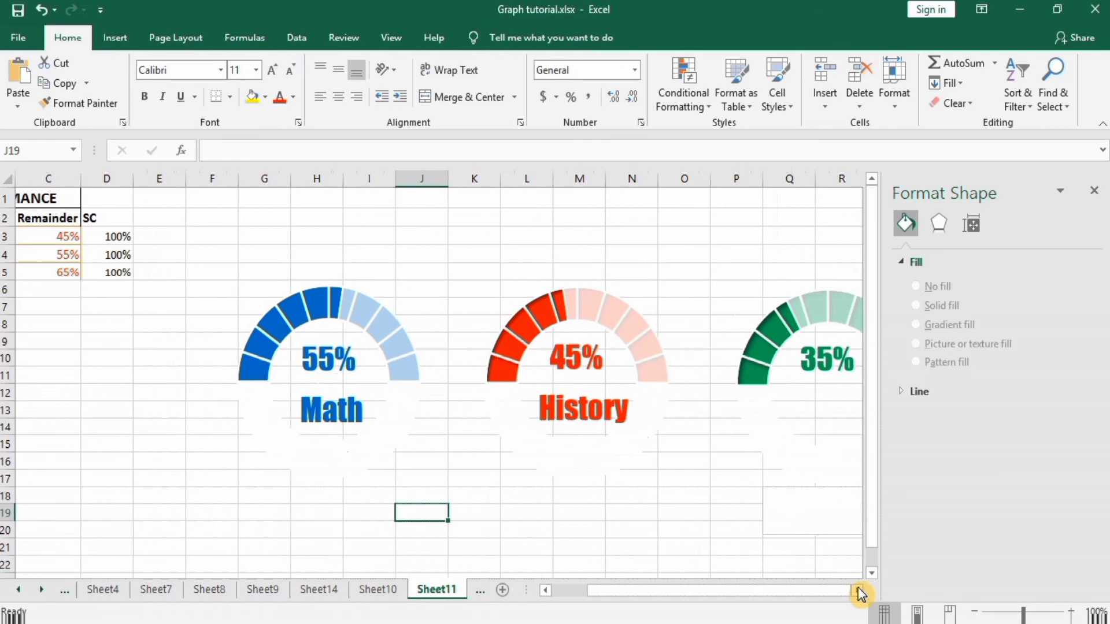
{"action": "left_click", "coordinate": [860, 591]}
{"action": "left_click", "coordinate": [781, 501]}
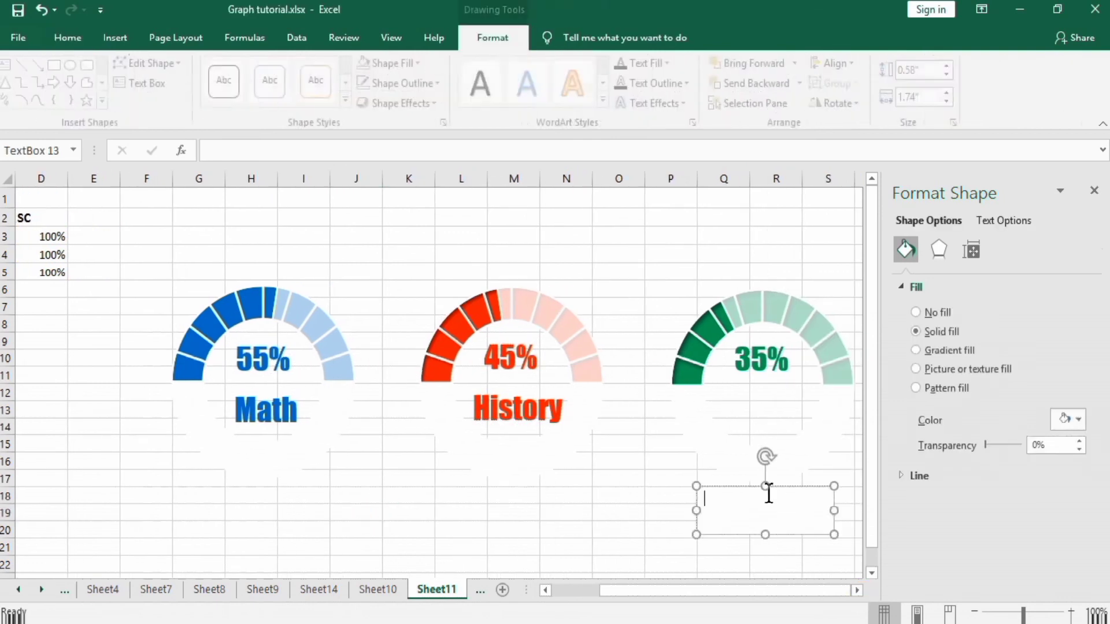
{"action": "left_click_drag", "start_coordinate": [752, 487], "coordinate": [752, 385]}
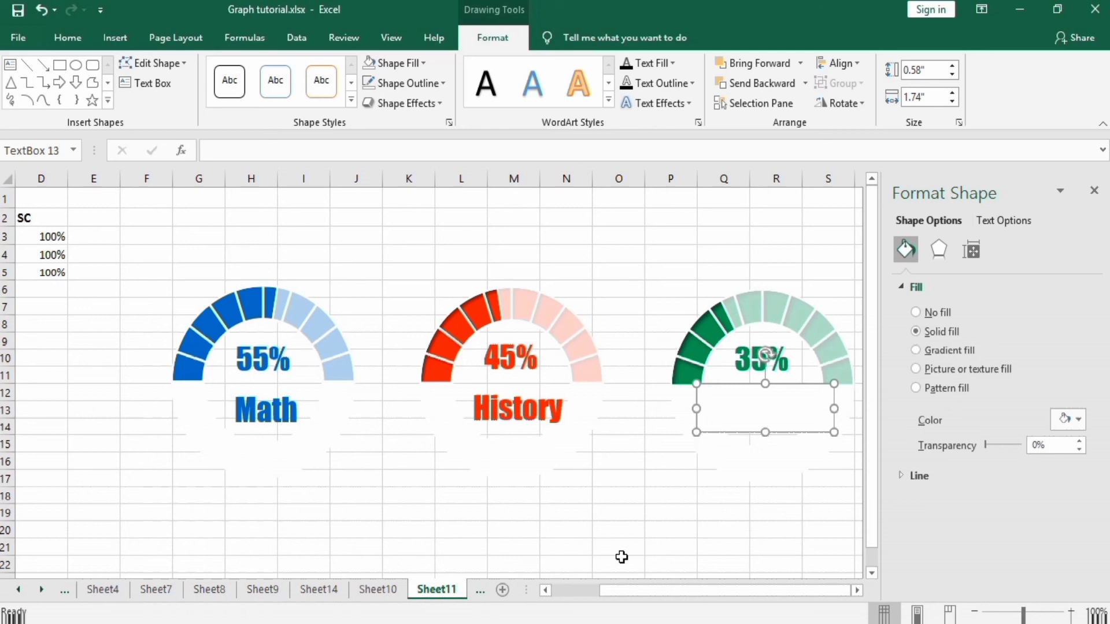
Step: Link the text box beneath the green gauge to the Physics subject cell with =$A$5
{"action": "left_click", "coordinate": [226, 150]}
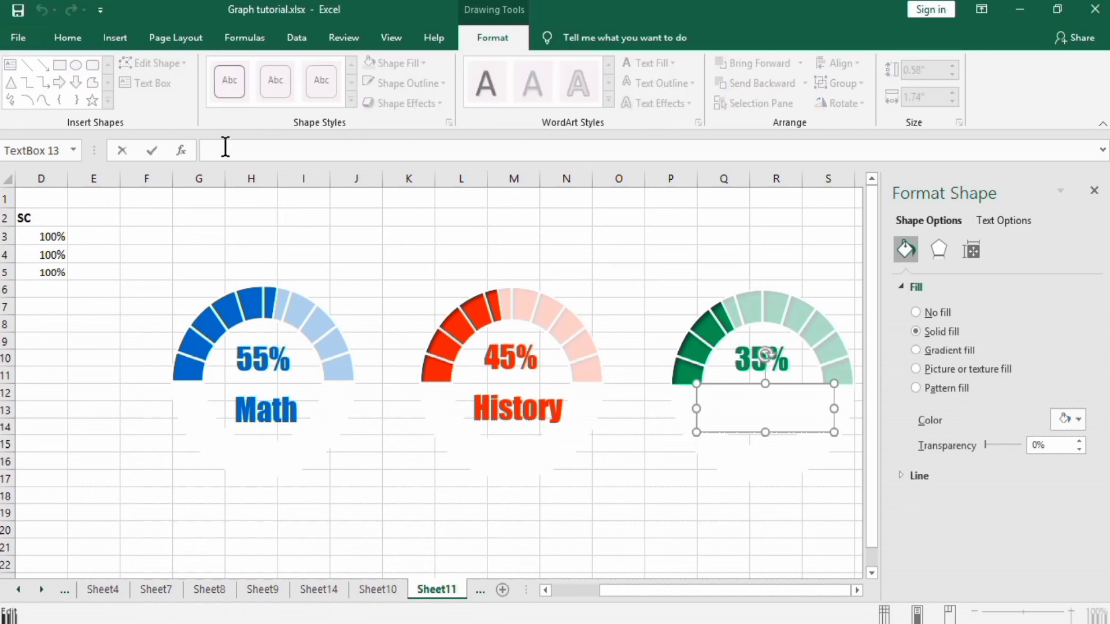
{"action": "left_click_drag", "start_coordinate": [636, 588], "coordinate": [588, 596]}
{"action": "left_click", "coordinate": [49, 273]}
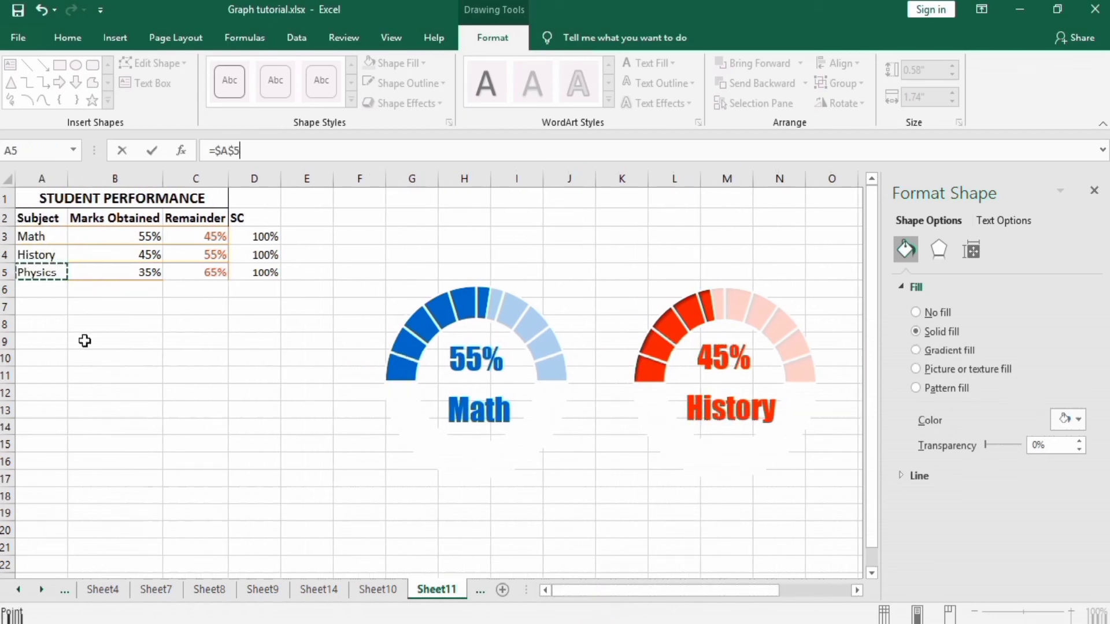
{"action": "key", "text": "Return"}
{"action": "left_click_drag", "start_coordinate": [680, 590], "coordinate": [719, 585]}
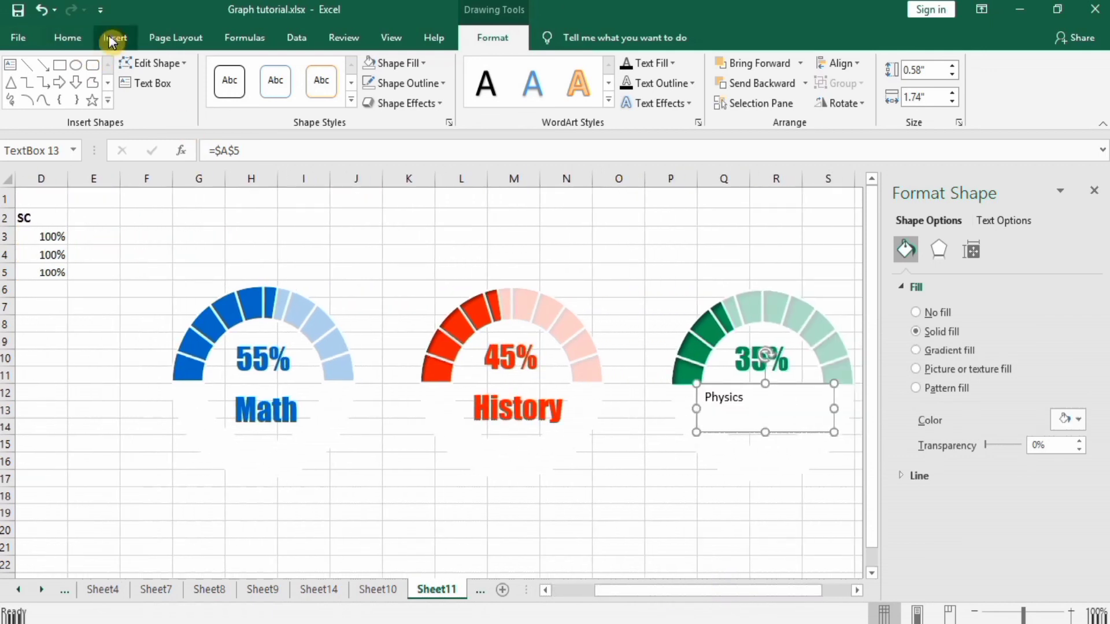
Step: Center the Physics text vertically and horizontally in its box and give it the standard green font color
{"action": "left_click", "coordinate": [80, 37]}
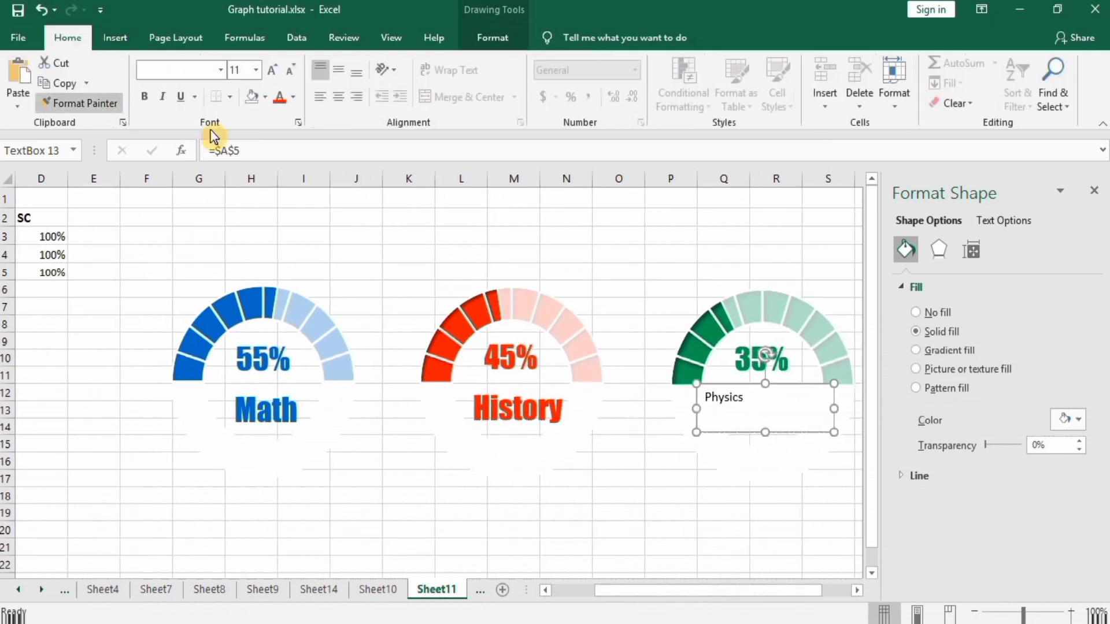
{"action": "left_click", "coordinate": [340, 72]}
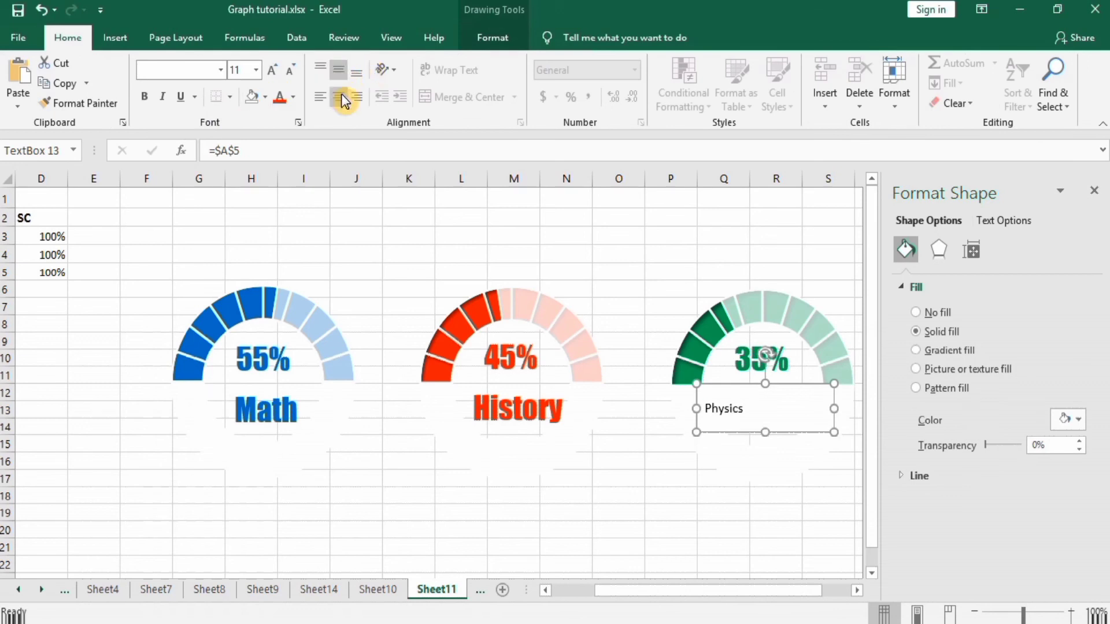
{"action": "left_click", "coordinate": [294, 99]}
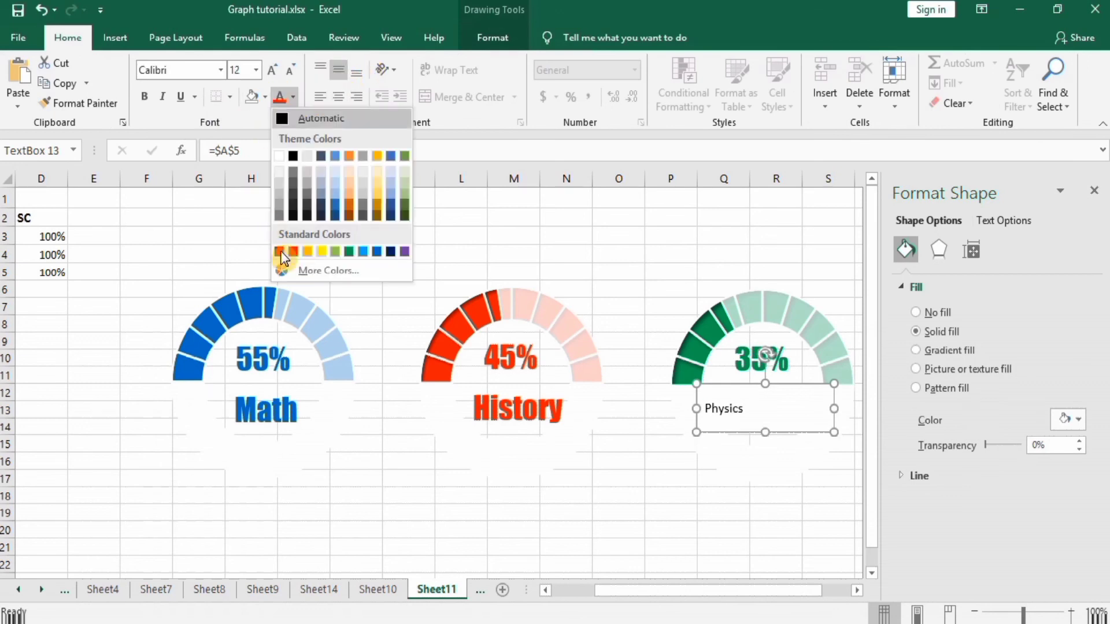
{"action": "left_click", "coordinate": [348, 250]}
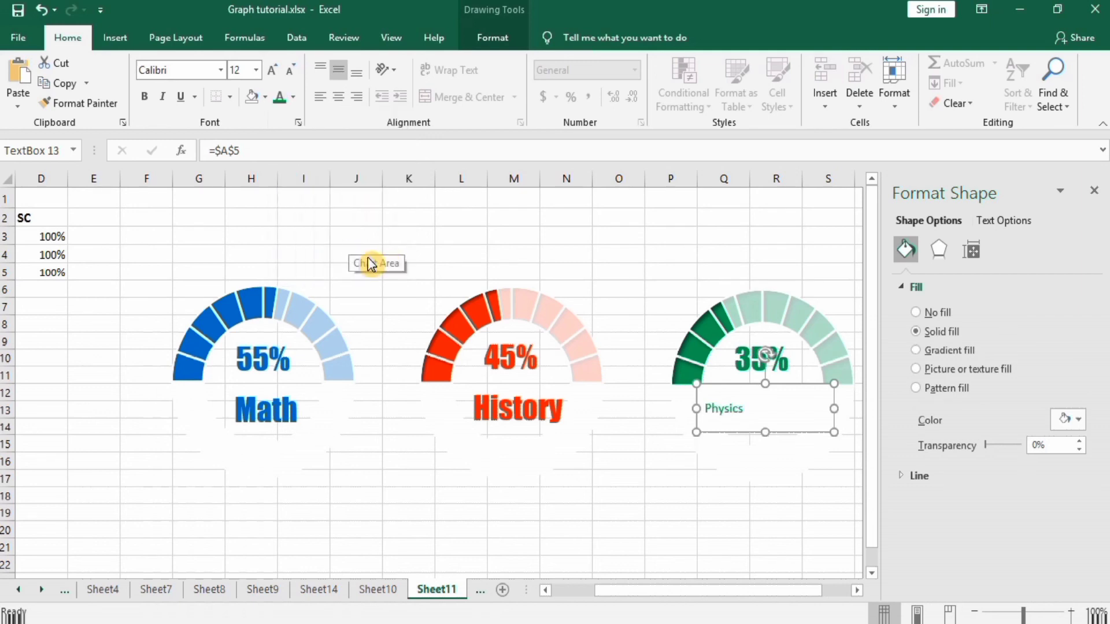
{"action": "left_click", "coordinate": [340, 97]}
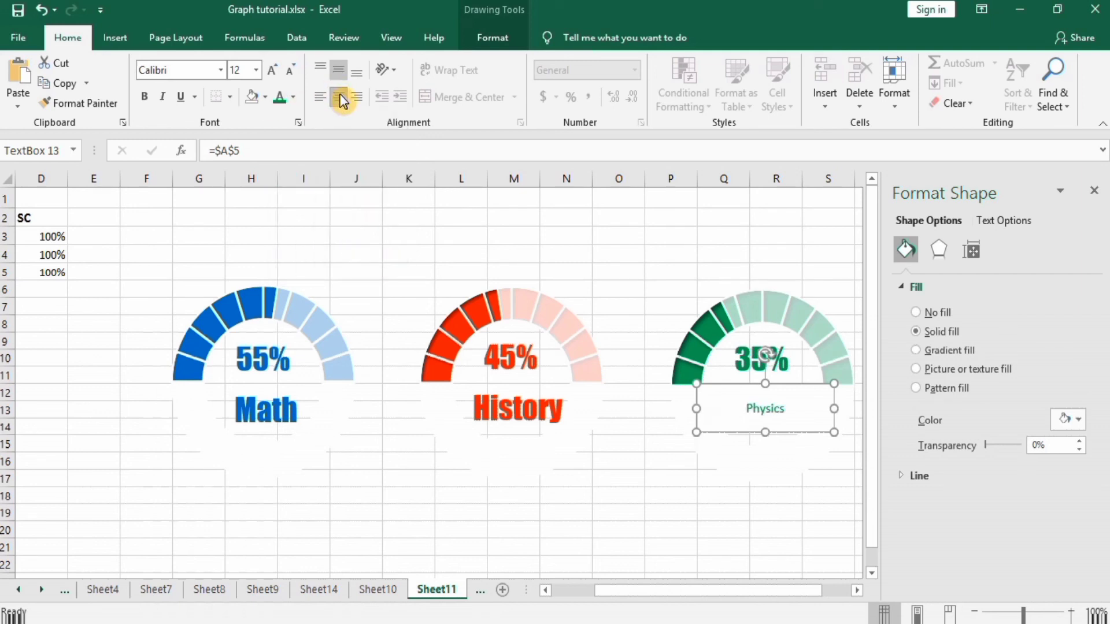
Step: Set the Physics text box font to Impact, size 28
{"action": "left_click", "coordinate": [220, 70]}
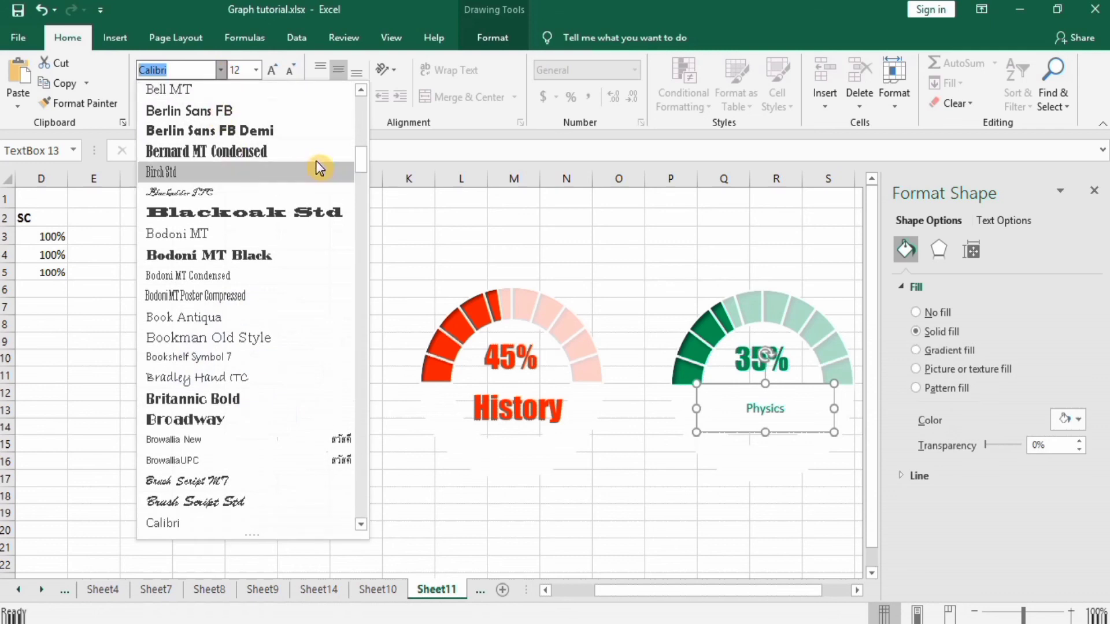
{"action": "left_click_drag", "start_coordinate": [365, 164], "coordinate": [363, 113]}
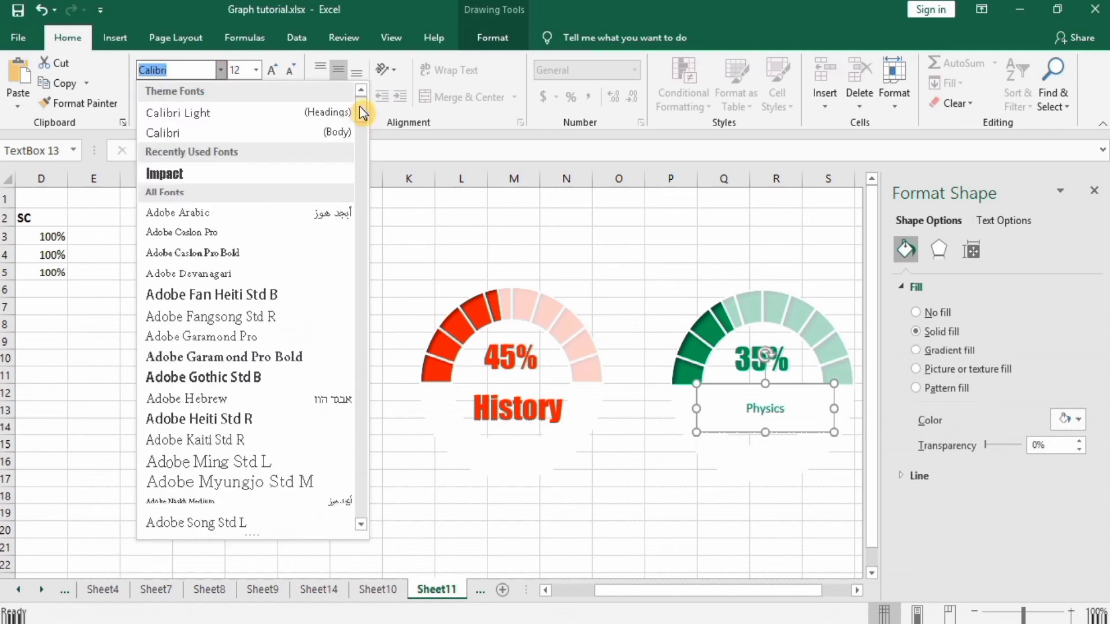
{"action": "left_click", "coordinate": [293, 174]}
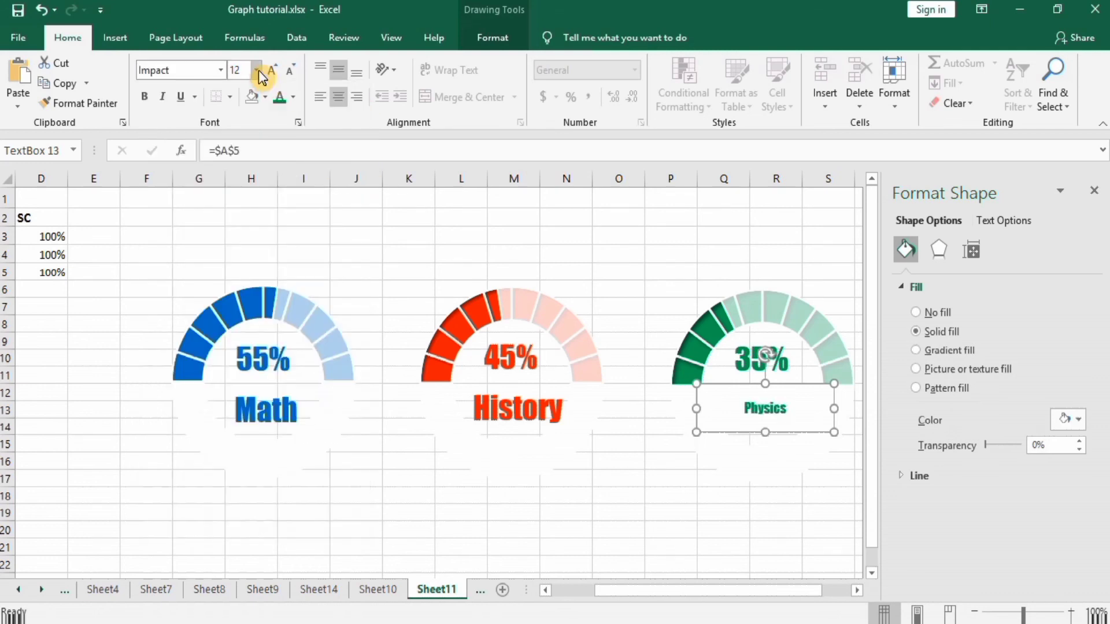
{"action": "left_click", "coordinate": [257, 71]}
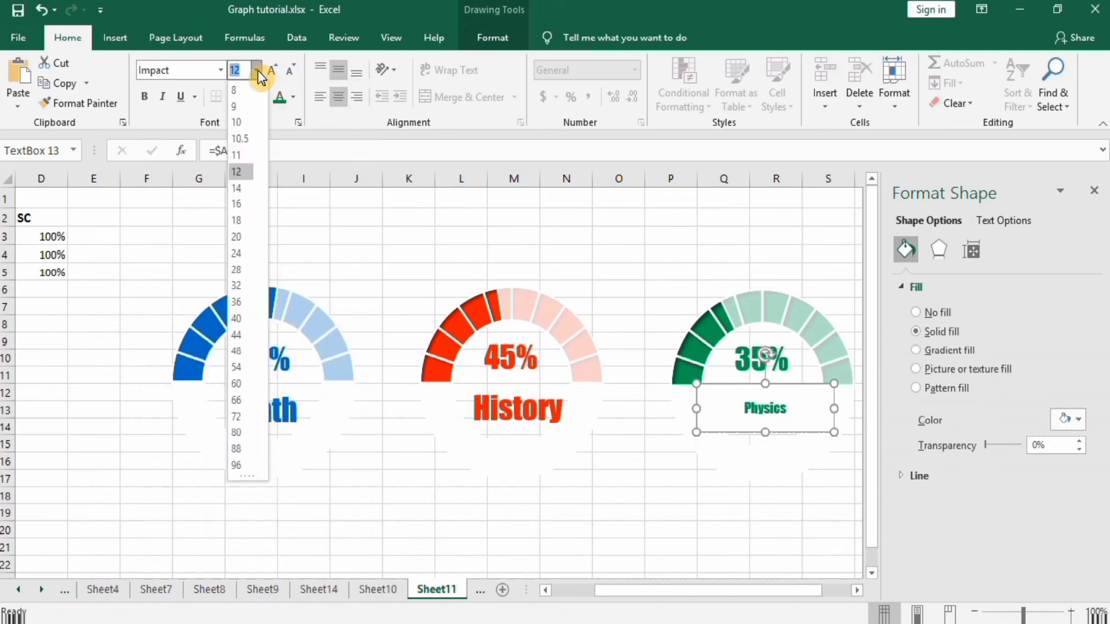
{"action": "left_click", "coordinate": [239, 270]}
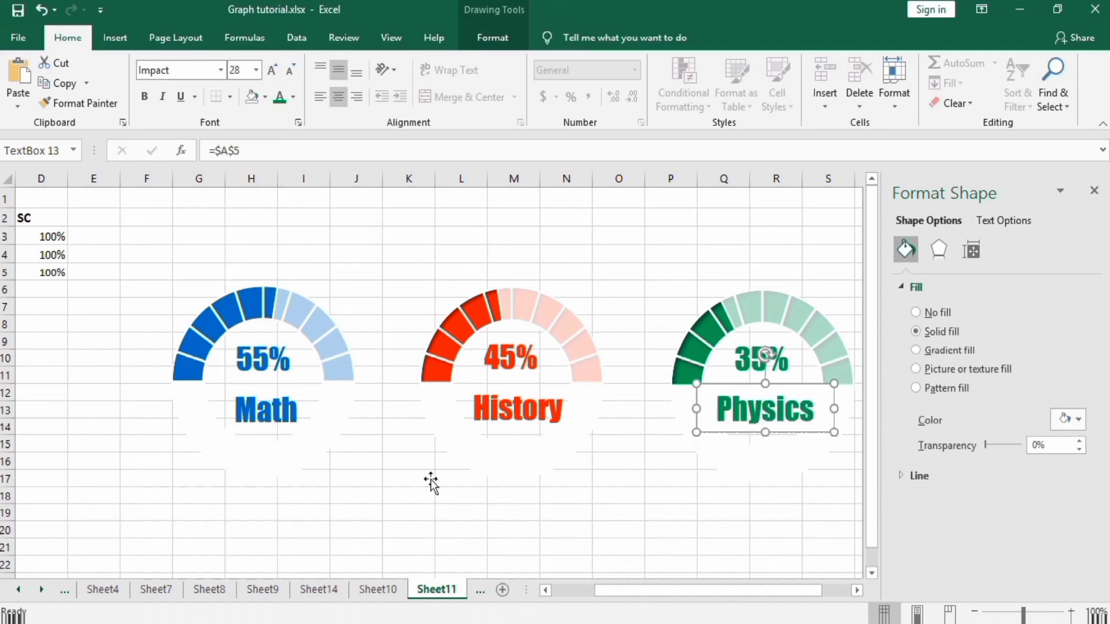
Step: Close the Format Shape pane and hide the gridlines on Sheet11
{"action": "left_click_drag", "start_coordinate": [630, 590], "coordinate": [619, 591]}
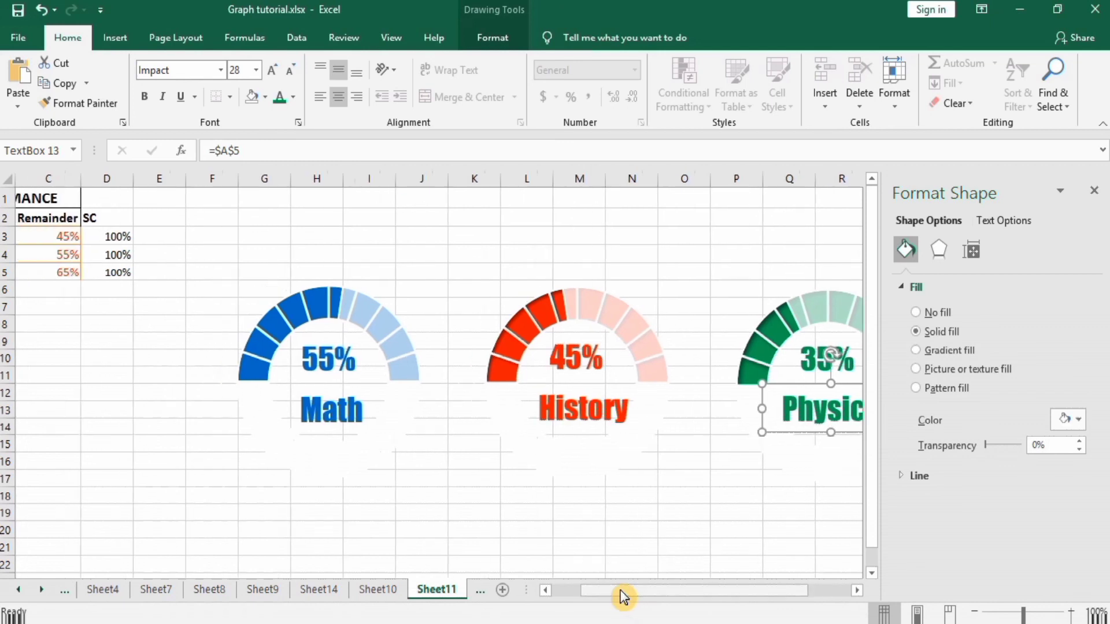
{"action": "left_click", "coordinate": [1099, 197]}
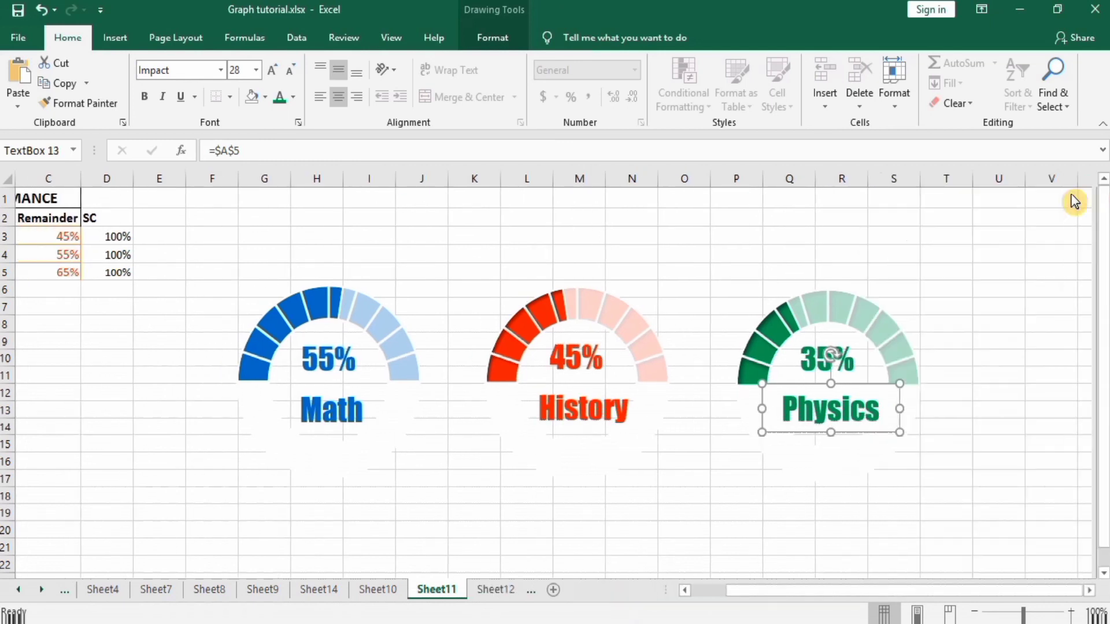
{"action": "left_click", "coordinate": [463, 269]}
{"action": "left_click", "coordinate": [124, 211]}
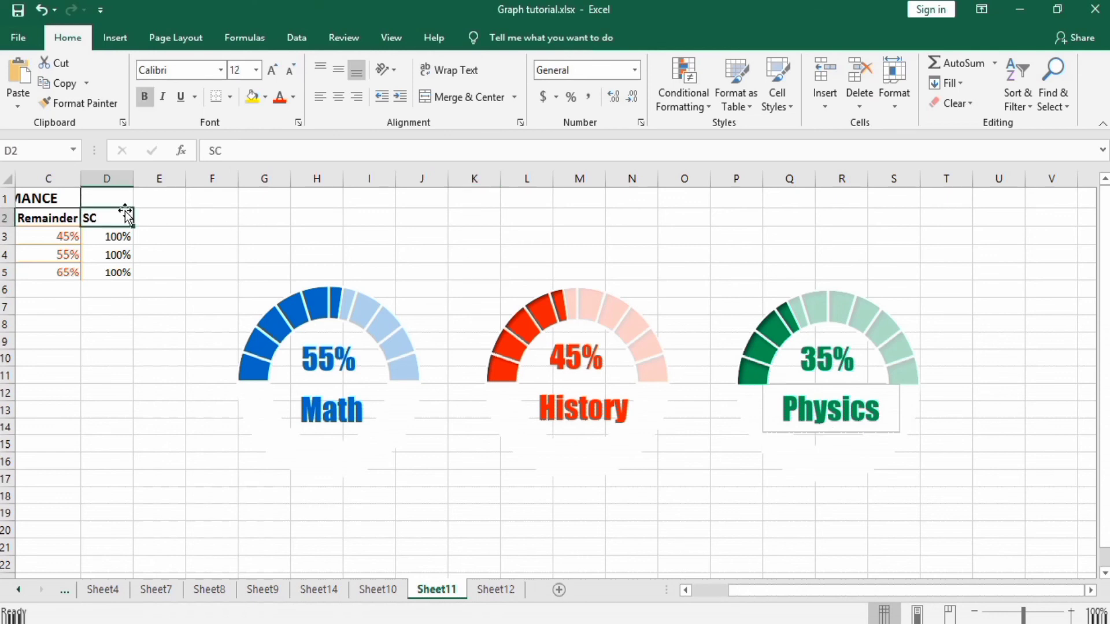
{"action": "left_click", "coordinate": [388, 38]}
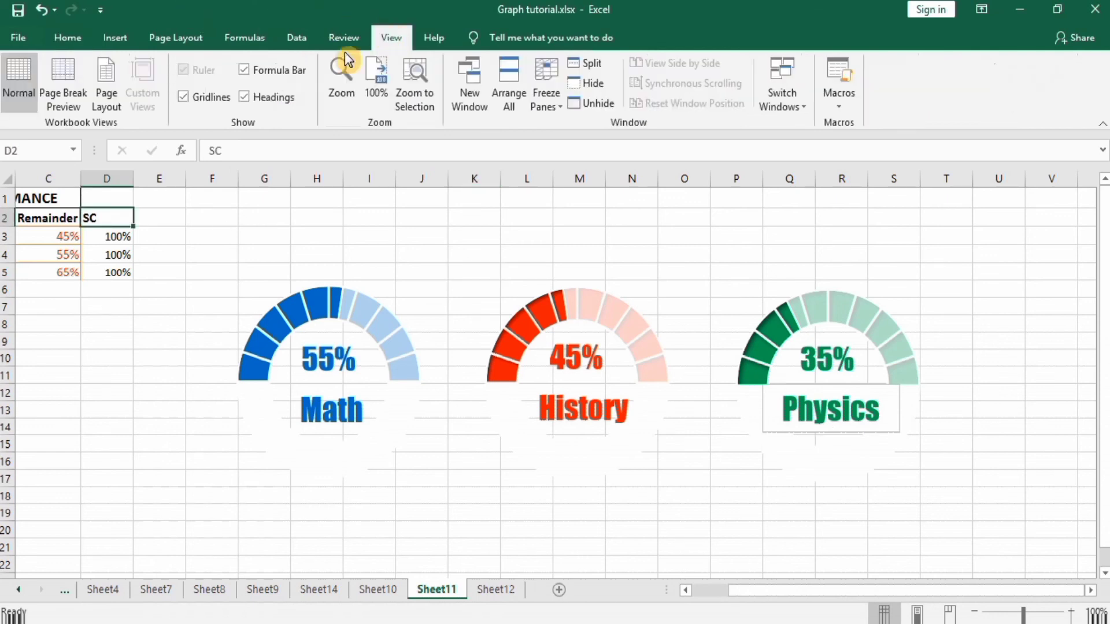
{"action": "left_click", "coordinate": [184, 97]}
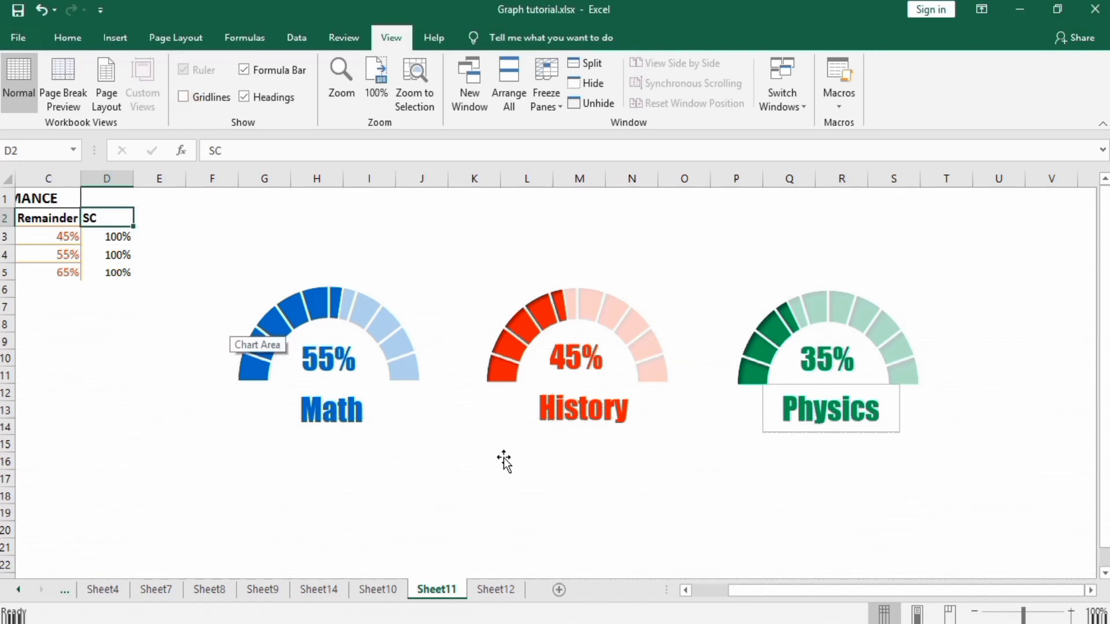
Step: Remove the shape fill and the outline from the Physics text box beneath the green gauge
{"action": "left_click", "coordinate": [784, 389]}
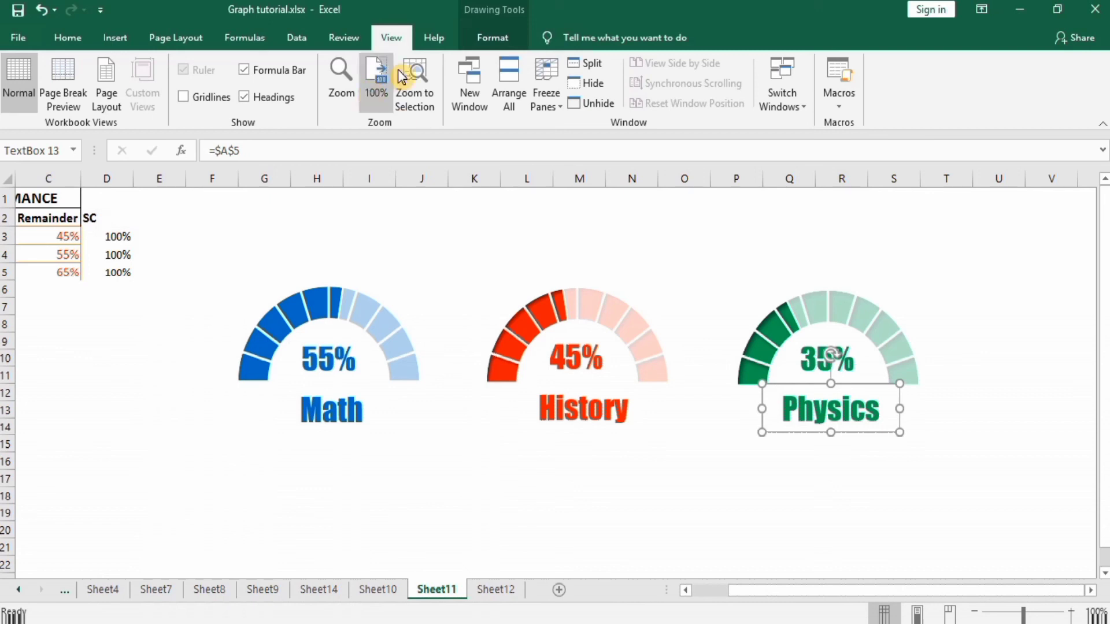
{"action": "left_click", "coordinate": [493, 37]}
{"action": "left_click", "coordinate": [425, 65]}
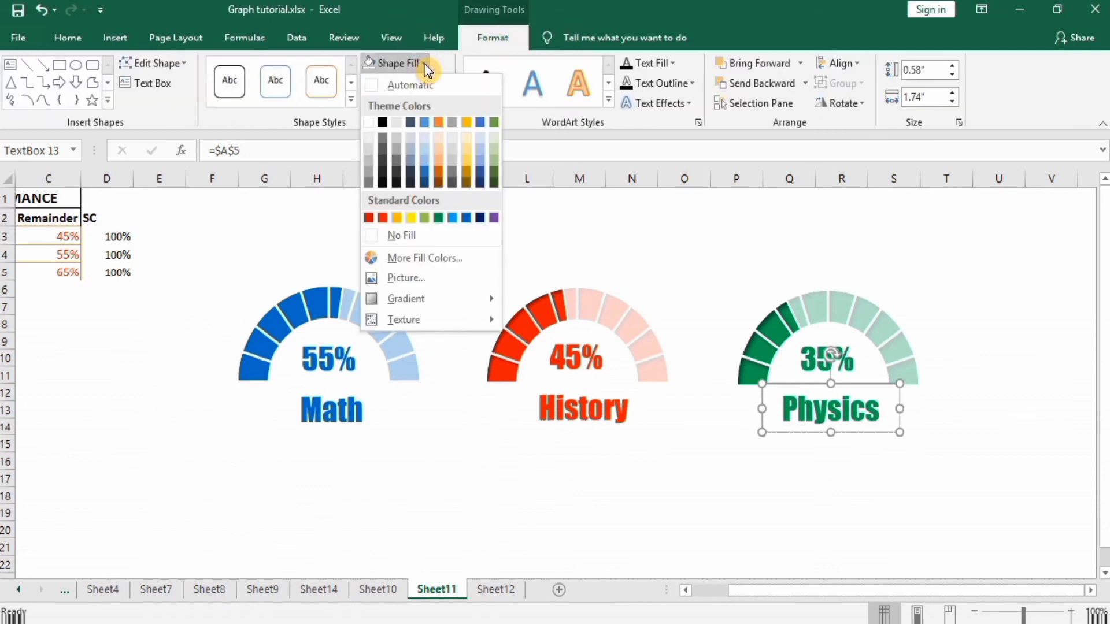
{"action": "left_click", "coordinate": [373, 235]}
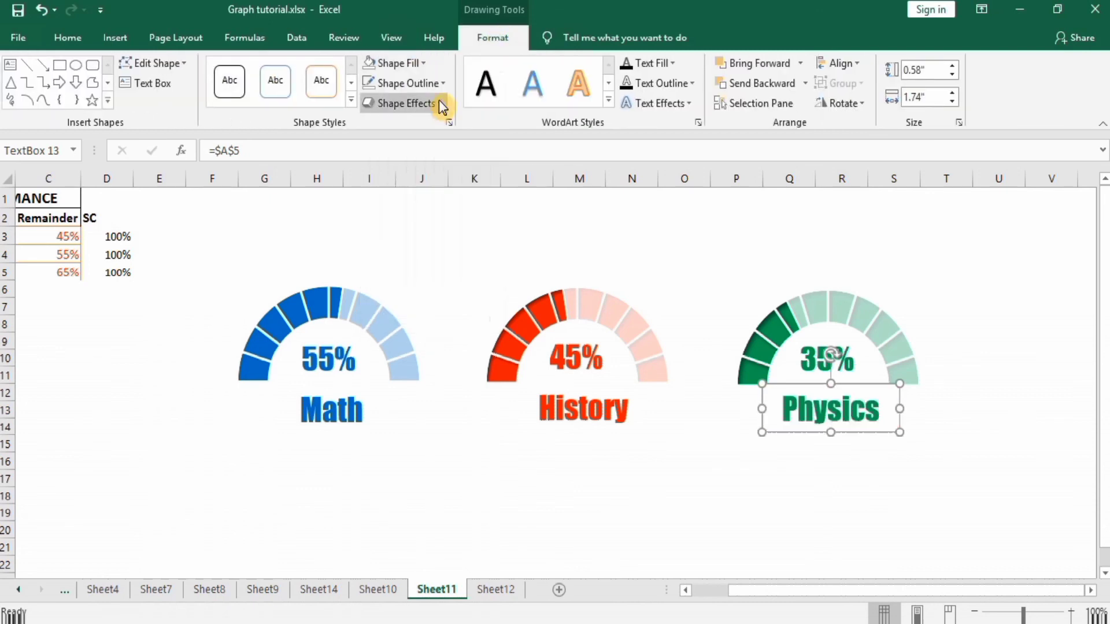
{"action": "left_click", "coordinate": [442, 82]}
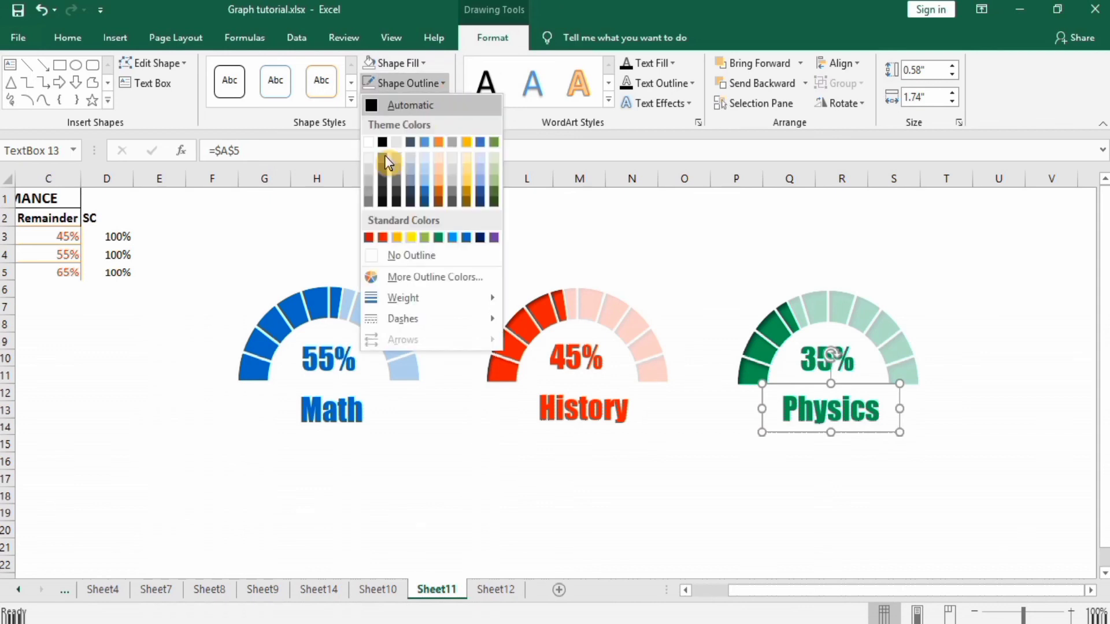
{"action": "left_click", "coordinate": [372, 255]}
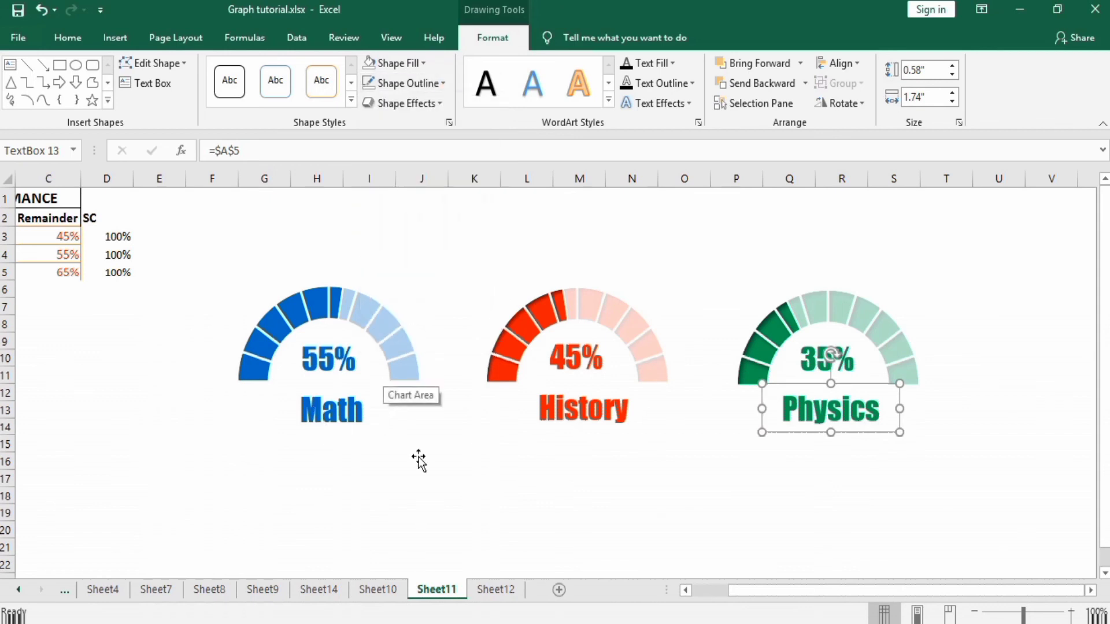
Step: Test the Math gauge's cell link by setting the Math marks obtained in B3 to 75%
{"action": "left_click_drag", "start_coordinate": [736, 595], "coordinate": [717, 599]}
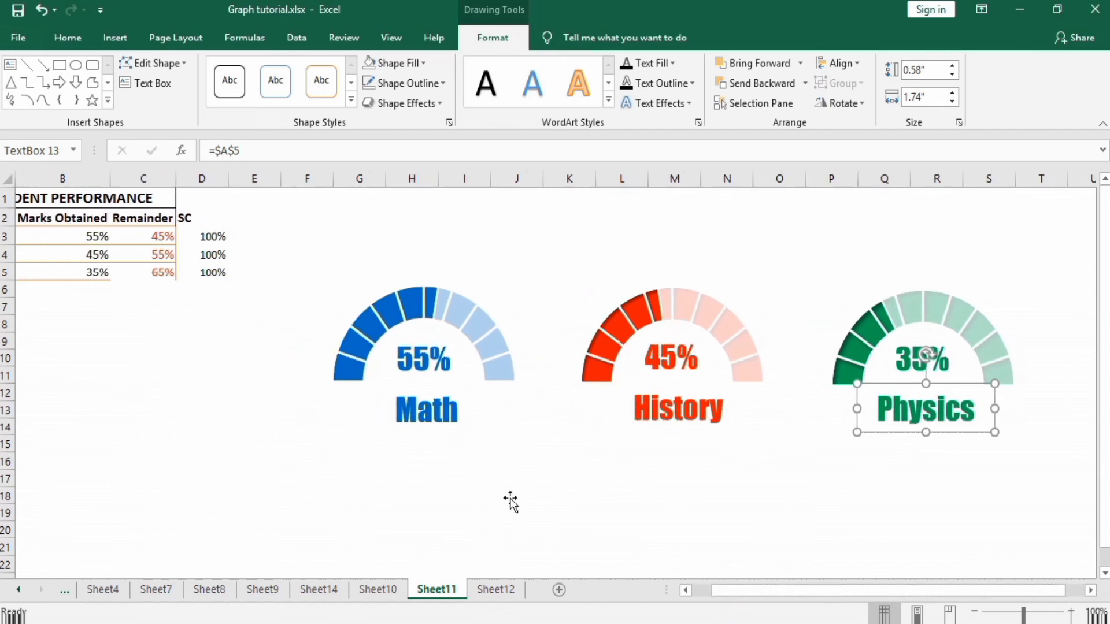
{"action": "double_click", "coordinate": [89, 234]}
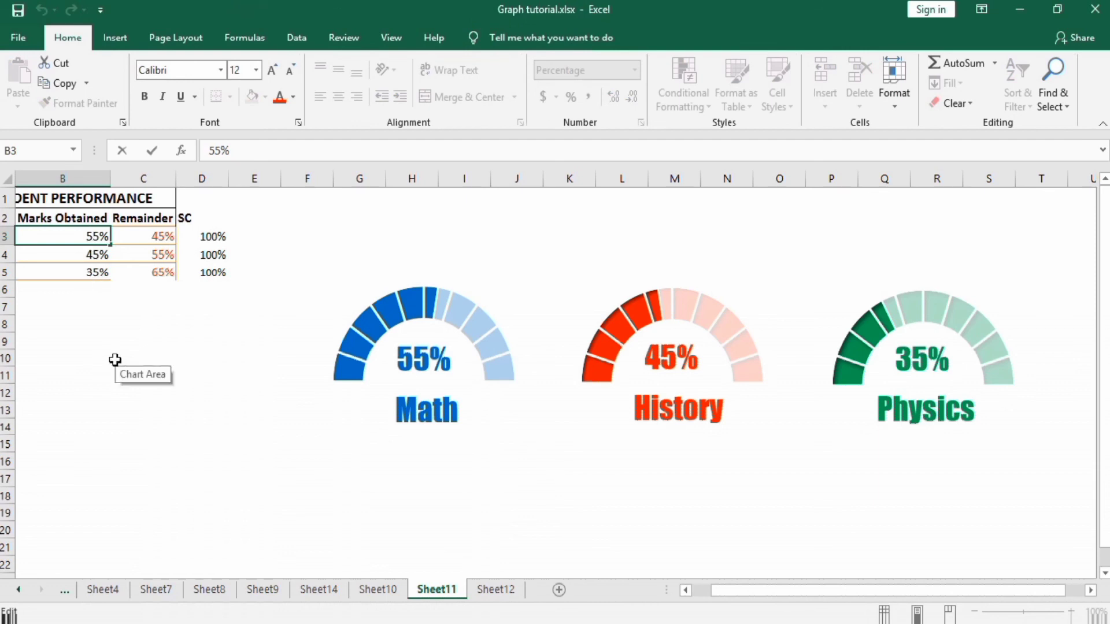
{"action": "left_click", "coordinate": [234, 376]}
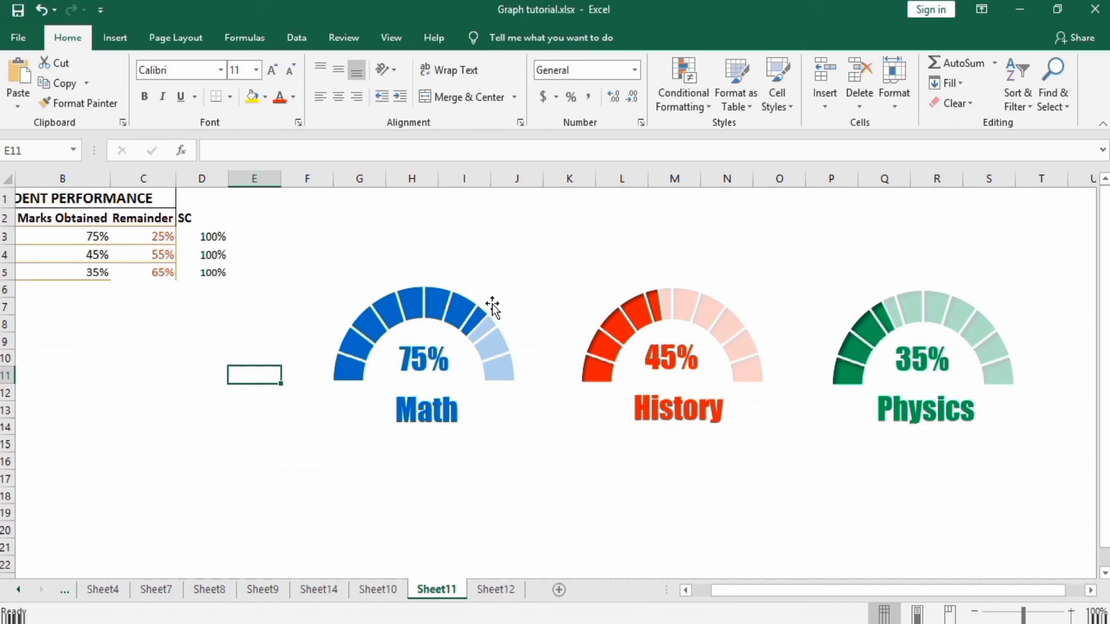
Step: Set the Math marks obtained in B3 back to 55%
{"action": "double_click", "coordinate": [92, 238]}
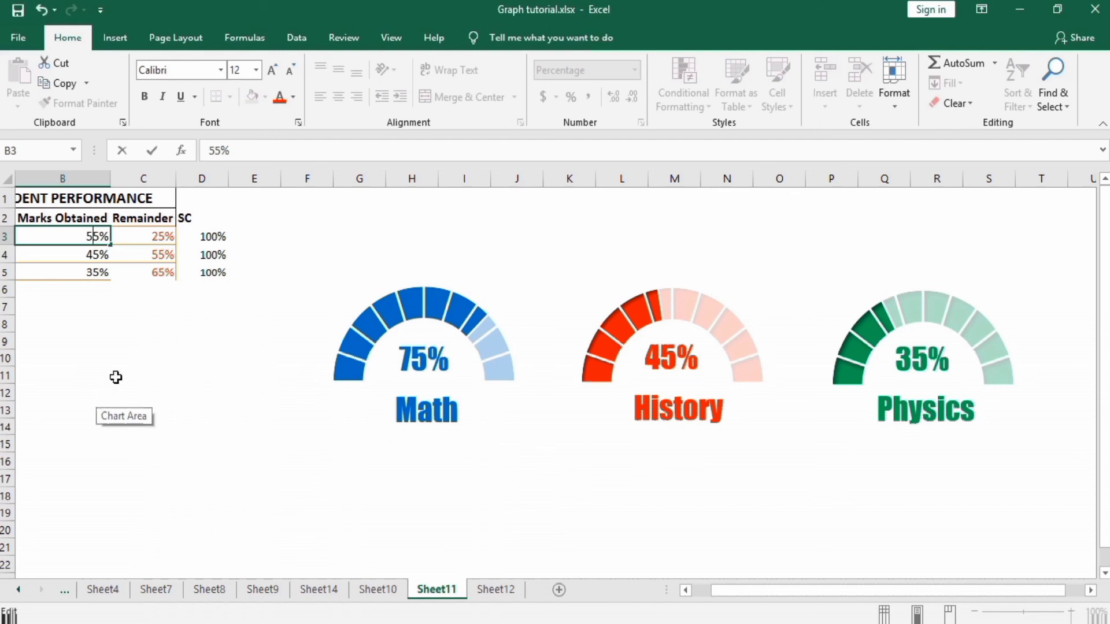
{"action": "type", "text": "5"}
{"action": "left_click", "coordinate": [274, 232]}
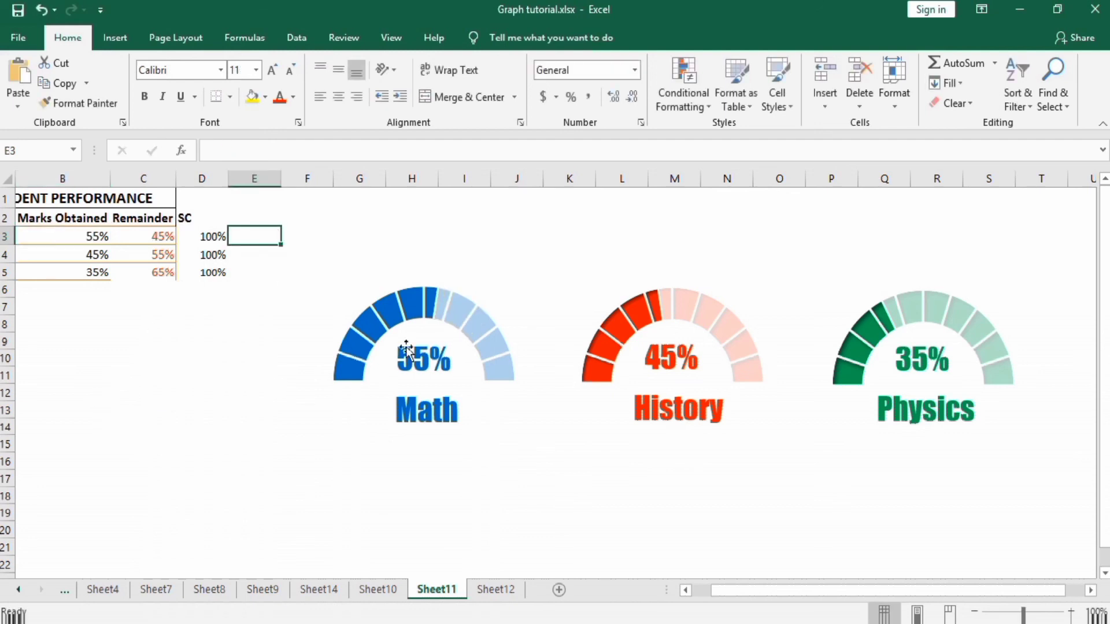